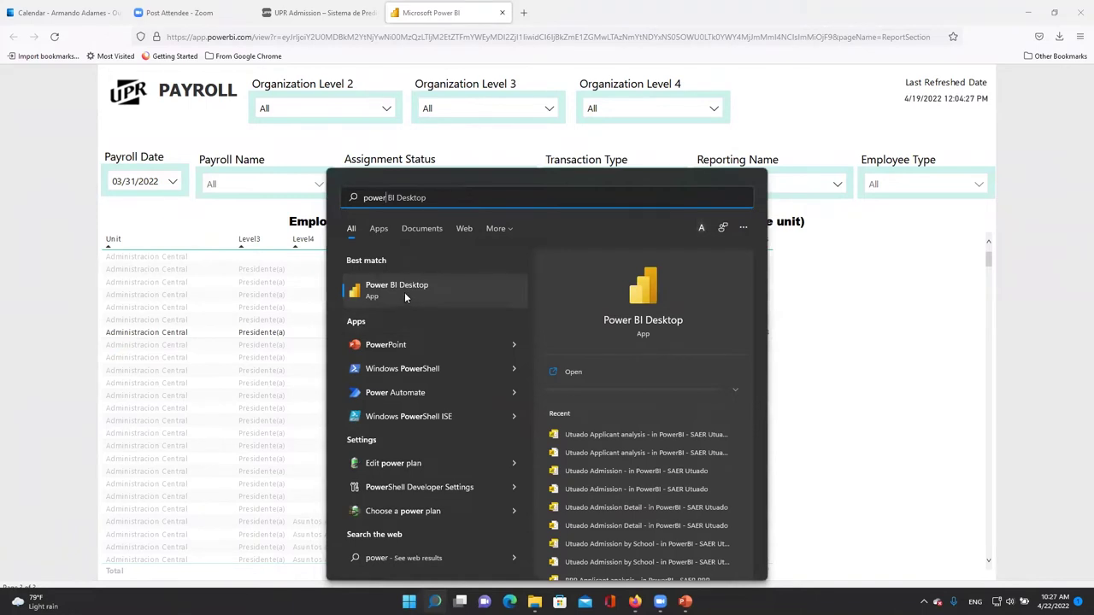
Launch Power BI Desktop, dismiss its start screen and expand the Filters pane.
click(405, 296)
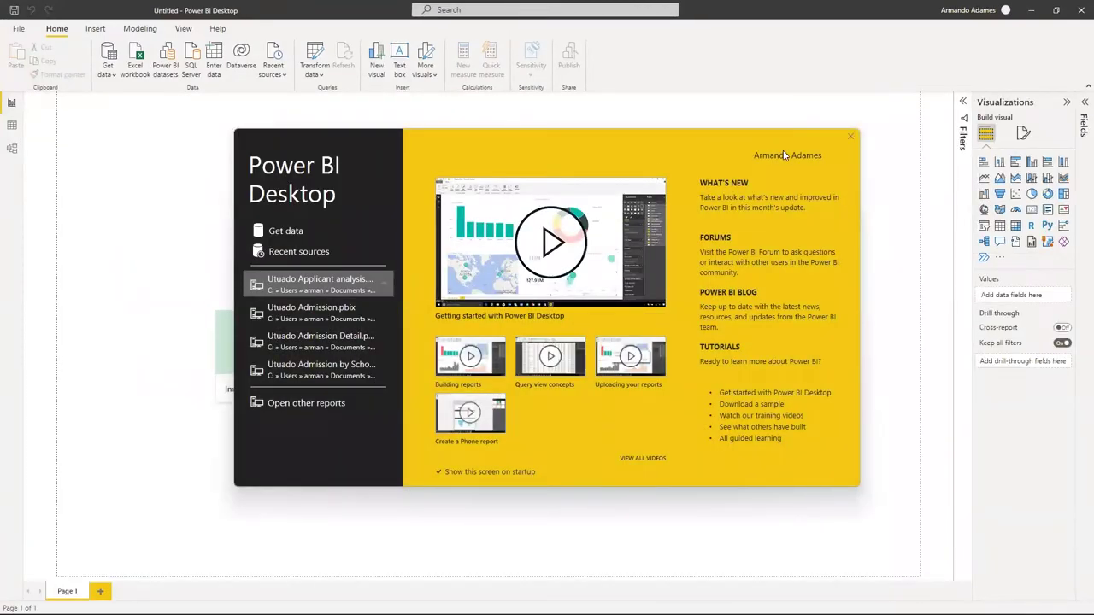
click(851, 139)
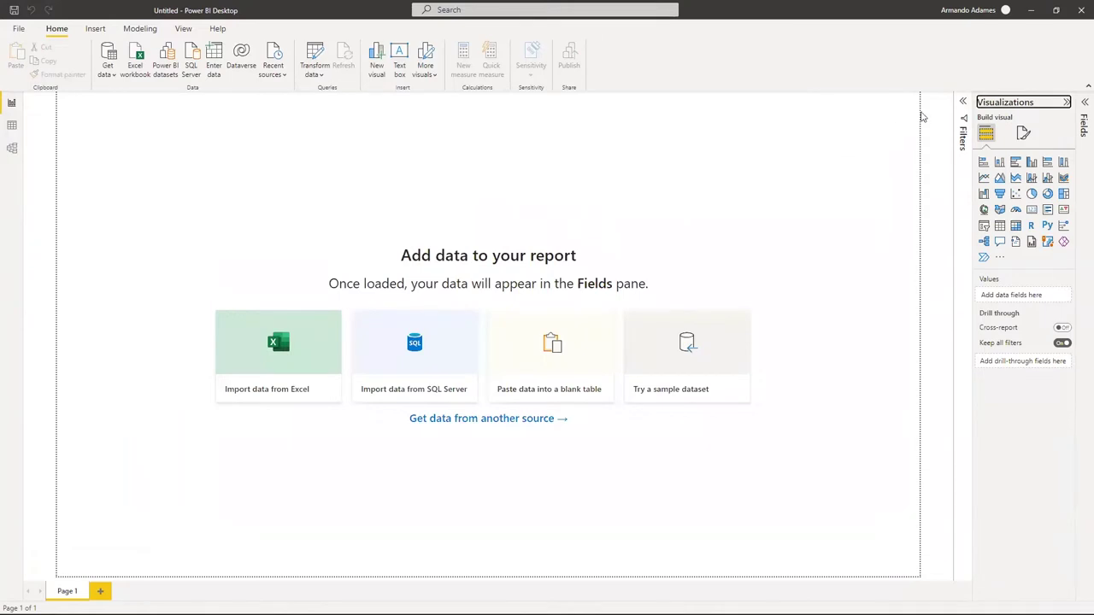
click(961, 104)
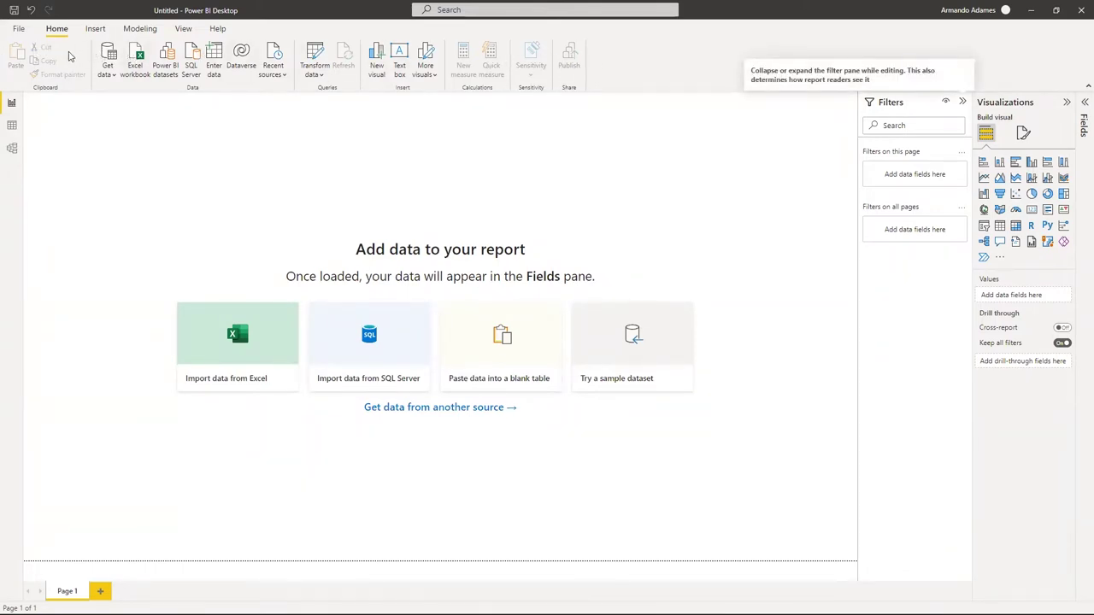
click(94, 29)
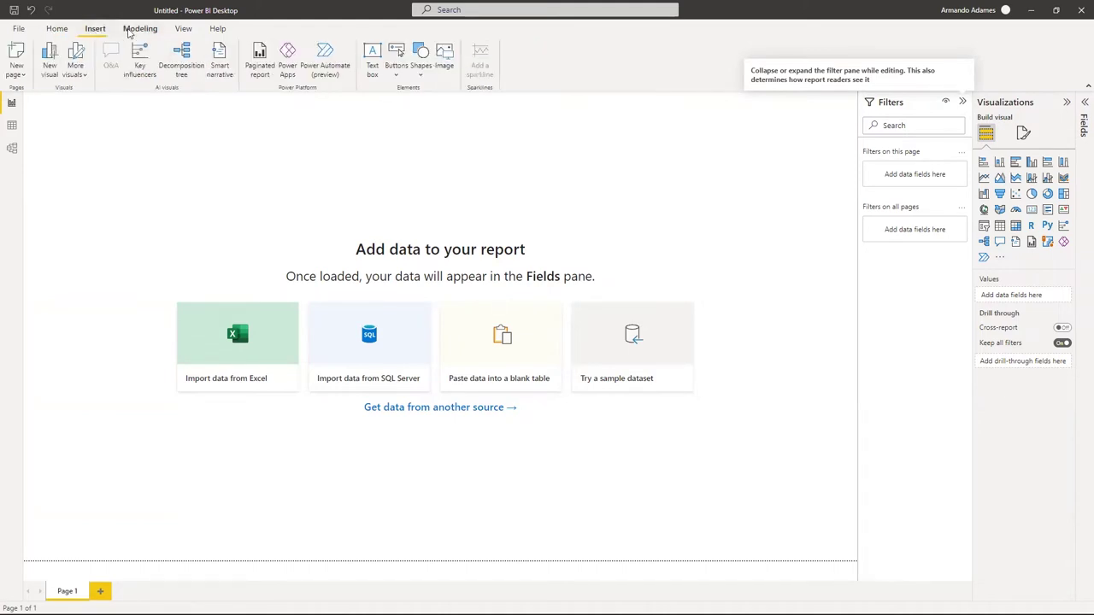
click(140, 31)
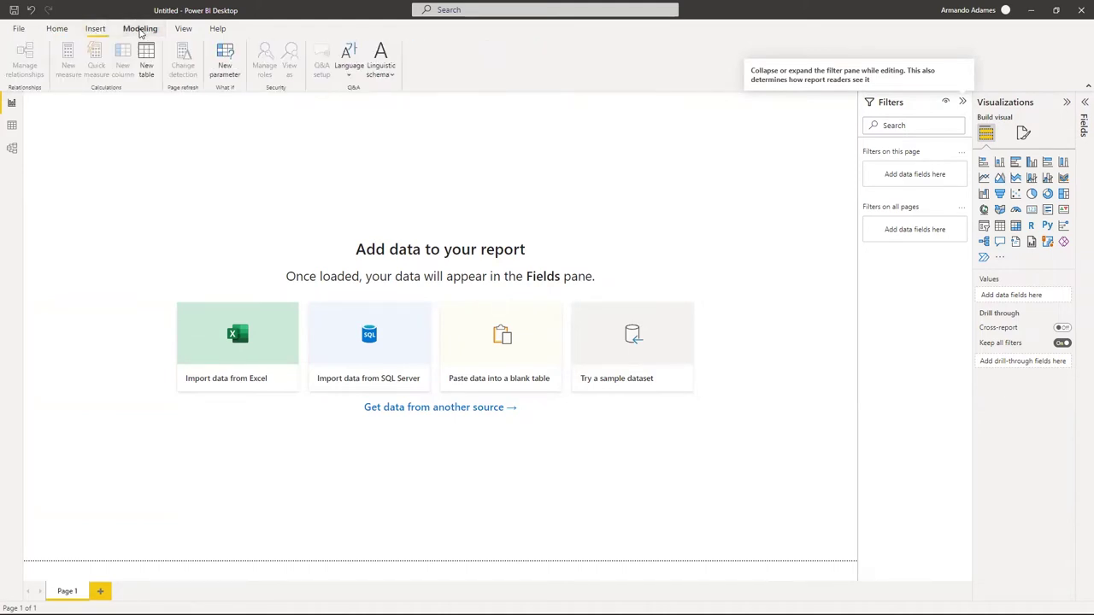
click(185, 33)
click(138, 30)
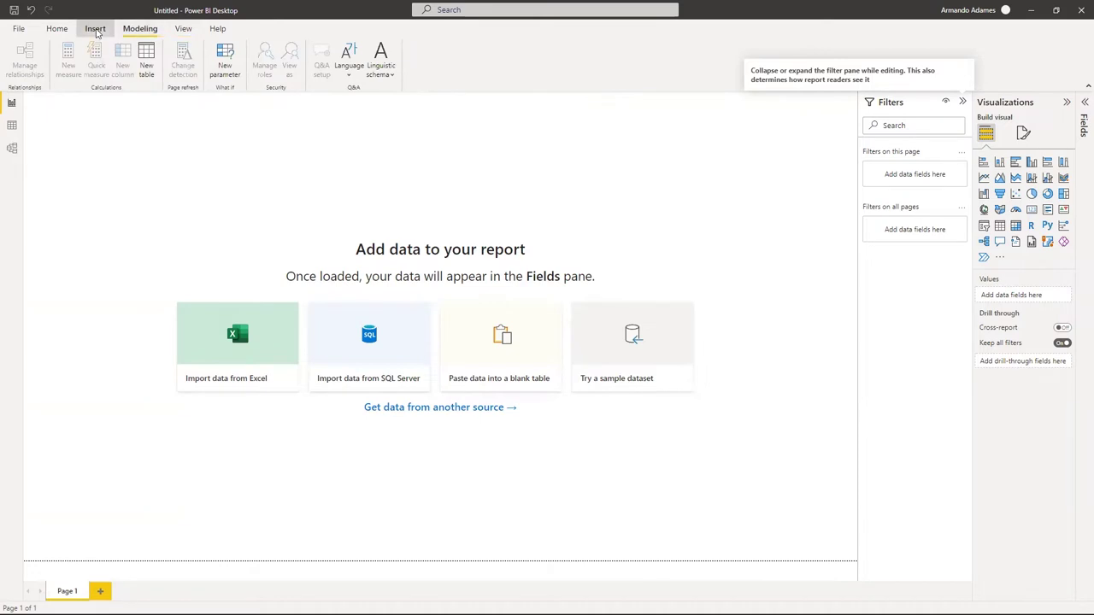
click(95, 29)
click(57, 29)
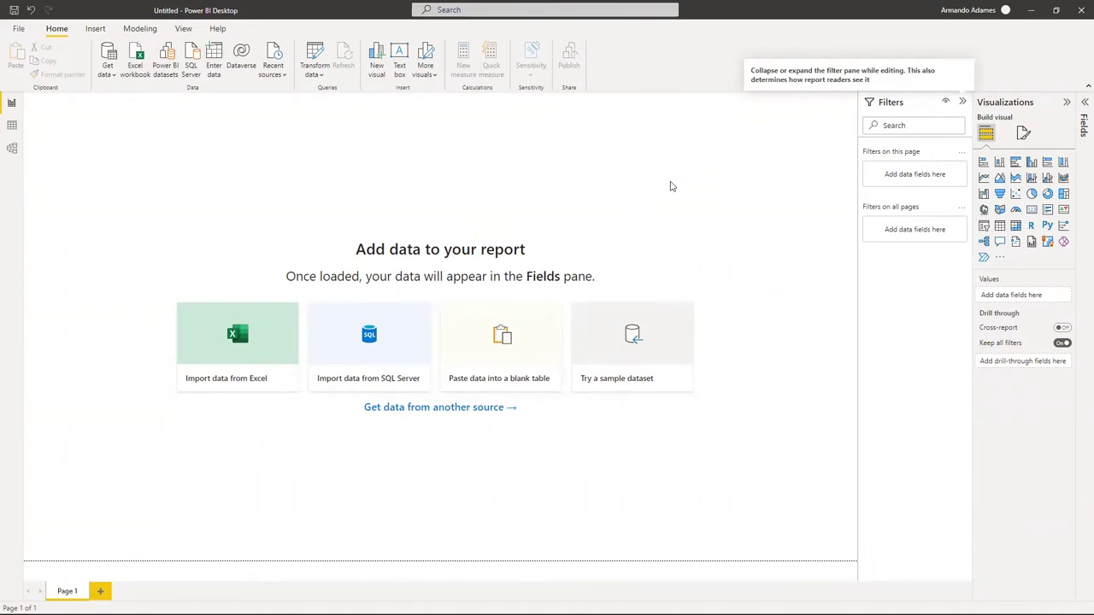
Expand the Fields pane and browse the gallery of additional Power BI visuals, leaving it without adding any.
click(1082, 103)
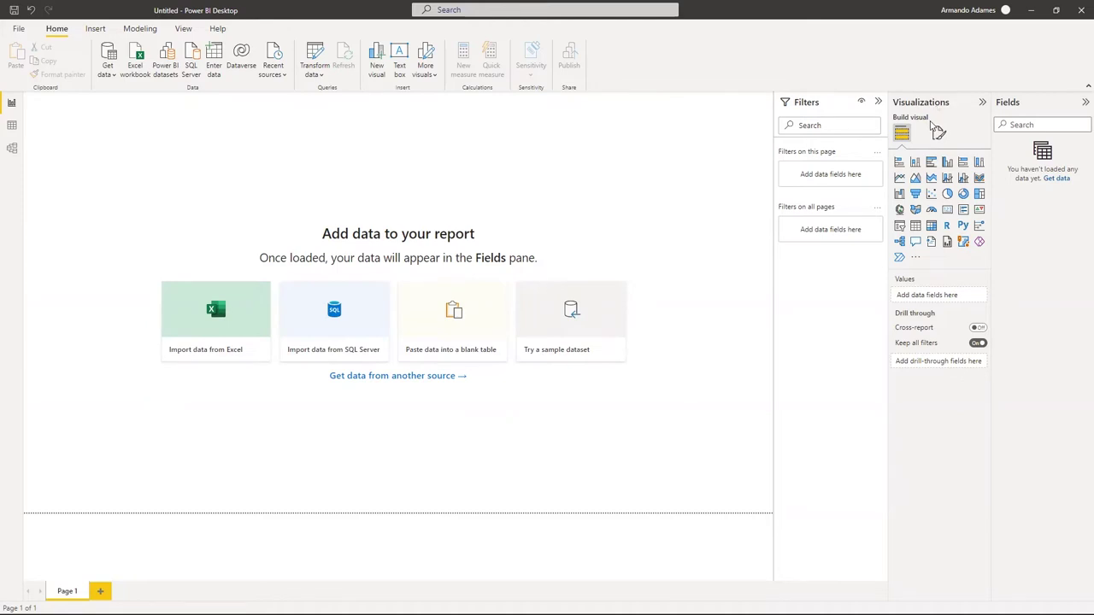
click(916, 261)
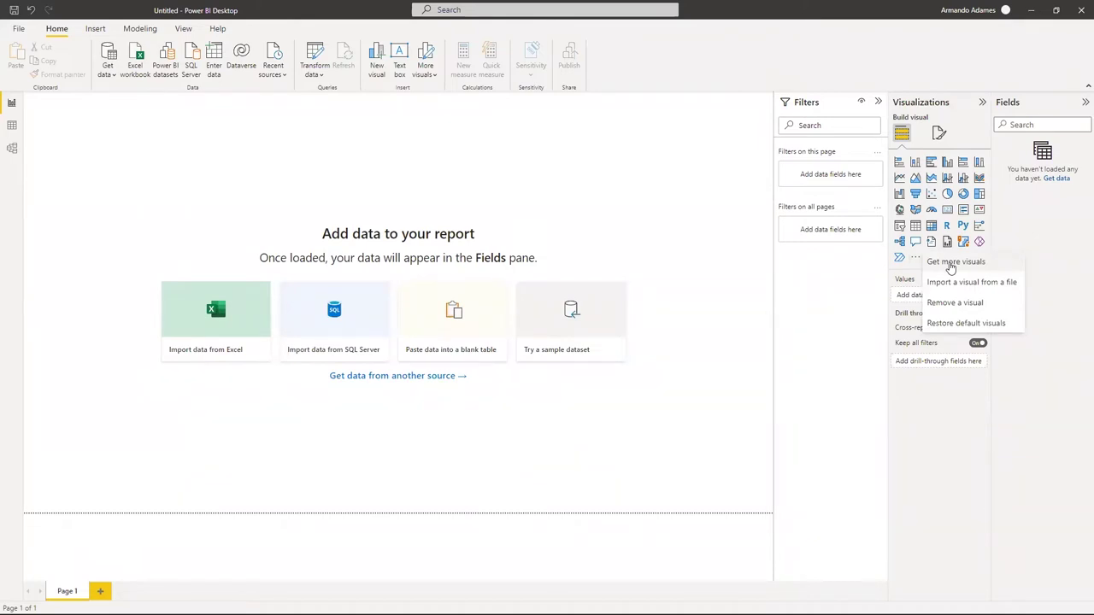
click(951, 267)
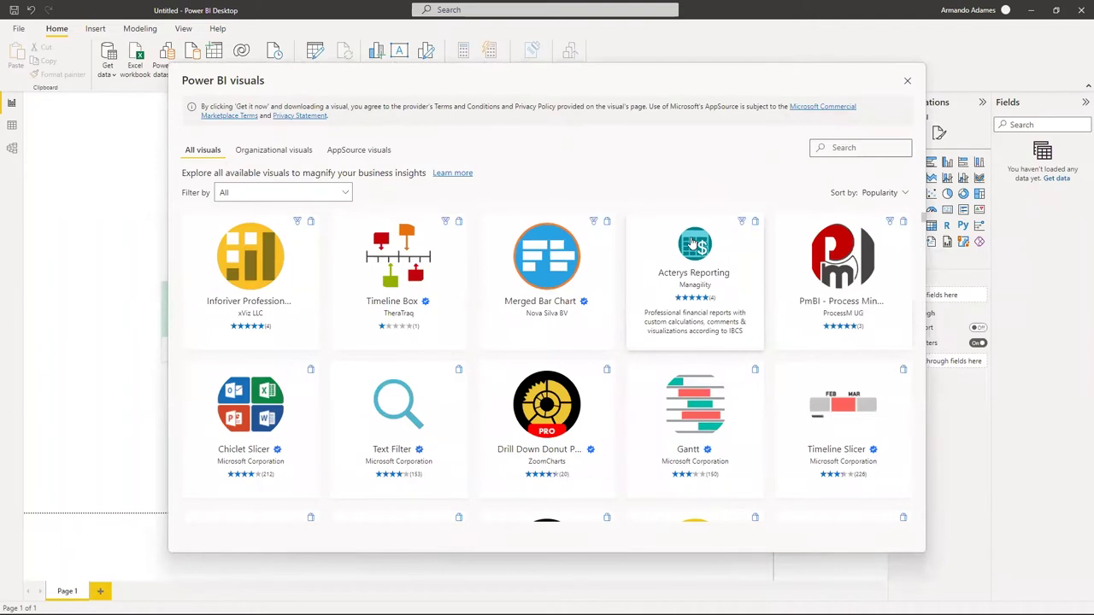
scroll(692, 244, down, 3)
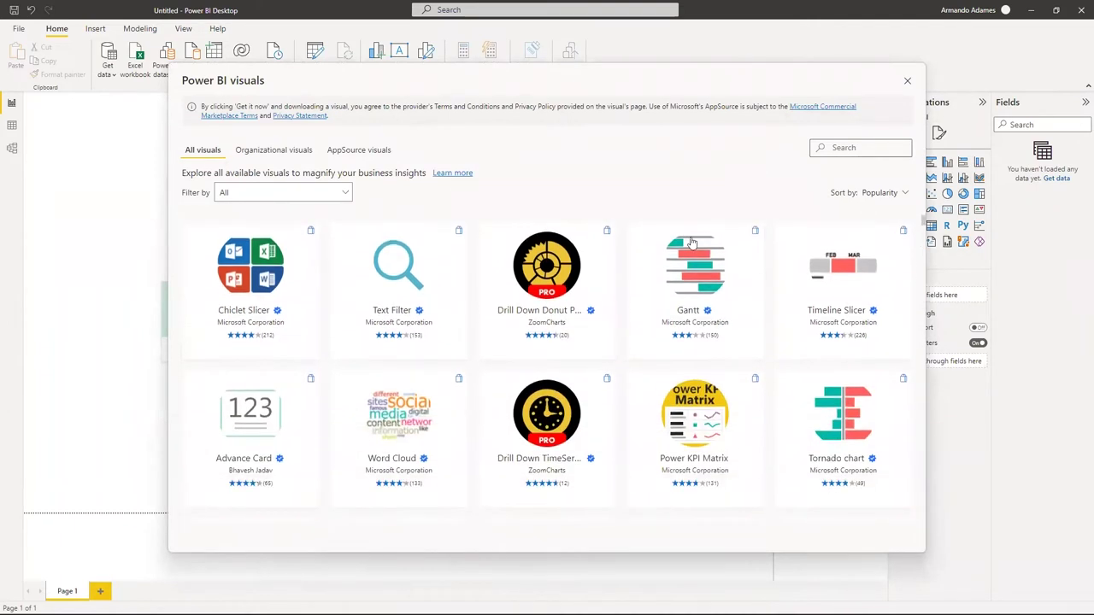
scroll(693, 244, down, 2)
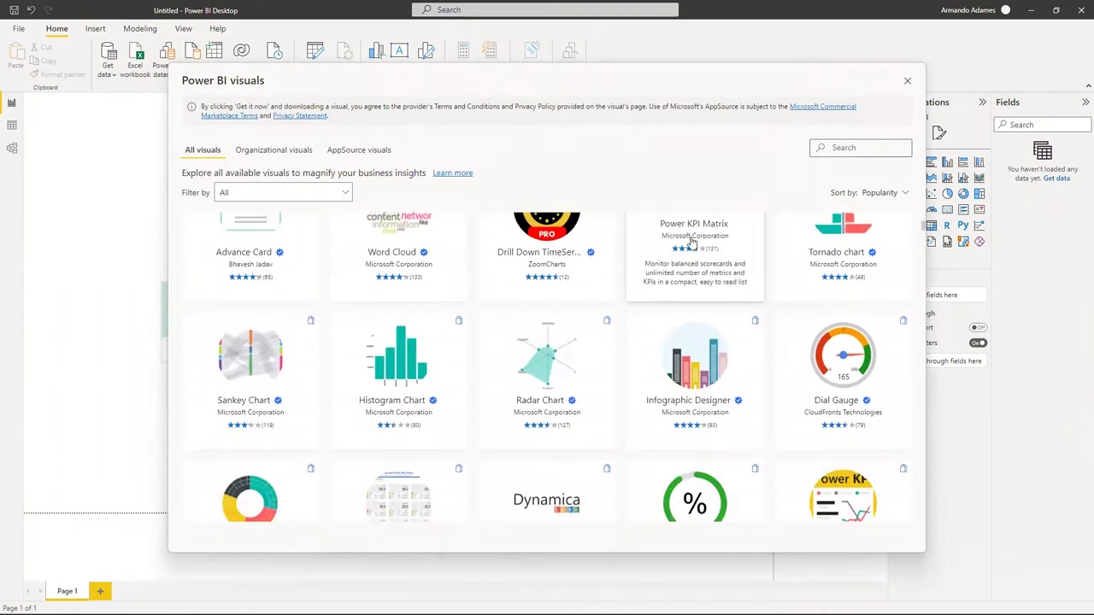
scroll(692, 244, down, 3)
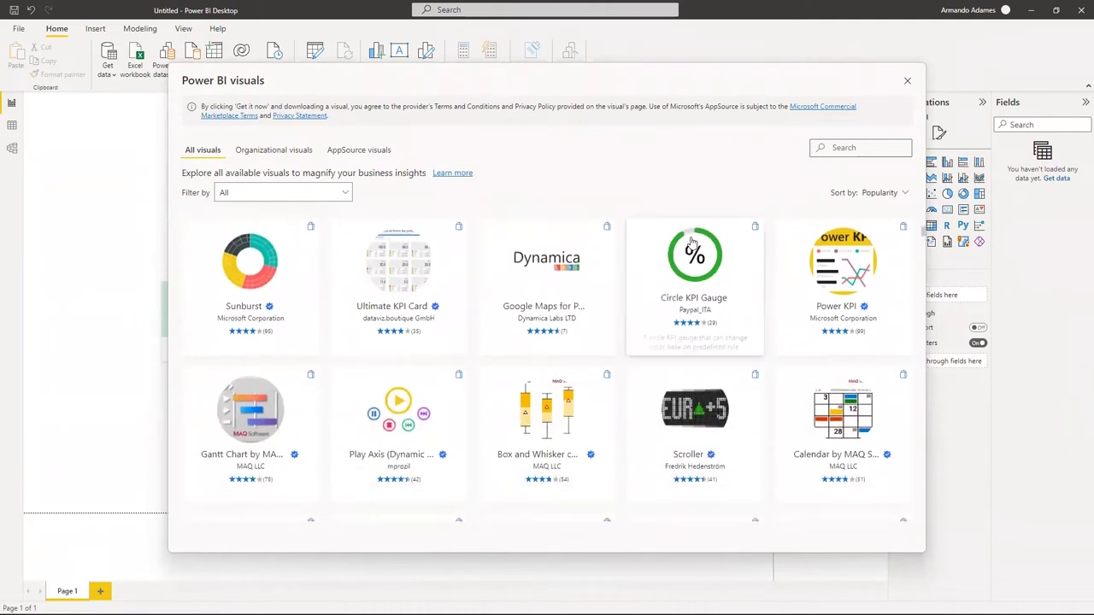
scroll(692, 244, down, 5)
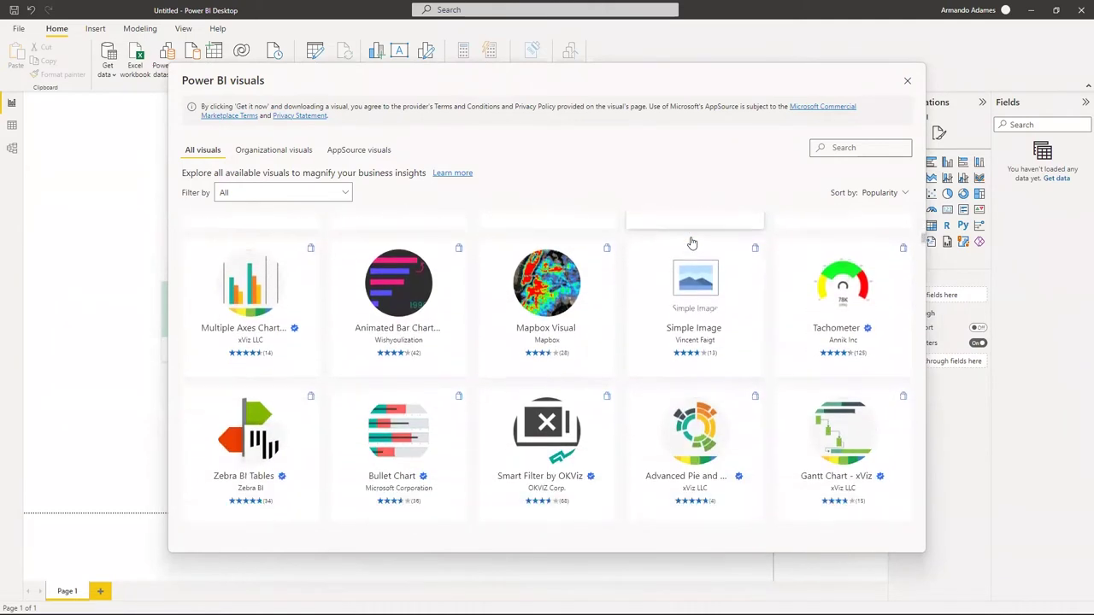
scroll(692, 243, down, 5)
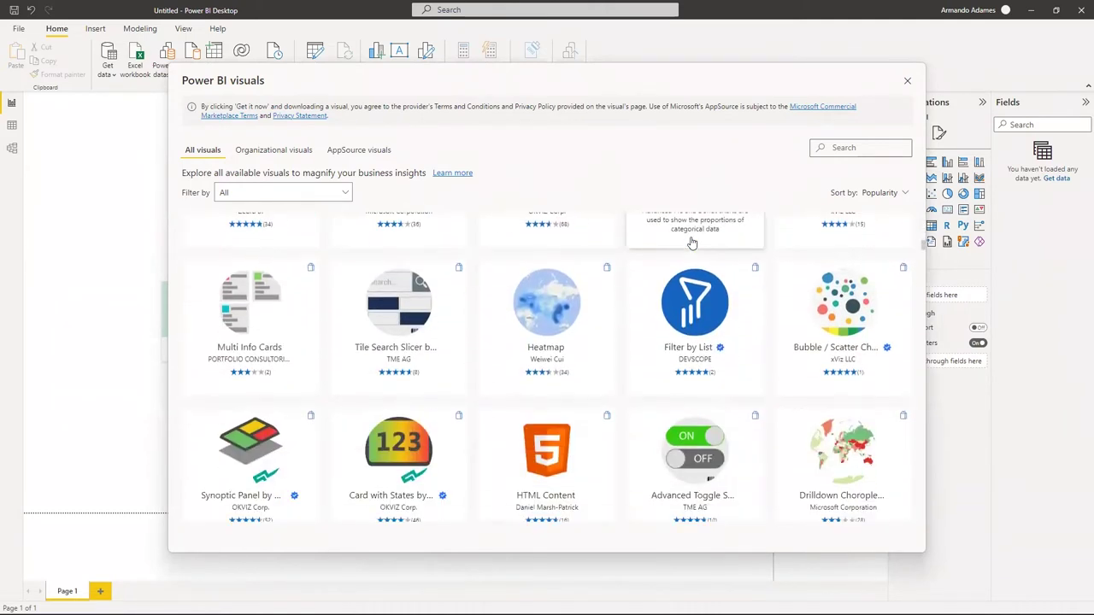
scroll(692, 243, down, 6)
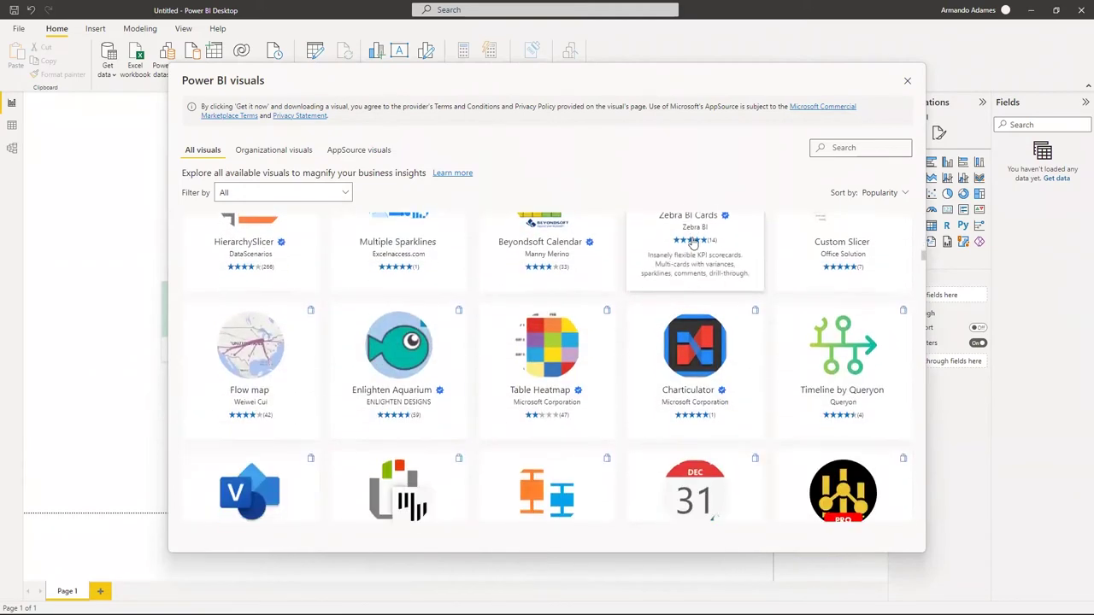
scroll(692, 244, down, 6)
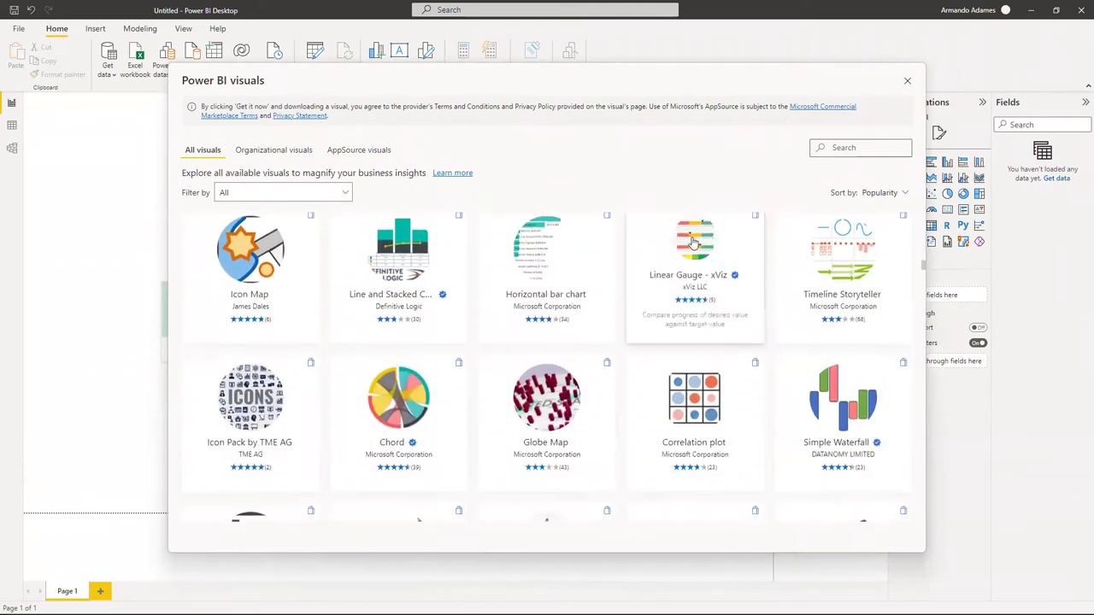
scroll(692, 244, down, 1)
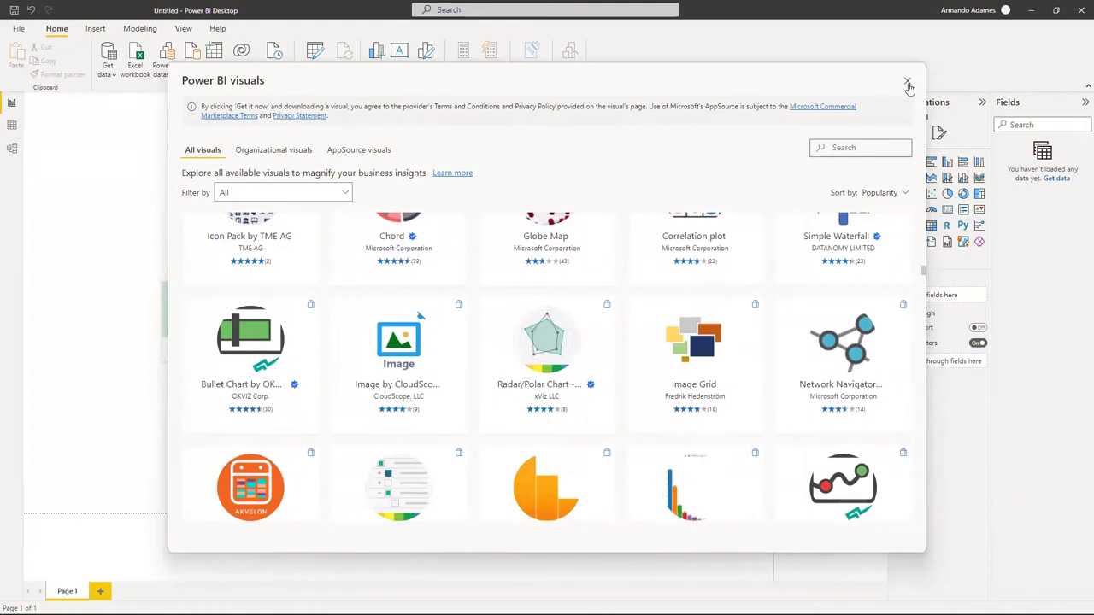
click(907, 80)
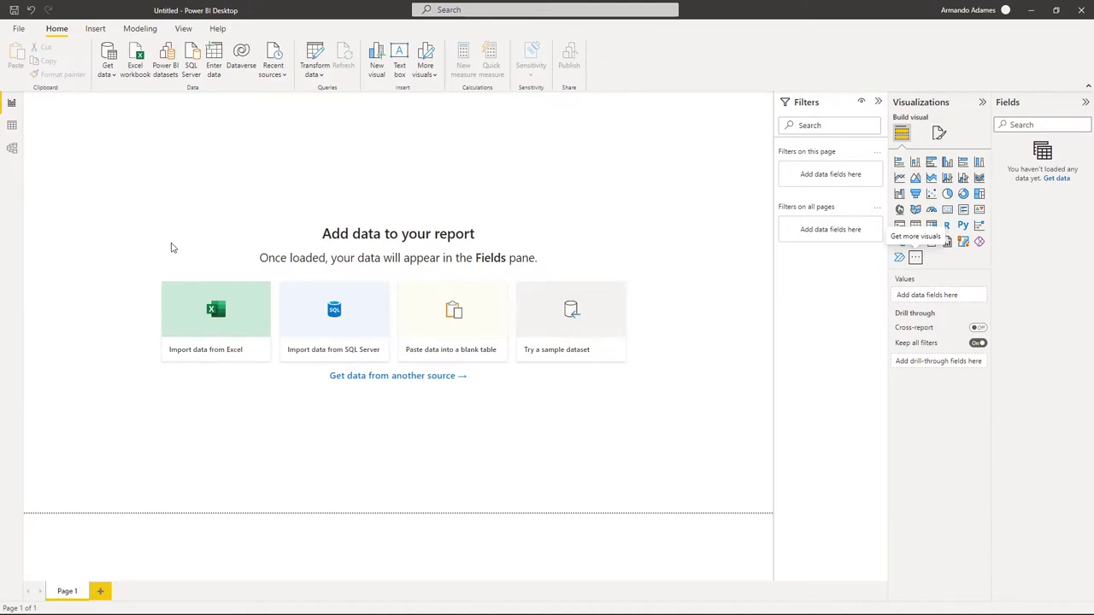
Switch to the Seminario Power BI folder in File Explorer and open the Admitidos UPR L3 Excel workbook.
key(alt+Tab)
key(alt+Tab)
key(alt+Tab)
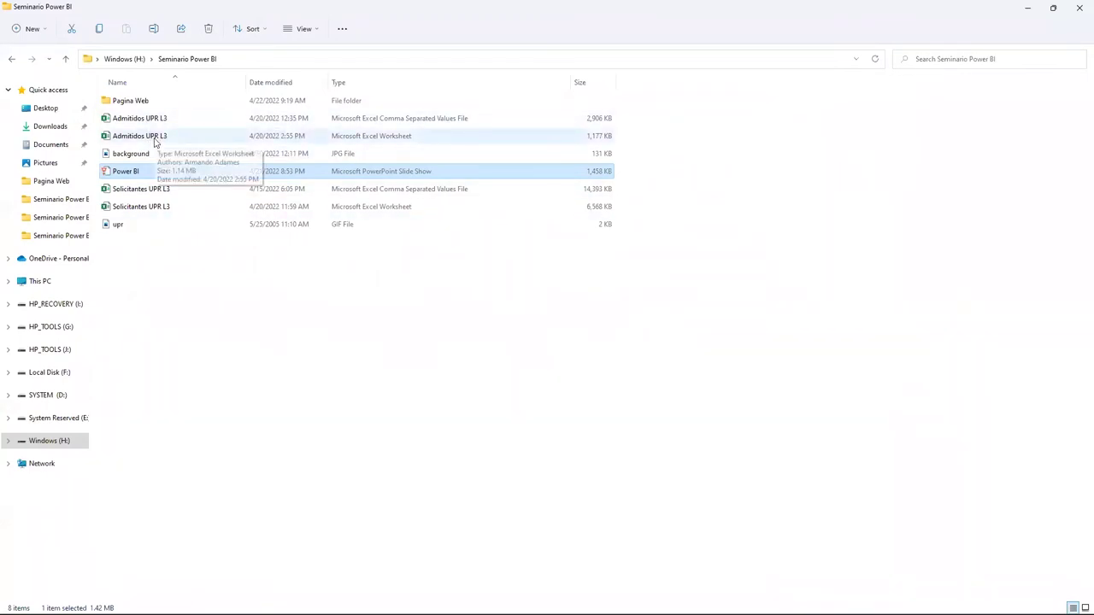
double_click(155, 143)
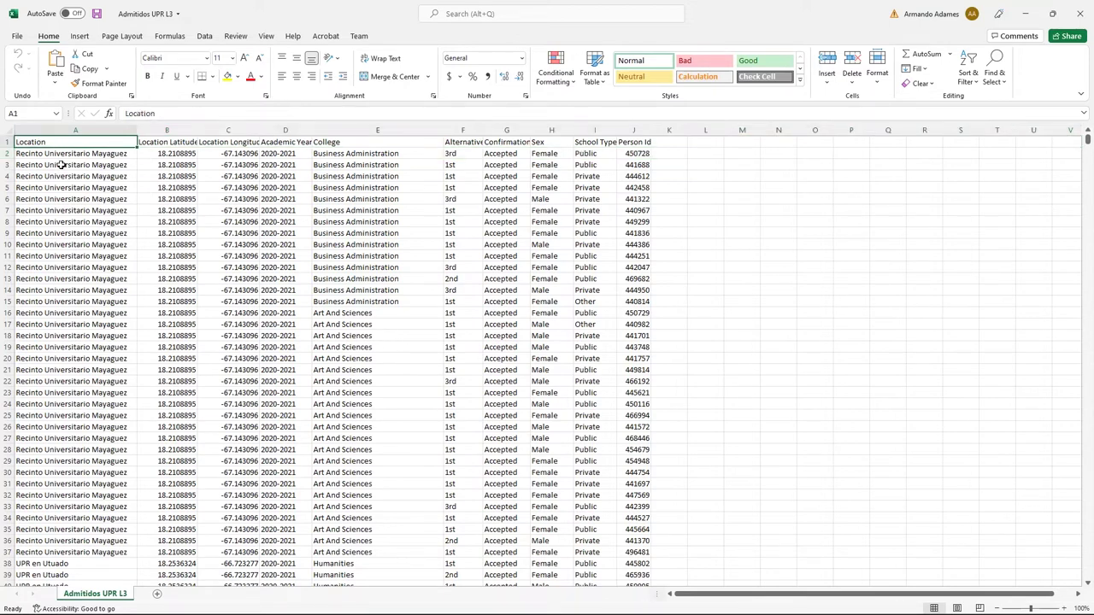
Autofit the widths of columns A through J on the Admitidos UPR L3 sheet.
click(168, 141)
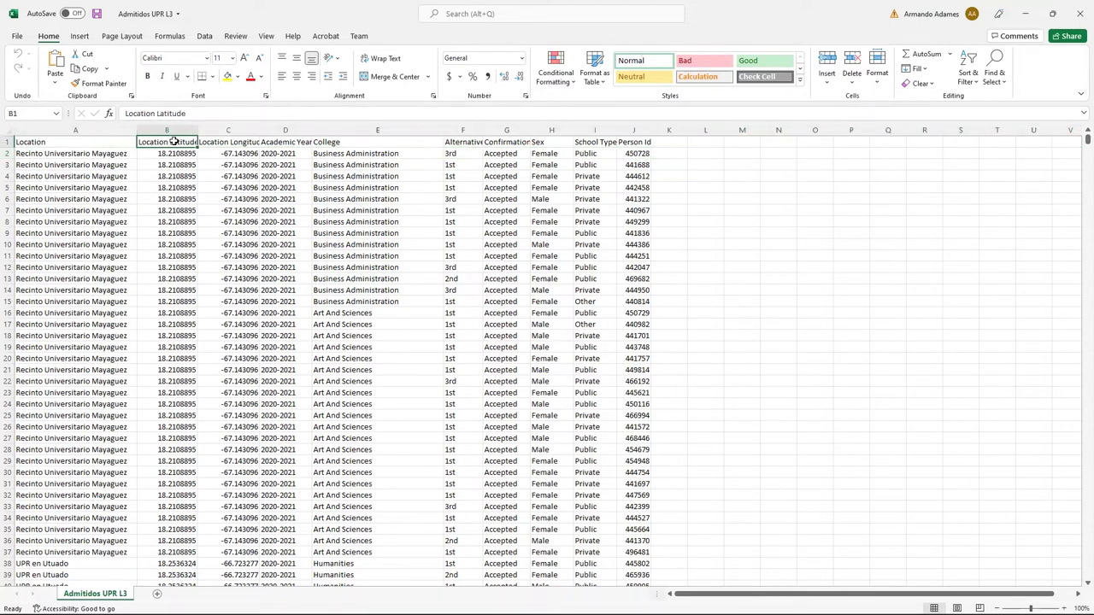
click(227, 142)
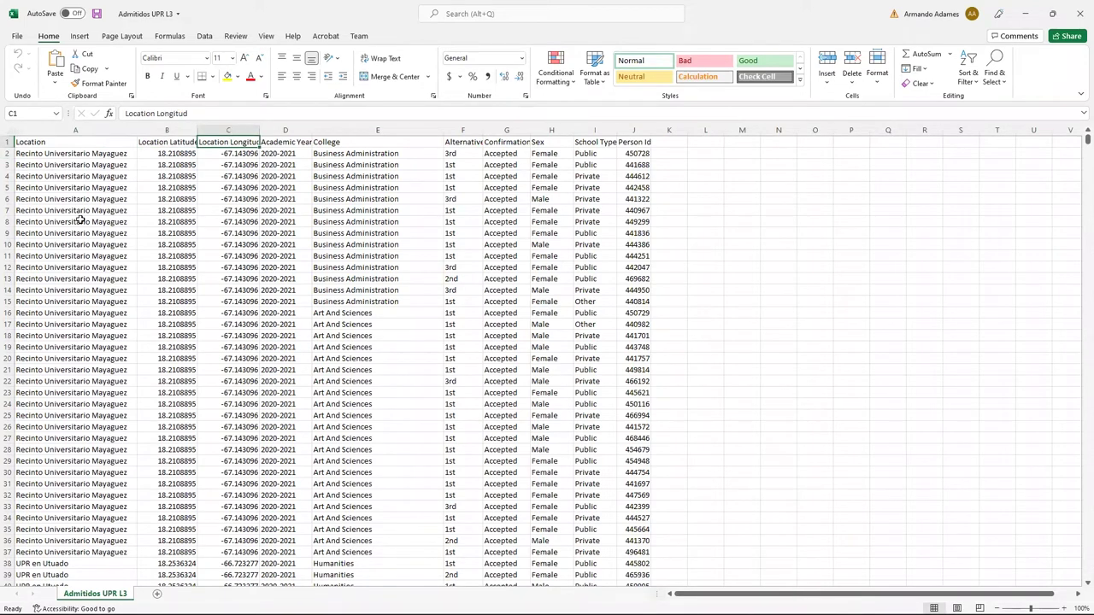
drag(59, 125, 651, 130)
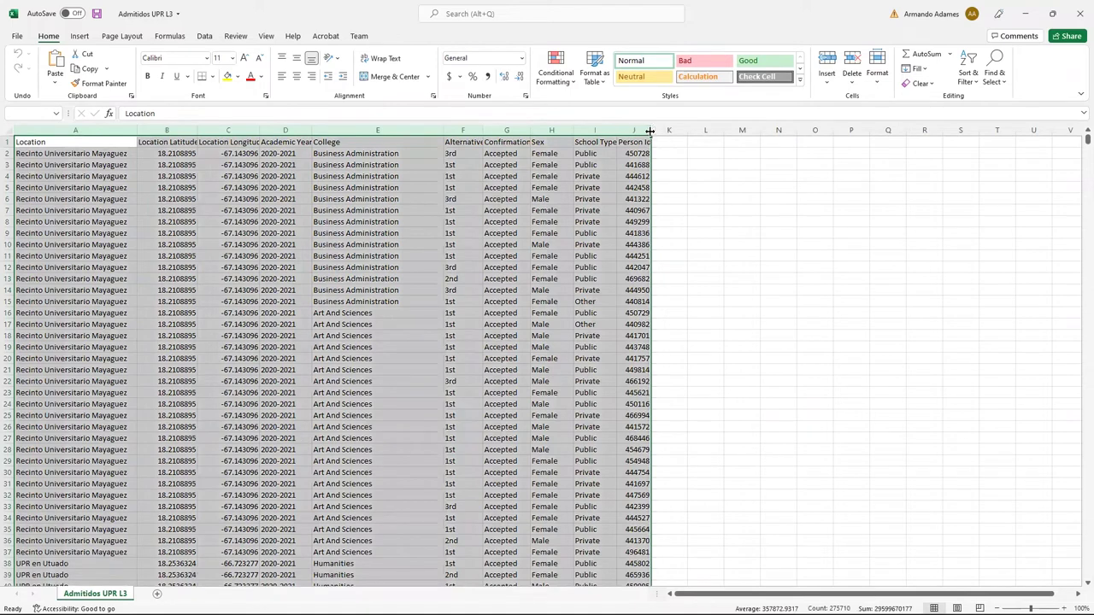
double_click(652, 129)
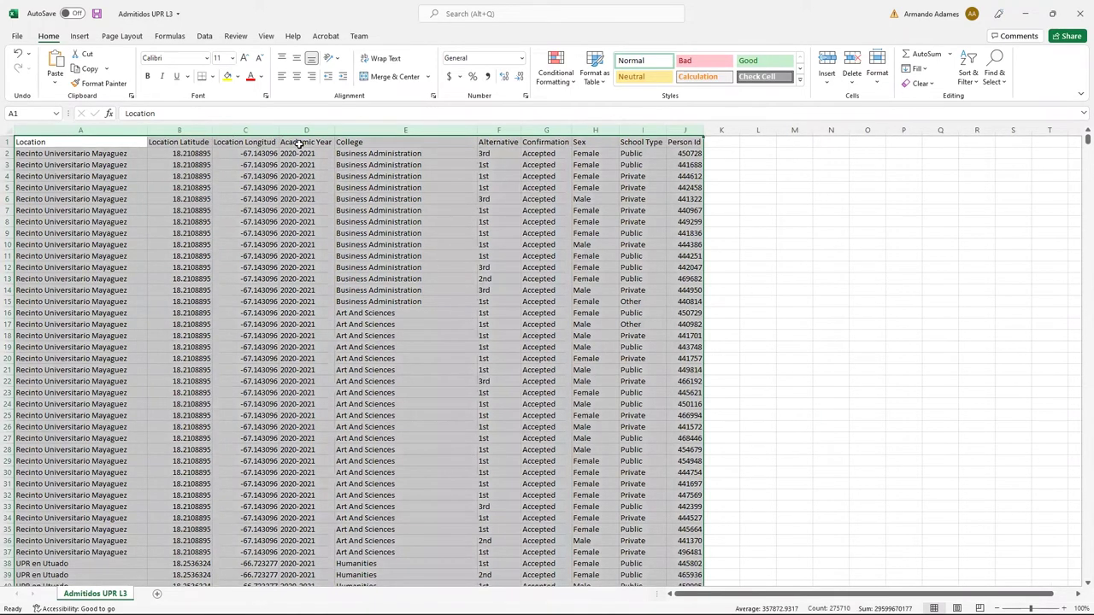
Examine the Academic Year, College, Alternative, Confirmation, Sex, School Type and Person Id columns of the admissions data.
click(296, 143)
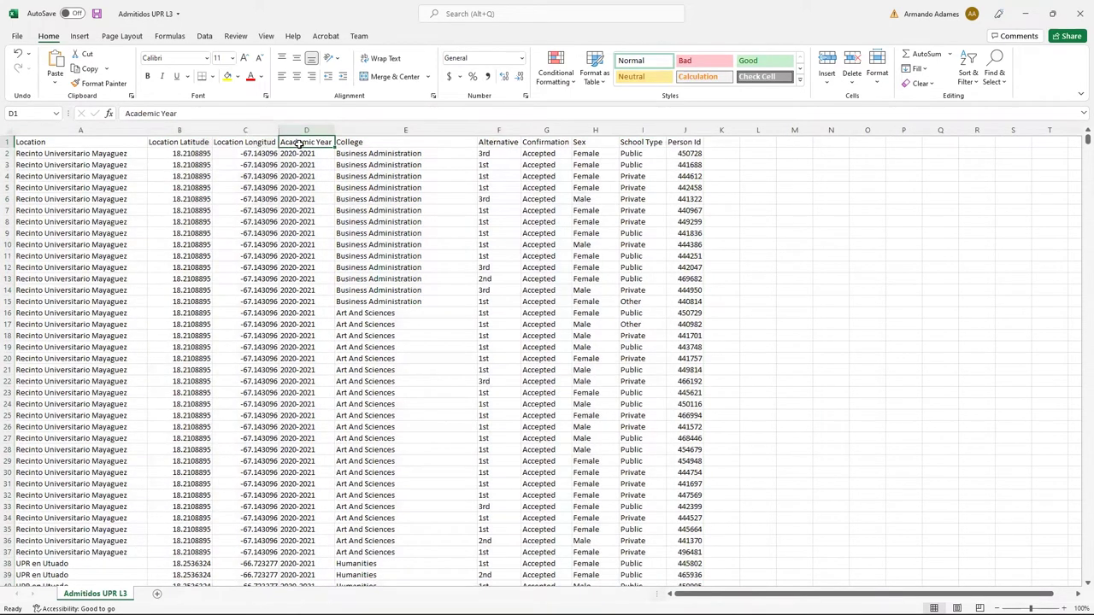
click(383, 153)
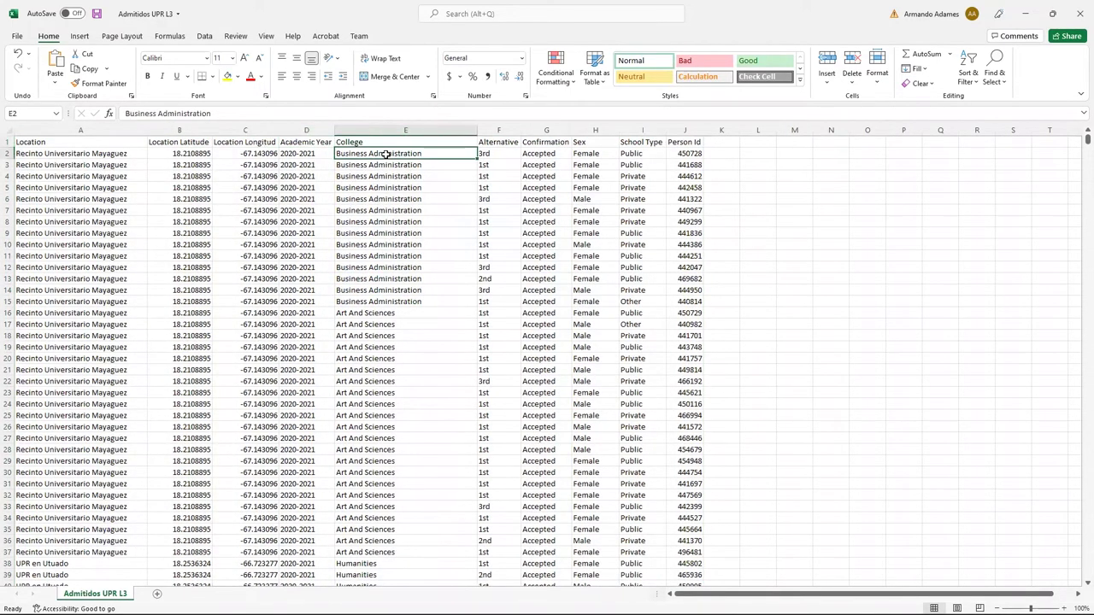
click(491, 153)
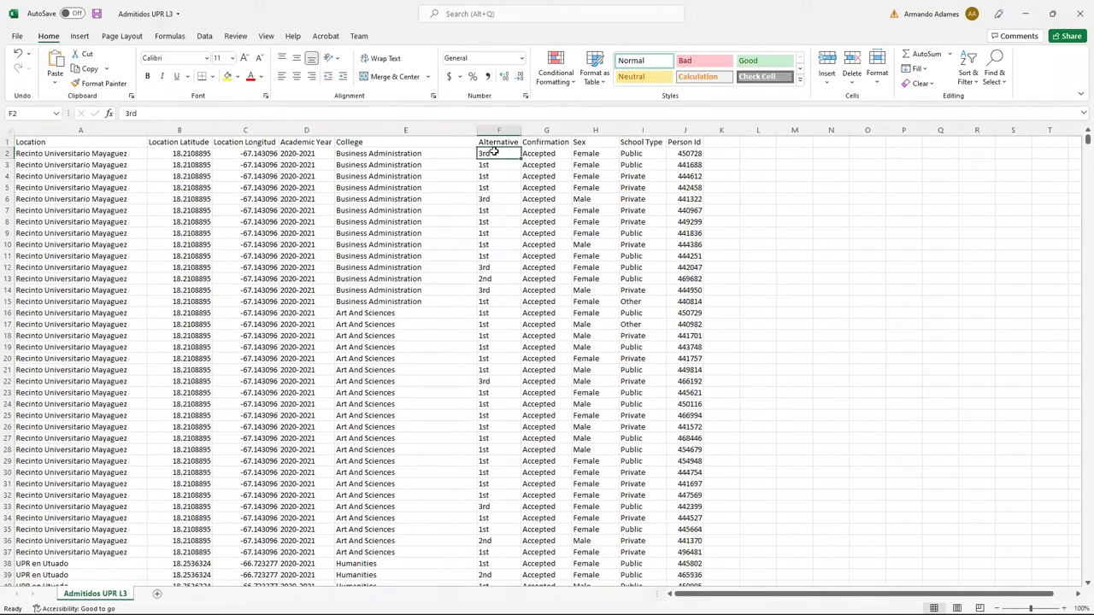
click(547, 154)
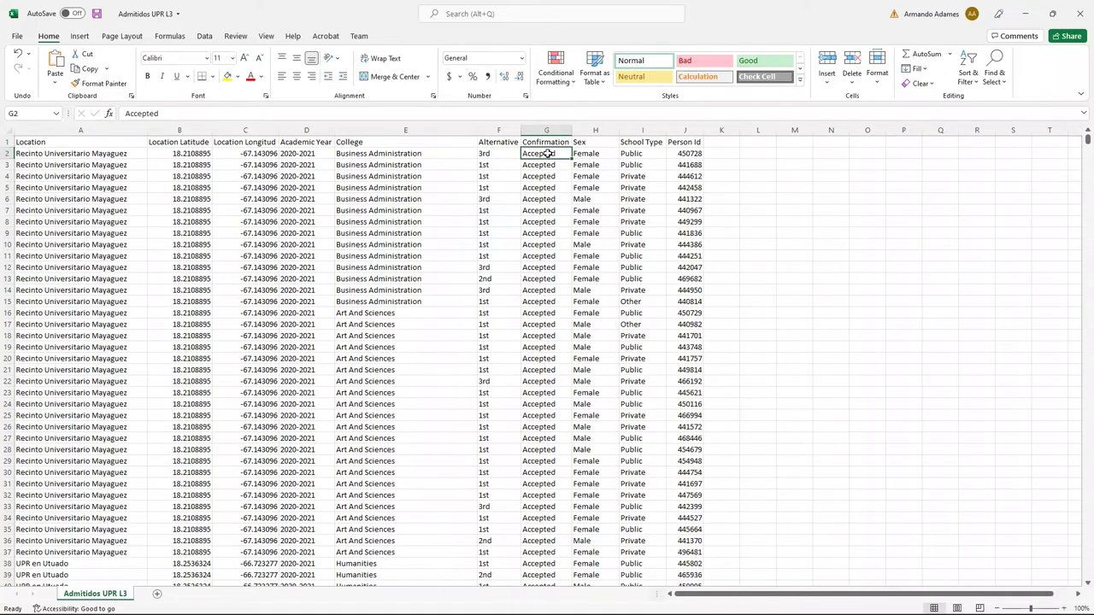
click(584, 155)
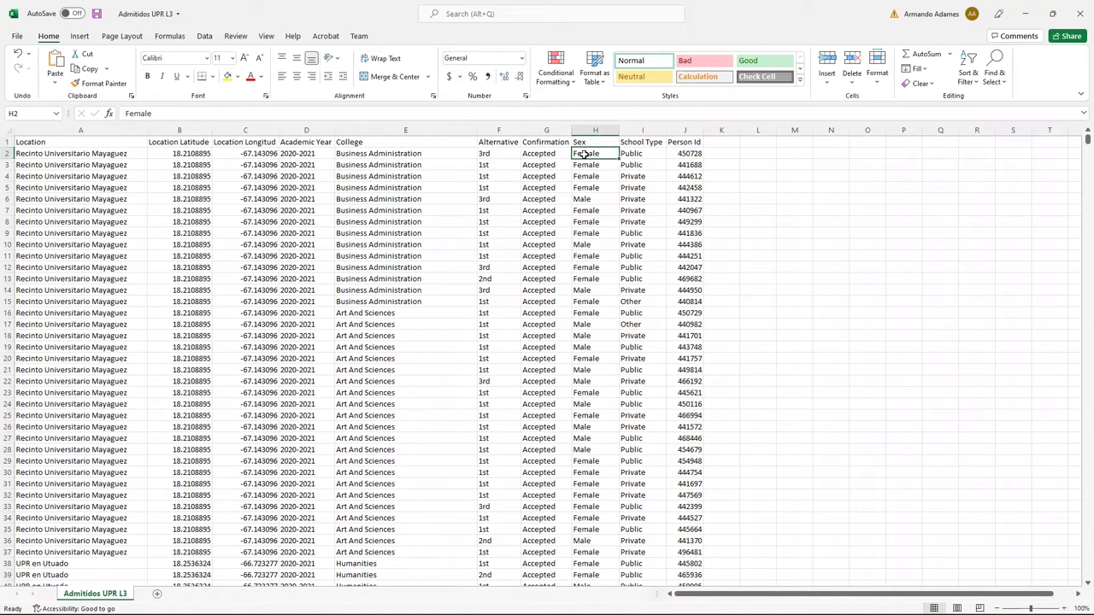
click(632, 155)
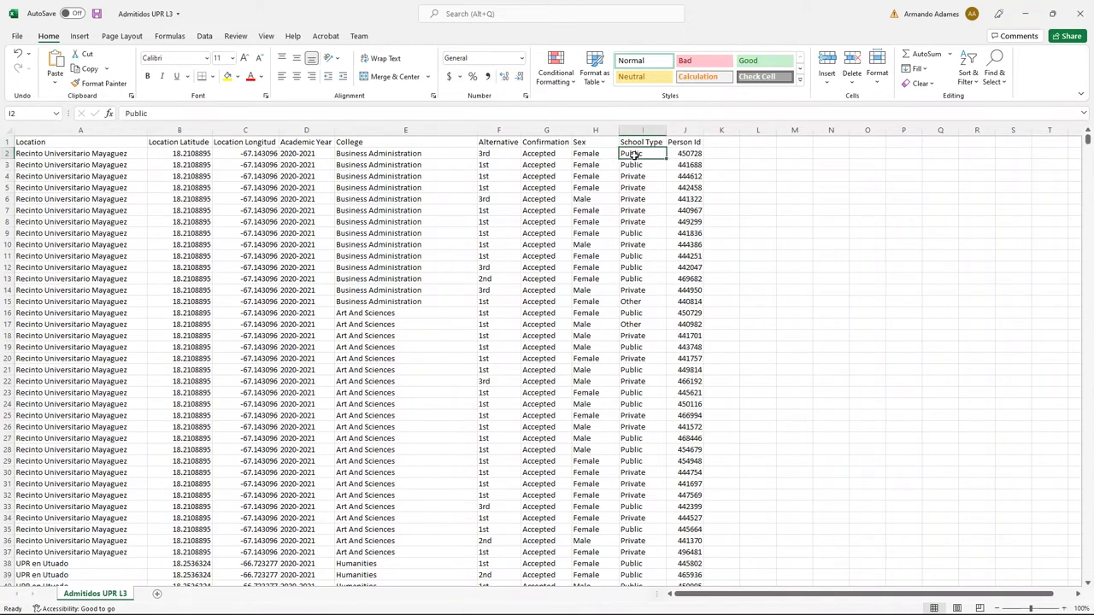
click(688, 154)
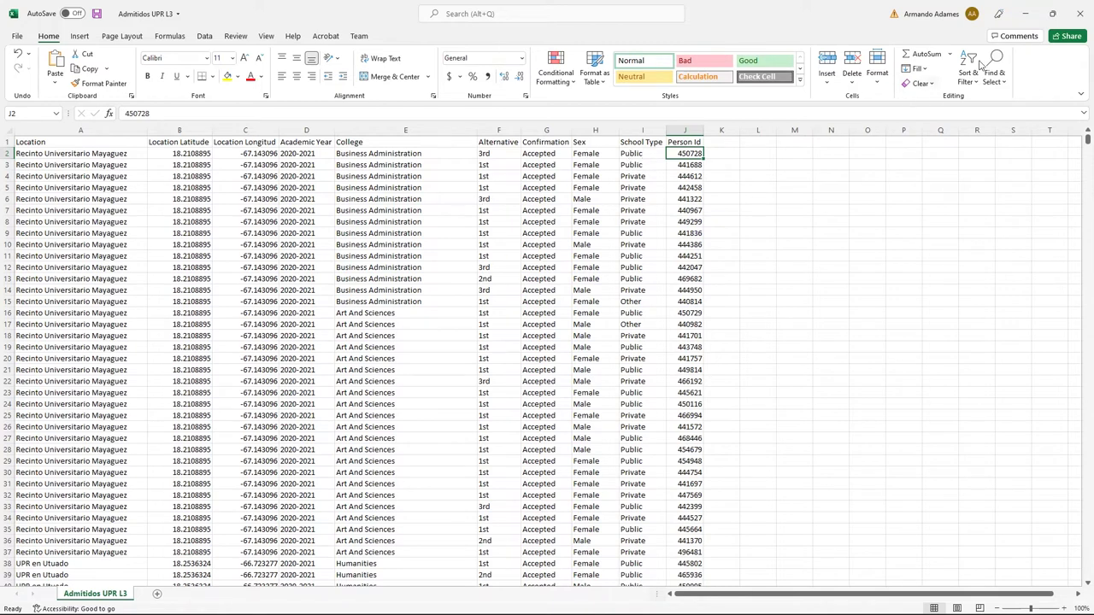
Close the Admitidos UPR L3 workbook with its changes saved and return to Power BI Desktop.
click(1078, 16)
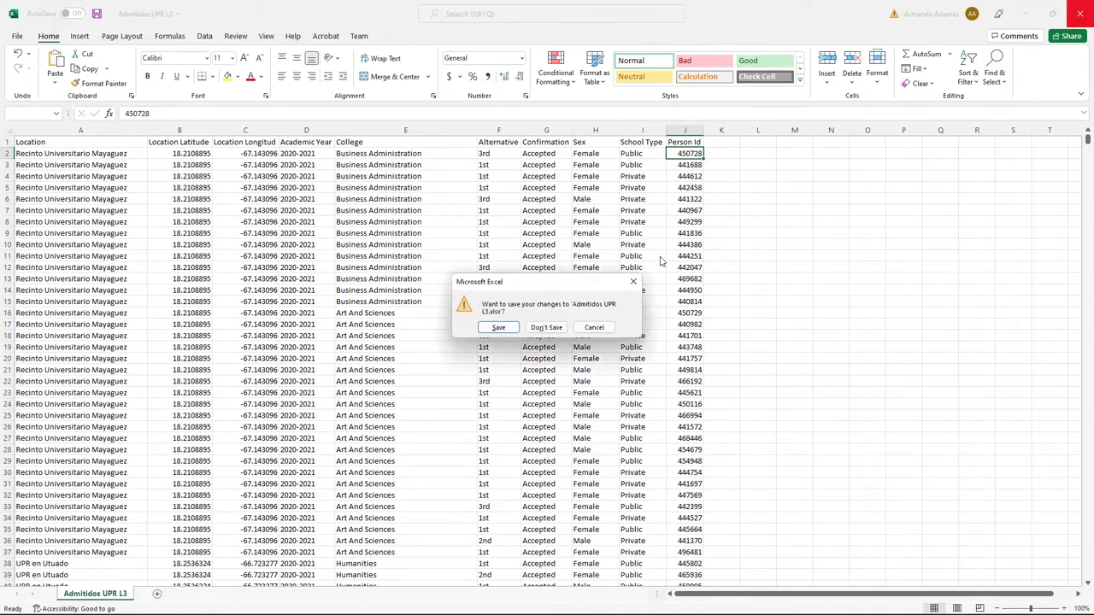
click(498, 328)
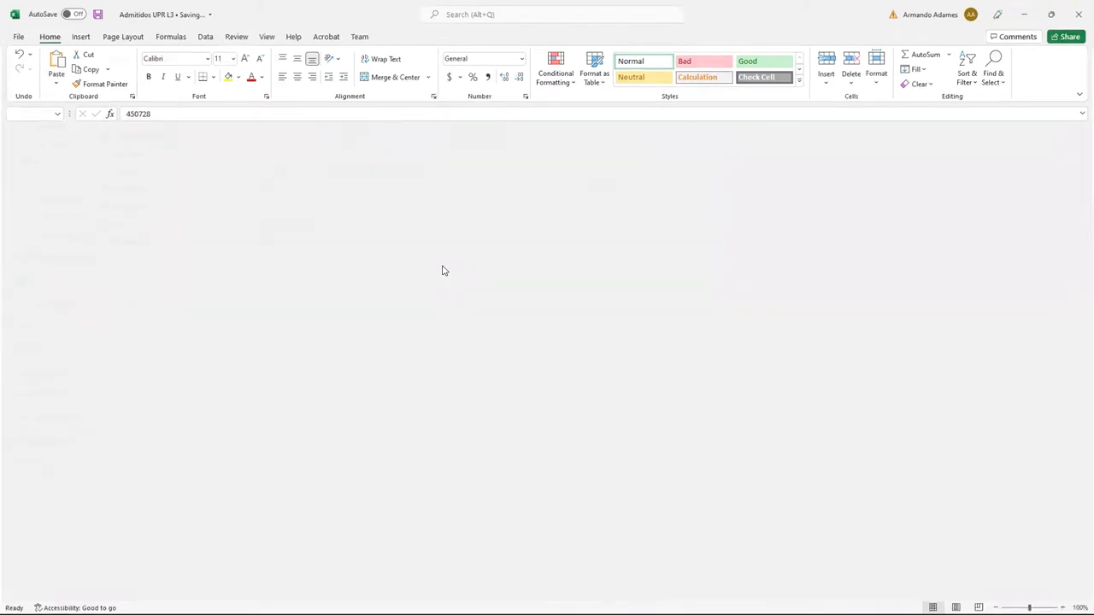
key(alt+Tab)
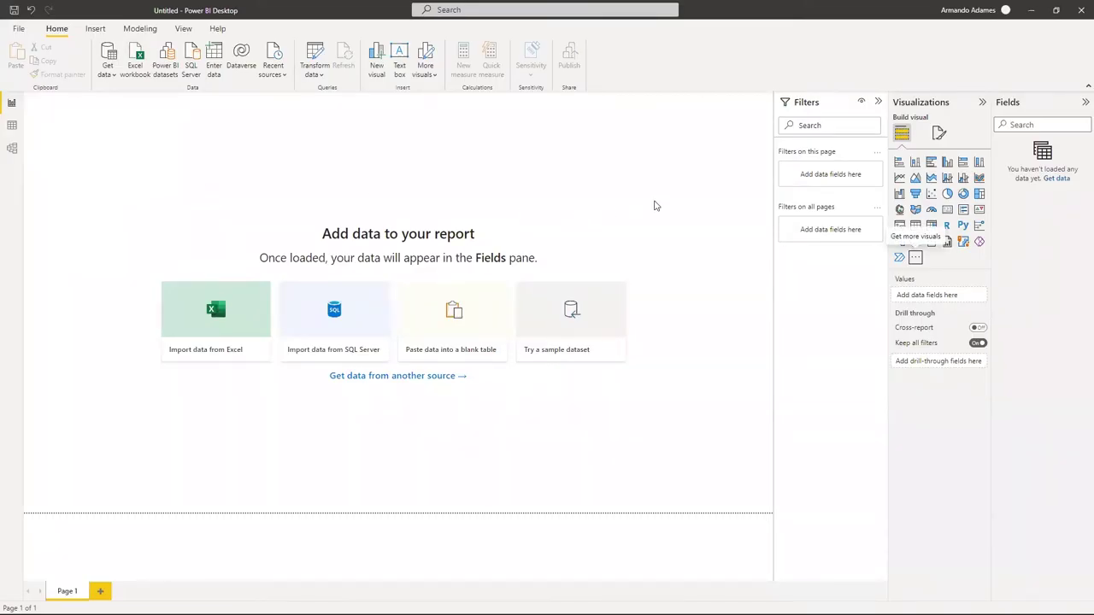
Browse the full list of data source connectors and connect to the Admitidos UPR L3 Excel workbook in the Seminario Power BI folder.
click(114, 79)
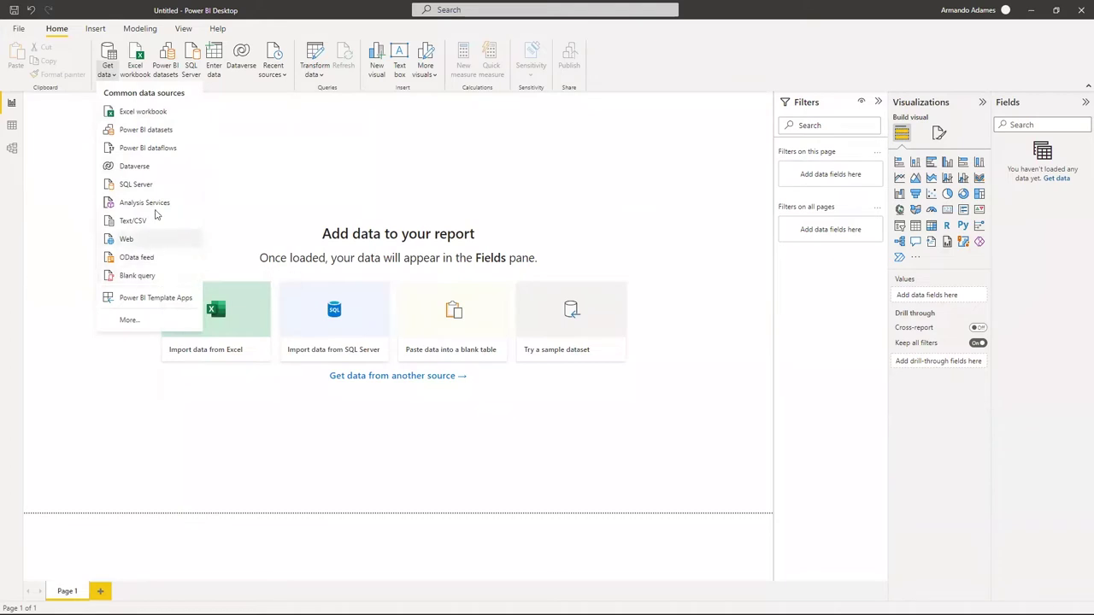
click(130, 320)
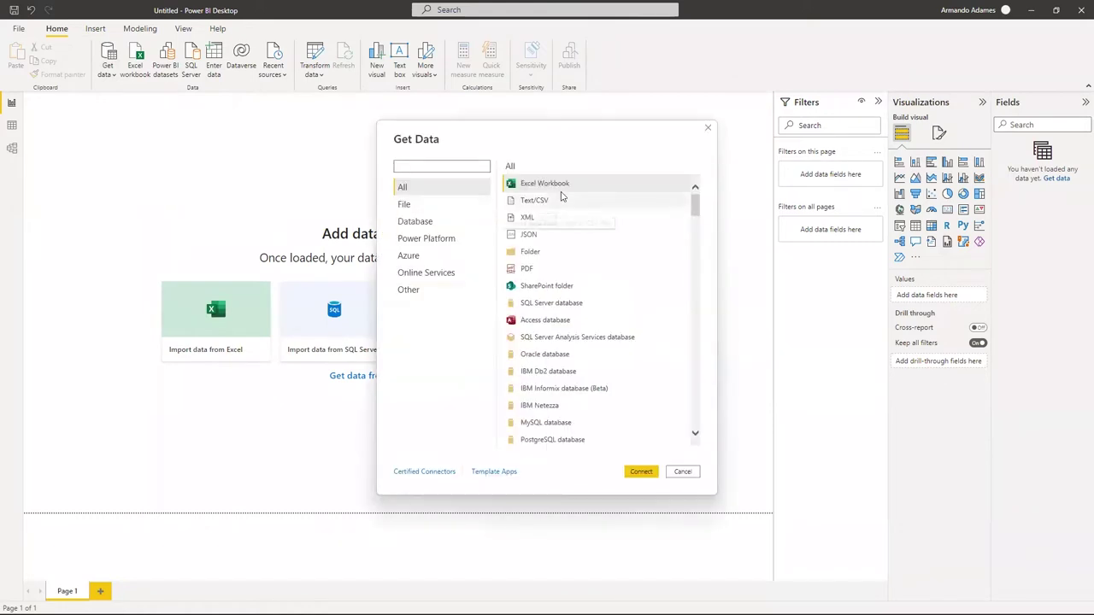
scroll(578, 260, down, 5)
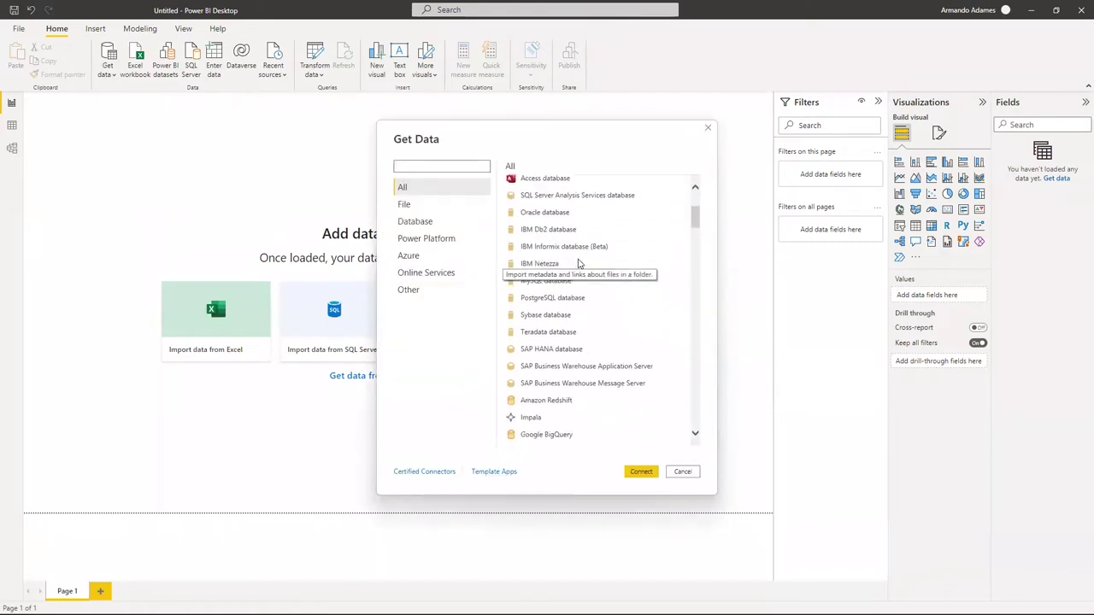
scroll(578, 262, down, 5)
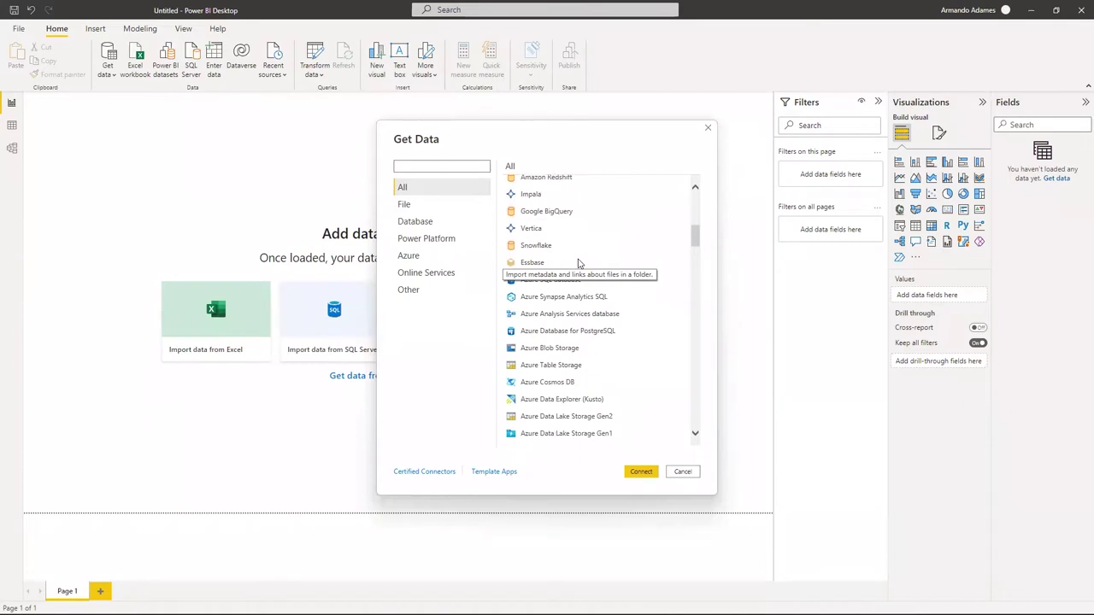
scroll(578, 262, down, 5)
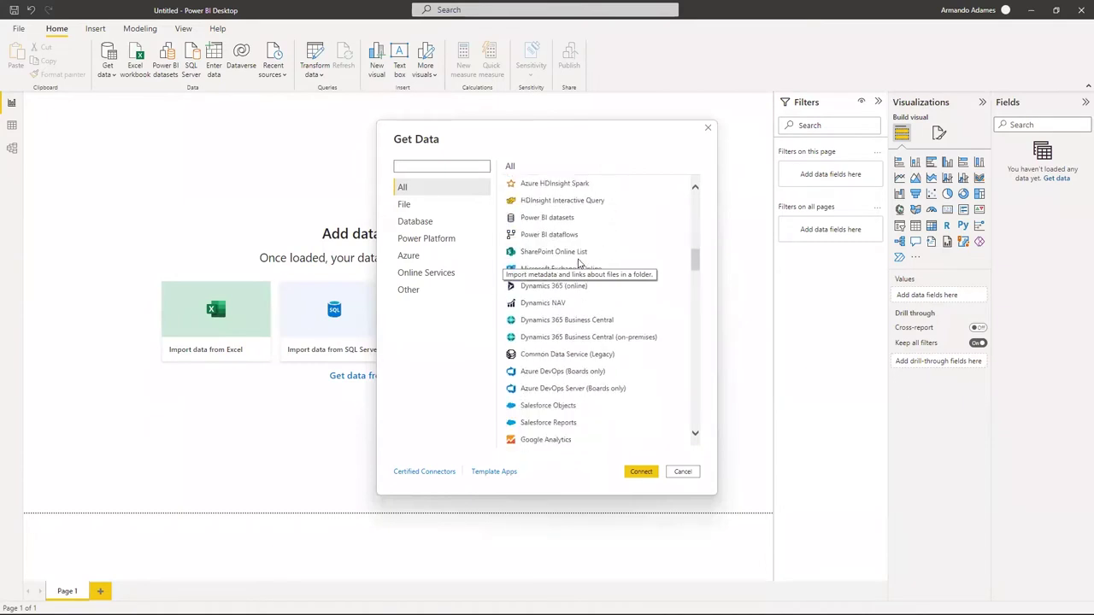
scroll(578, 262, up, 15)
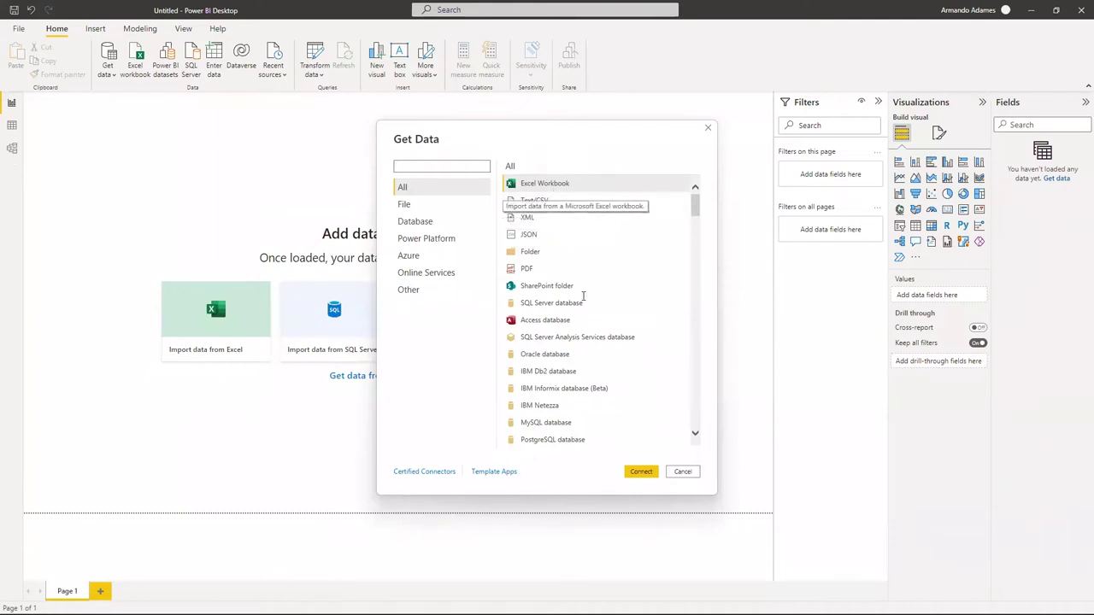
click(636, 474)
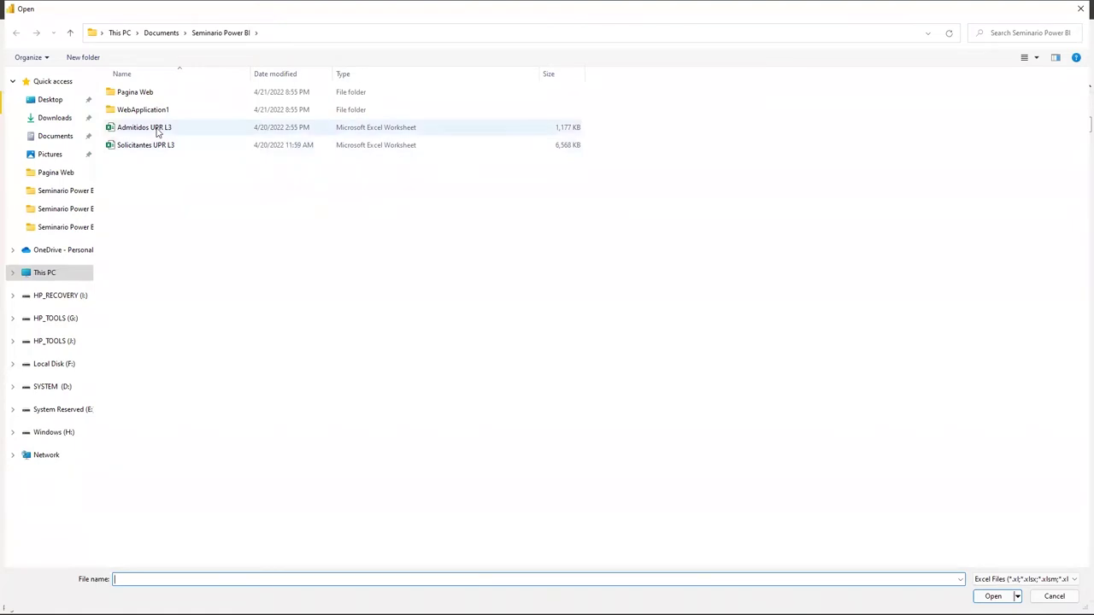
double_click(158, 132)
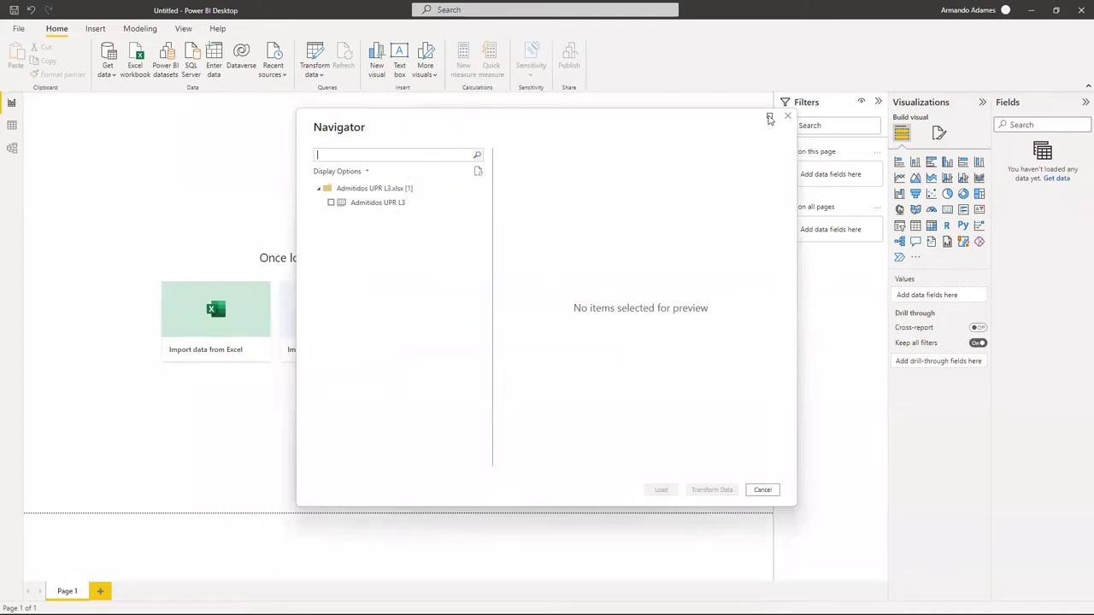
Preview the Admitidos UPR L3 sheet, load it into the report without transforming it, and expand the table's field list.
click(374, 205)
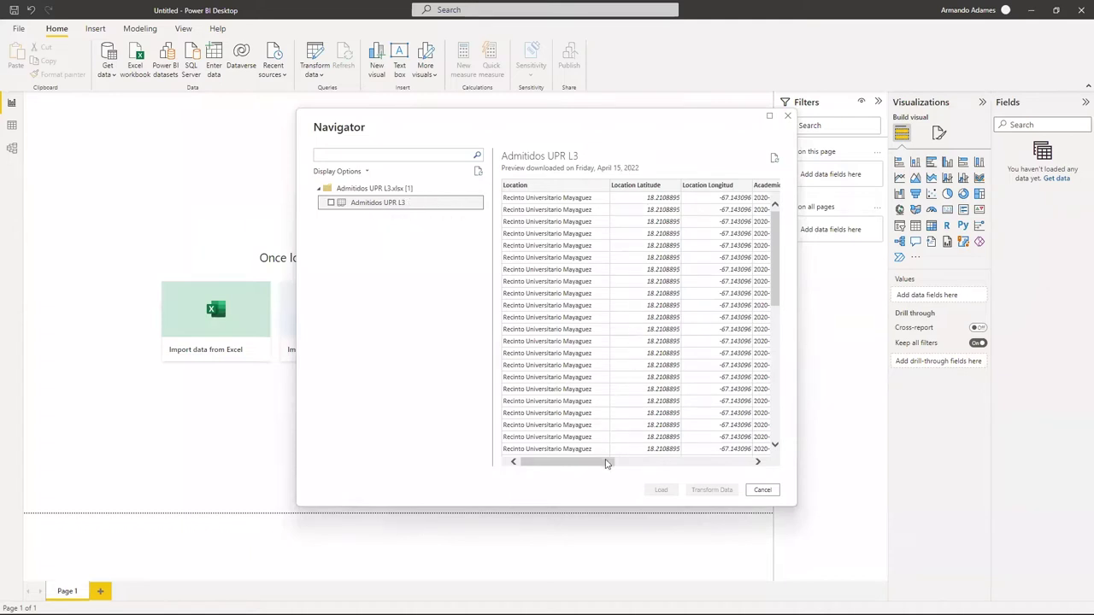
drag(606, 464, 632, 464)
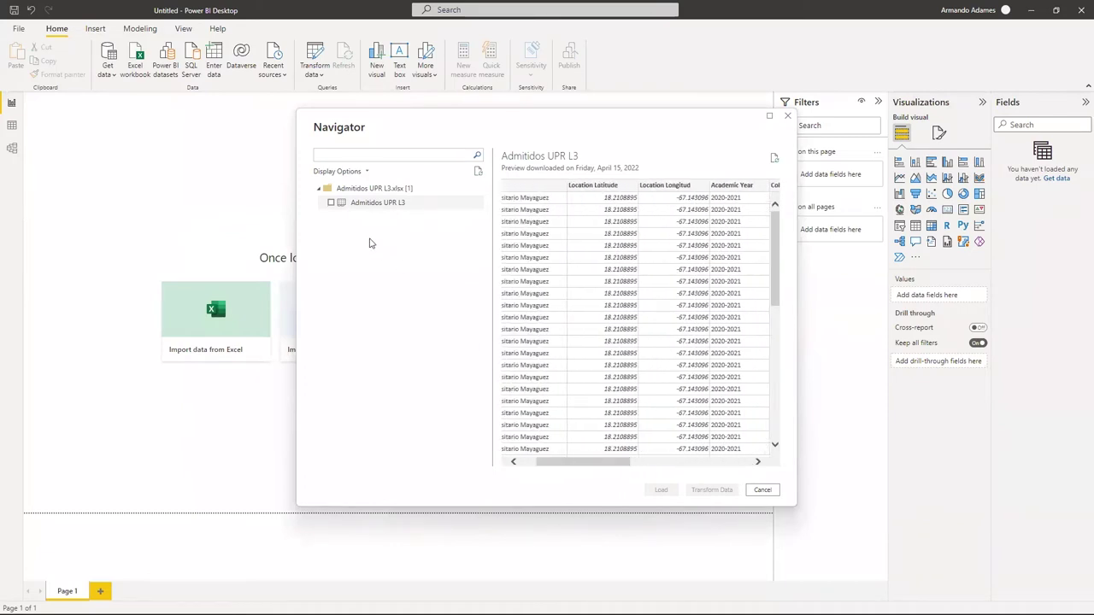
click(330, 204)
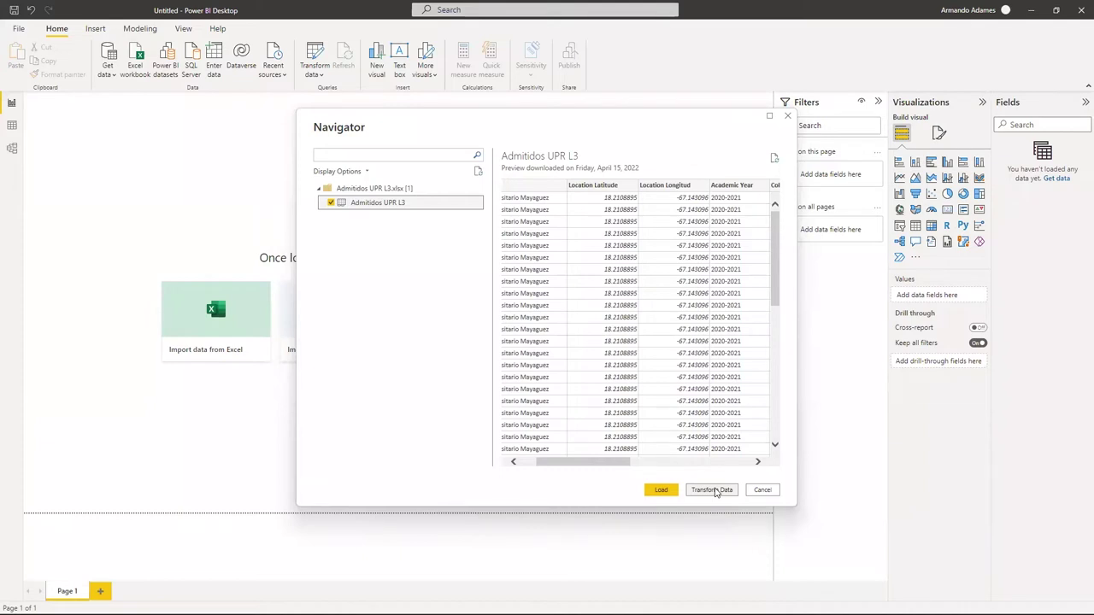
click(661, 492)
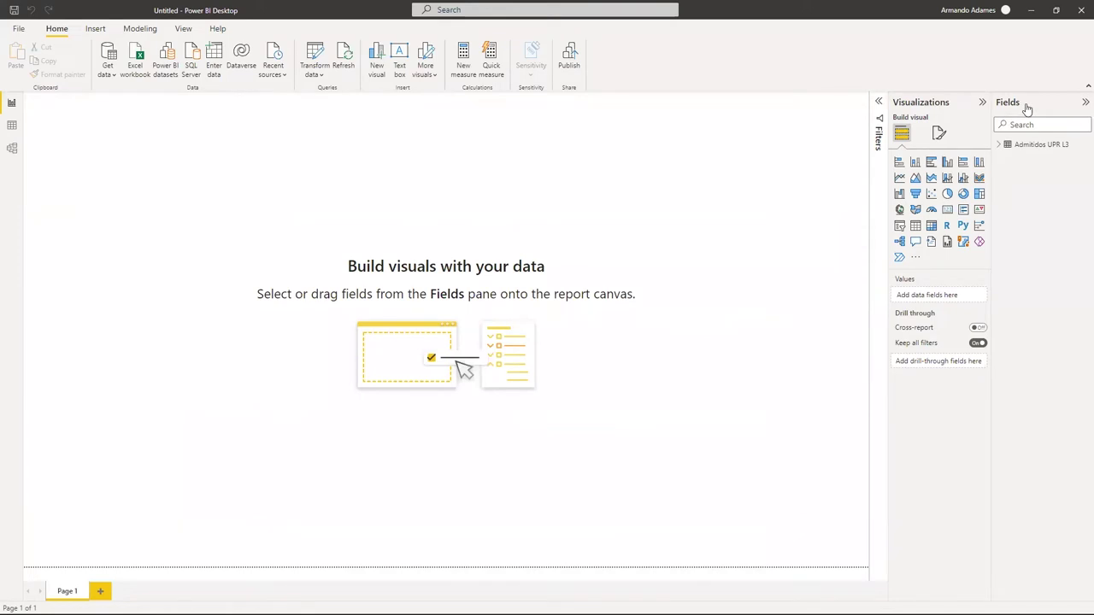
click(998, 146)
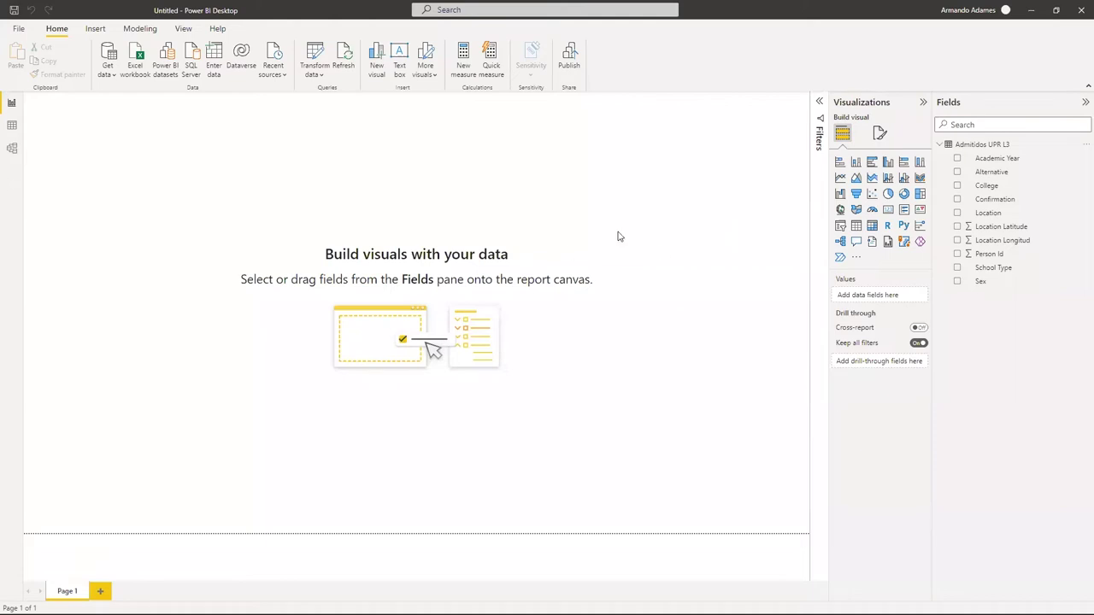
Create a stacked column chart with Academic Year on the axis and Person Id as values, widened to about half the page.
click(855, 163)
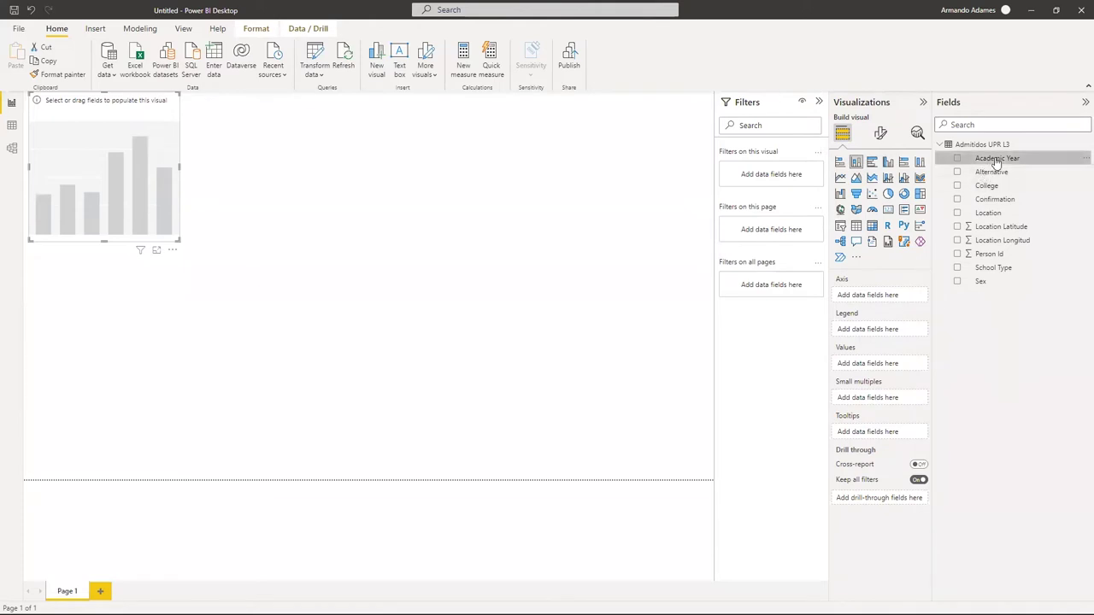
drag(996, 161, 886, 296)
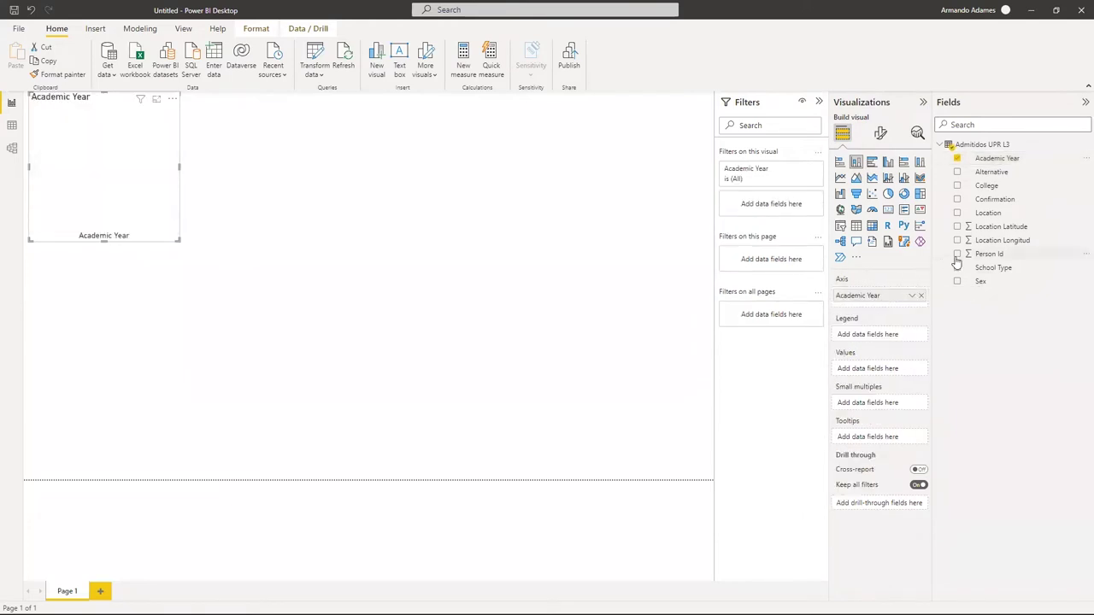
drag(994, 256, 870, 376)
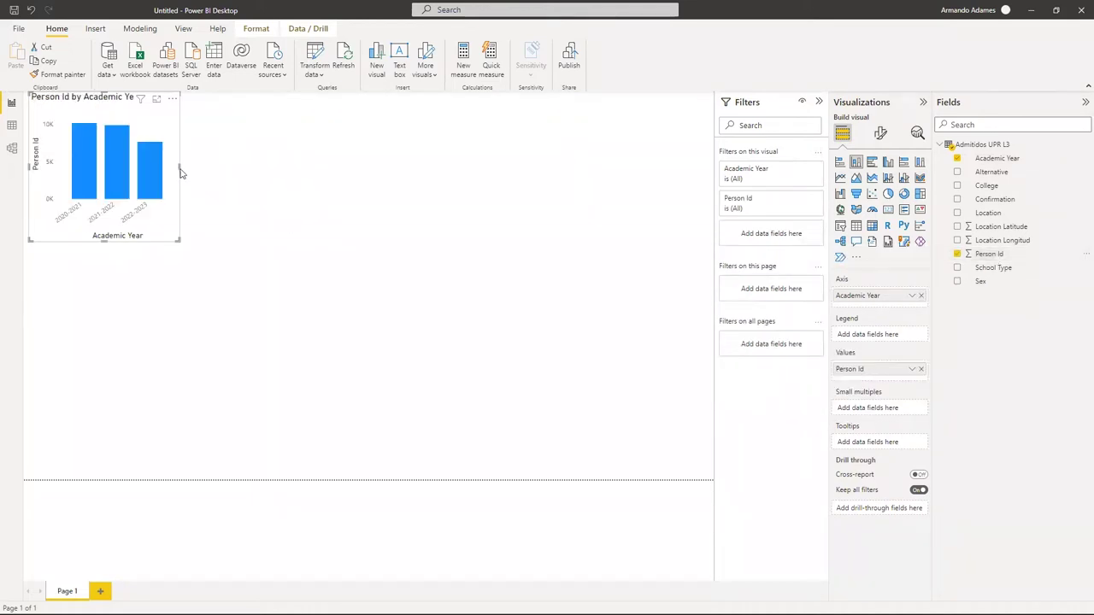
drag(179, 168, 348, 181)
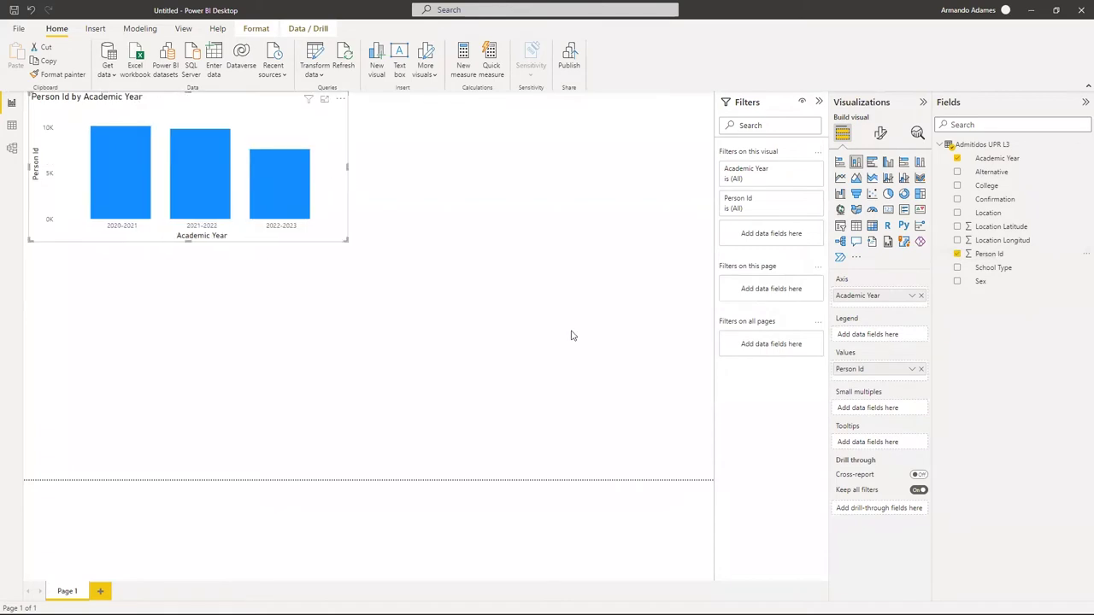
mouse_move(276, 192)
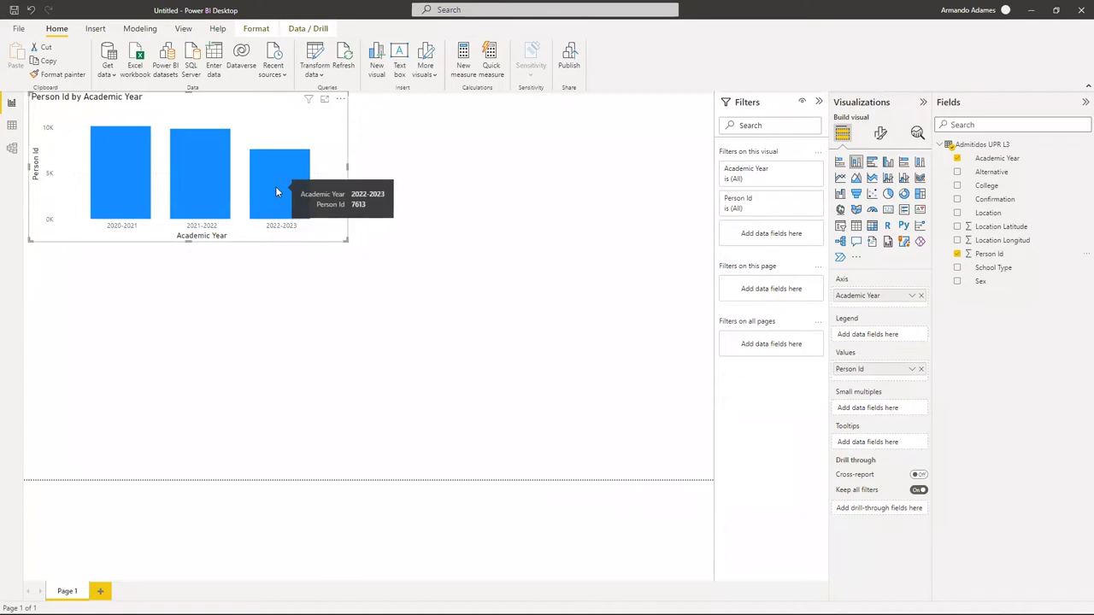
mouse_move(182, 189)
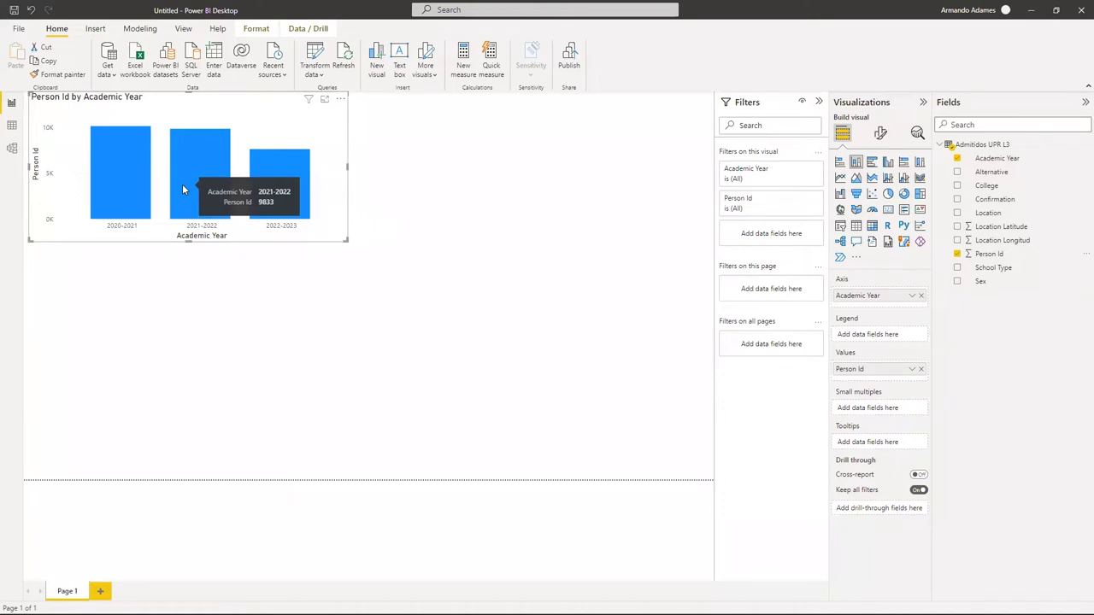
mouse_move(123, 176)
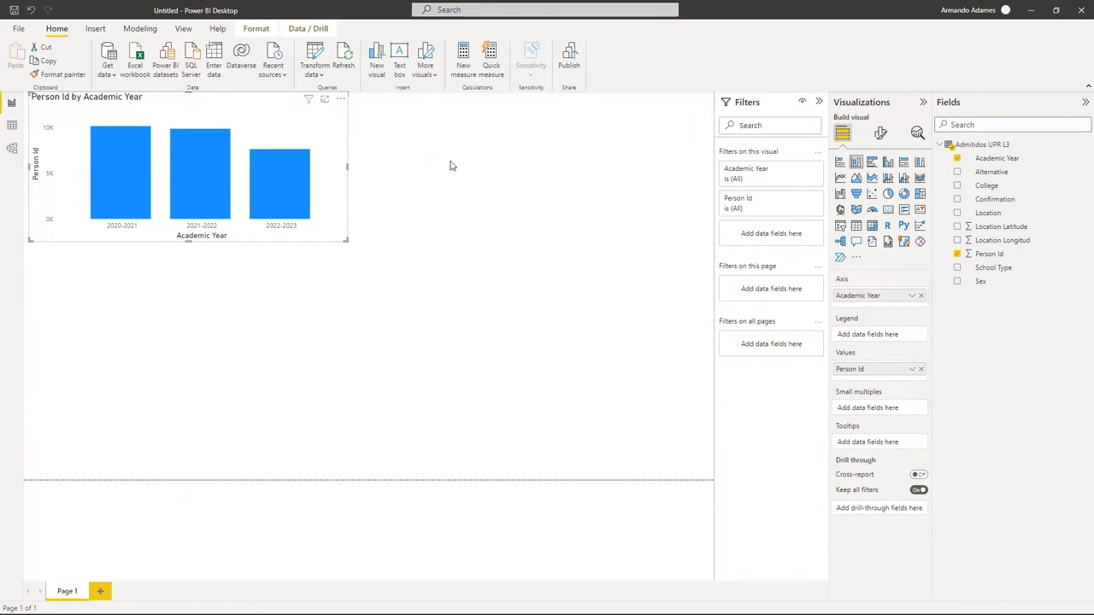
Turn on data labels for the Person Id by Academic Year column chart.
click(881, 134)
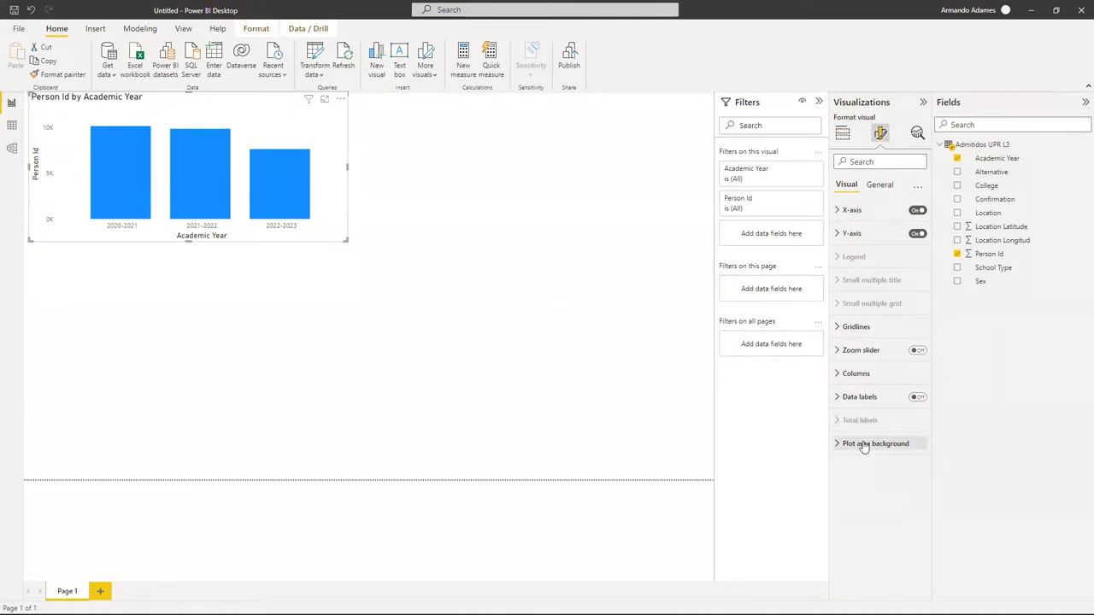
click(838, 397)
click(916, 398)
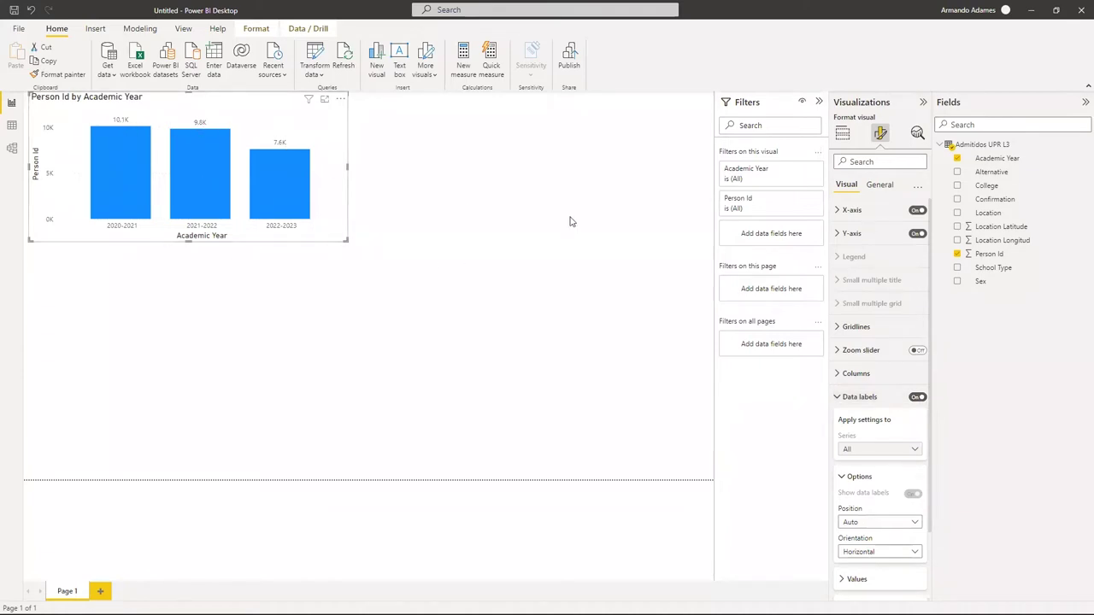
click(917, 397)
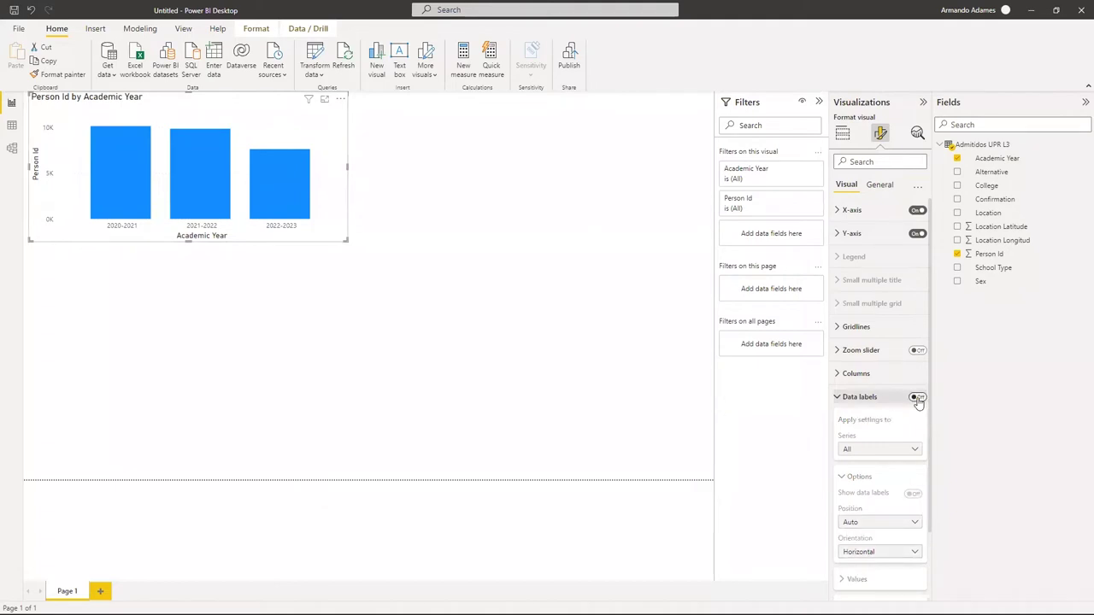
click(917, 398)
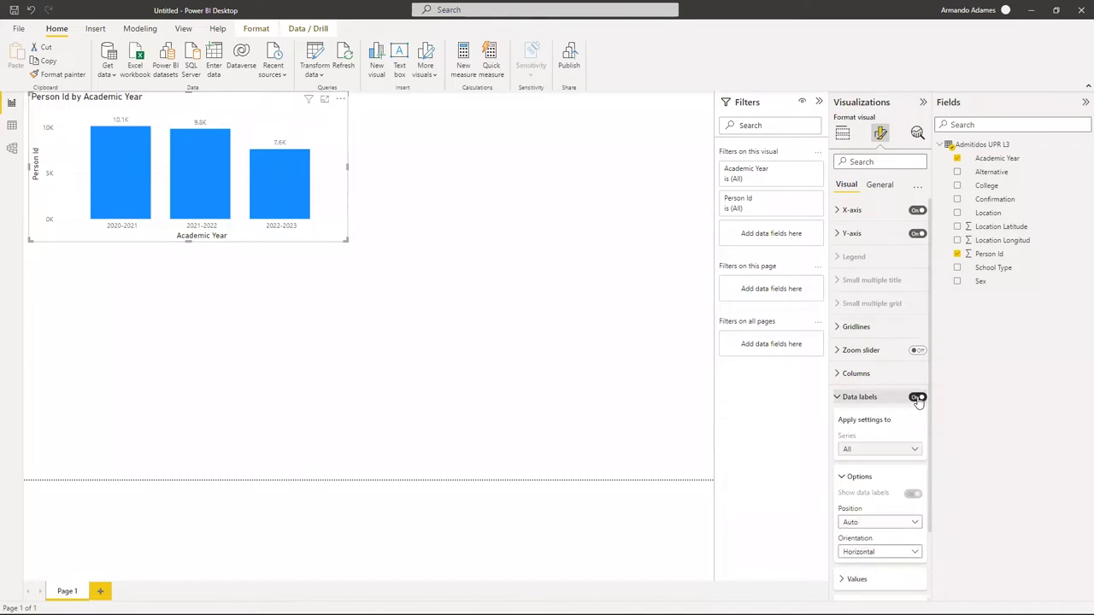
scroll(895, 476, down, 3)
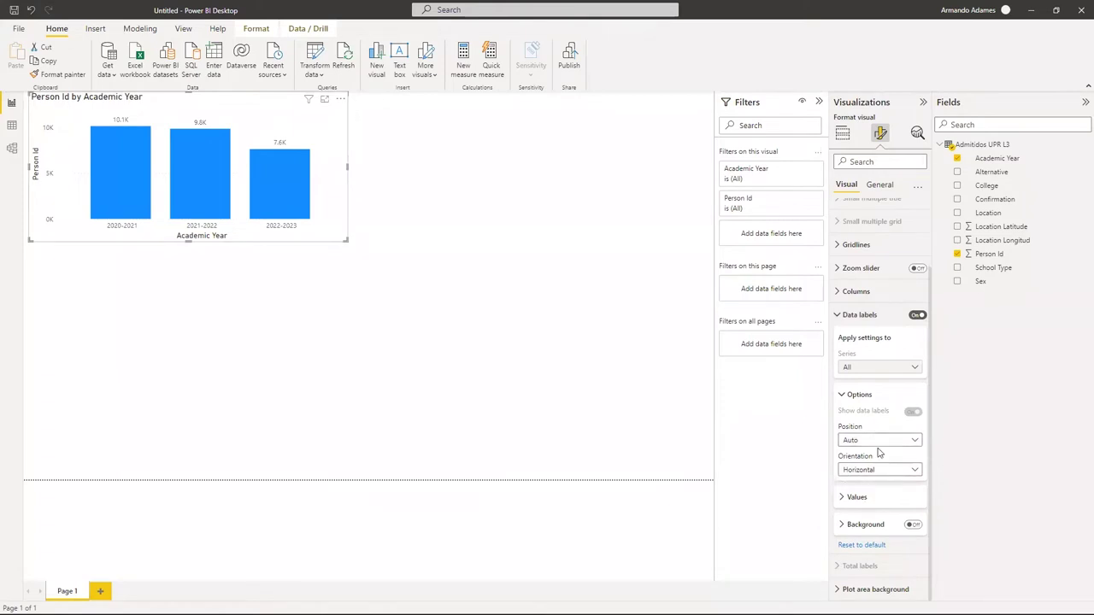
click(844, 316)
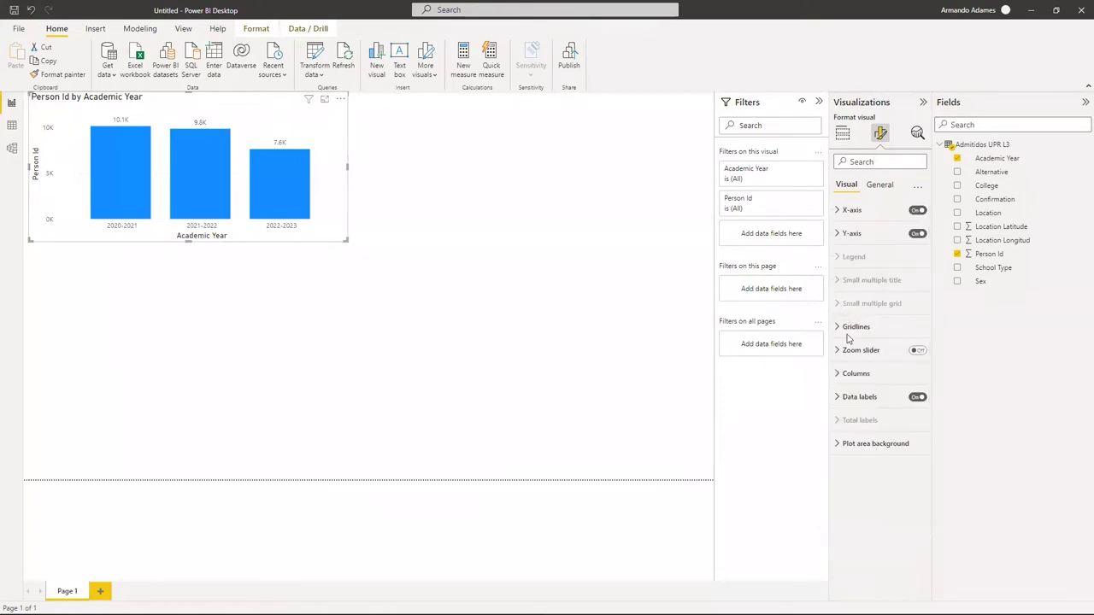
Try Thousands as the display units of the chart's data label values, and settle on None to show full numbers.
click(841, 398)
scroll(844, 461, down, 2)
click(845, 499)
scroll(863, 483, down, 3)
scroll(862, 478, down, 1)
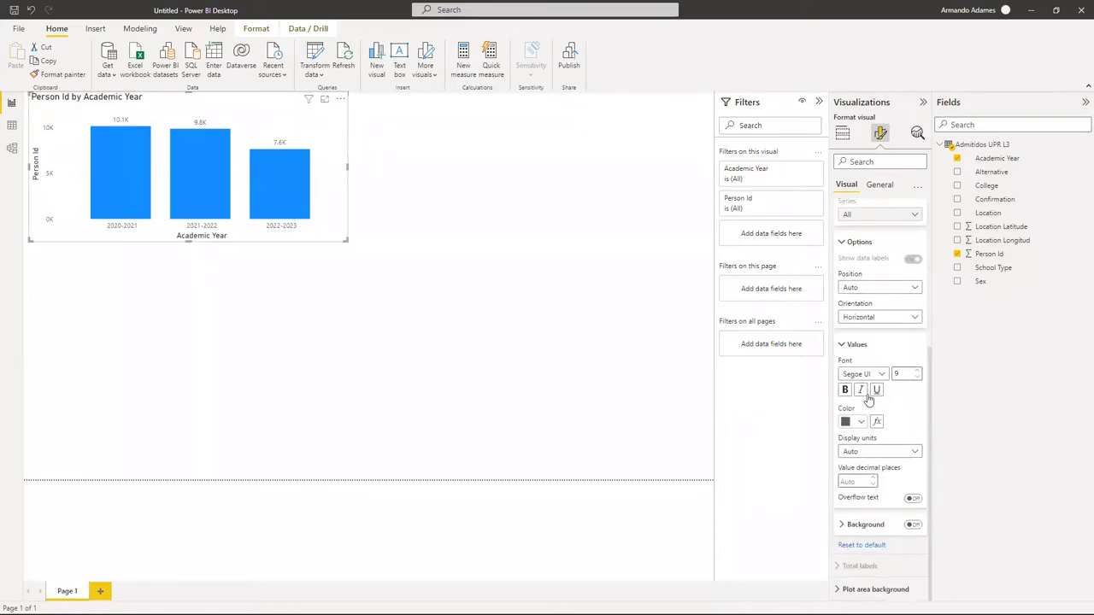
click(885, 456)
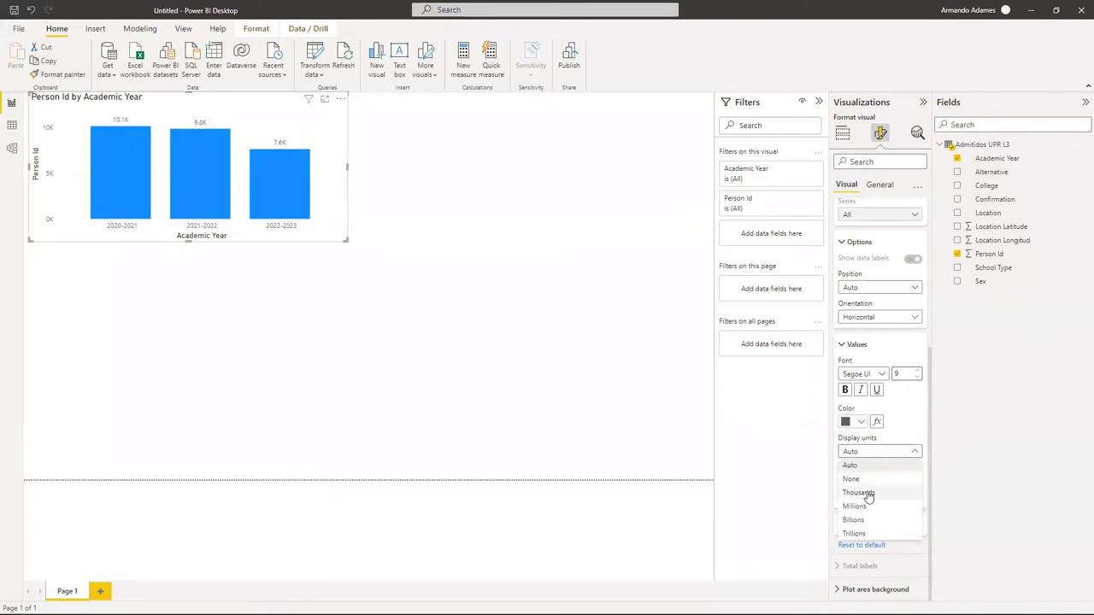
click(868, 494)
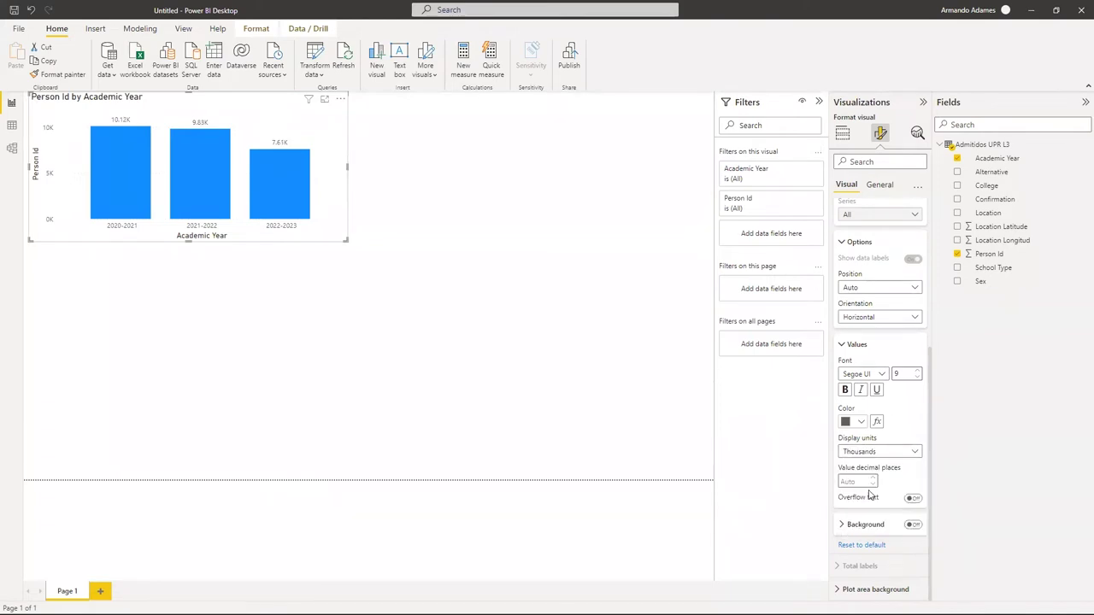
click(875, 452)
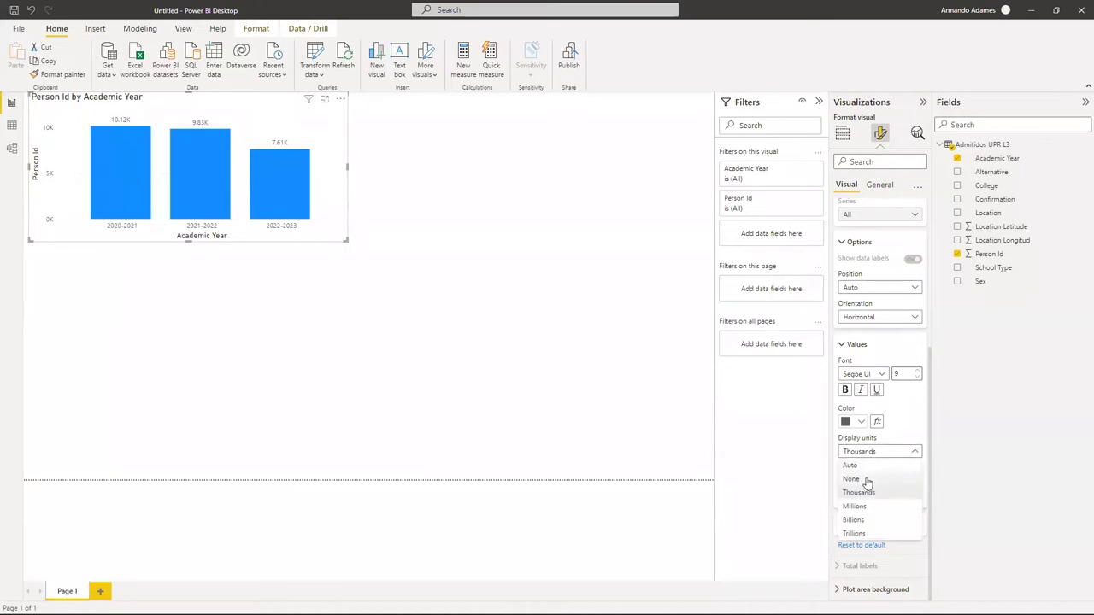
click(854, 480)
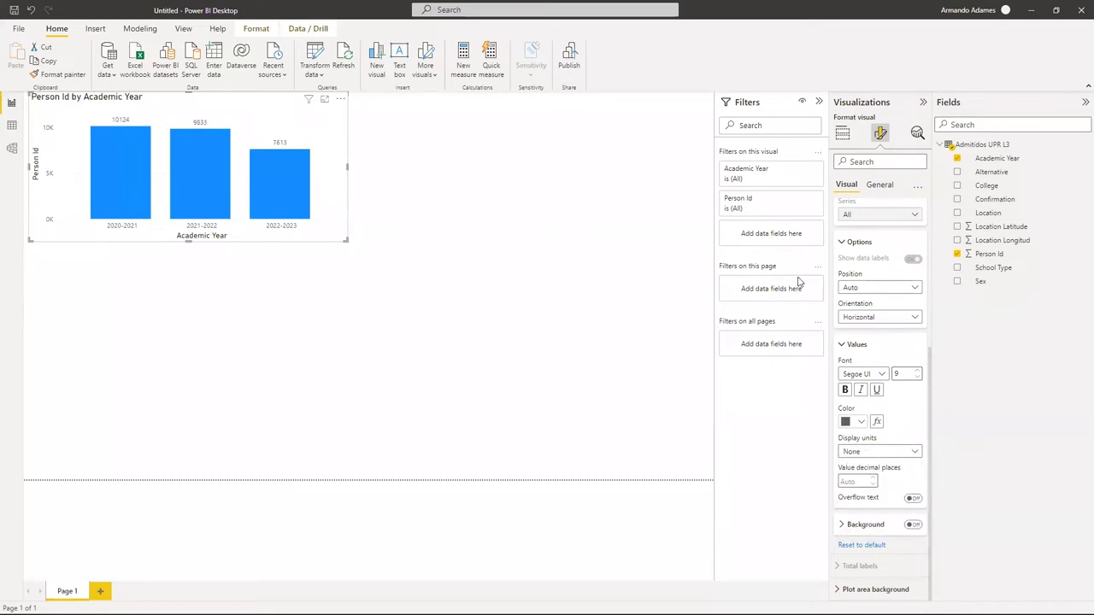
scroll(852, 363, up, 5)
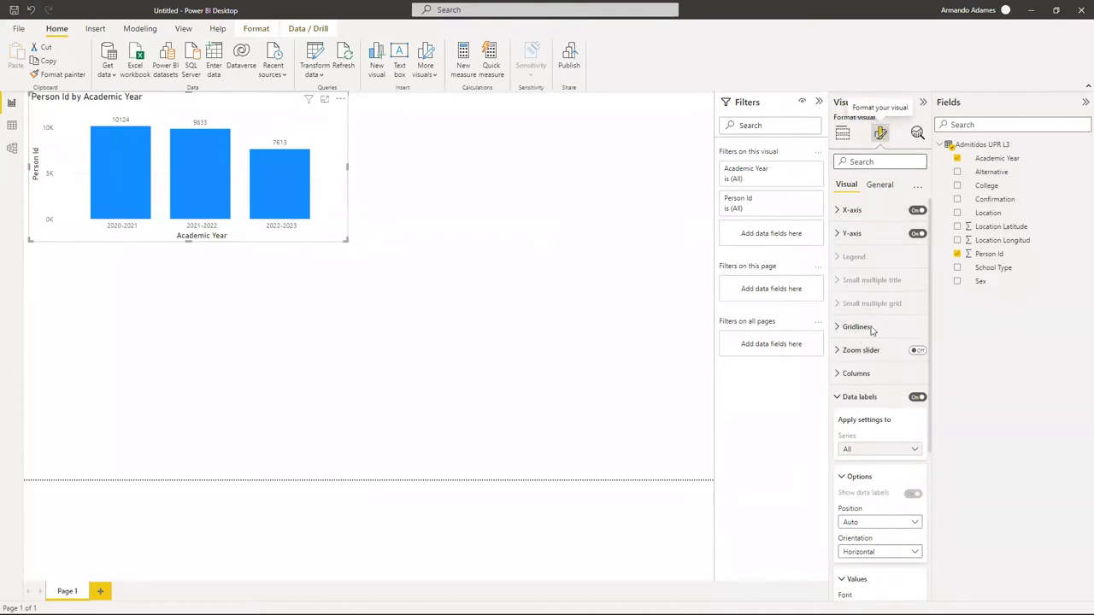
click(843, 399)
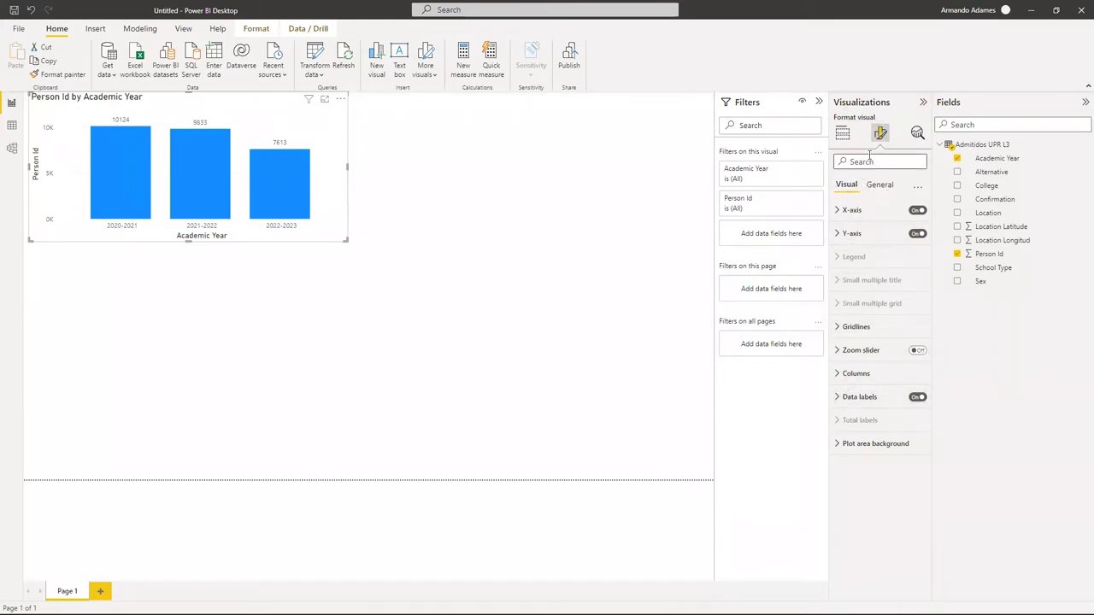
Change the title of the academic year column chart to "Admitidos UPR" and make it bold.
click(880, 186)
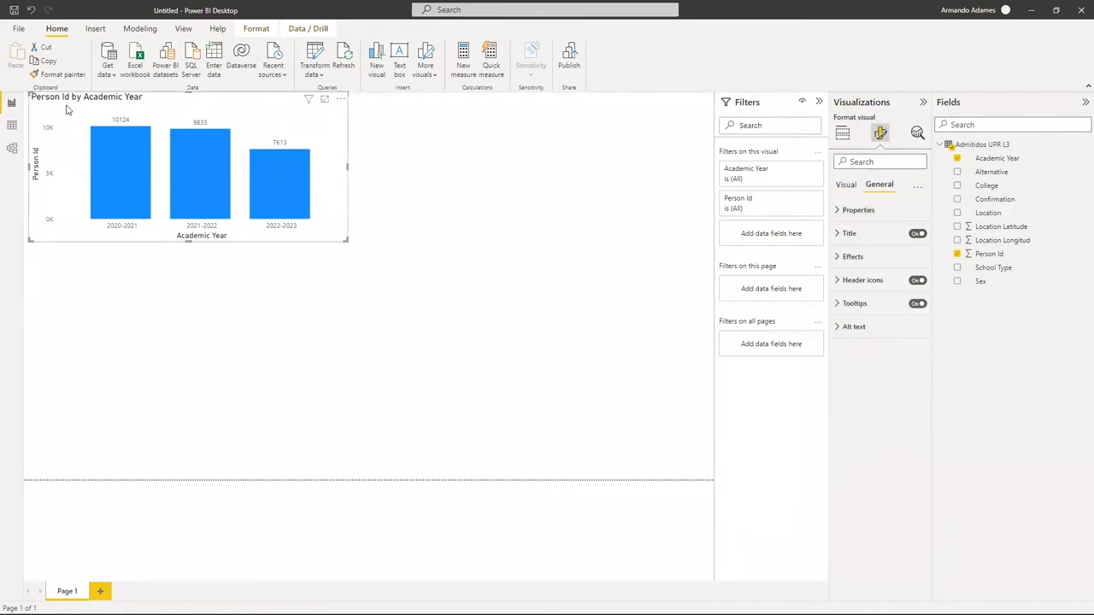
click(841, 238)
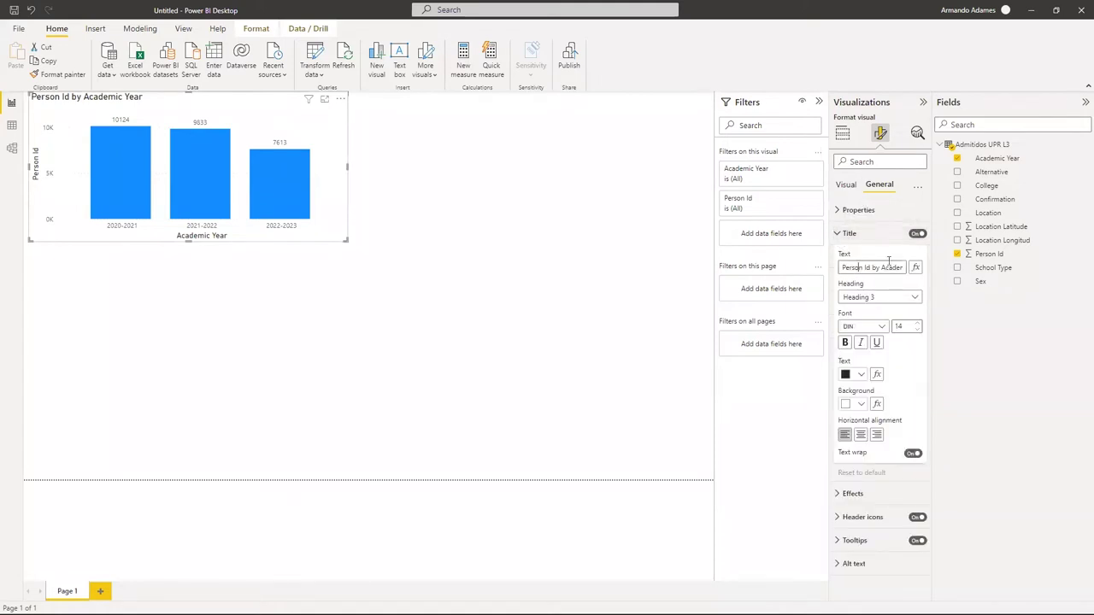
key(BackSpace)
key(BackSpace)
key(BackSpace)
key(BackSpace)
key(BackSpace)
key(BackSpace)
key(BackSpace)
key(BackSpace)
key(BackSpace)
key(BackSpace)
key(BackSpace)
key(BackSpace)
key(BackSpace)
key(BackSpace)
key(BackSpace)
key(BackSpace)
key(BackSpace)
key(BackSpace)
key(BackSpace)
key(BackSpace)
text(Admitidos UPR)
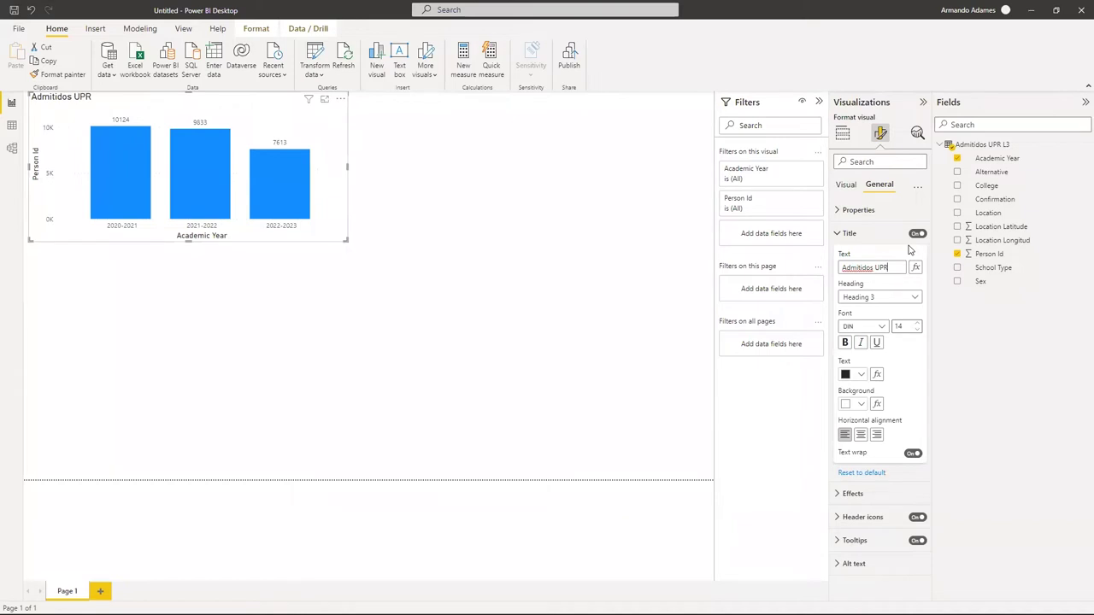
click(845, 342)
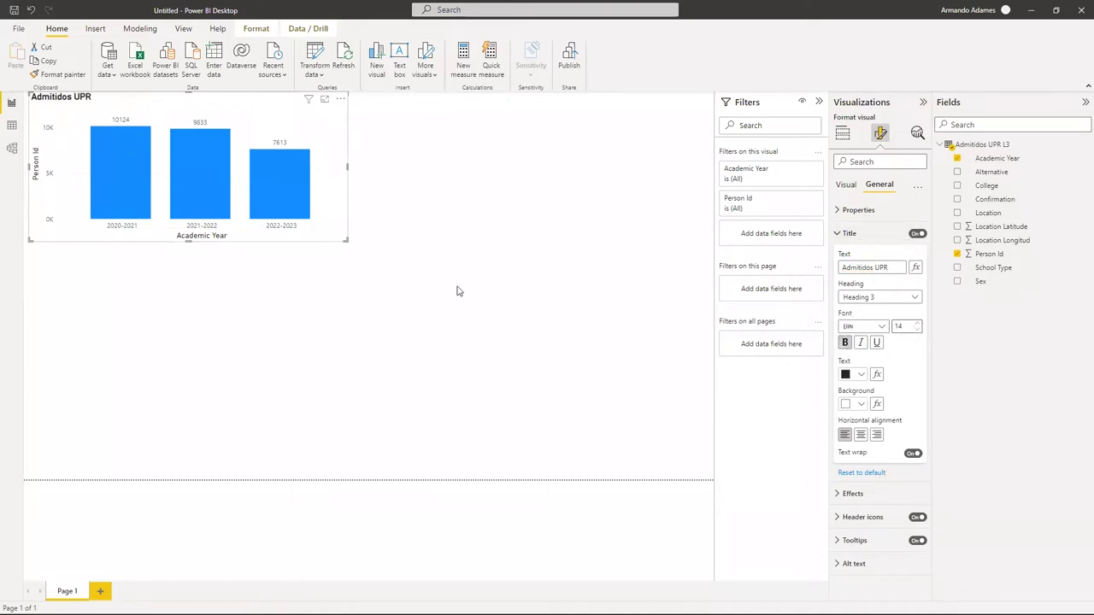
click(845, 234)
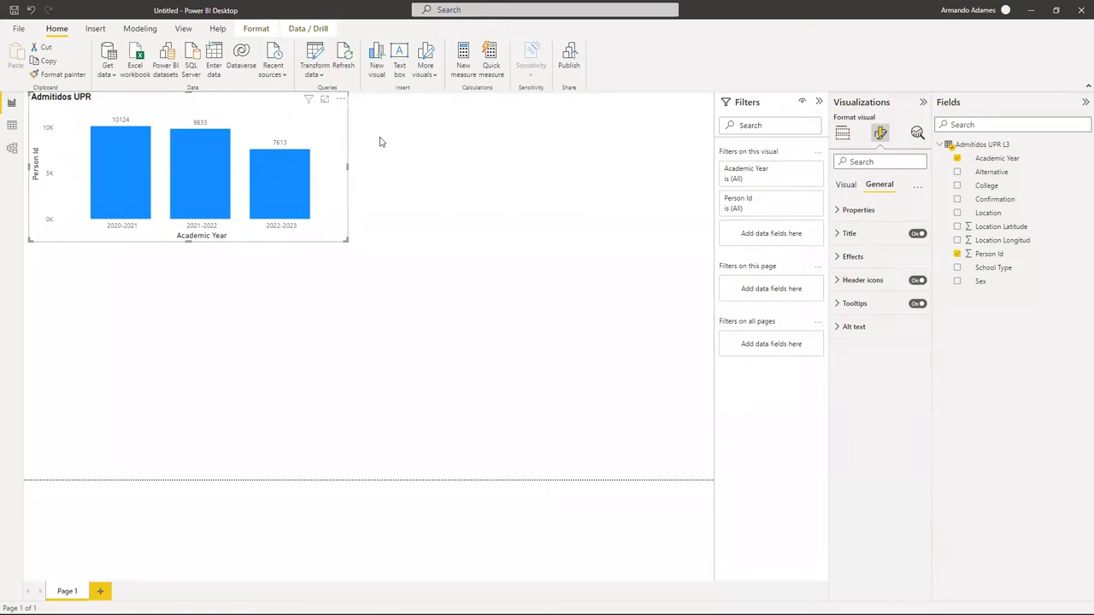
click(402, 152)
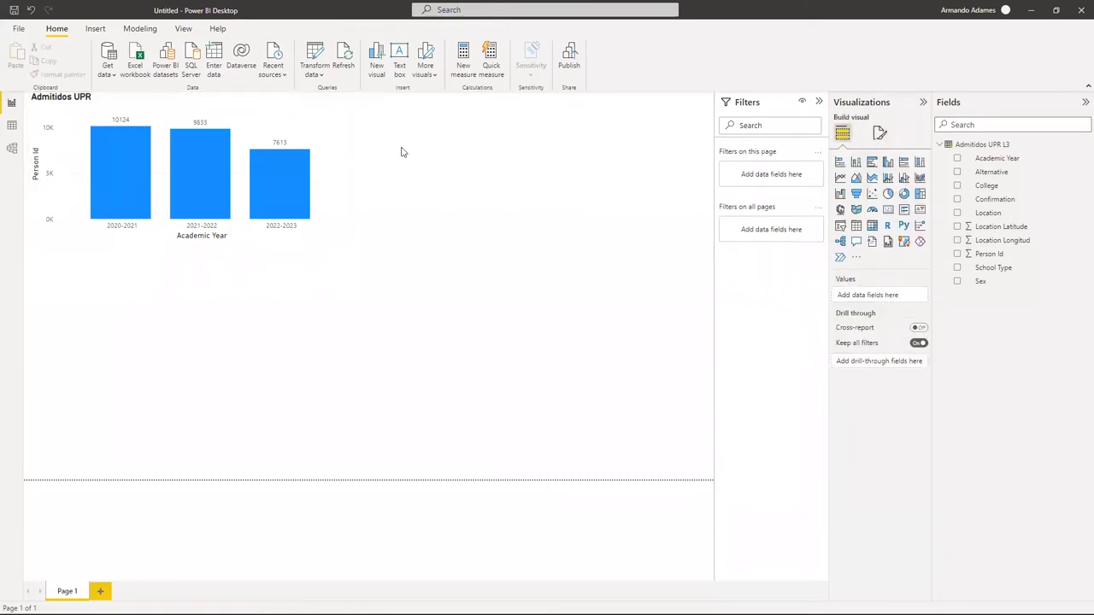
Try the 100% stacked and stacked column types on the Admitidos UPR chart, and settle on a stacked bar chart.
click(261, 116)
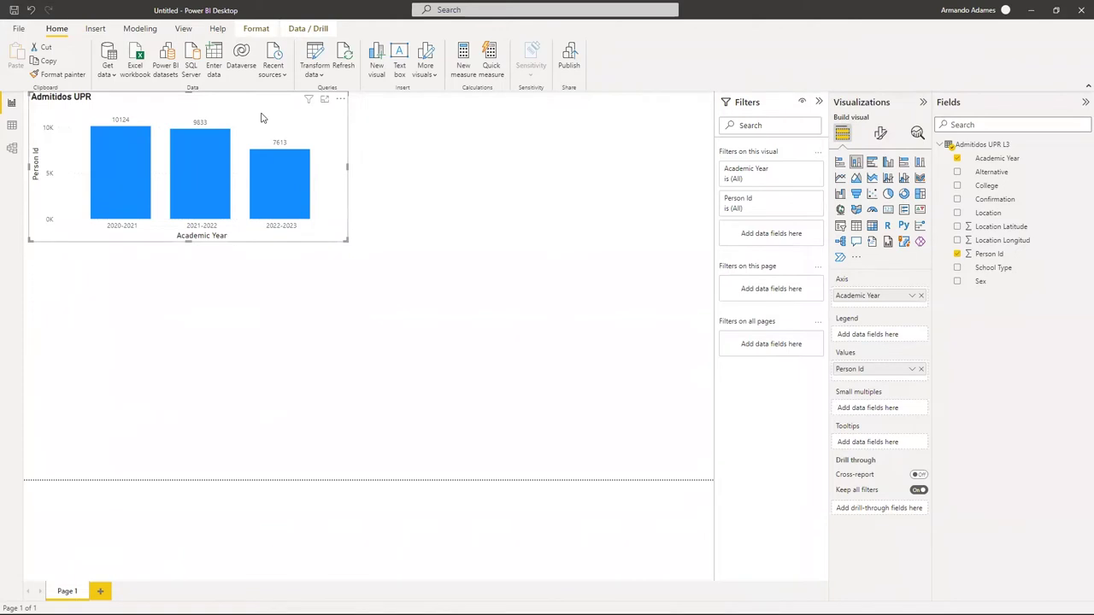
click(839, 162)
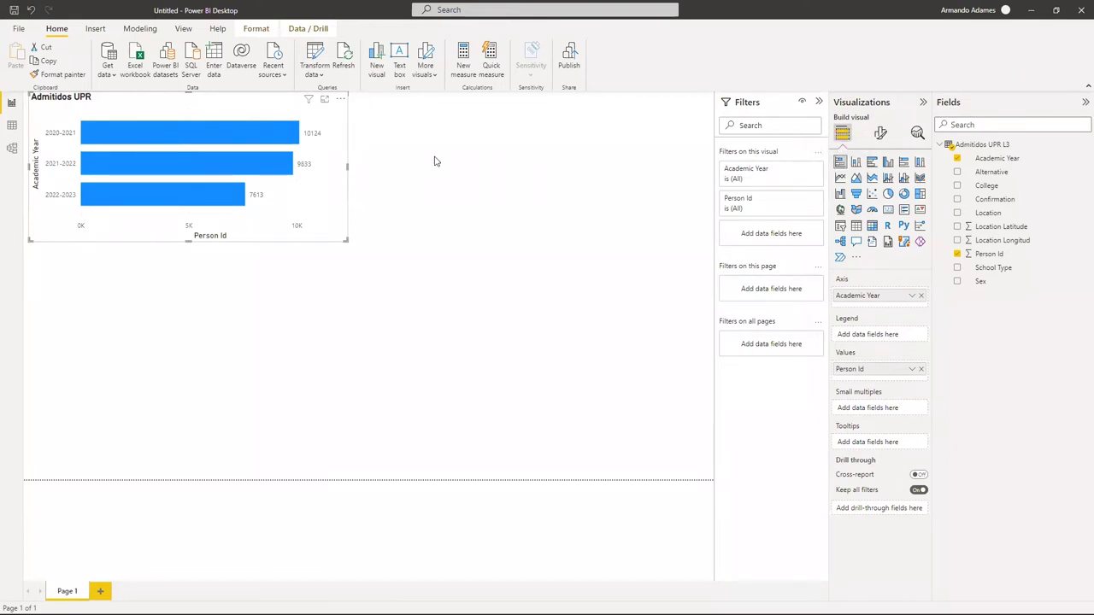
click(904, 163)
click(919, 162)
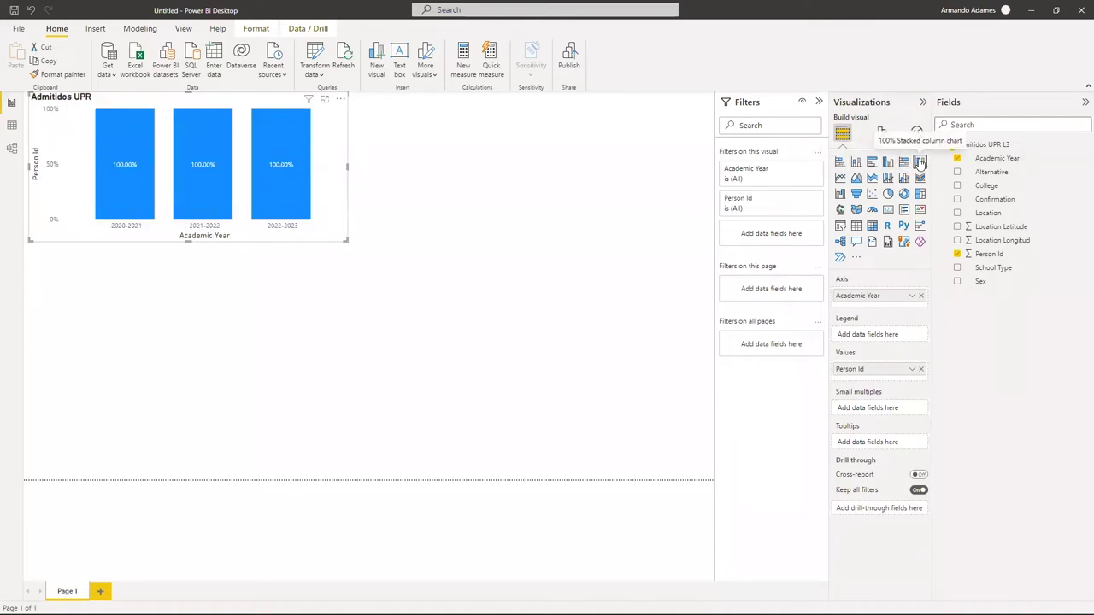
click(856, 163)
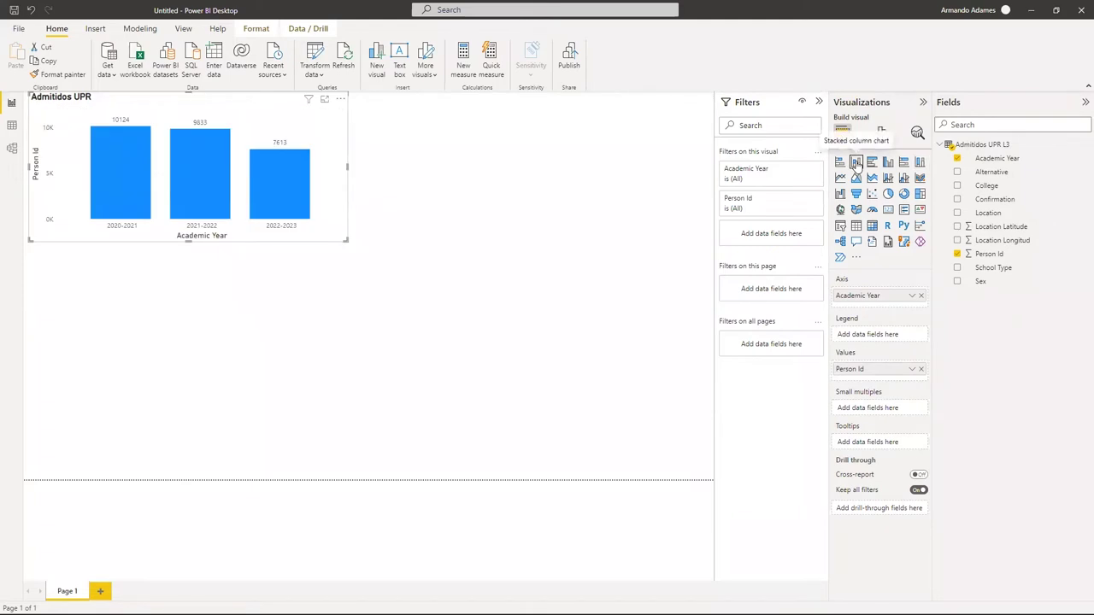
click(840, 163)
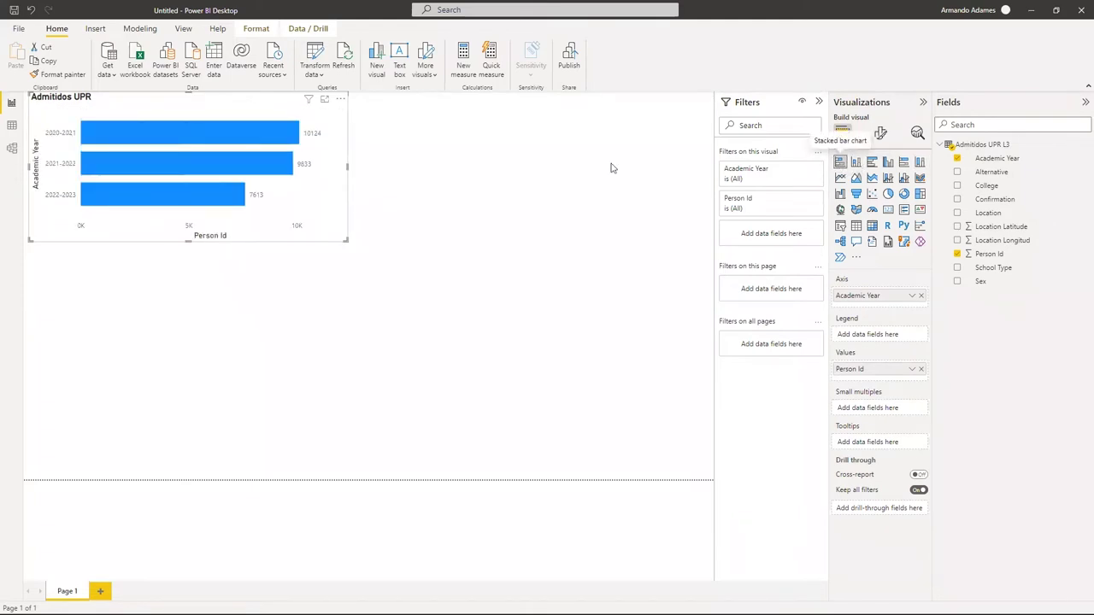
Add a separate pie chart to the page with Sex as the legend and Person Id as the values.
click(442, 155)
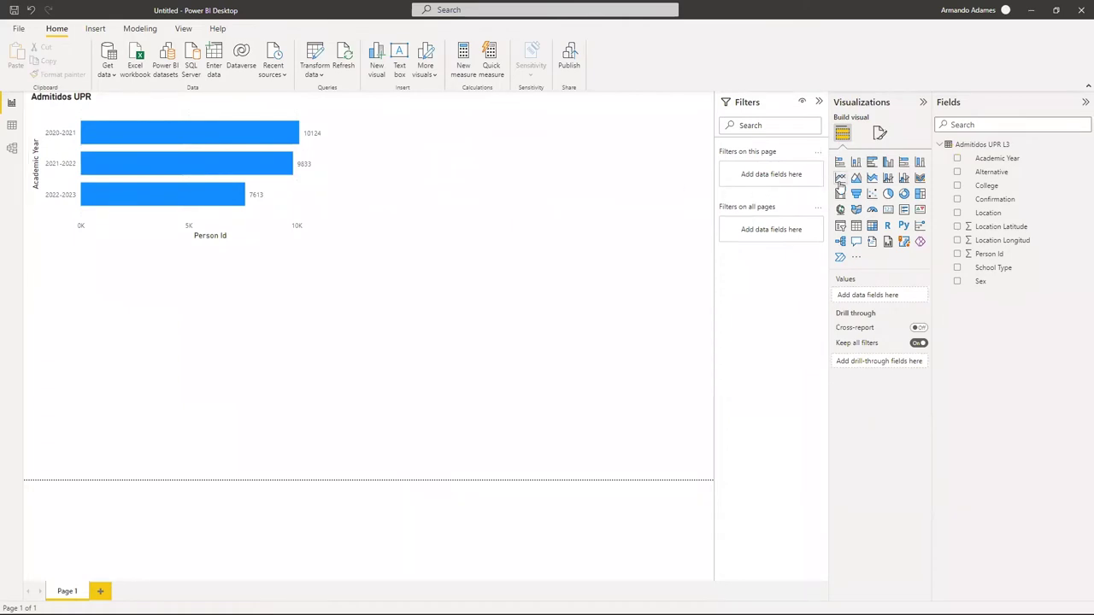
click(888, 195)
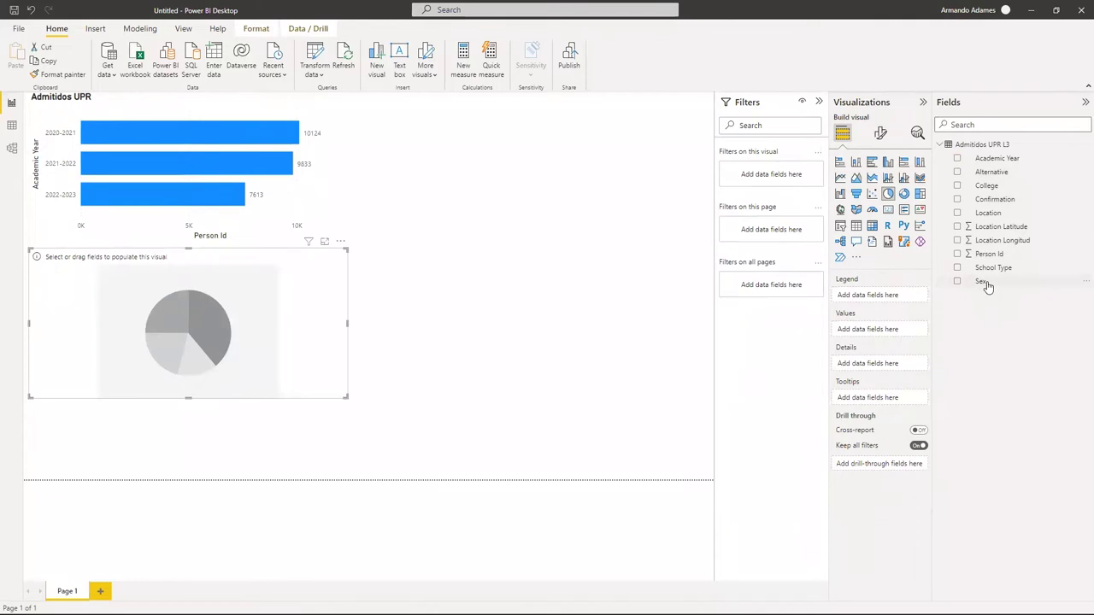
drag(987, 284, 887, 294)
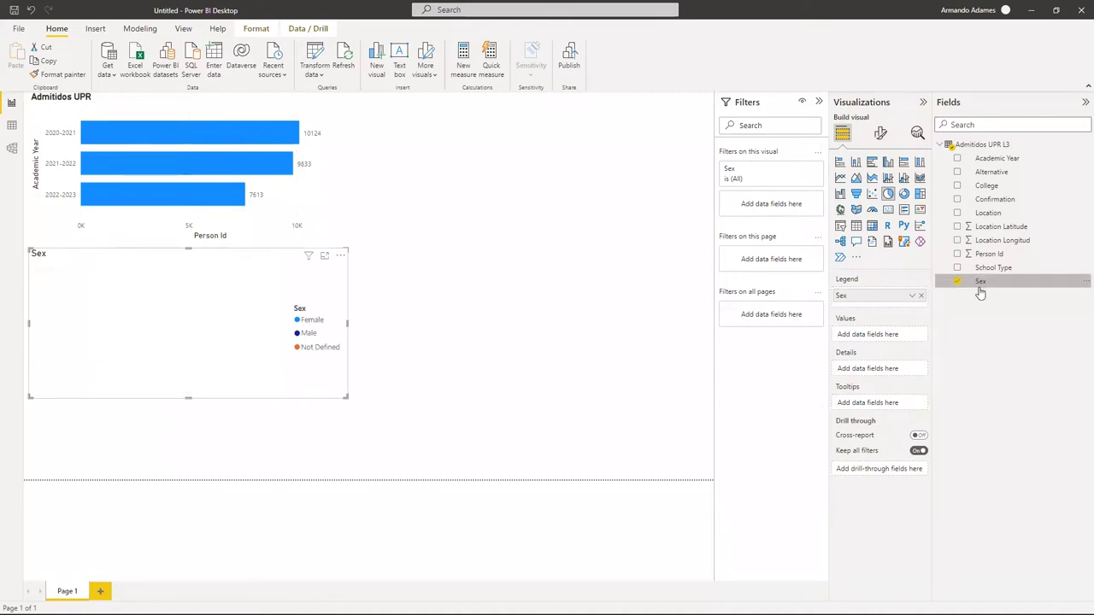
drag(990, 256, 884, 339)
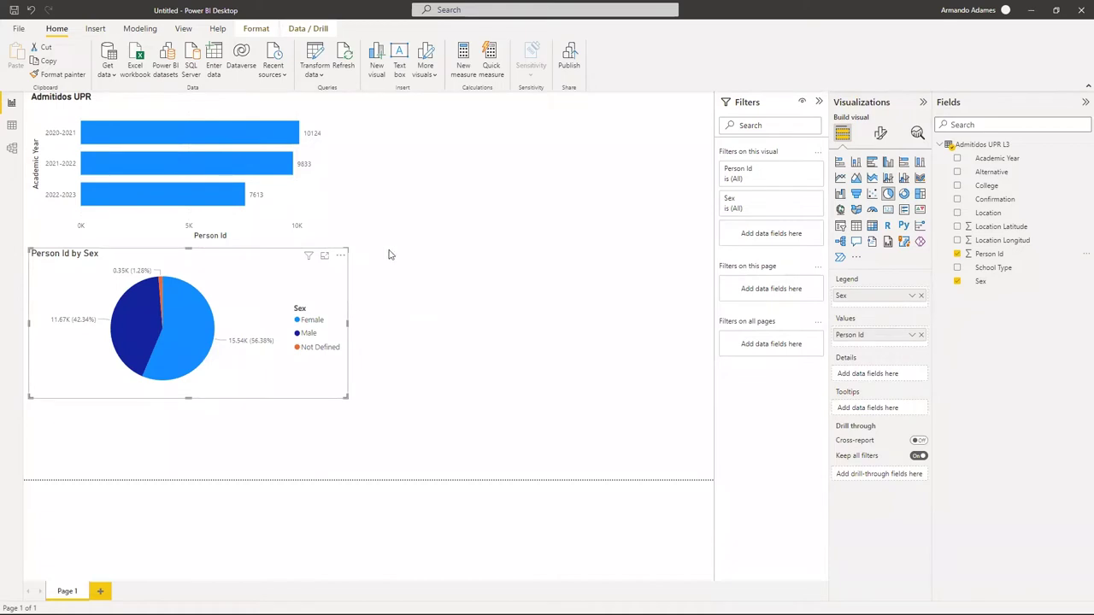
Examine the detail label and title formatting options of the Person Id by Sex pie chart.
click(881, 135)
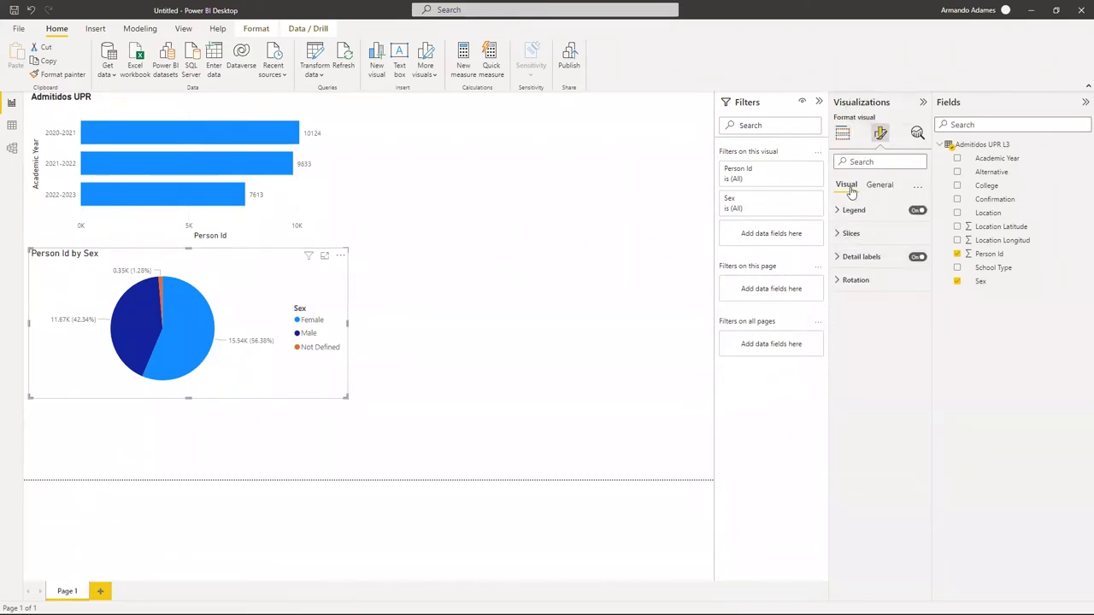
click(839, 258)
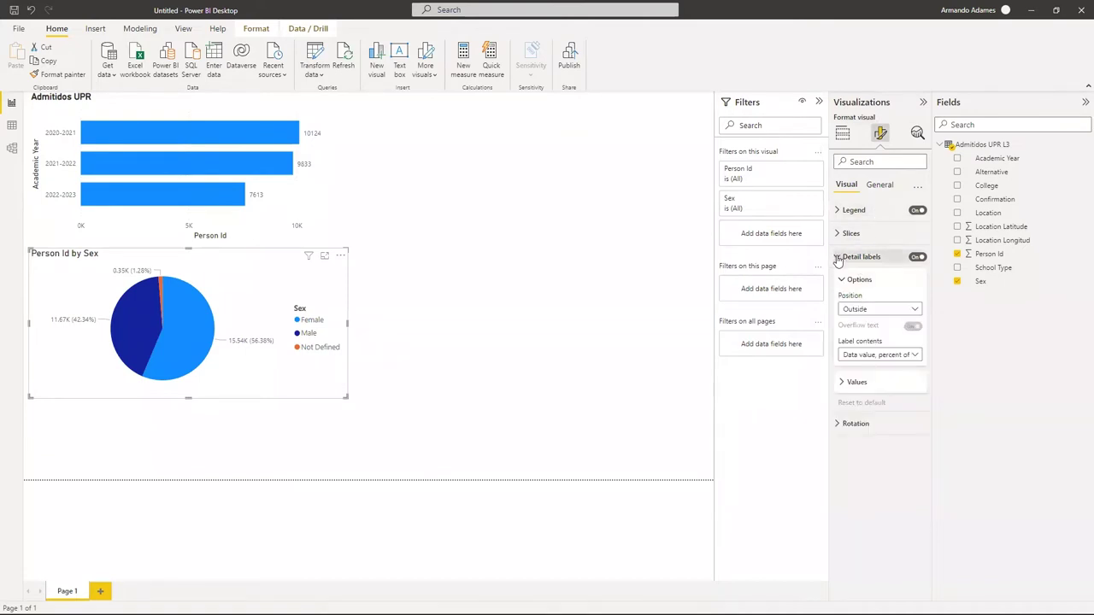
click(843, 382)
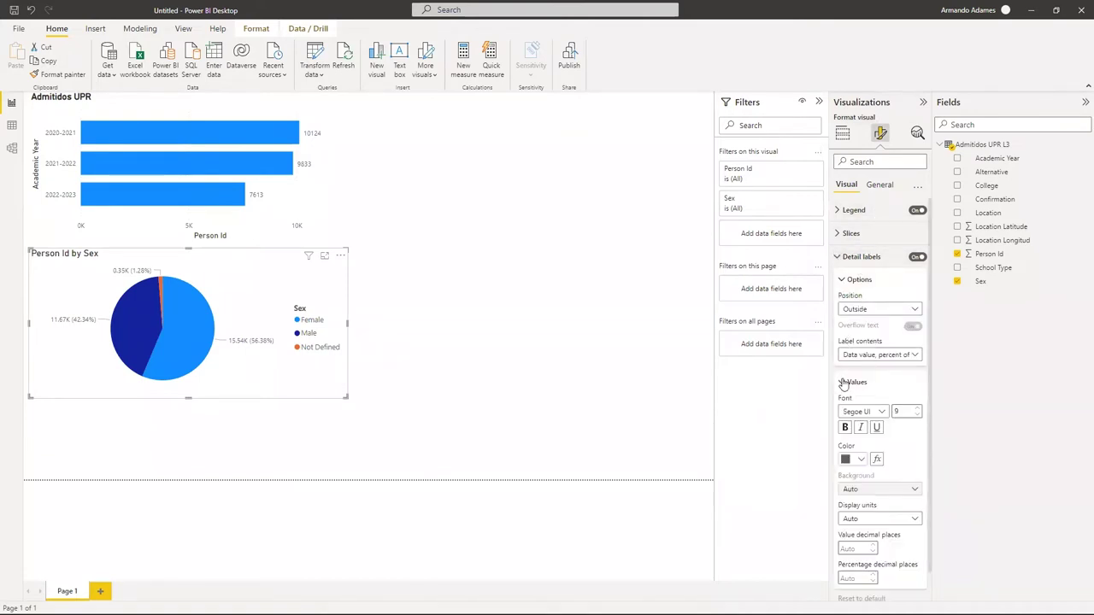
scroll(851, 381, down, 1)
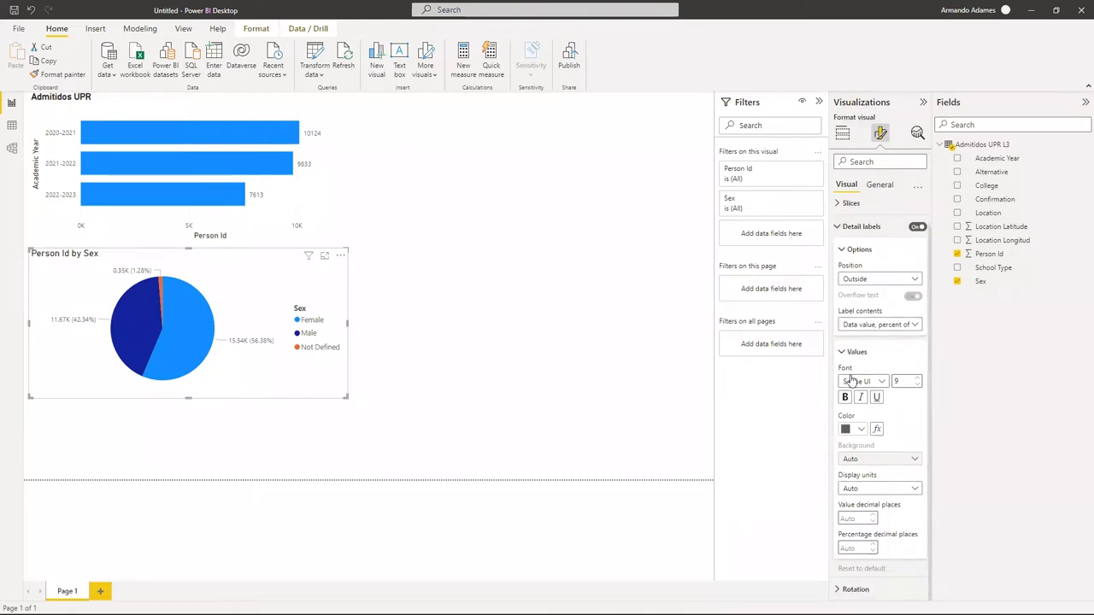
scroll(851, 381, up, 1)
click(879, 184)
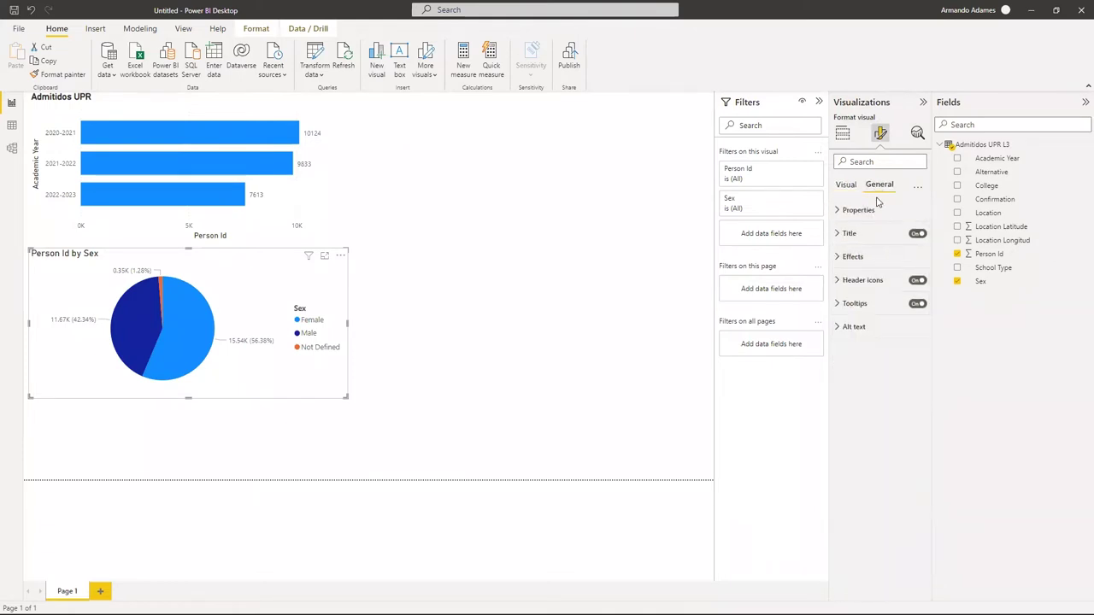
click(846, 234)
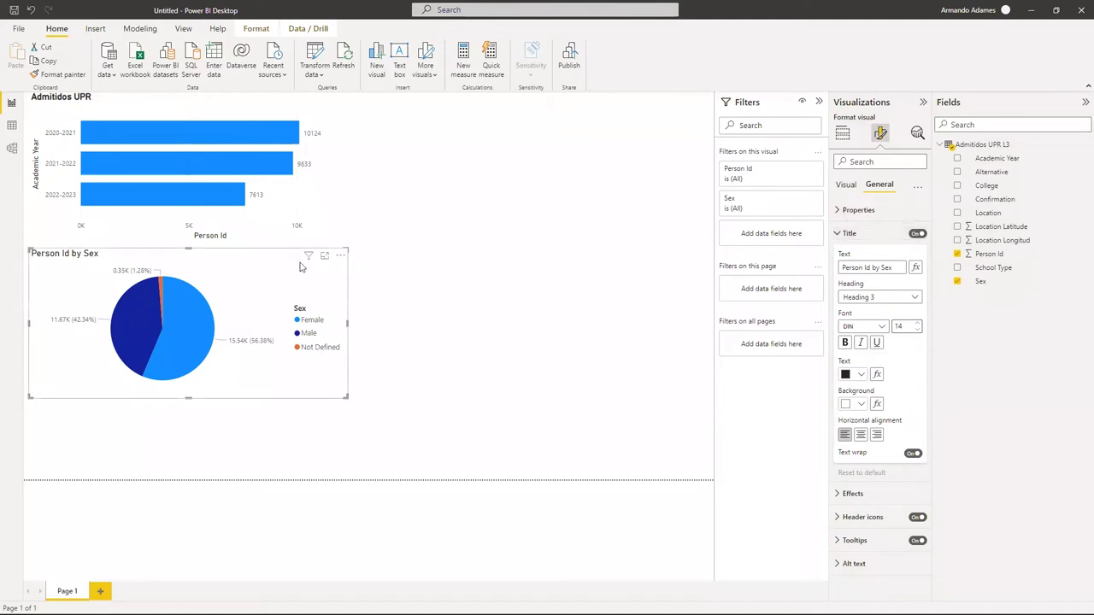
Convert the Person Id by Sex pie chart to a stacked column chart and turn on its data labels.
click(842, 135)
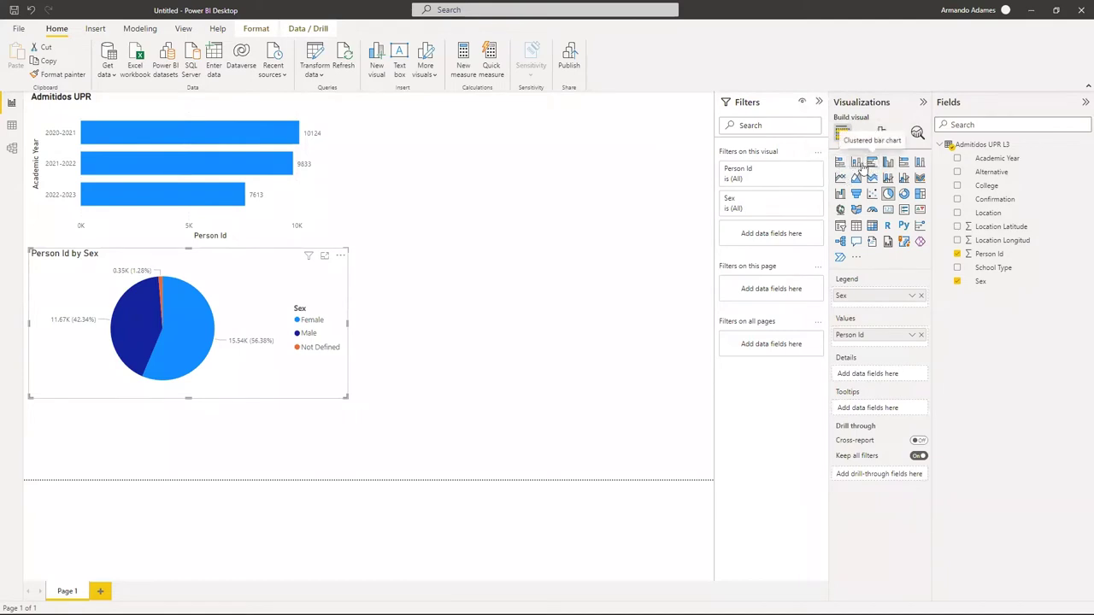
click(855, 163)
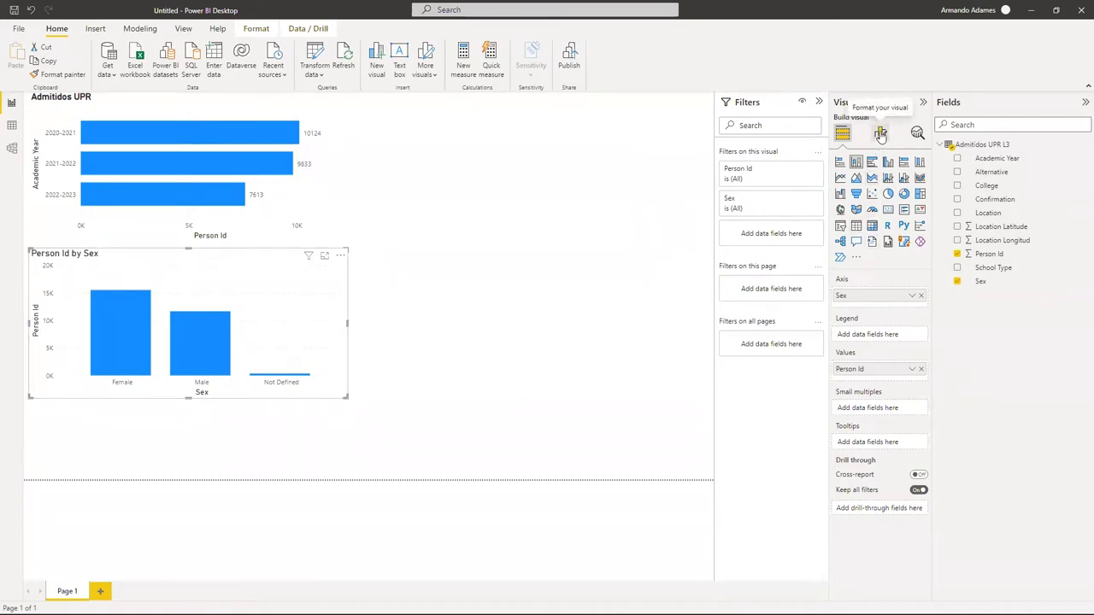
click(880, 134)
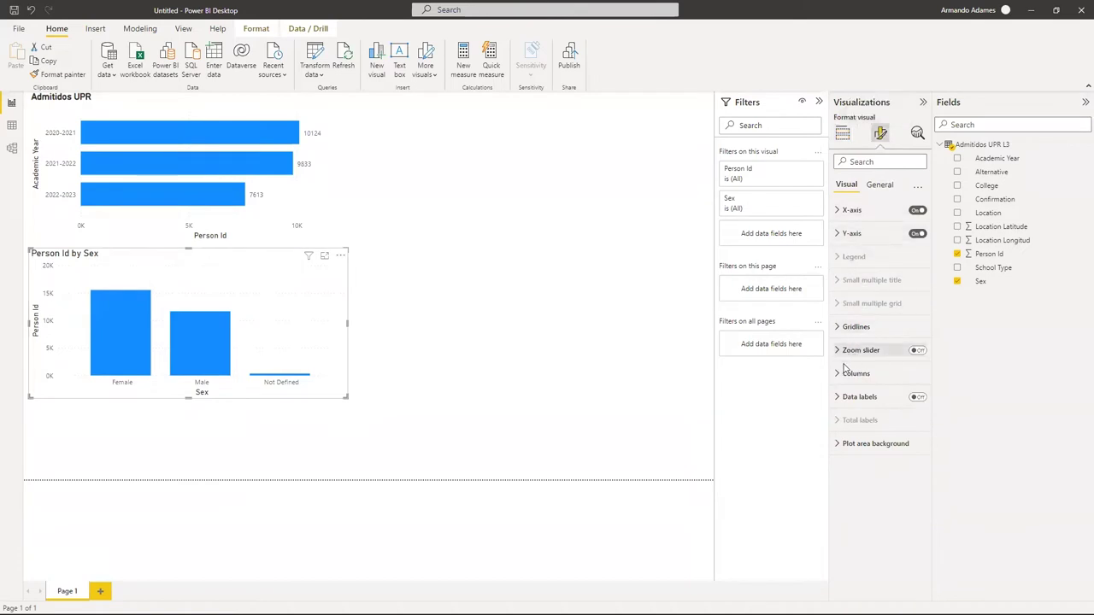
click(836, 398)
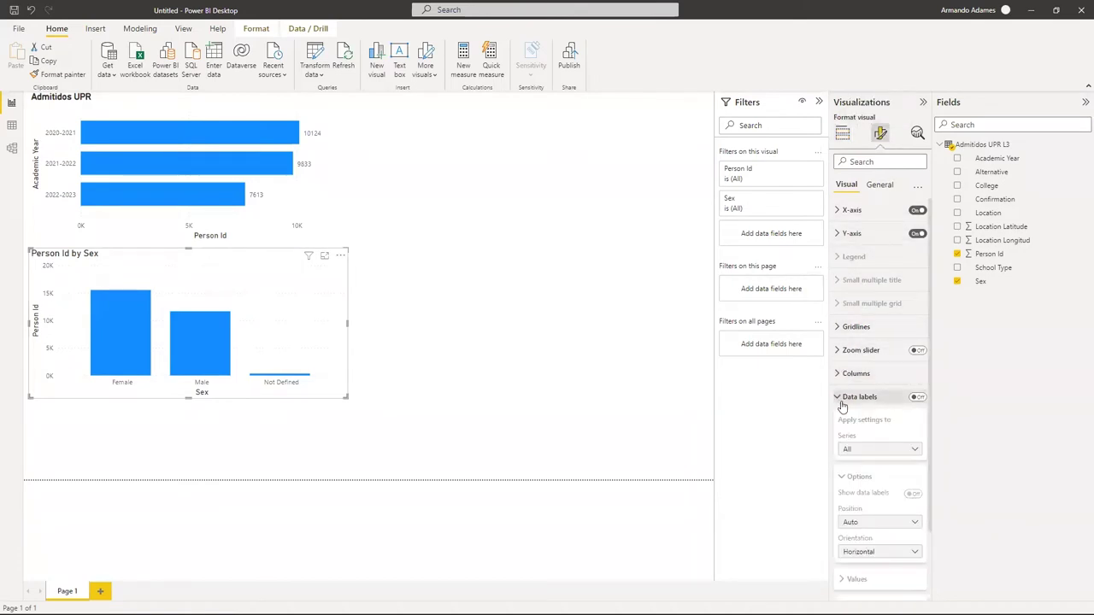
click(916, 398)
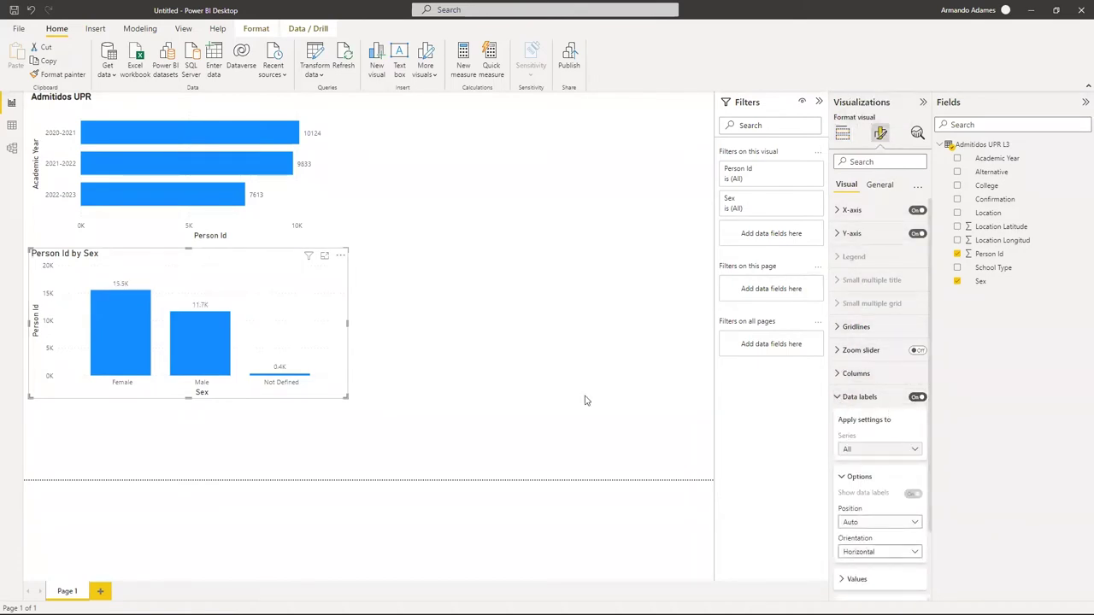
Review the data label value settings and the Y-axis and X-axis formatting options of the Person Id by Sex column chart.
scroll(858, 425, down, 2)
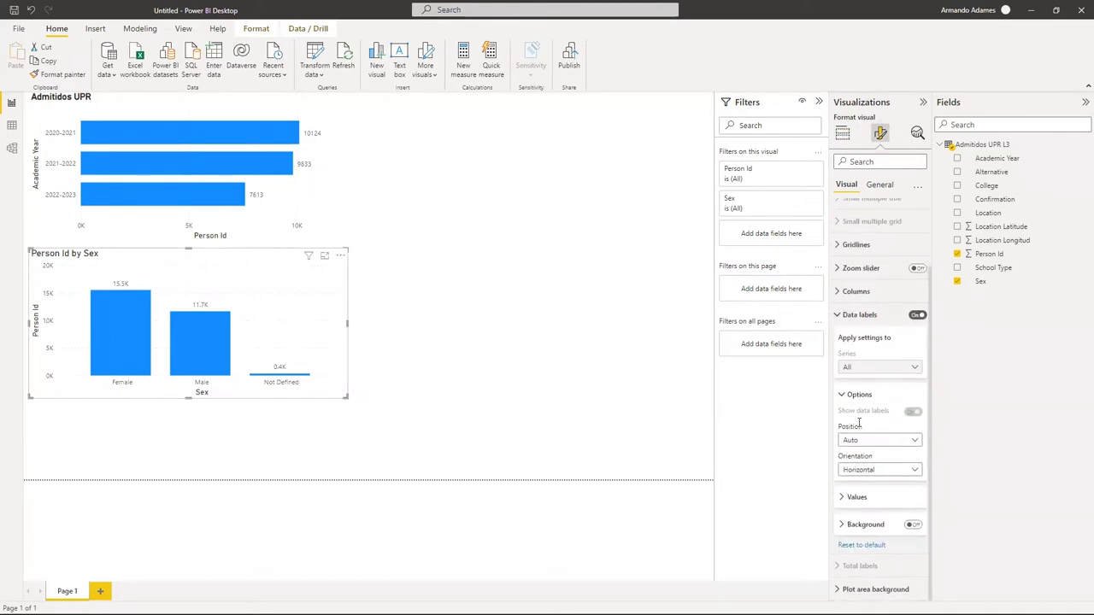
click(843, 496)
scroll(851, 504, down, 4)
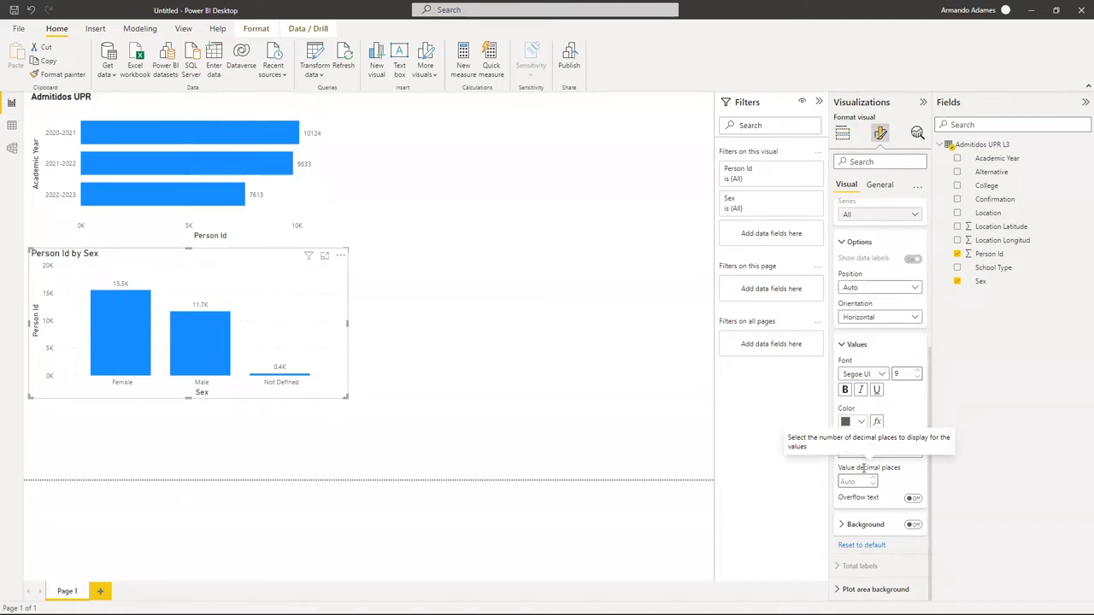
scroll(865, 468, up, 6)
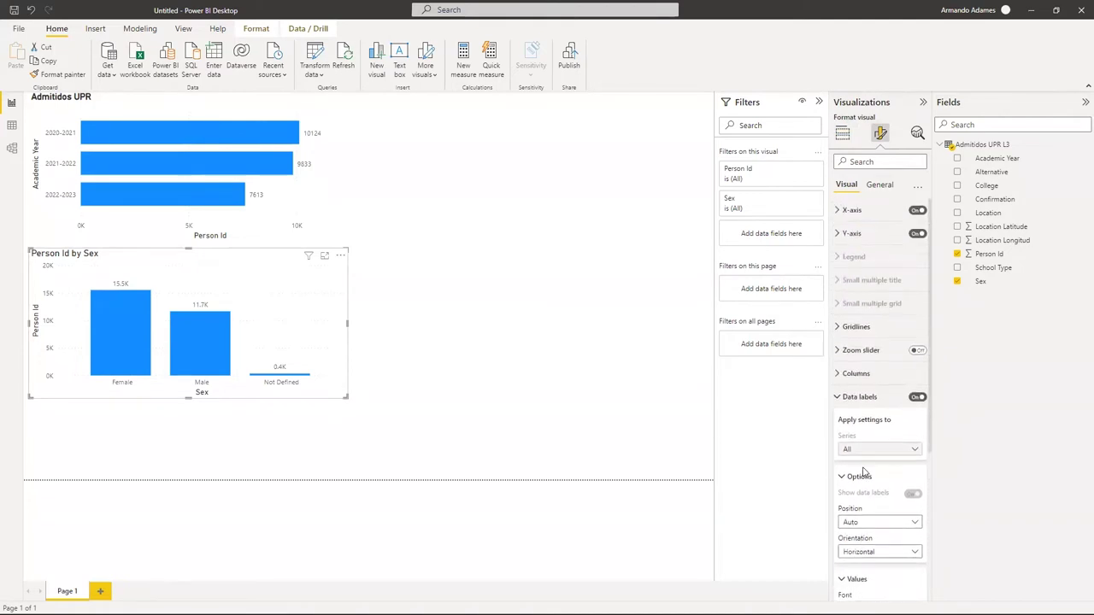
click(844, 234)
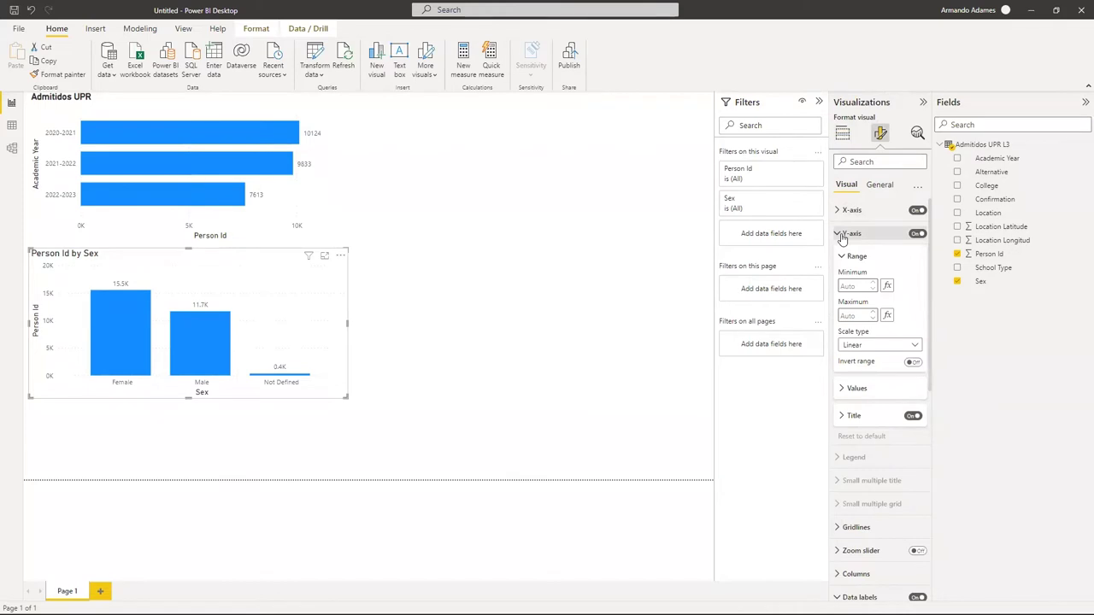
click(851, 389)
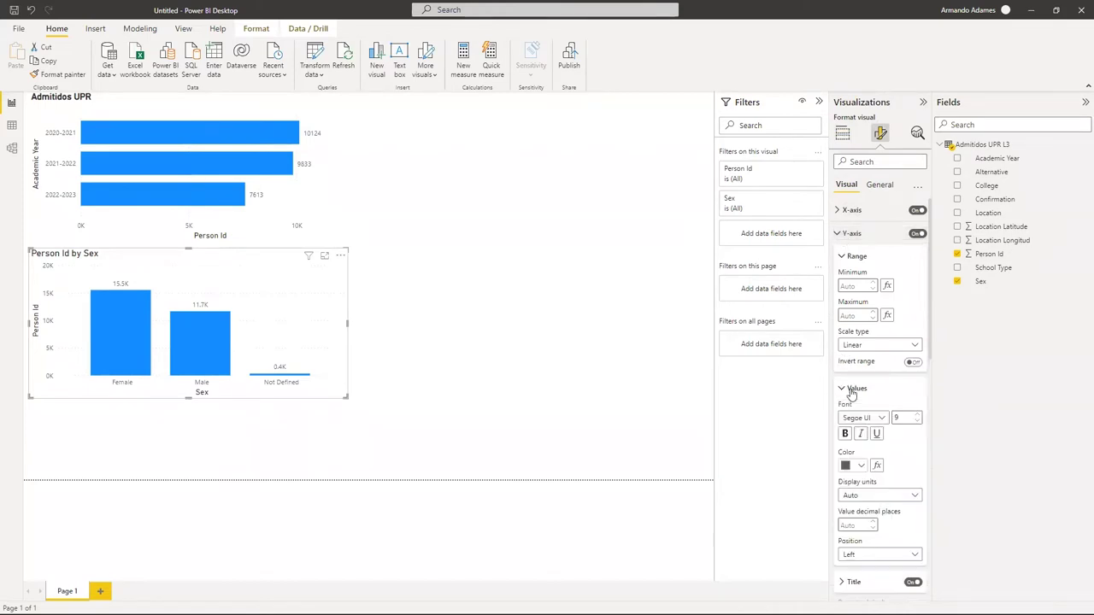
scroll(852, 392, down, 3)
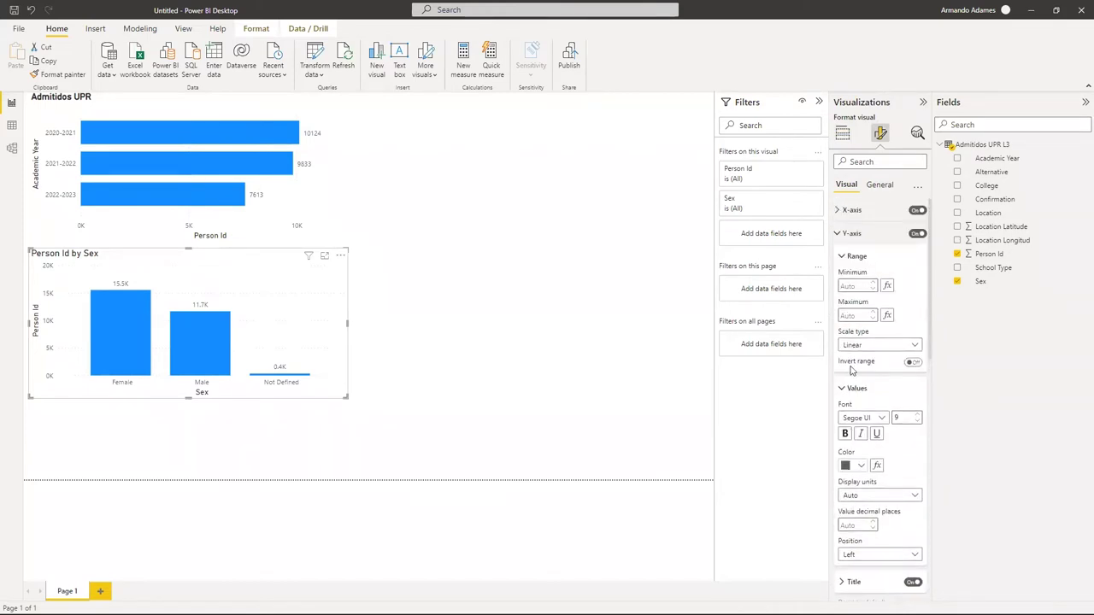
click(859, 211)
scroll(857, 308, down, 2)
scroll(856, 306, up, 2)
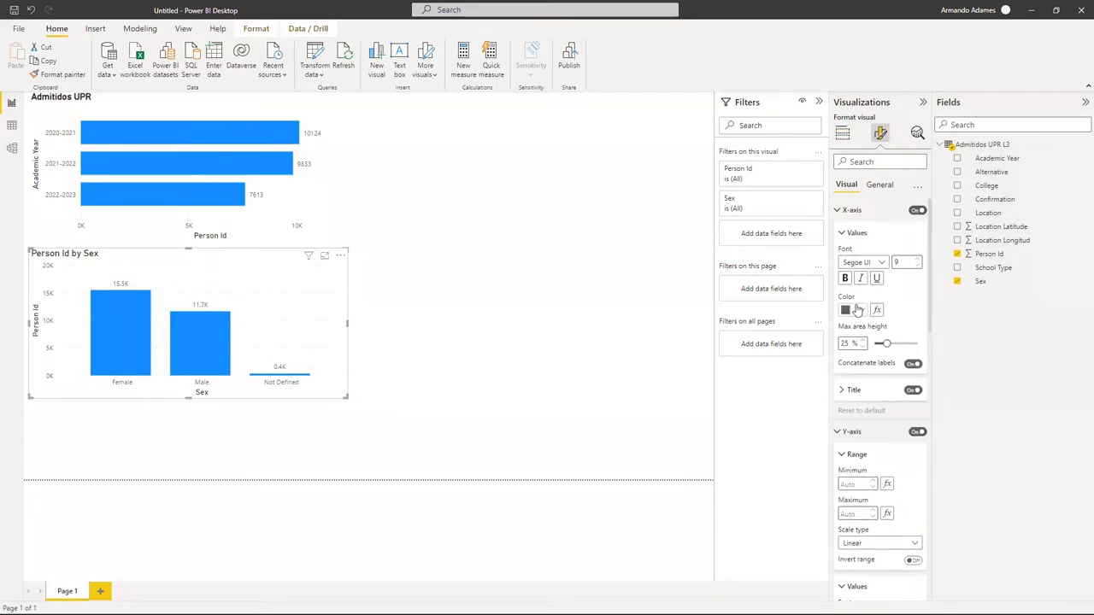
click(876, 187)
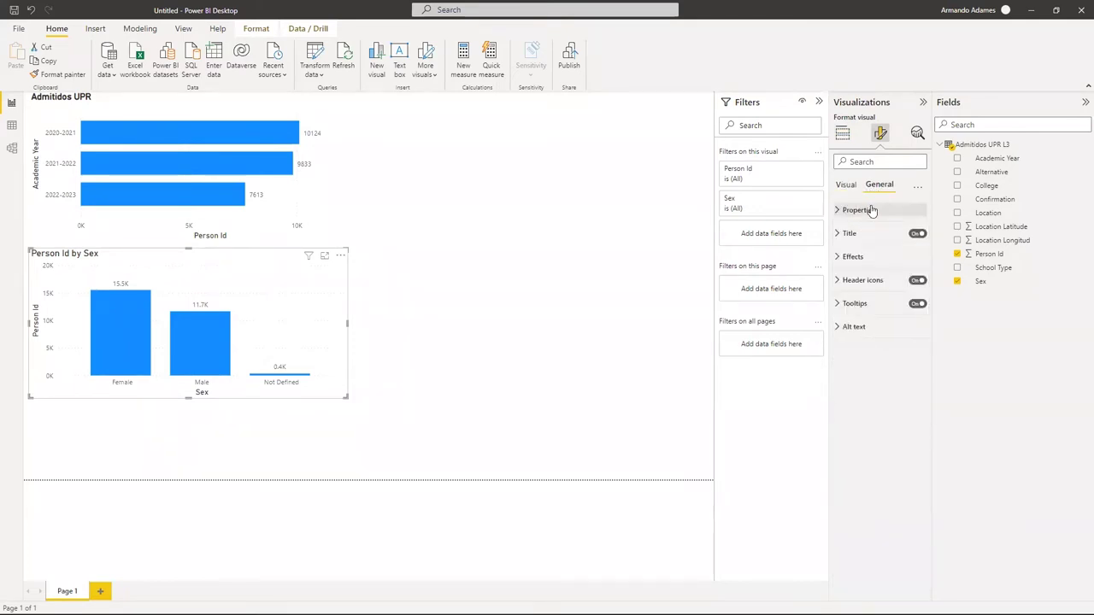
click(464, 336)
click(314, 328)
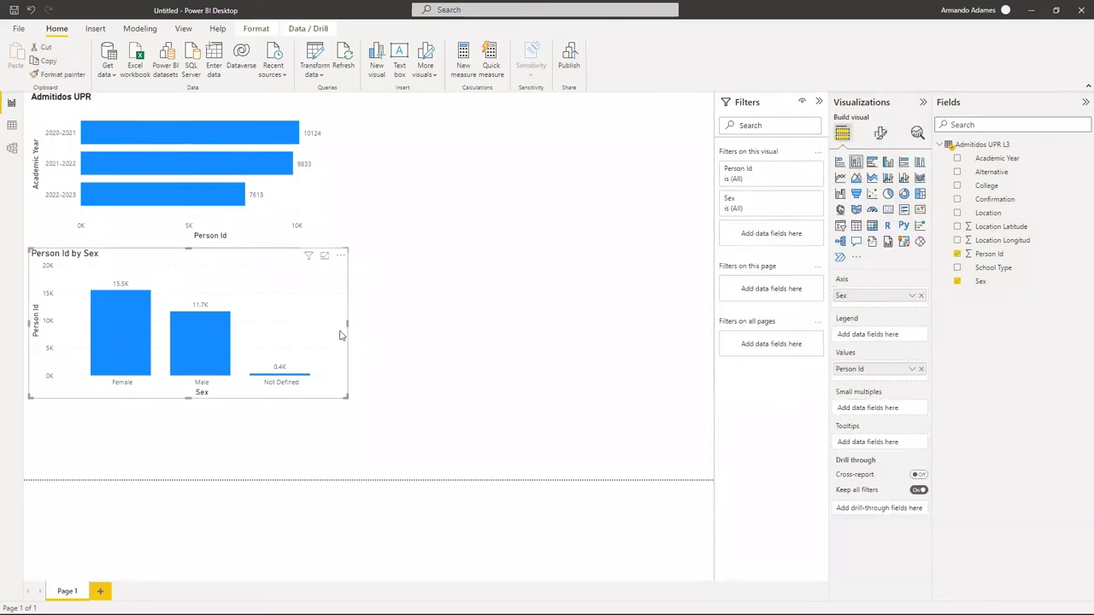
Move the Admitidos UPR bar chart beside the Person Id by Sex column chart, aligning their upper edges.
click(442, 293)
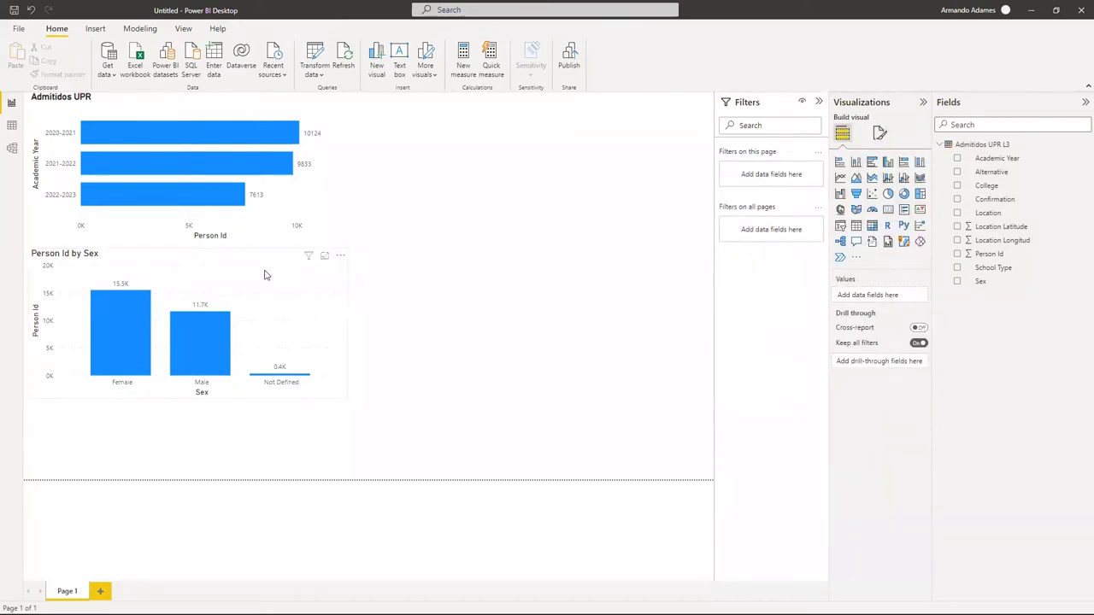
click(186, 111)
drag(186, 111, 551, 287)
drag(485, 282, 481, 262)
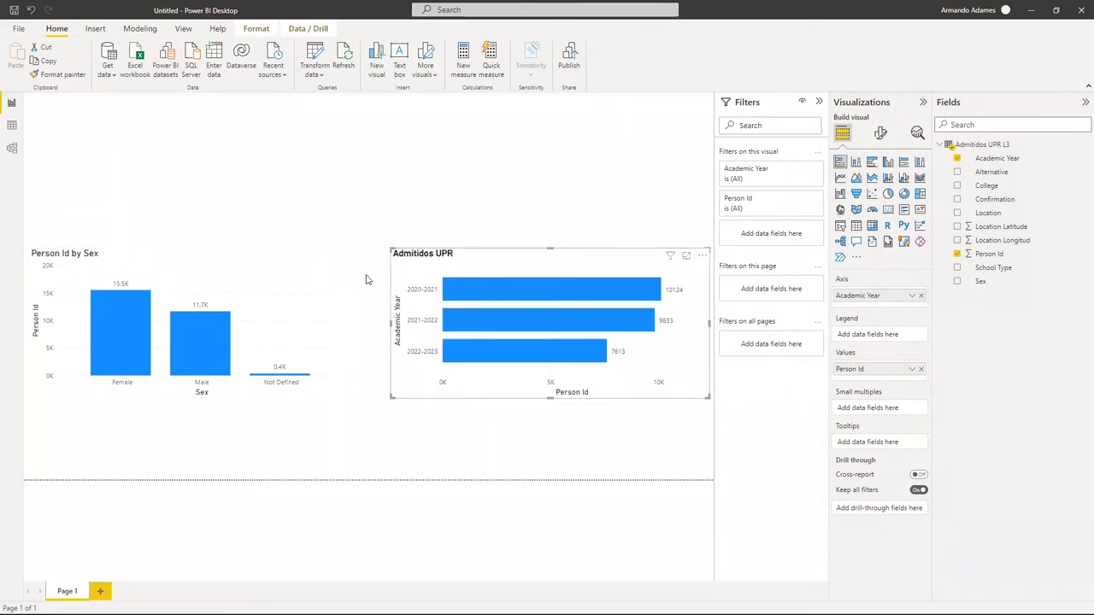
Add a separate slicer to the page using the Academic Year field.
click(370, 164)
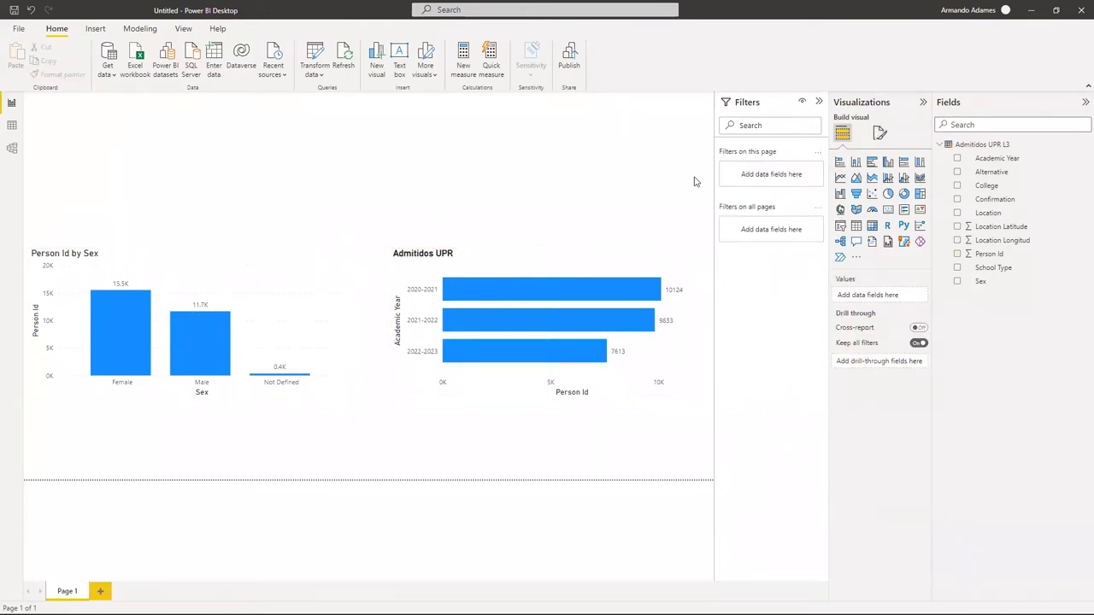
click(840, 227)
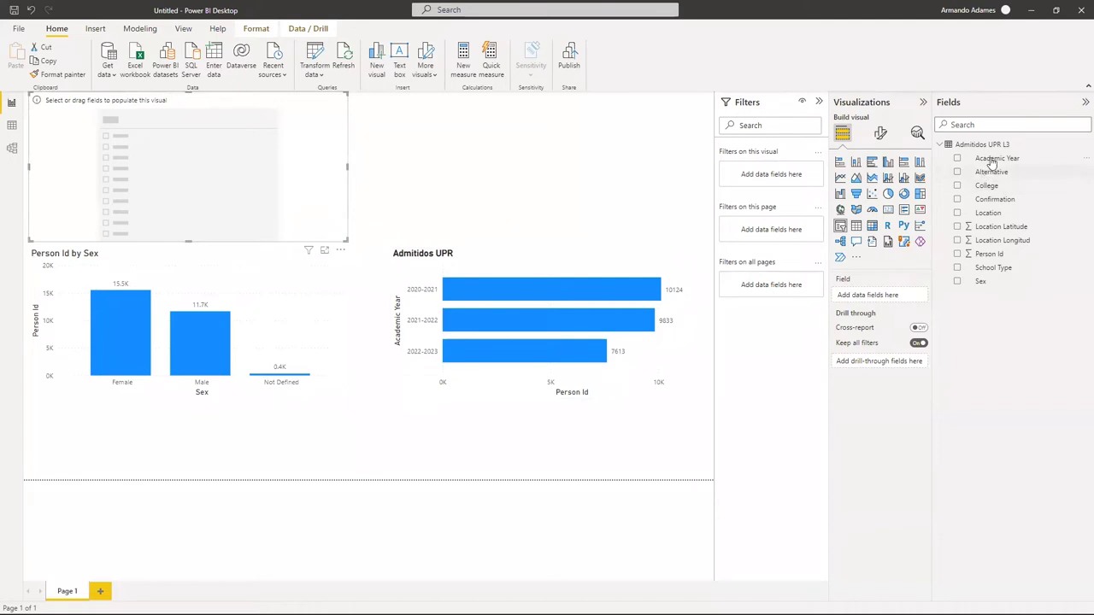
drag(992, 160, 886, 297)
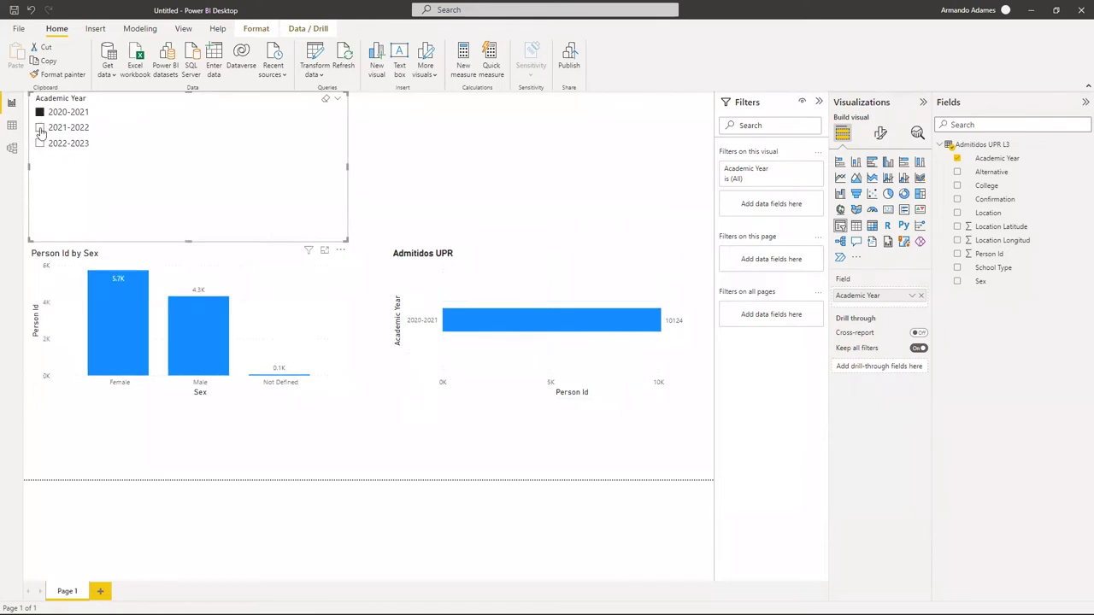
Test the Academic Year slicer by filtering the charts to individual years, including 2021-2022 and 2022-2023.
click(40, 128)
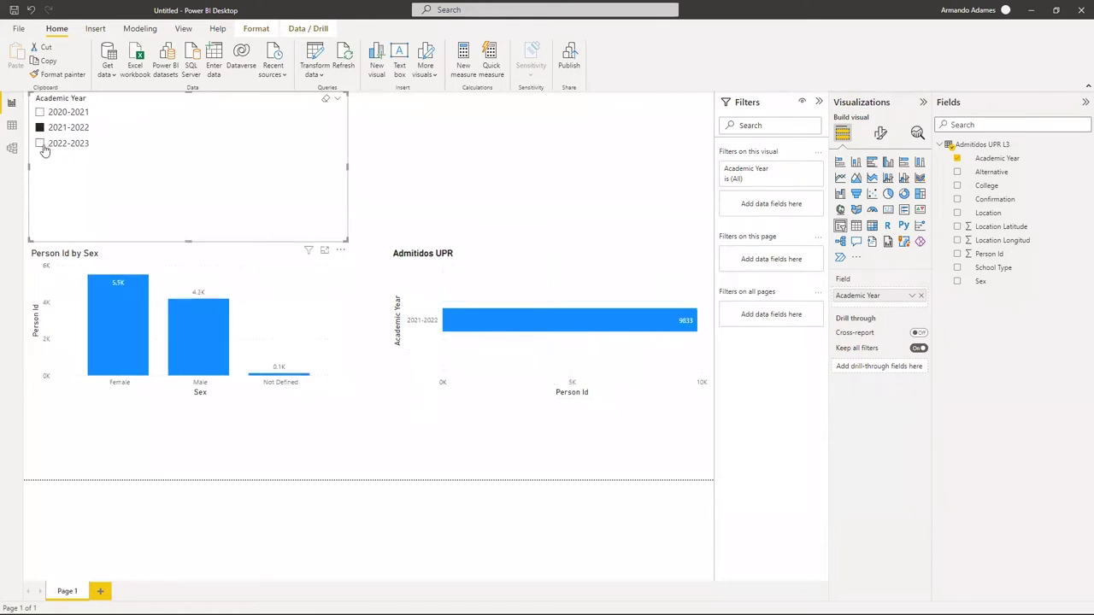
click(40, 143)
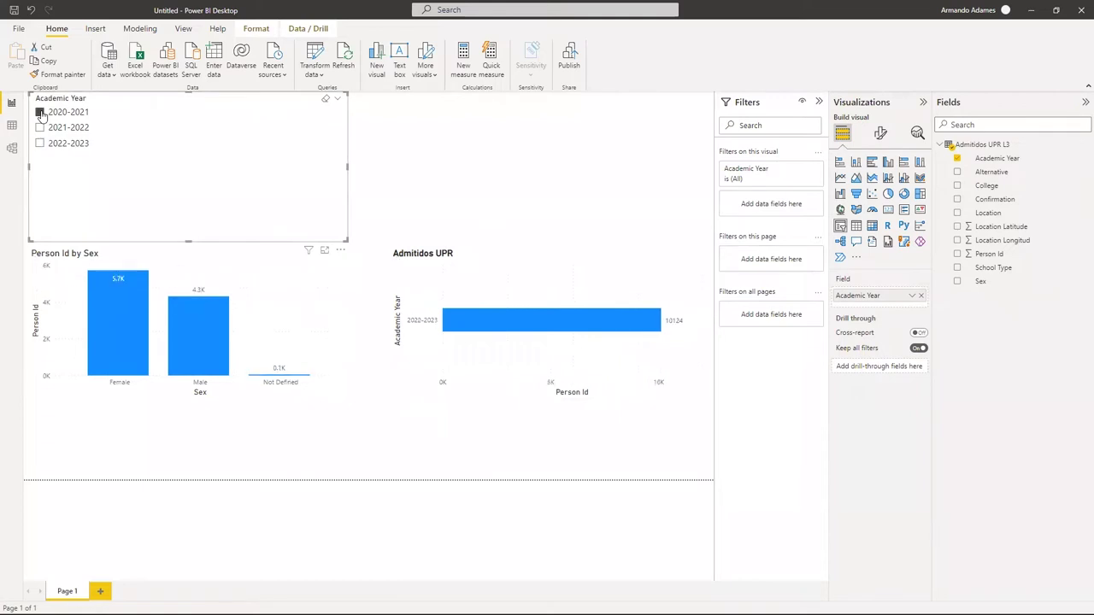
click(40, 143)
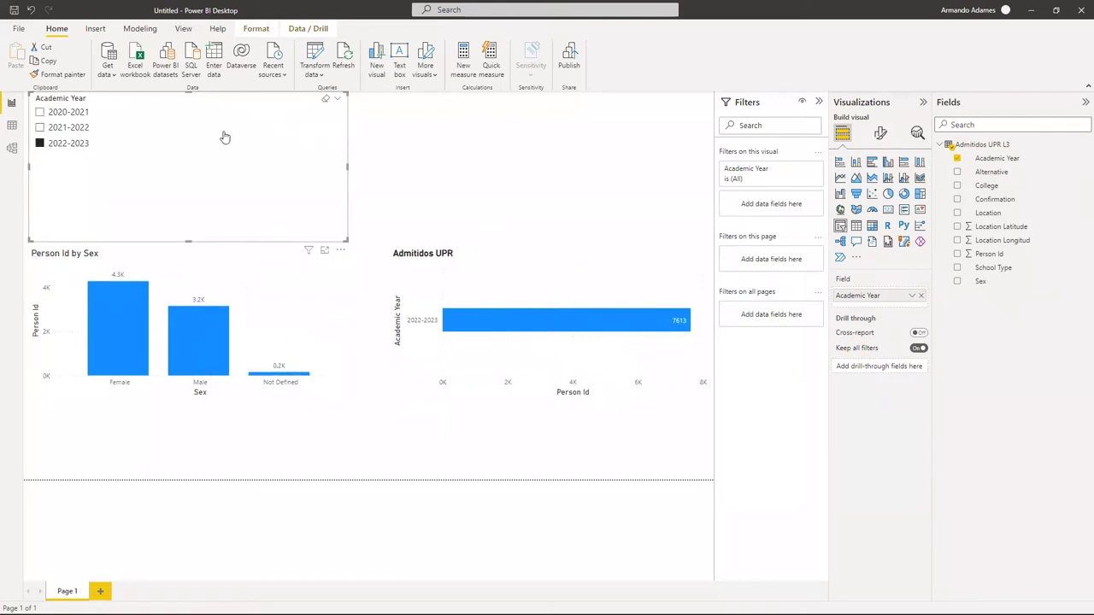
Reduce the Academic Year slicer's height to fit its three year options and filter the charts to 2020-2021.
click(880, 133)
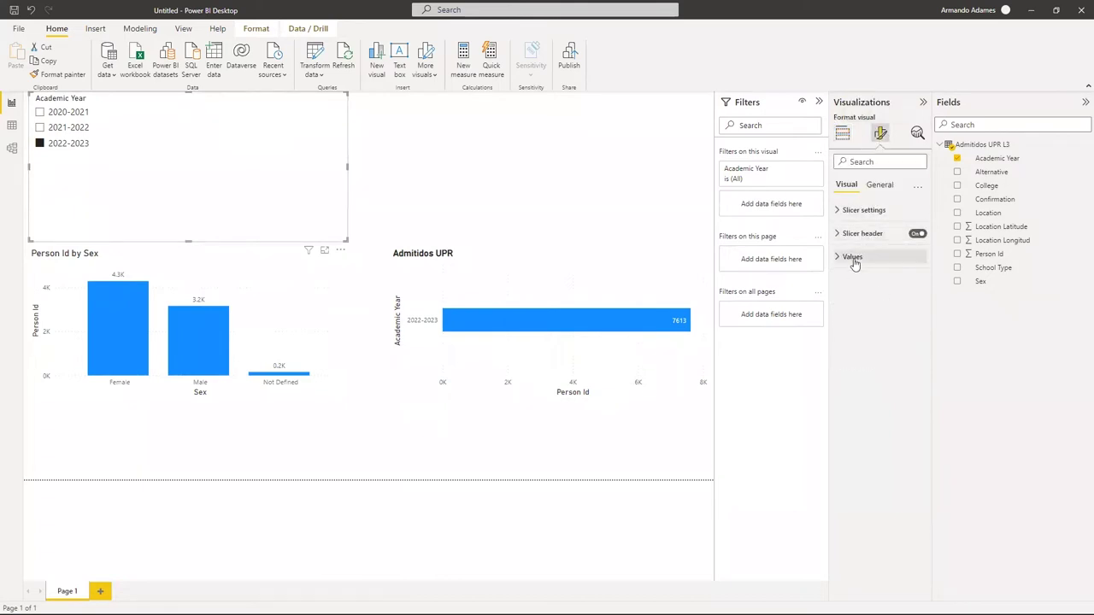
click(880, 186)
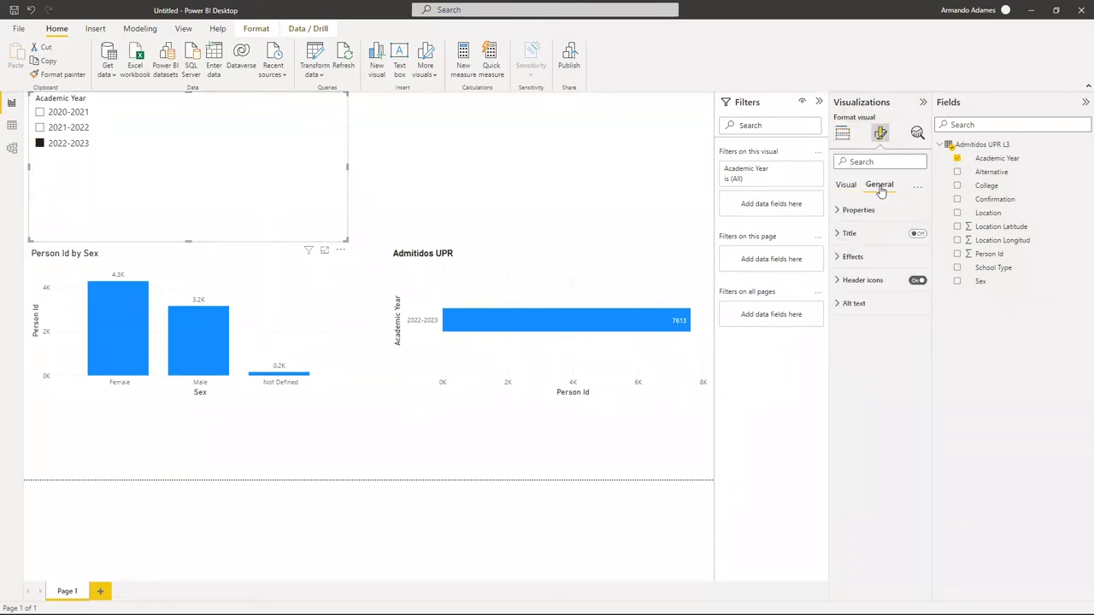
click(183, 141)
drag(185, 235, 187, 154)
click(240, 112)
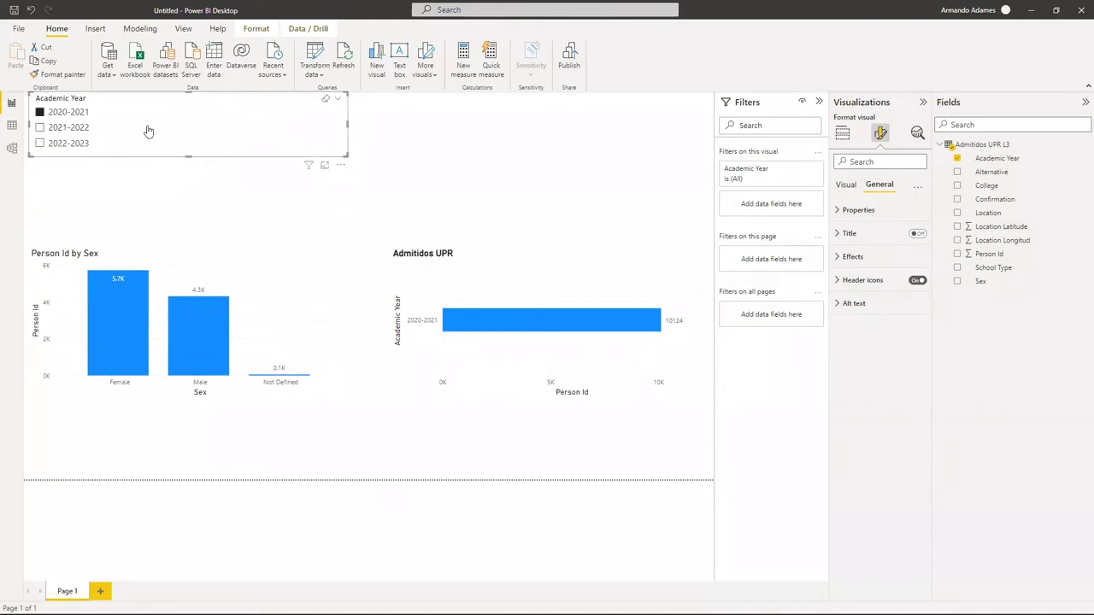
Change the Academic Year slicer from a list to a dropdown.
click(338, 103)
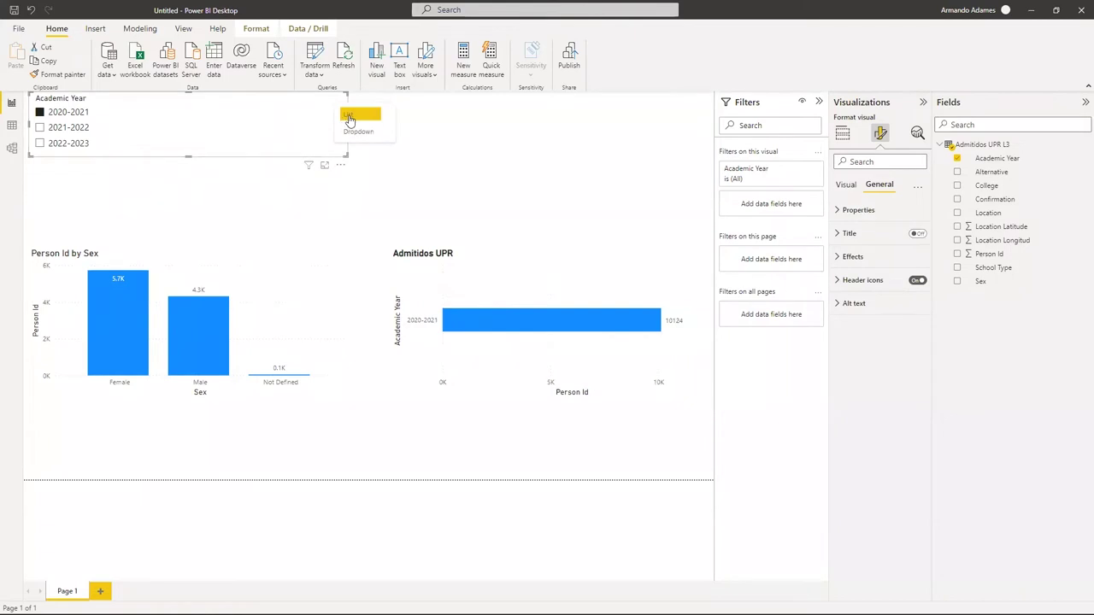
click(658, 167)
click(247, 127)
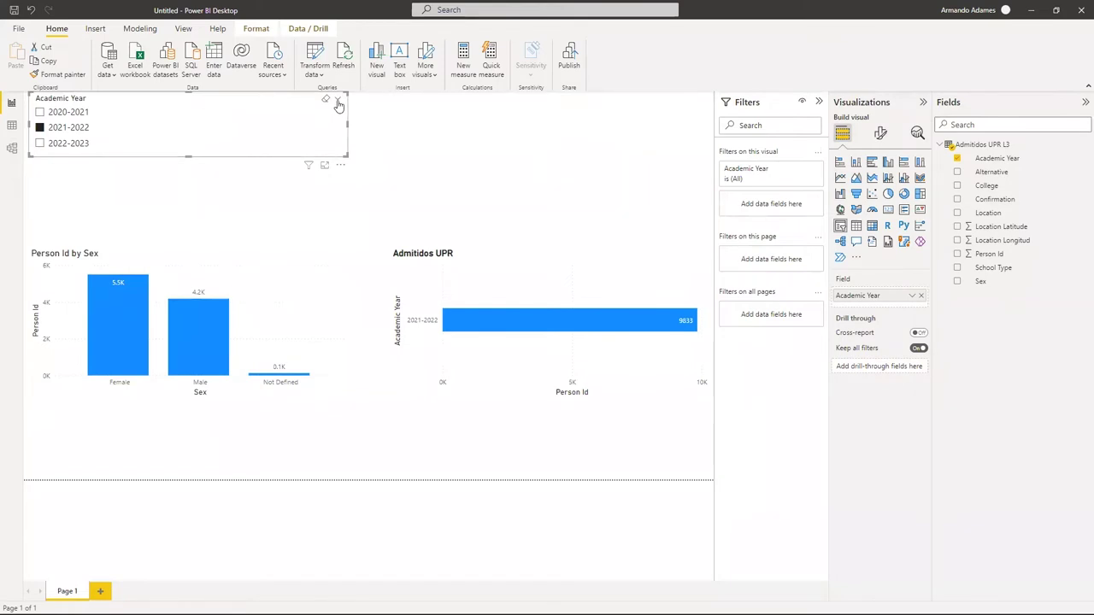
click(338, 103)
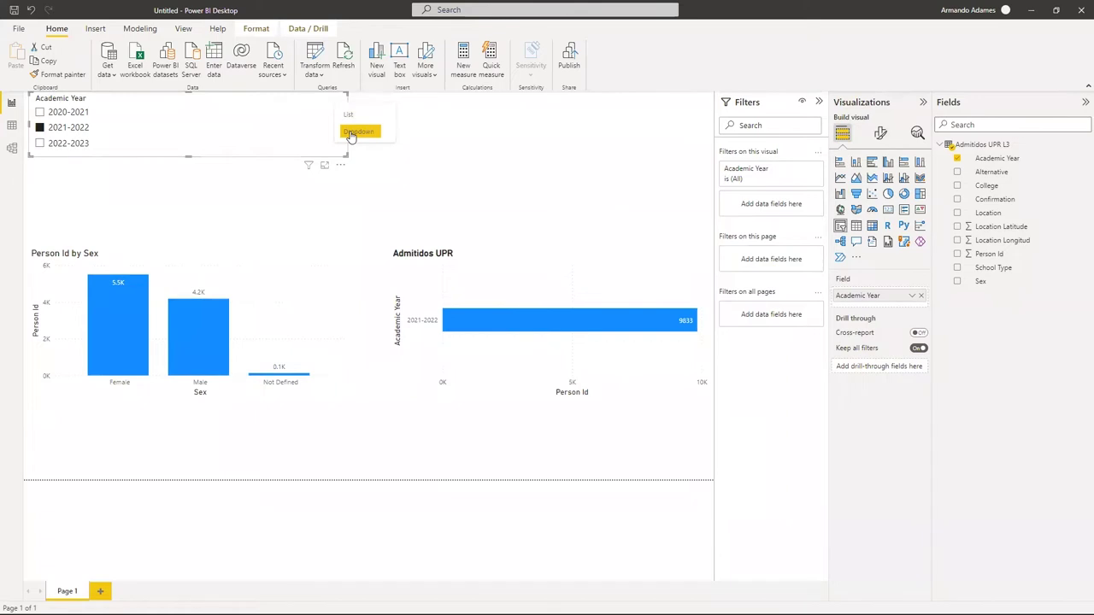
click(350, 134)
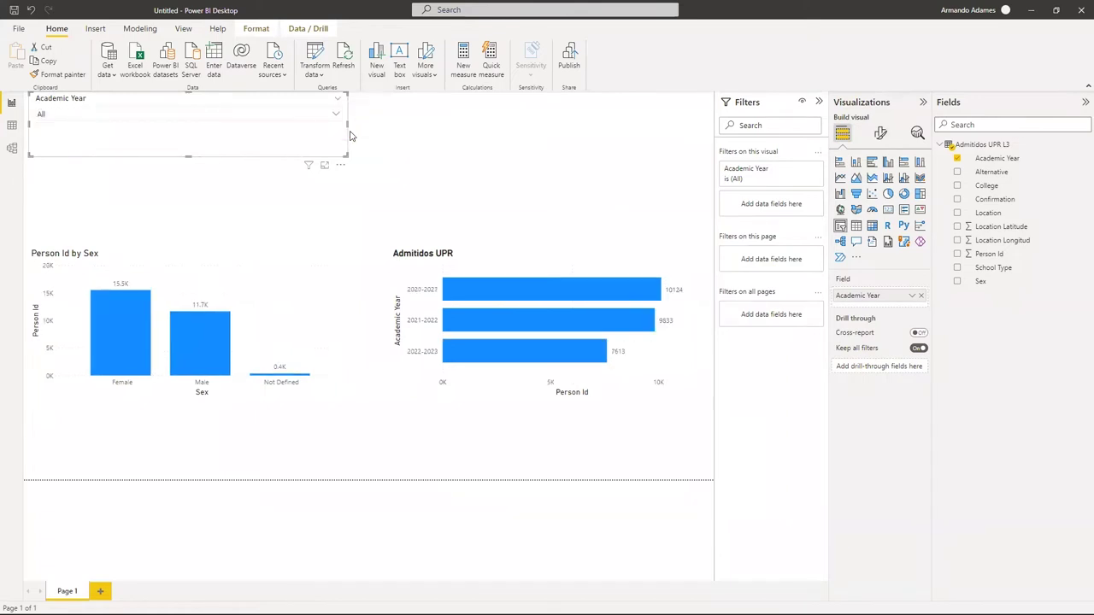
Shrink the Academic Year dropdown slicer in height and width so it fits compactly around its header and selection.
drag(188, 153, 190, 121)
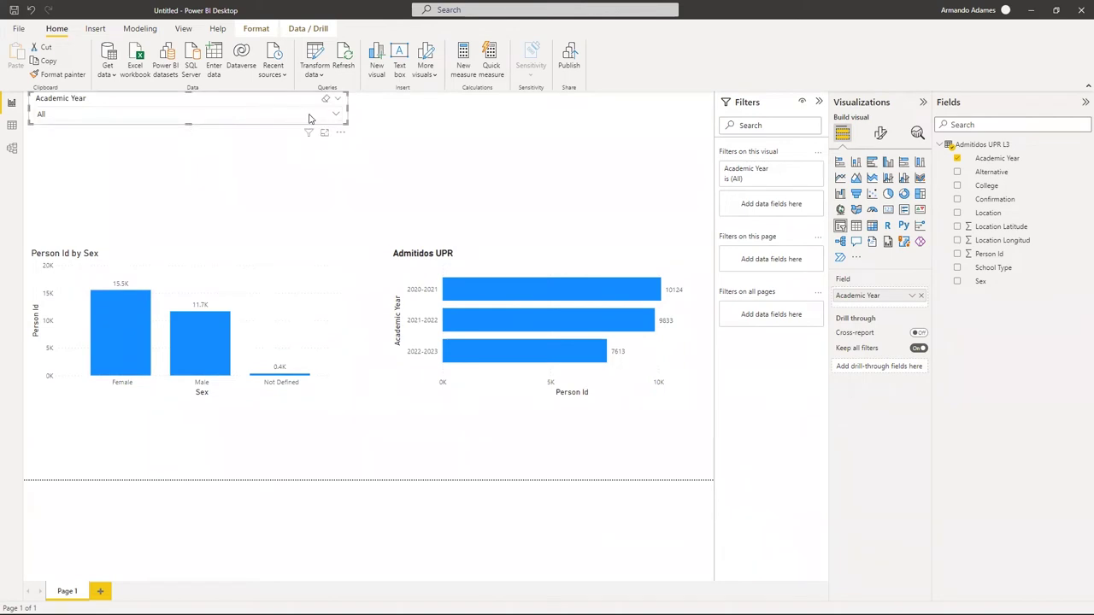
click(335, 115)
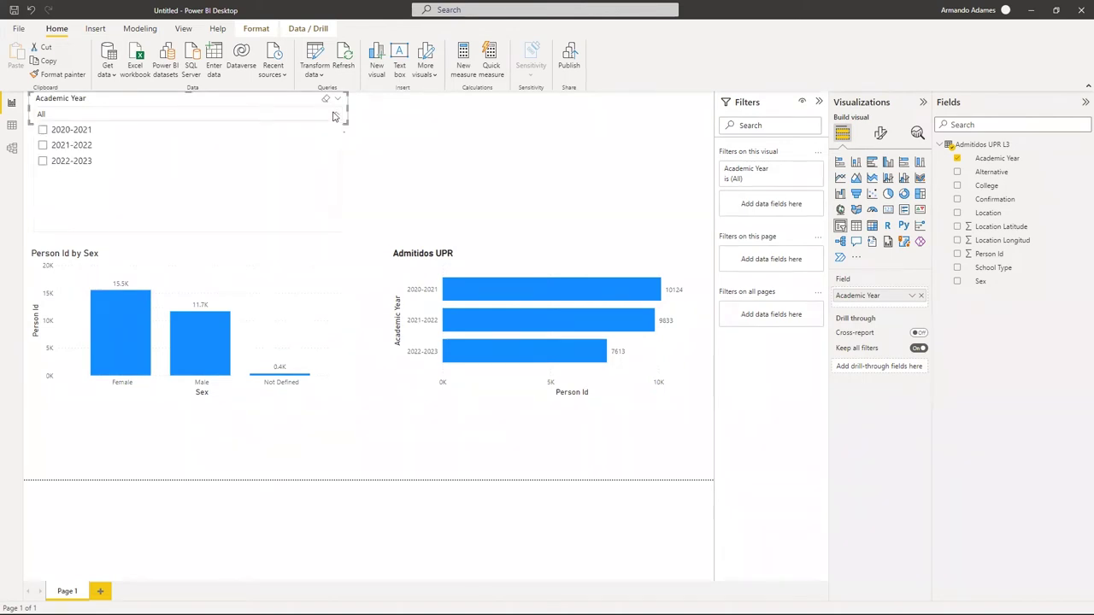
click(335, 116)
drag(347, 106, 109, 114)
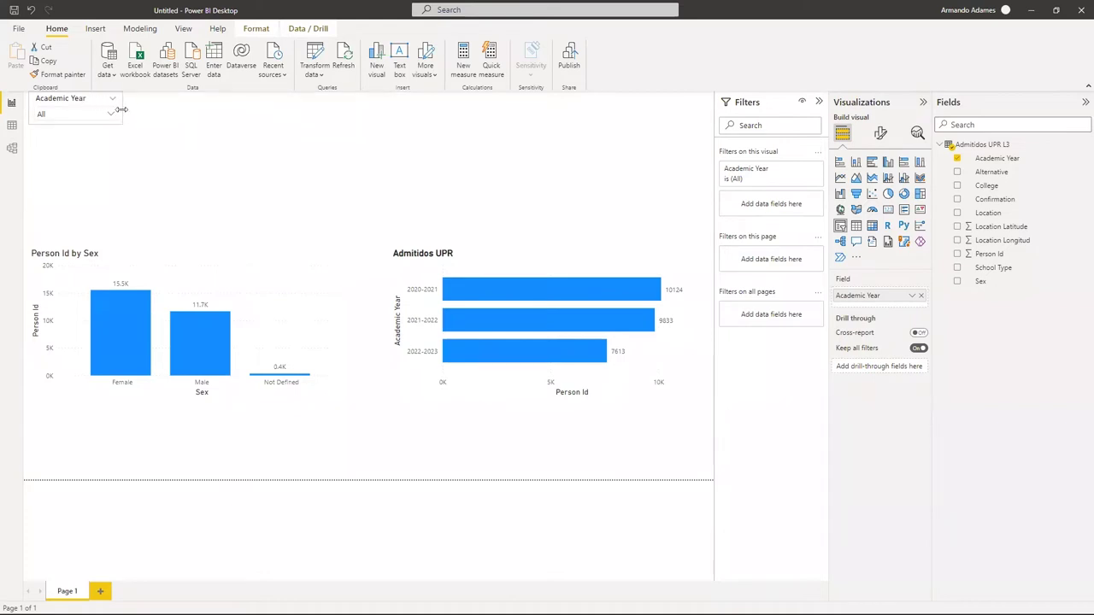
click(120, 112)
Test the Academic Year dropdown by filtering the charts to 2020-2021, and restore the selection to All.
click(109, 117)
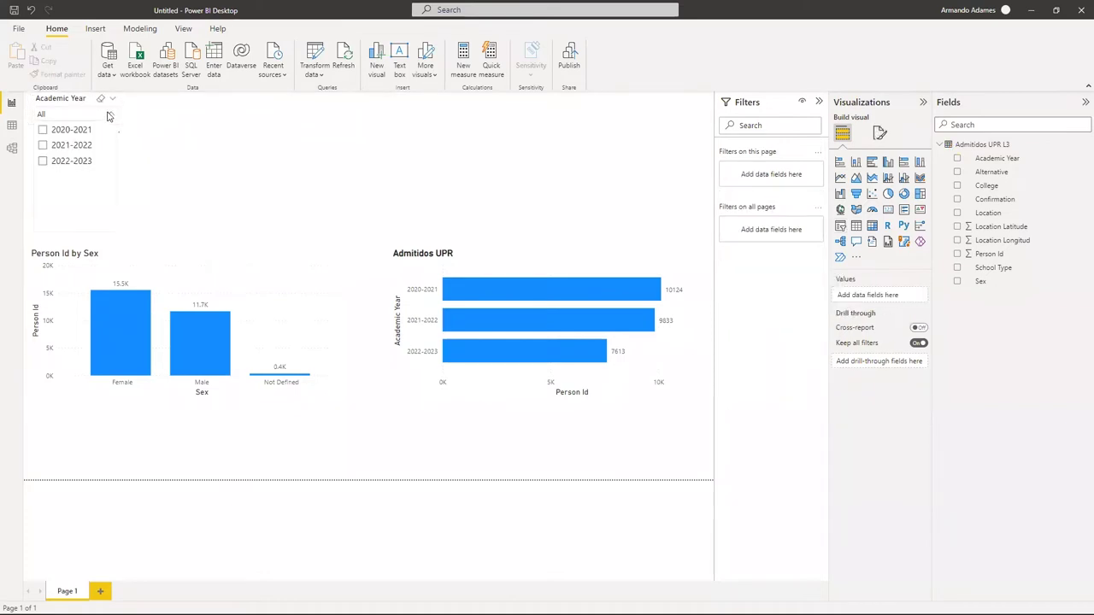
click(205, 118)
click(61, 114)
click(62, 132)
click(62, 146)
click(71, 131)
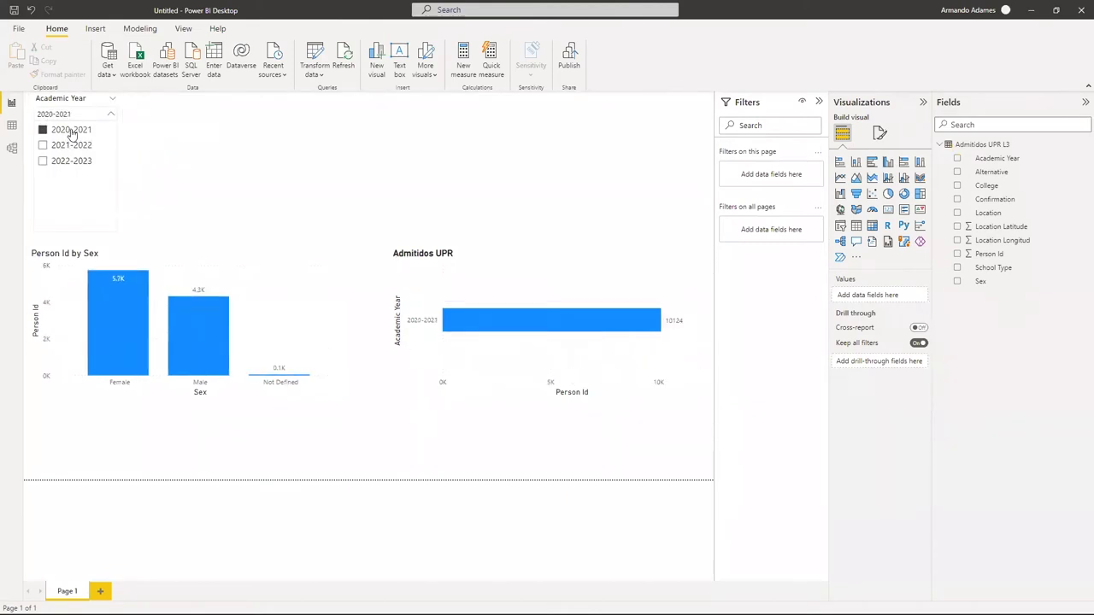
click(72, 130)
click(108, 118)
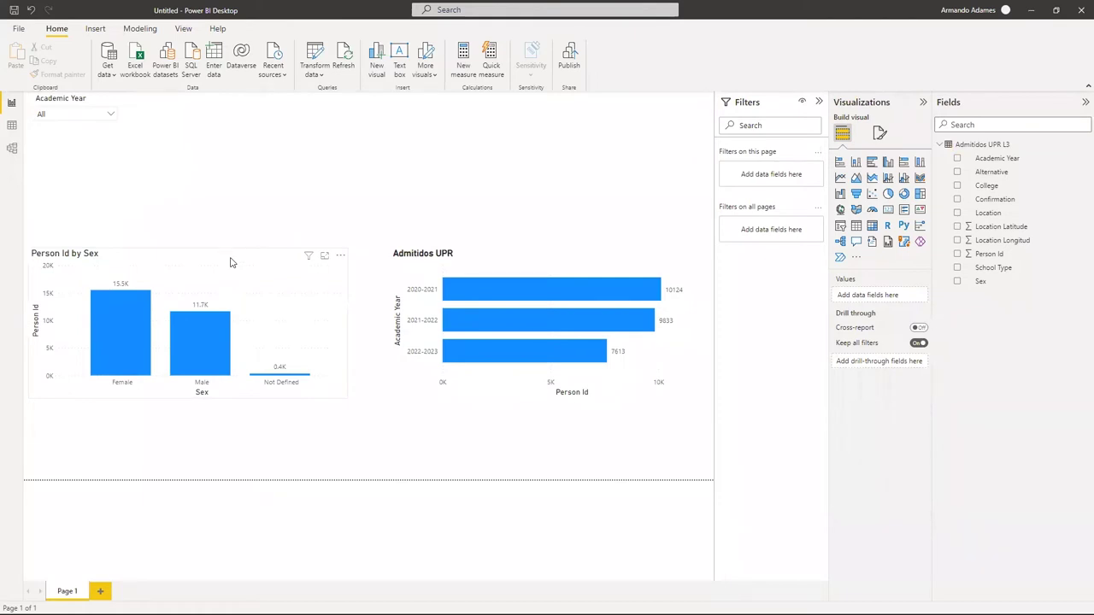
Move the Person Id by Sex and Admitidos UPR charts up the page, closer to the Academic Year slicer.
drag(227, 236, 210, 162)
drag(486, 258, 454, 171)
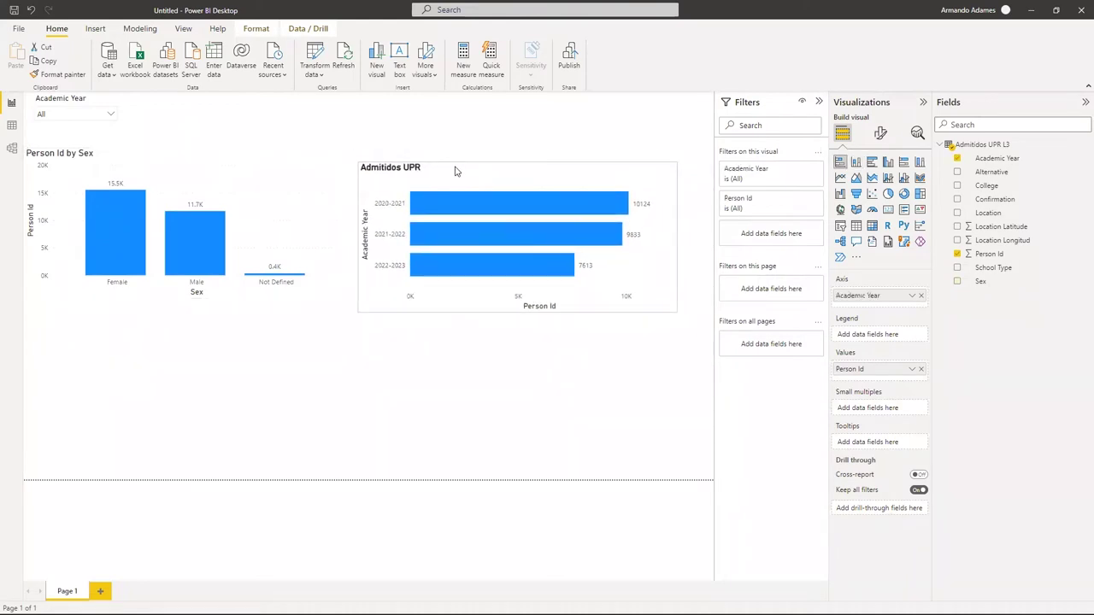
click(477, 138)
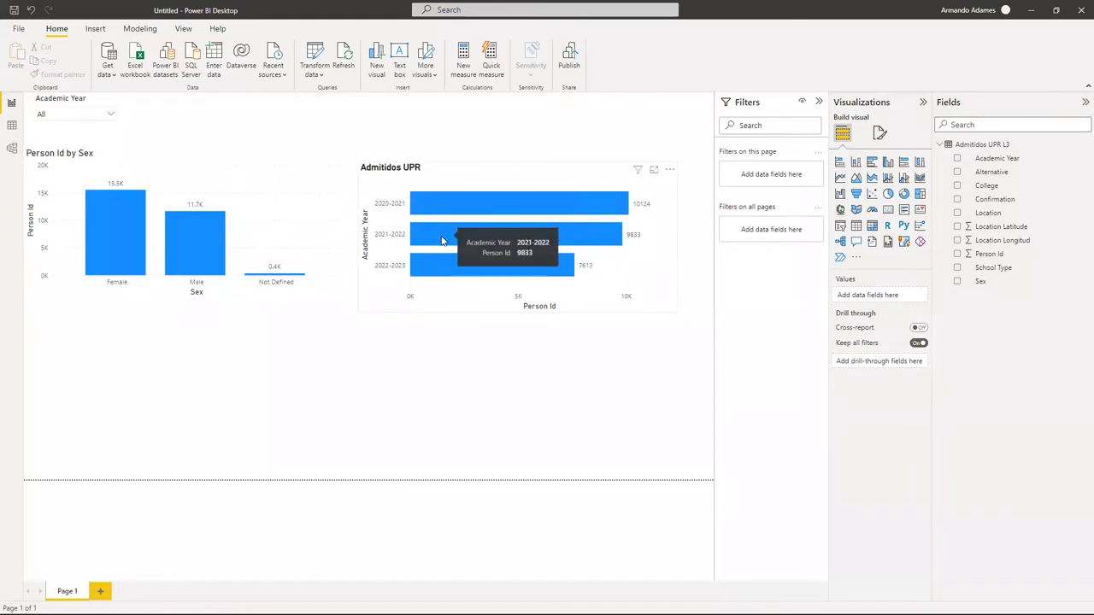
Turn on individual column colors for the Person Id by Sex chart and color the Female column light pink.
click(112, 224)
click(128, 222)
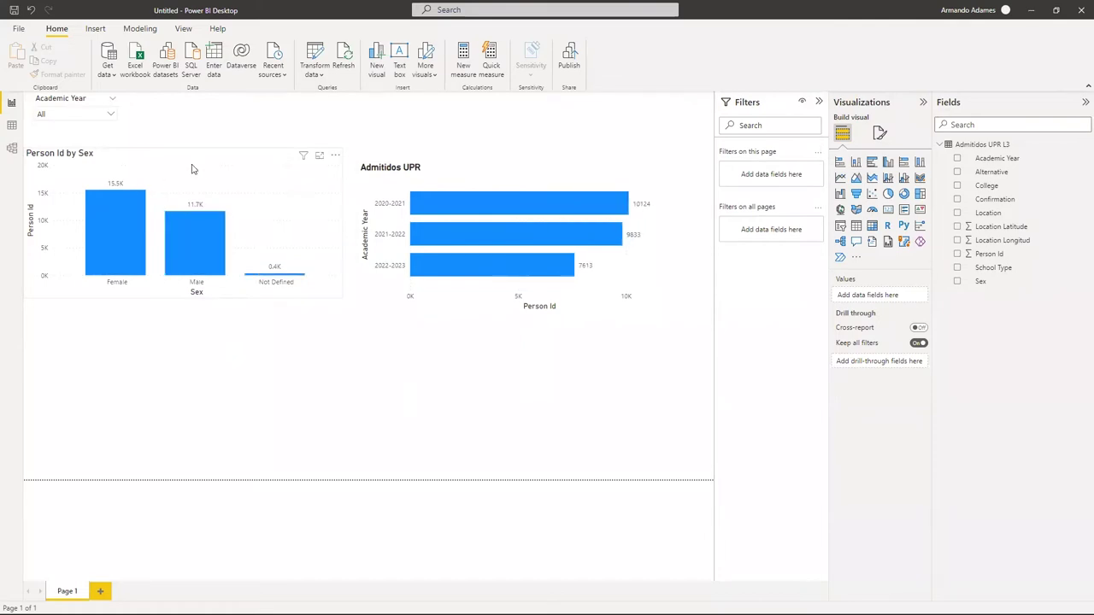
click(197, 161)
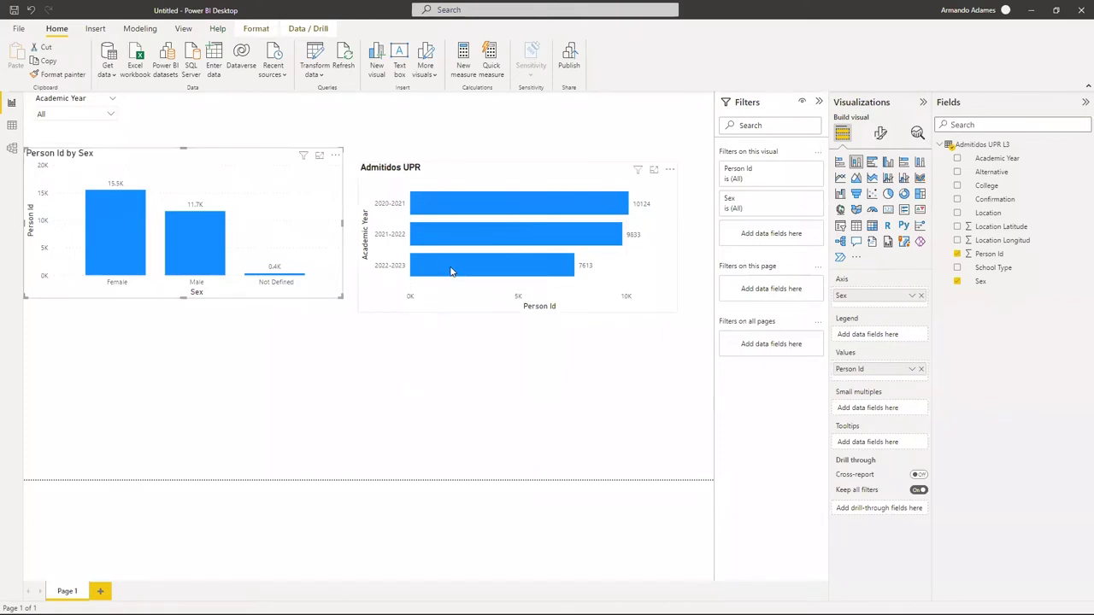
click(881, 134)
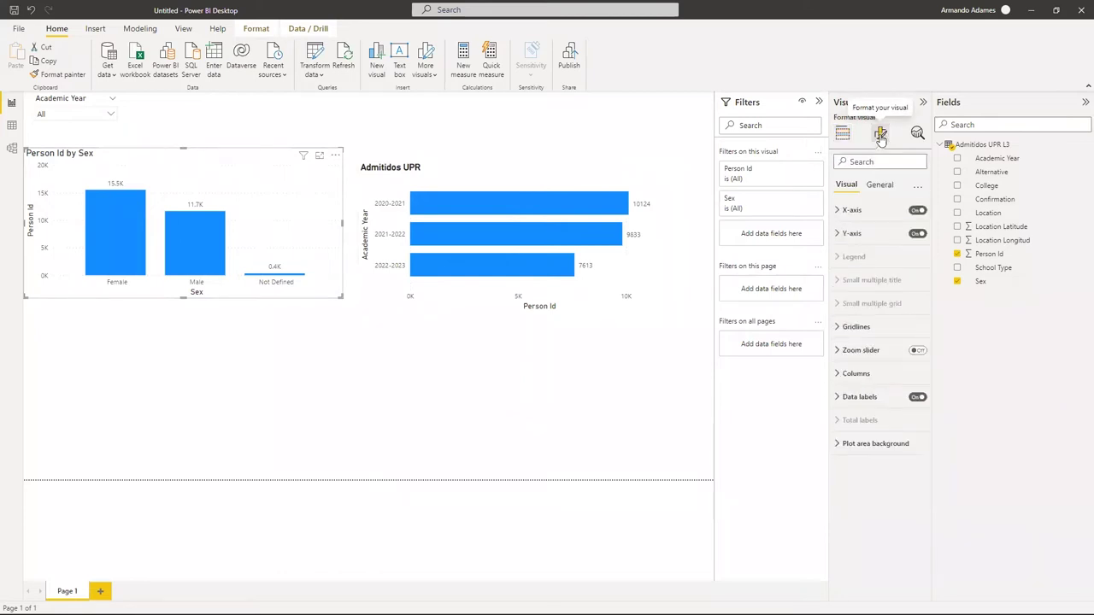
click(849, 373)
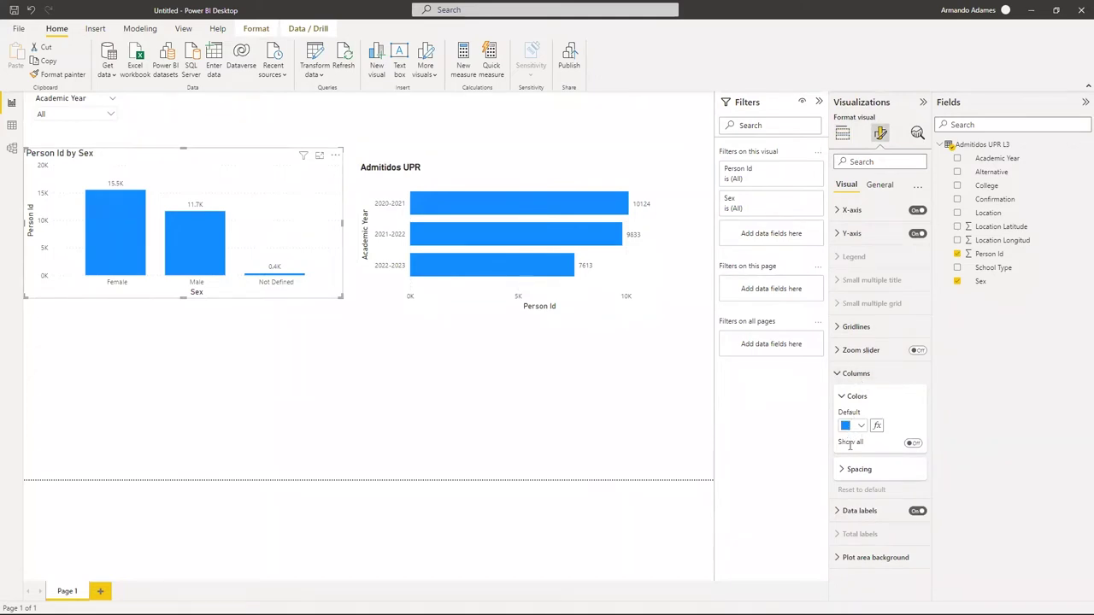
click(912, 442)
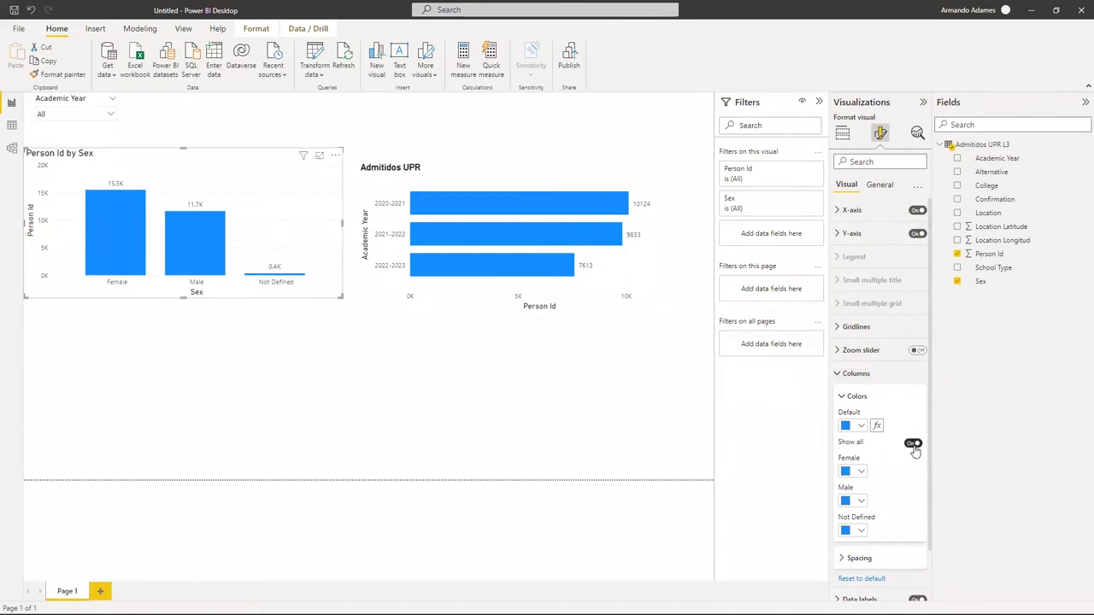
click(861, 472)
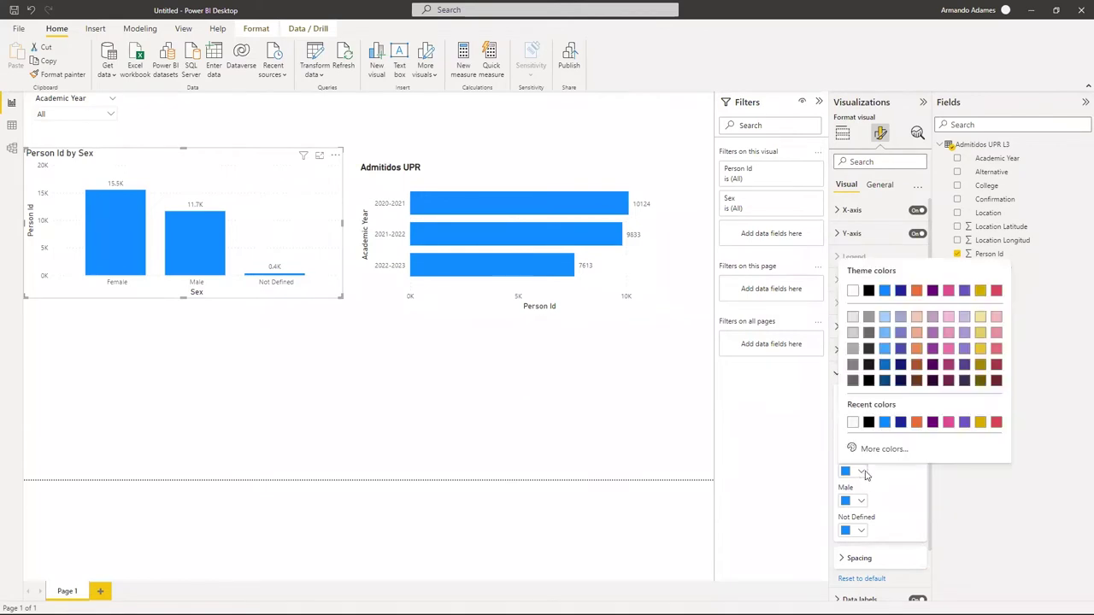
click(948, 317)
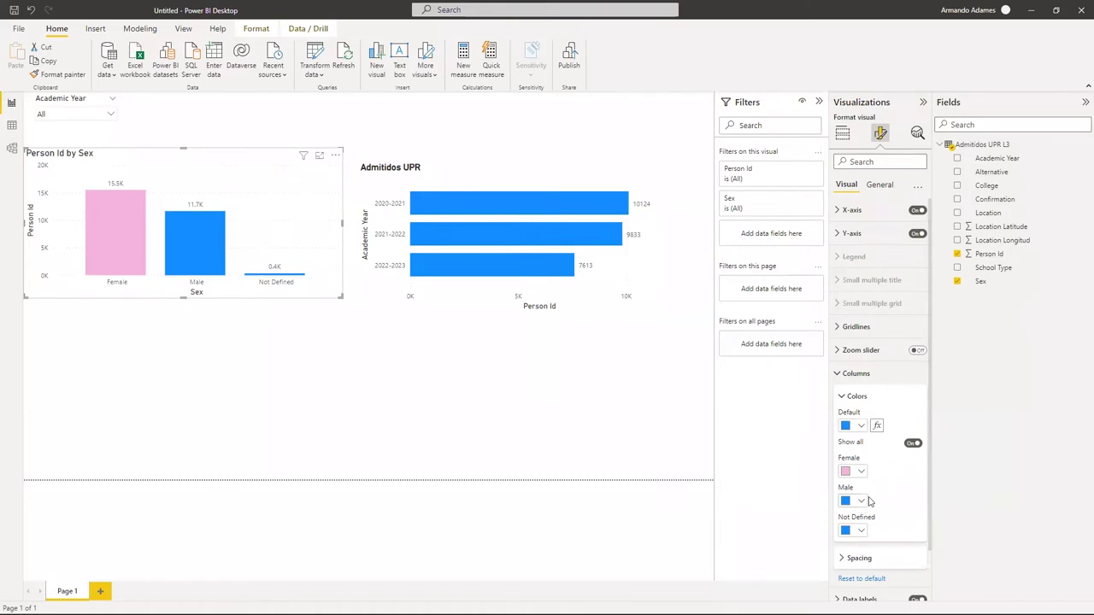
Color the Not Defined column black in the Person Id by Sex chart.
click(861, 531)
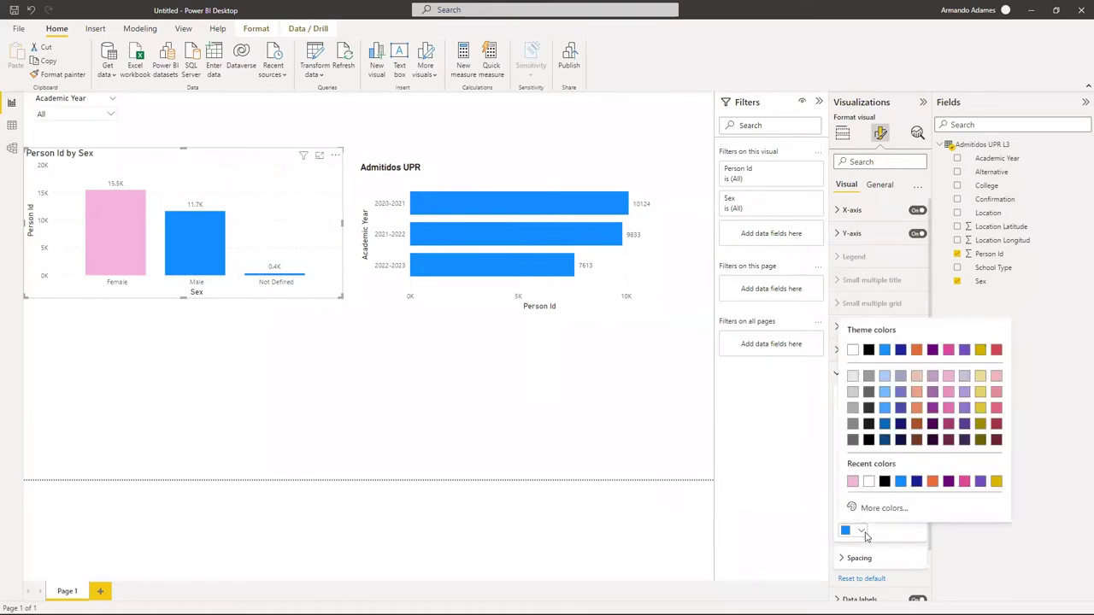
click(868, 353)
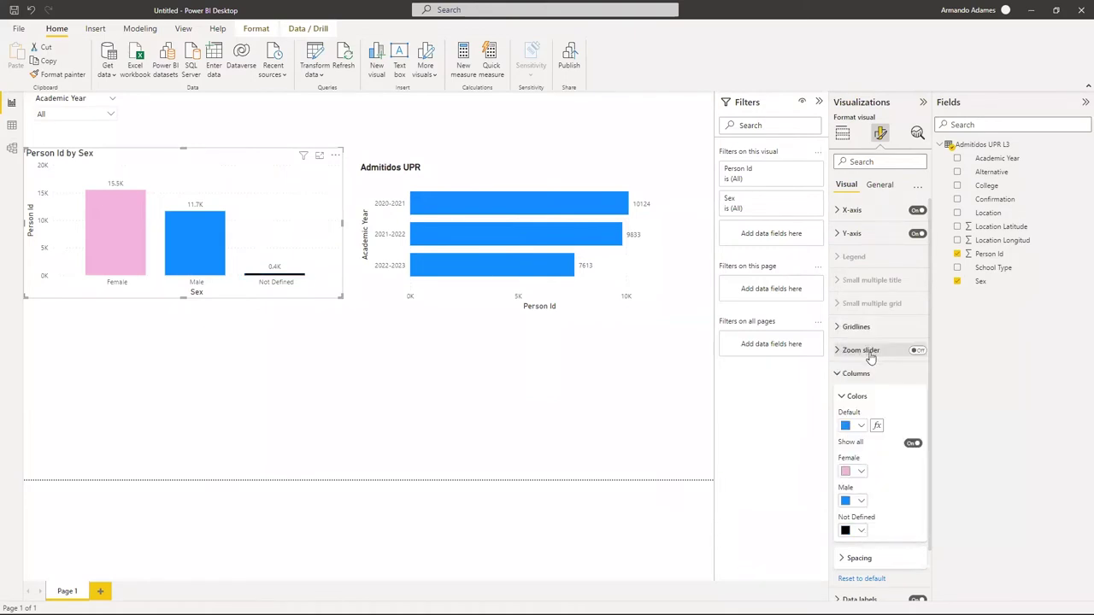
click(488, 370)
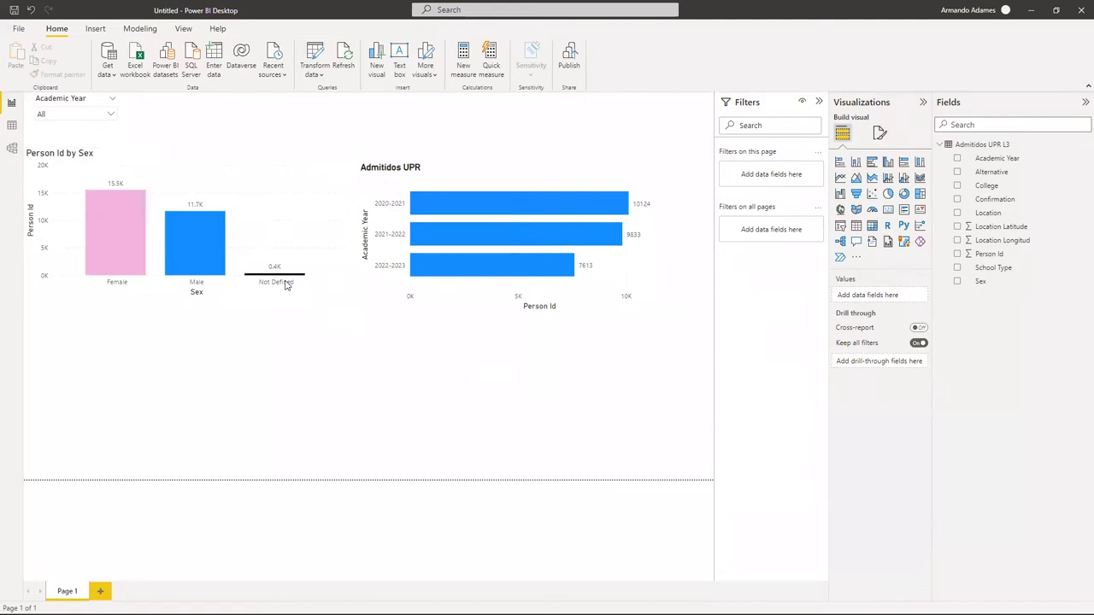
Change the title of the Person Id by Sex chart to Por Sexo.
click(203, 159)
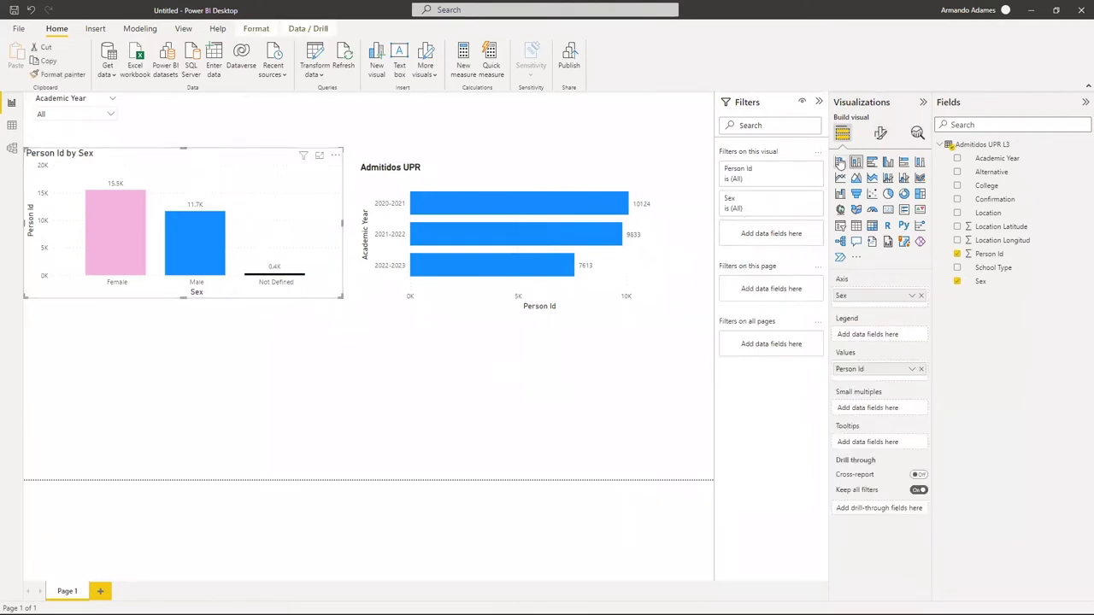
click(880, 133)
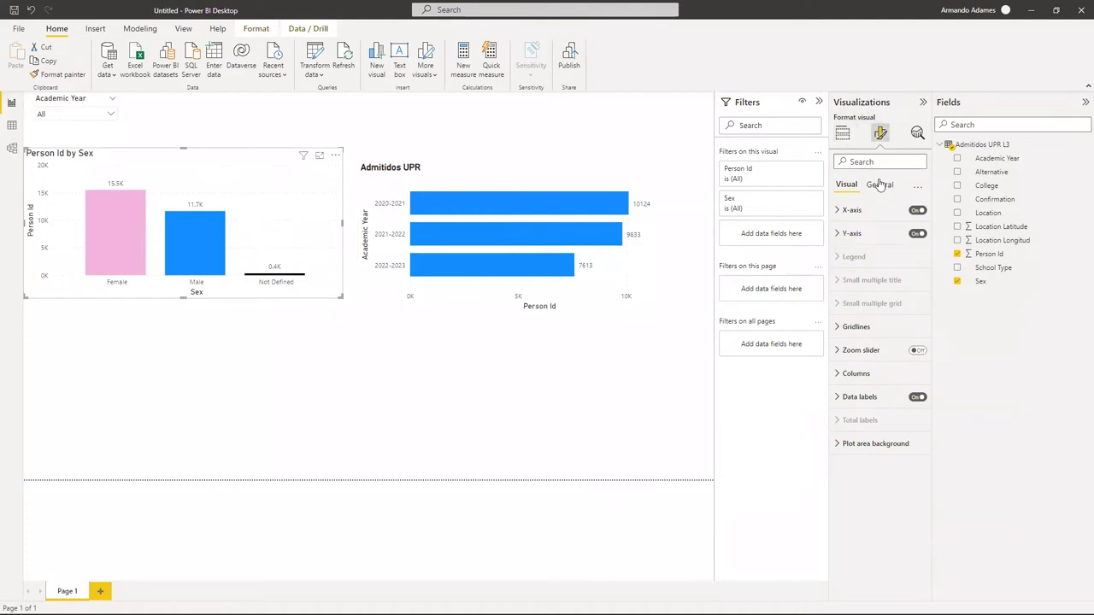
click(880, 184)
click(846, 234)
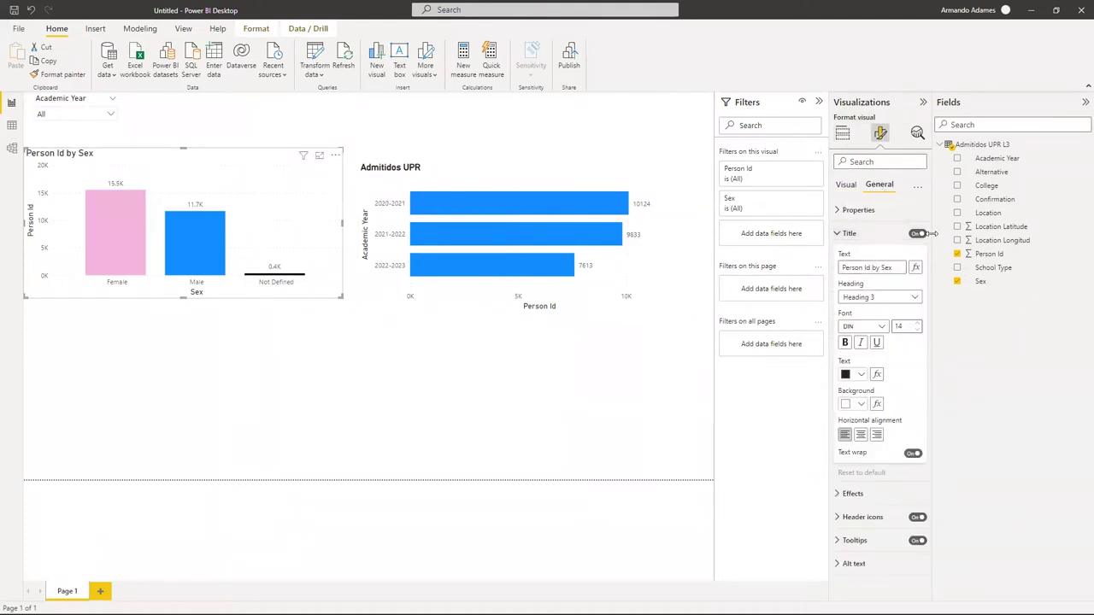
key(Delete)
key(Delete)
key(Delete)
key(Delete)
key(Delete)
key(Delete)
key(Delete)
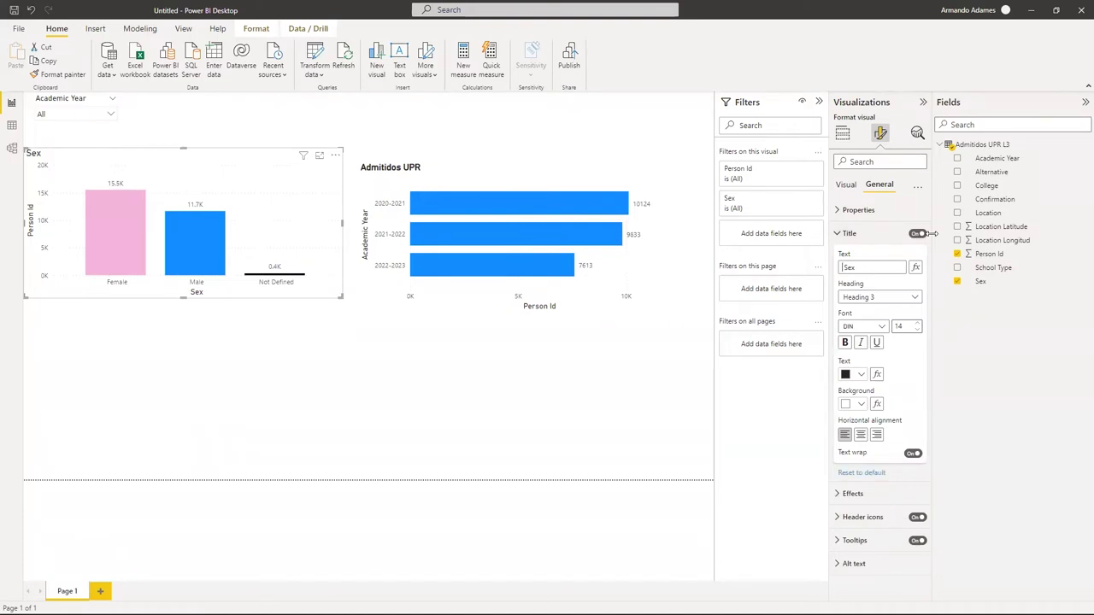
text(Por)
click(415, 214)
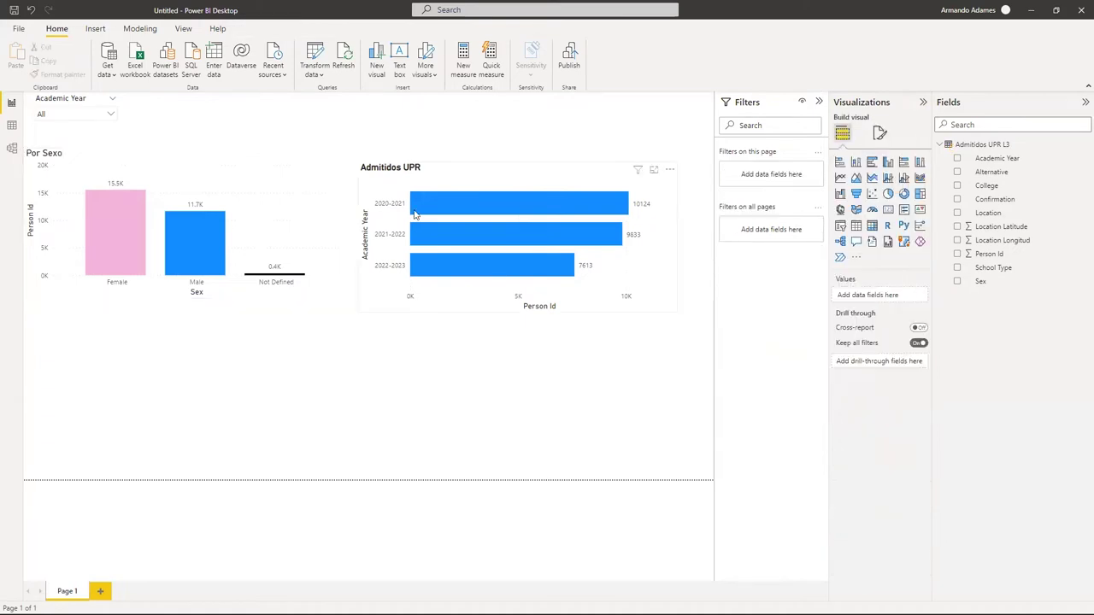
Move the Admitidos UPR chart up so it lines up with the Por Sexo chart.
click(216, 163)
click(393, 168)
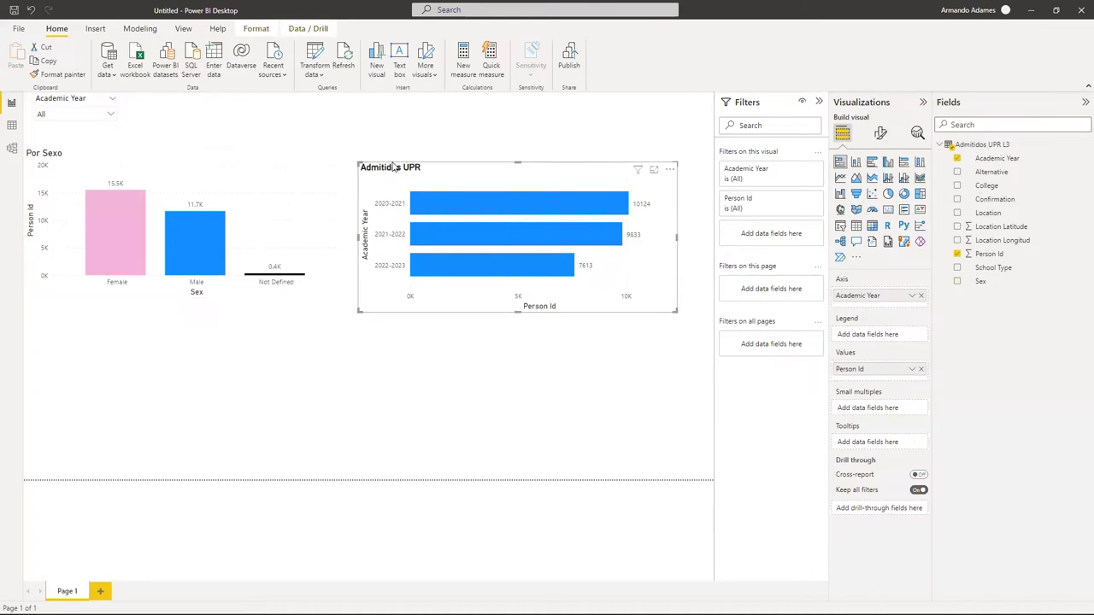
drag(445, 175, 447, 160)
click(382, 351)
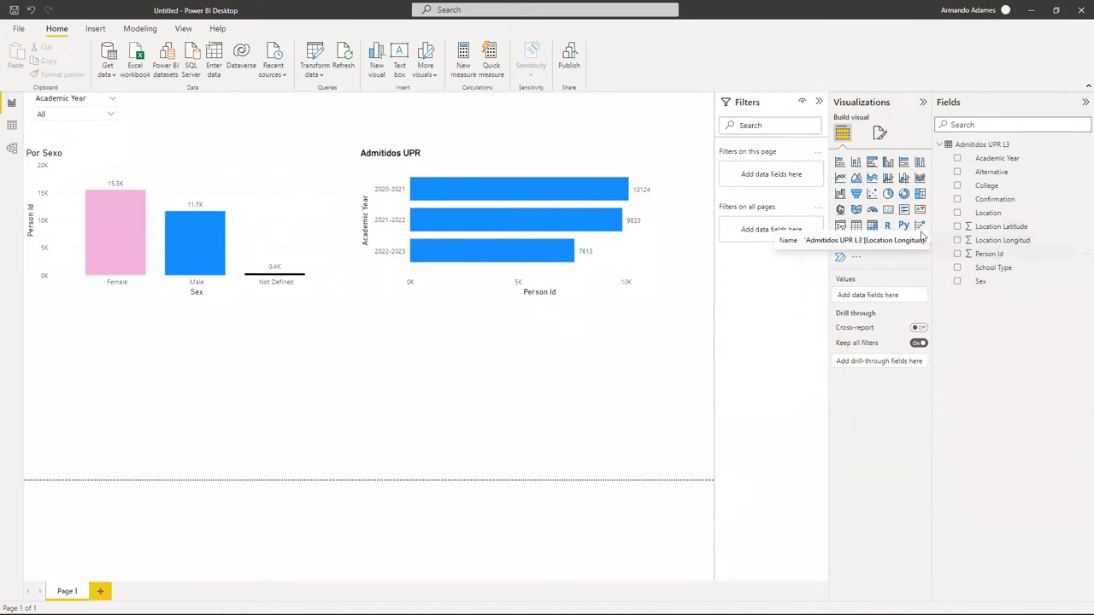
Add a map visual using Location Latitude as latitude, Location Longitud as longitude and Person Id as size.
click(841, 210)
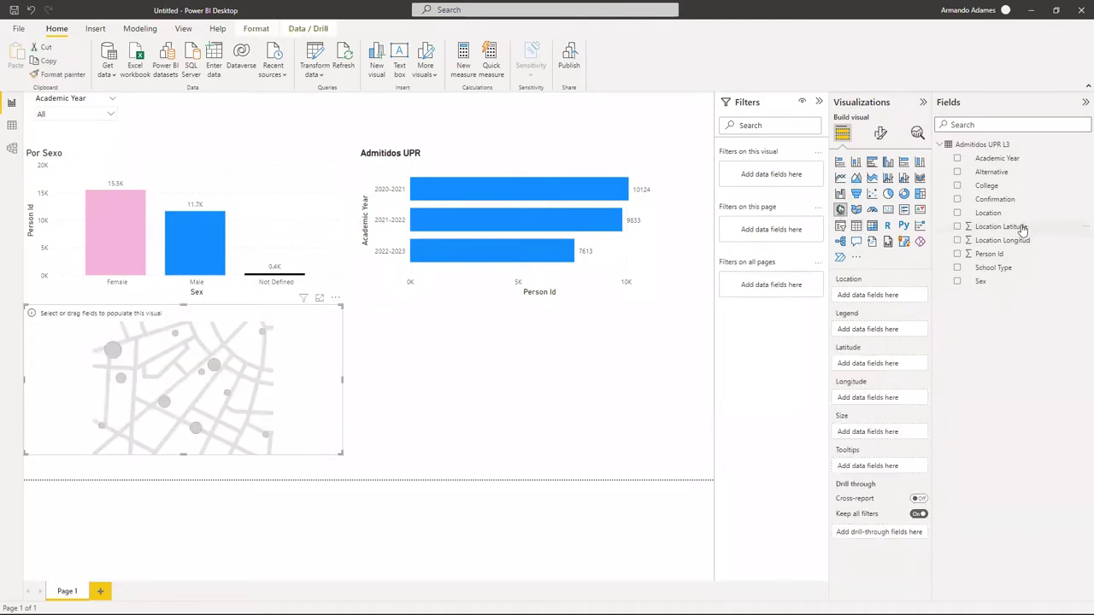
drag(1022, 229, 889, 366)
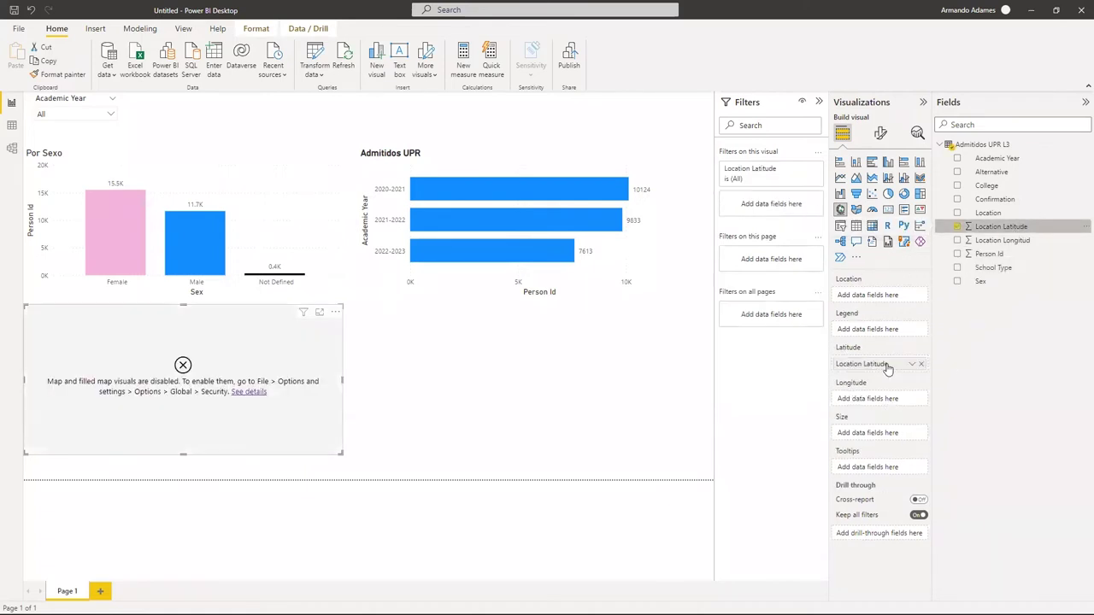
drag(995, 242, 893, 400)
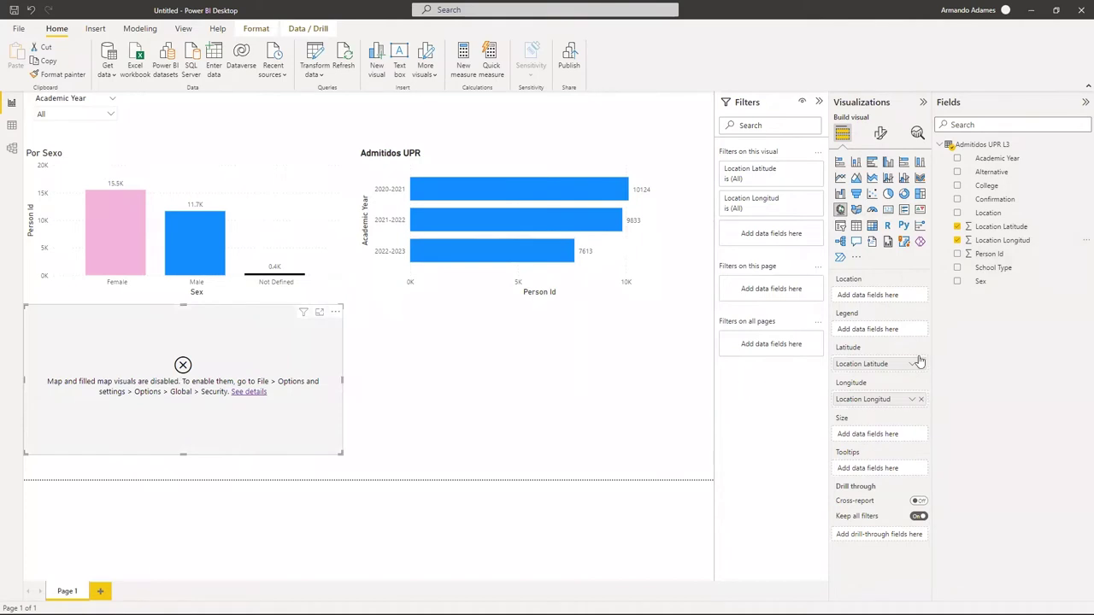
drag(984, 260, 882, 437)
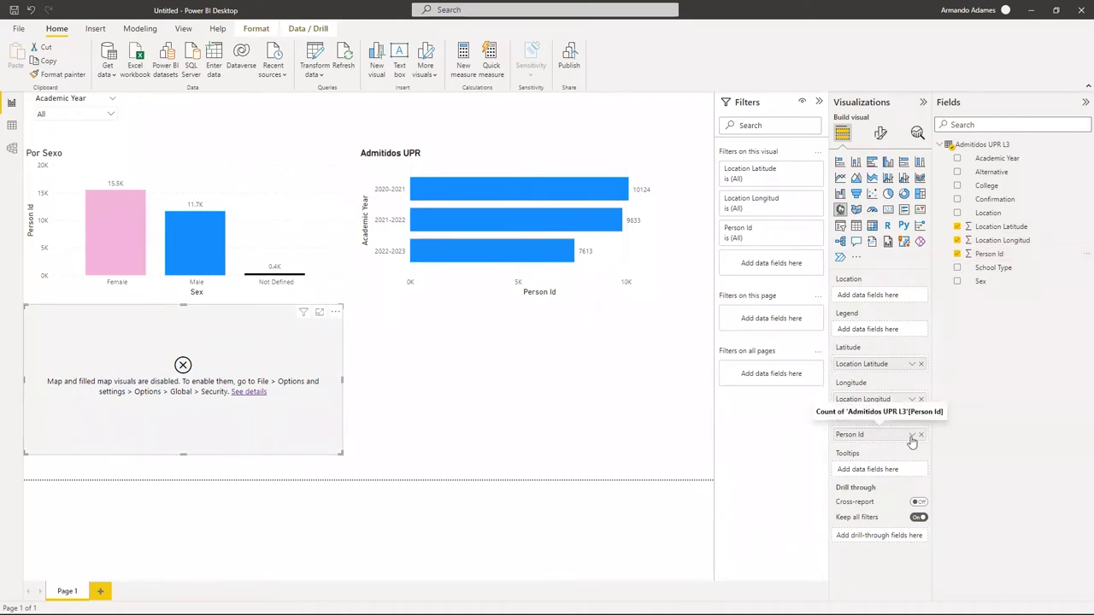
click(912, 438)
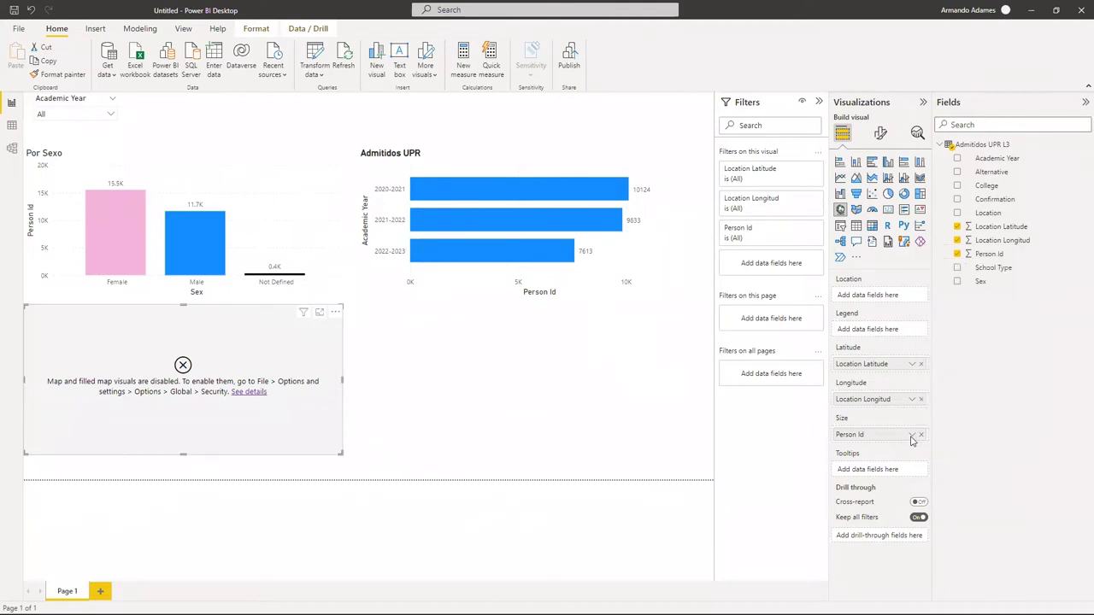
click(983, 434)
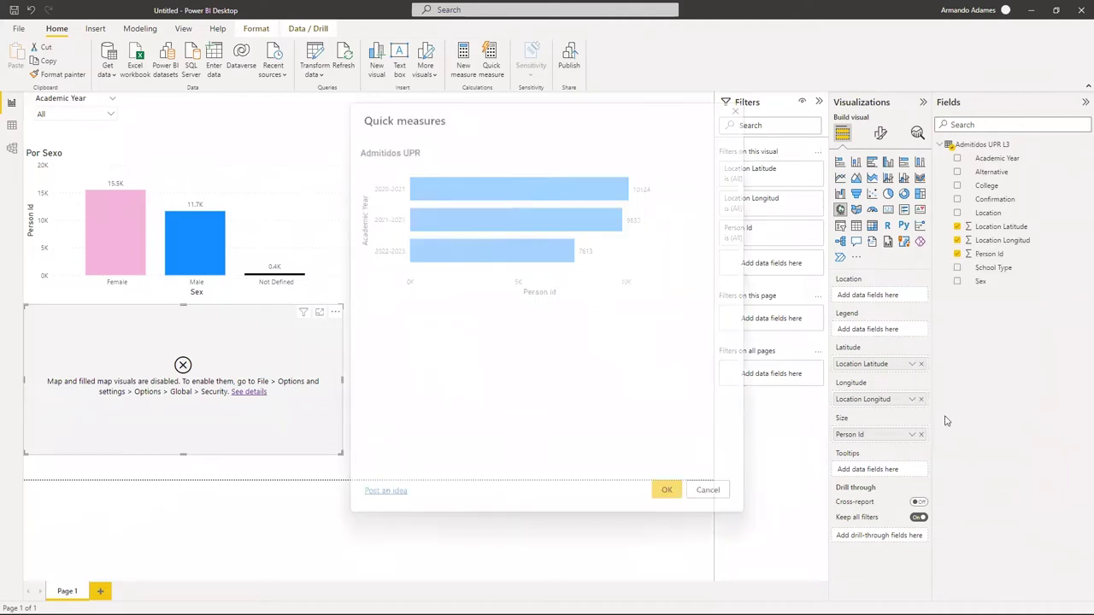
click(708, 489)
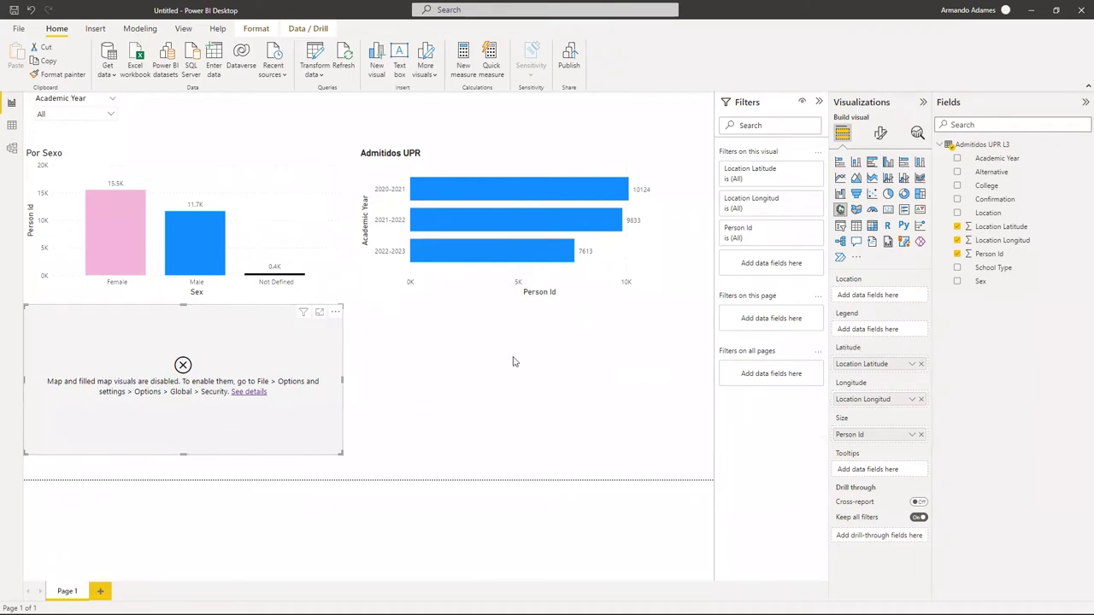
View the details of the map visual's error and delete the map from the page.
click(252, 393)
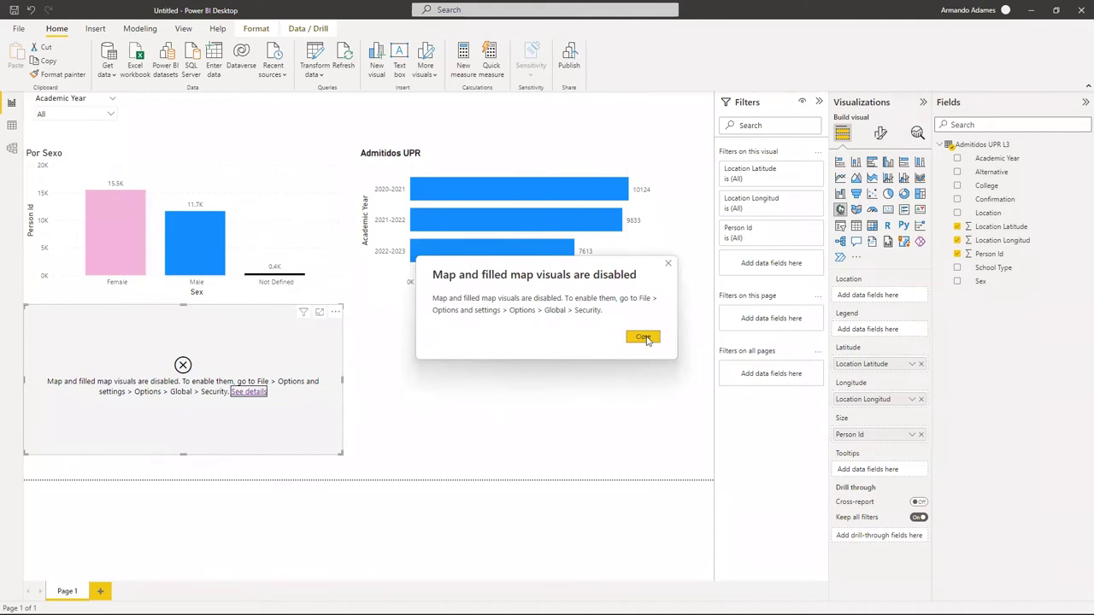
click(643, 338)
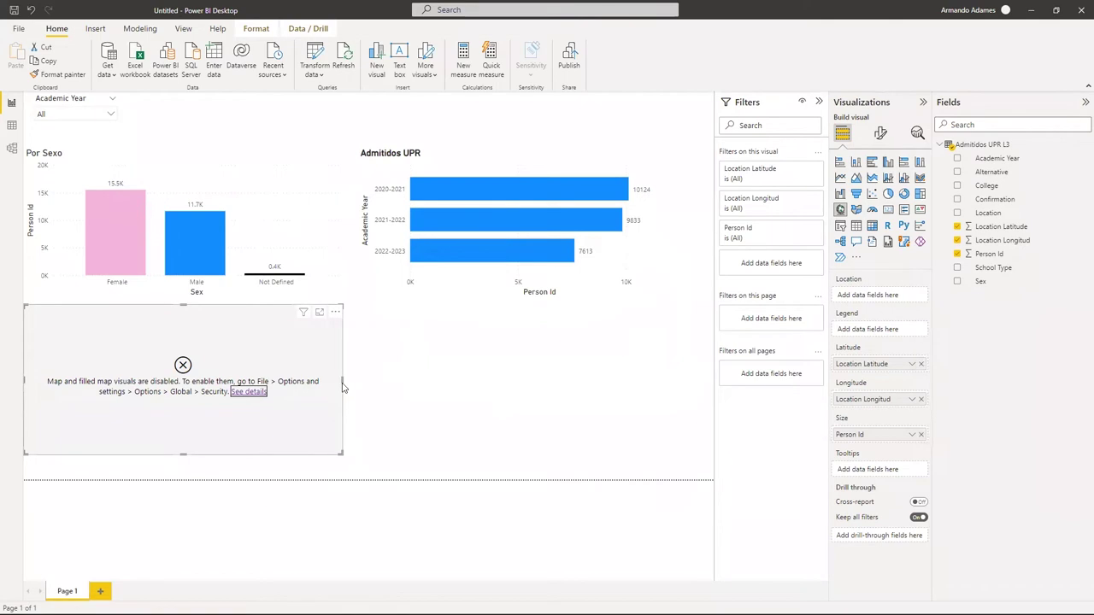
key(Delete)
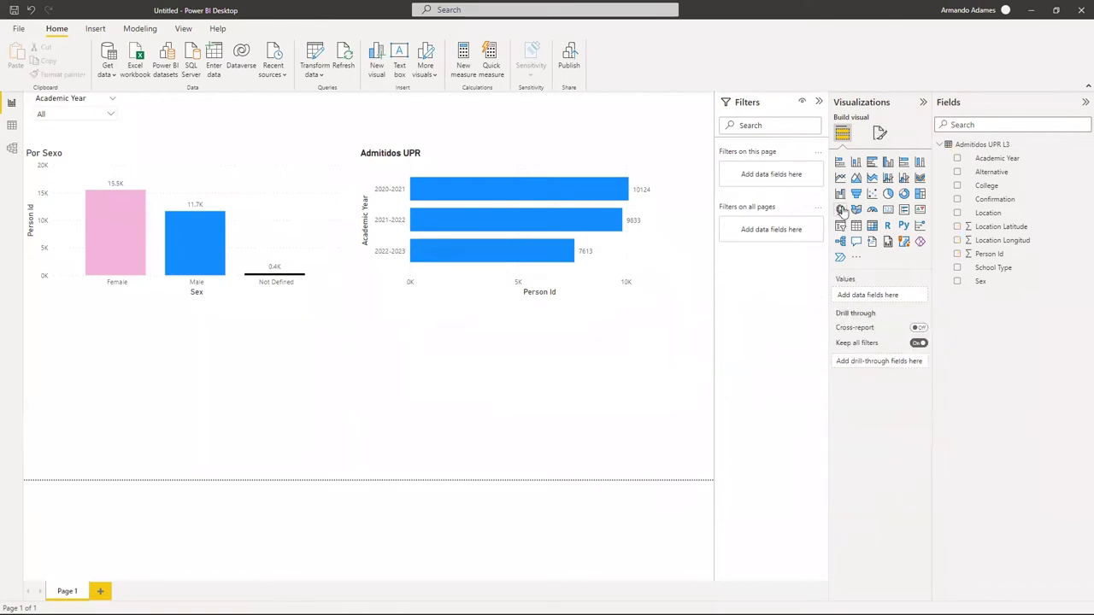
Rebuild the map with Location Latitude, Location Longitud, Person Id as size and Location as legend, and widen it to about half again its width.
click(840, 210)
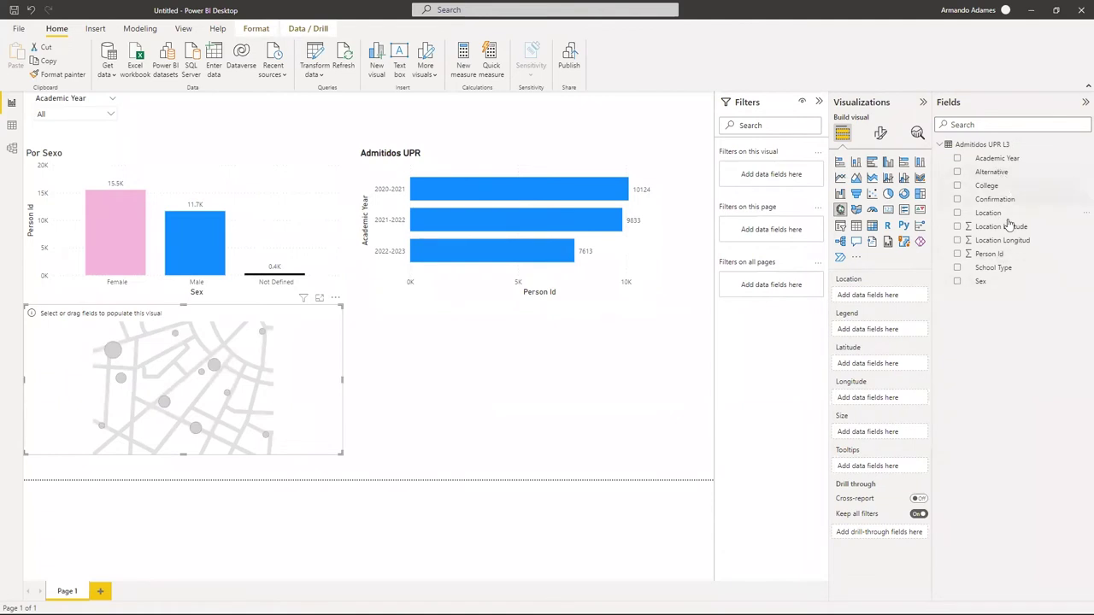
drag(1010, 233, 907, 358)
drag(996, 242, 891, 399)
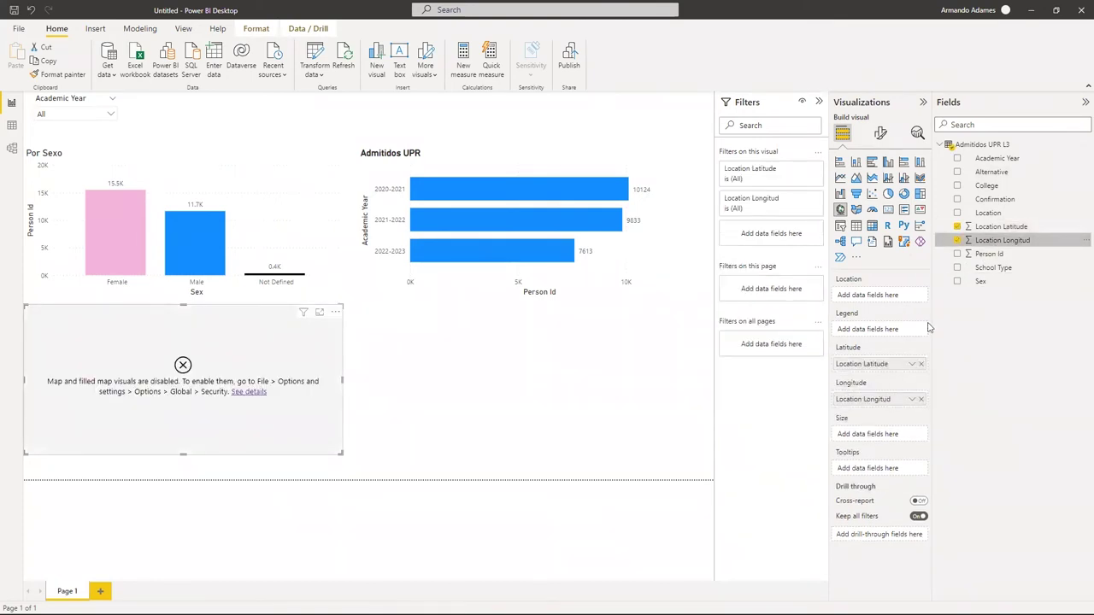
drag(989, 257, 880, 437)
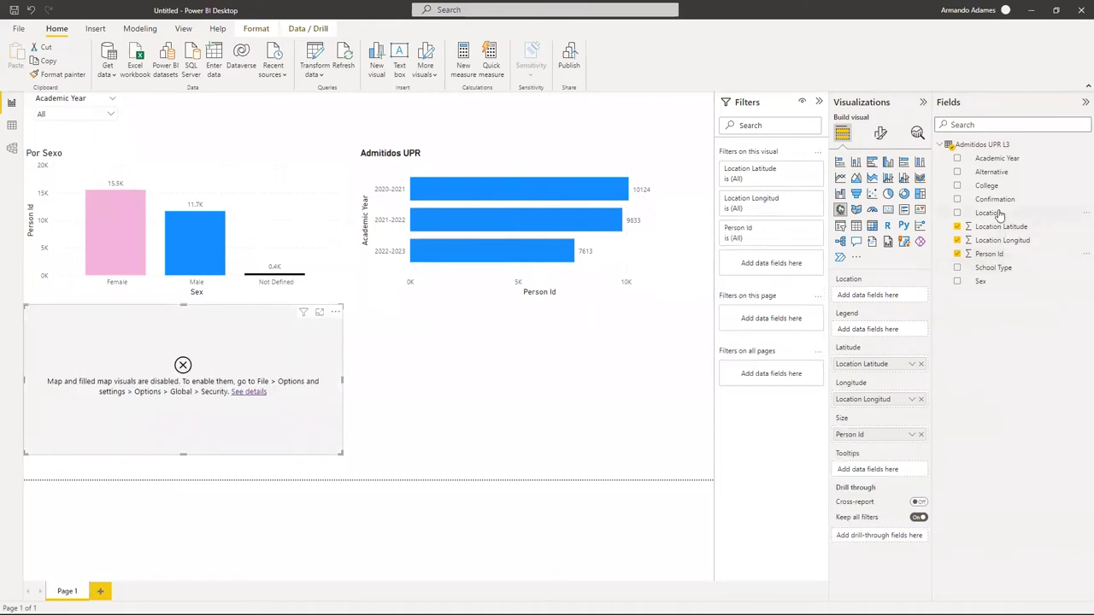
drag(998, 215, 891, 332)
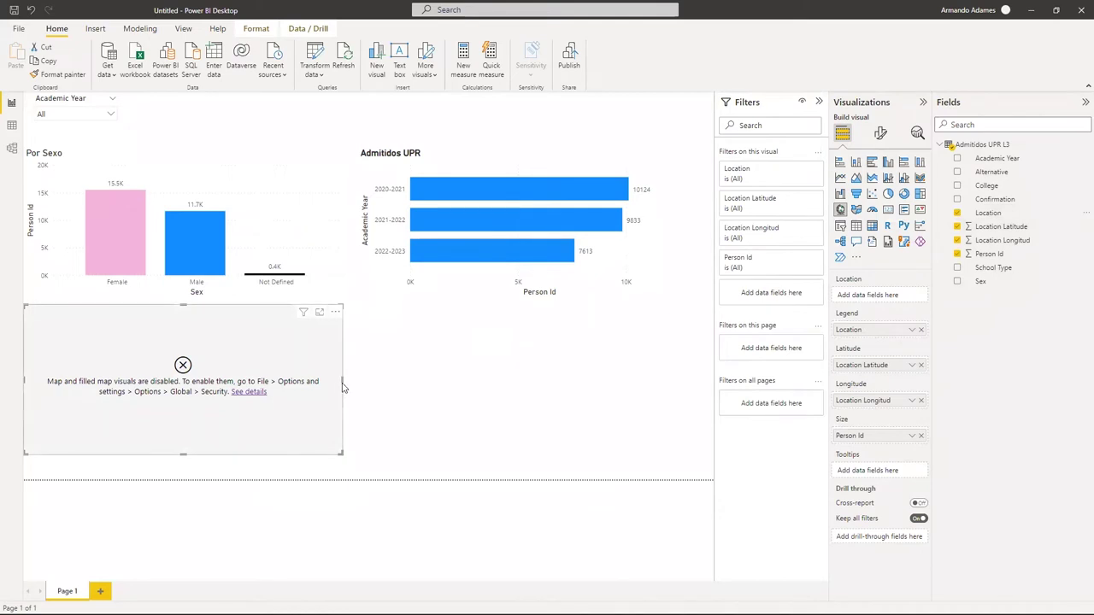
drag(341, 382, 517, 385)
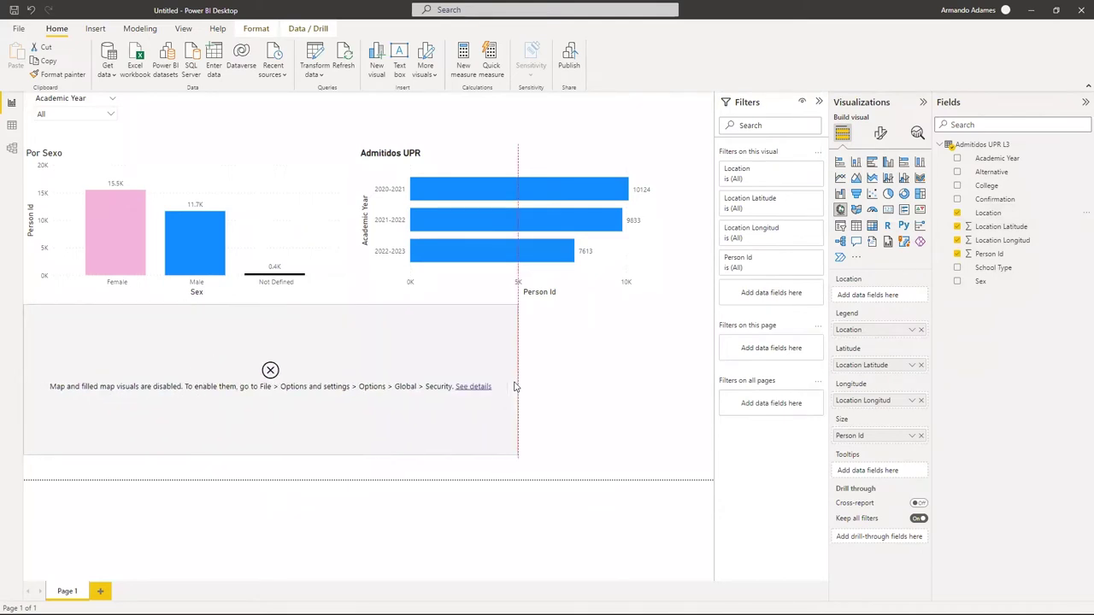
Read the map error's details and examine the global Security options for a setting that enables map visuals.
click(481, 392)
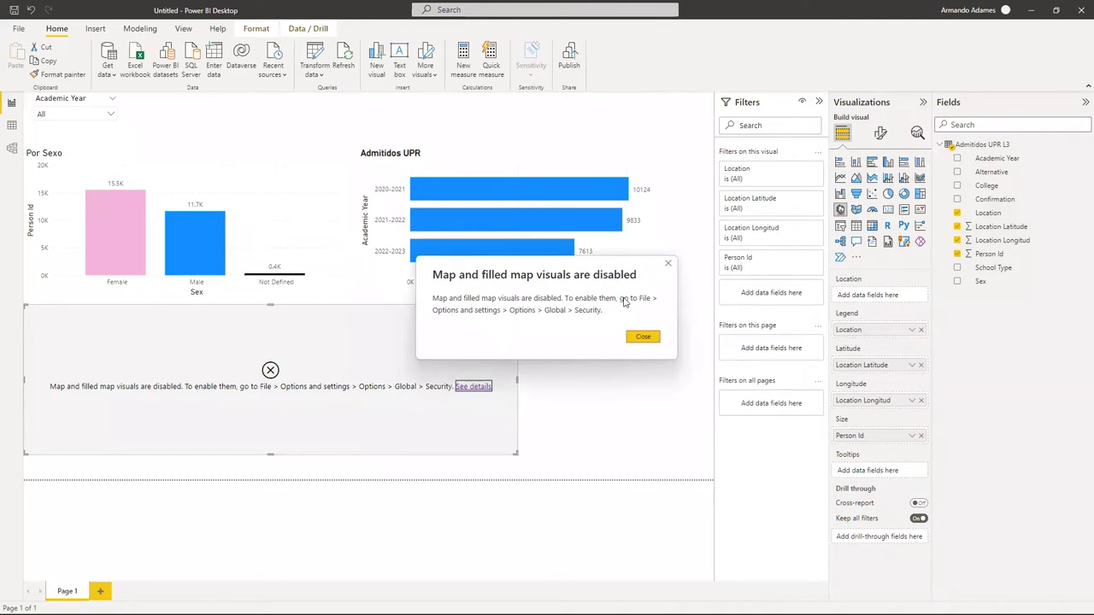
click(492, 312)
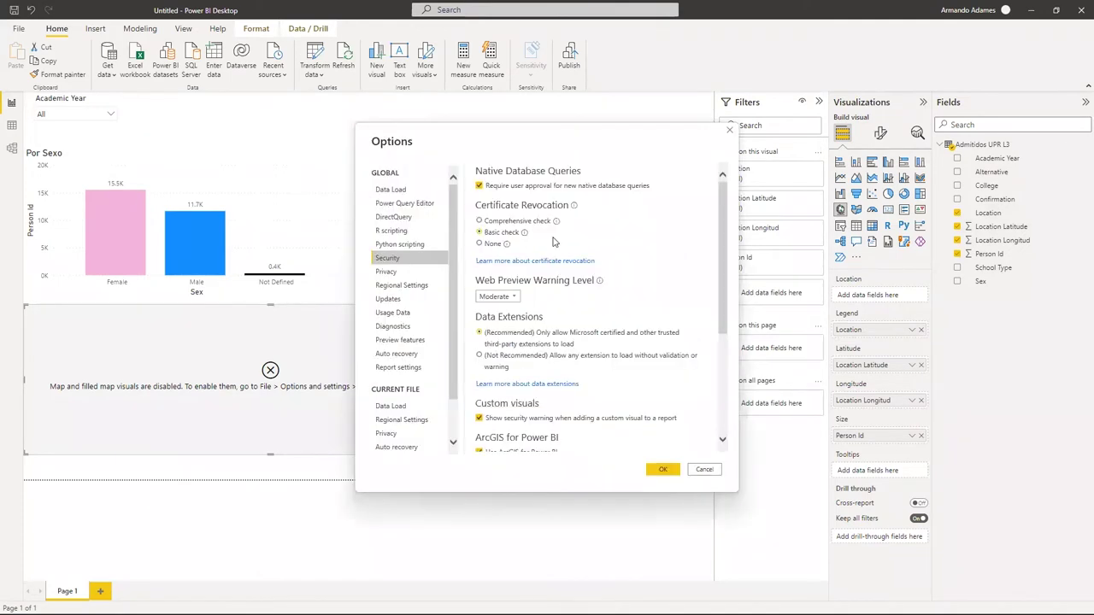
click(699, 470)
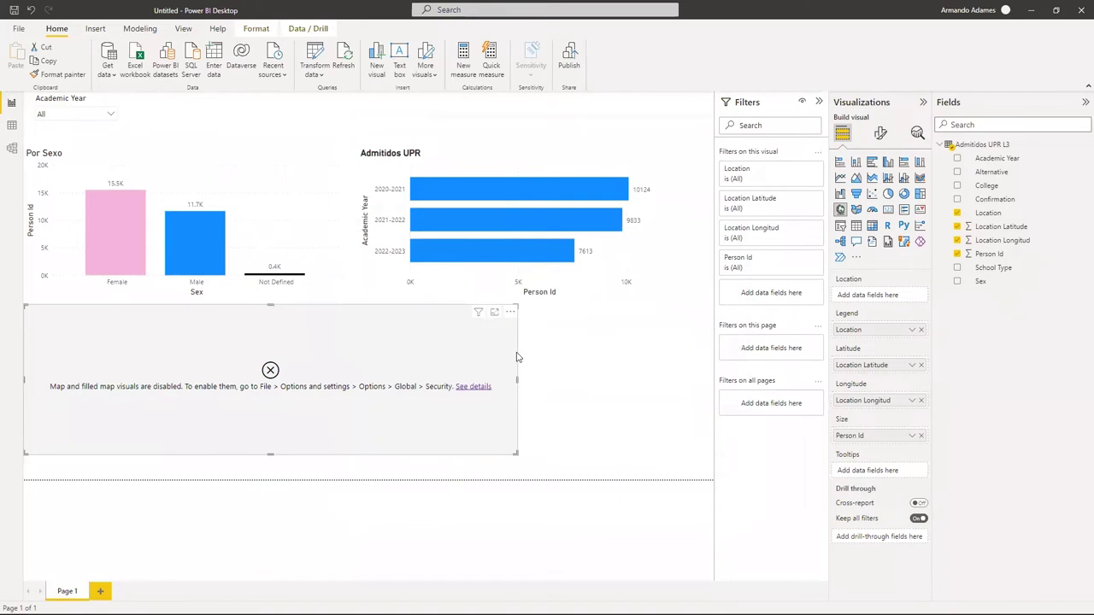
Delete the widened map visual below the two charts.
click(564, 348)
click(510, 344)
key(Delete)
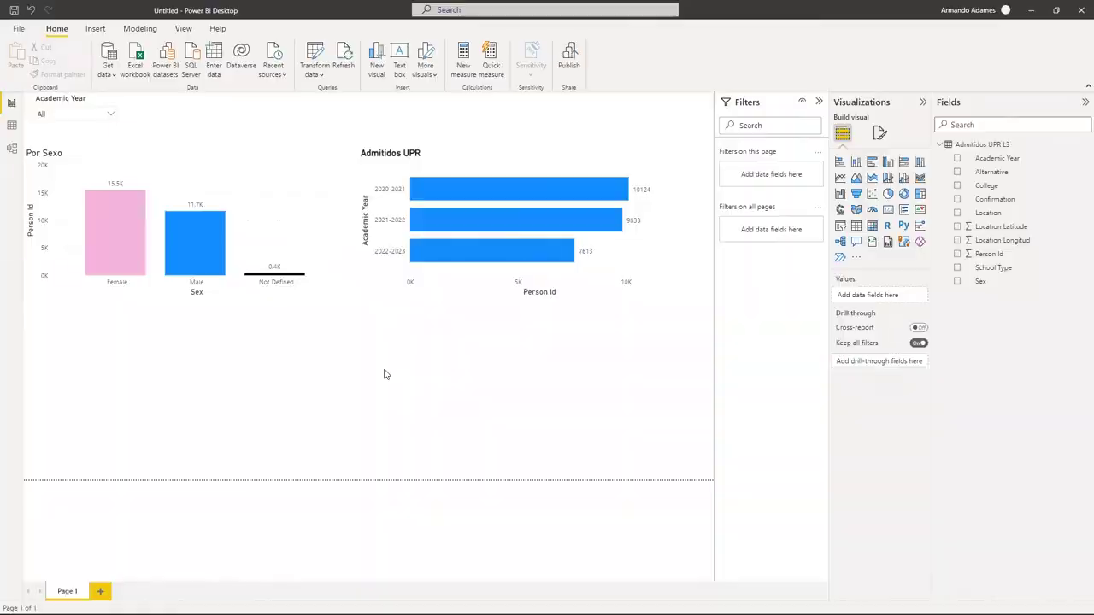
Launch a second Power BI Desktop window through Windows search and return to the report with the admissions charts.
key(alt+Tab)
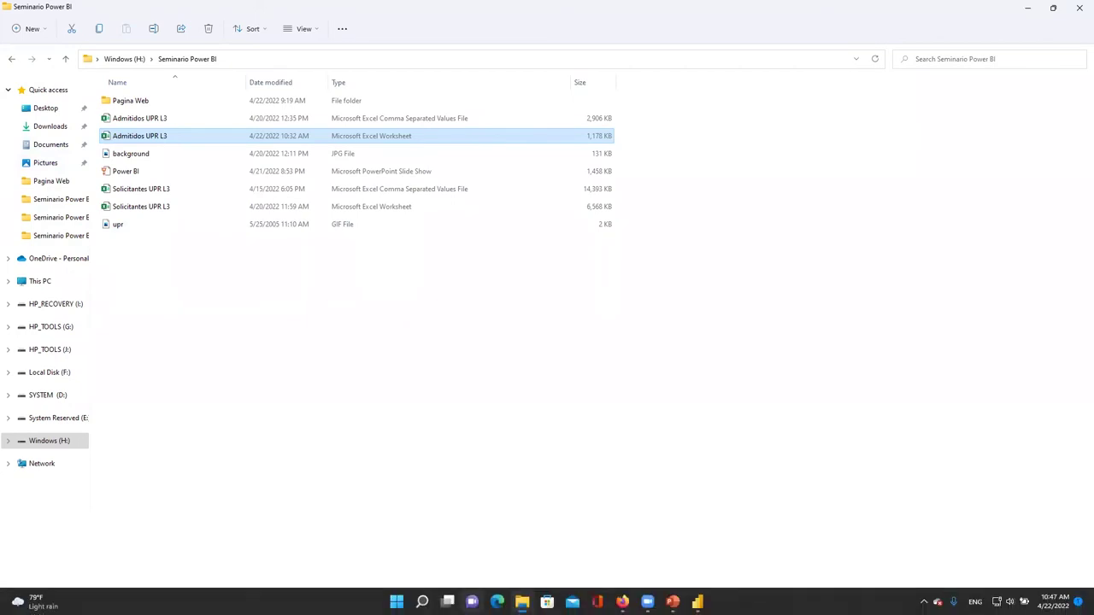
click(397, 601)
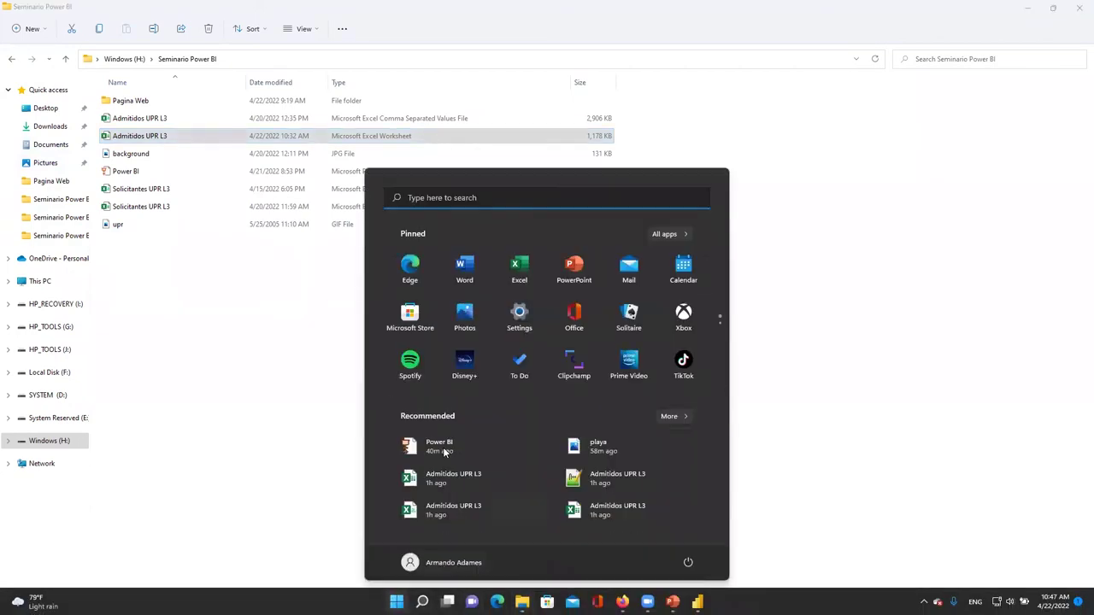
text(power)
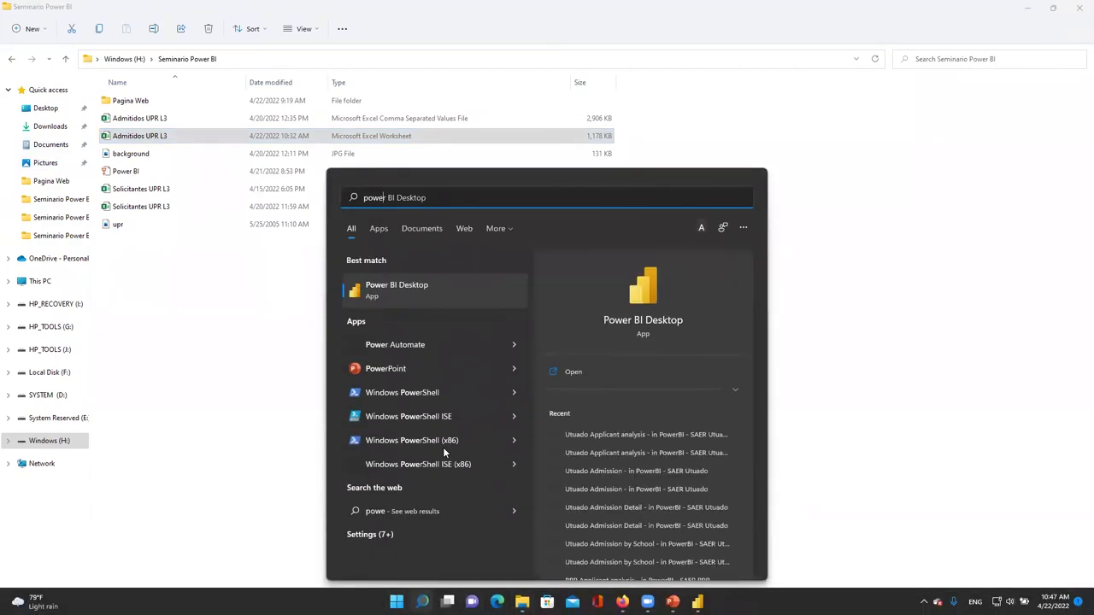
key(Return)
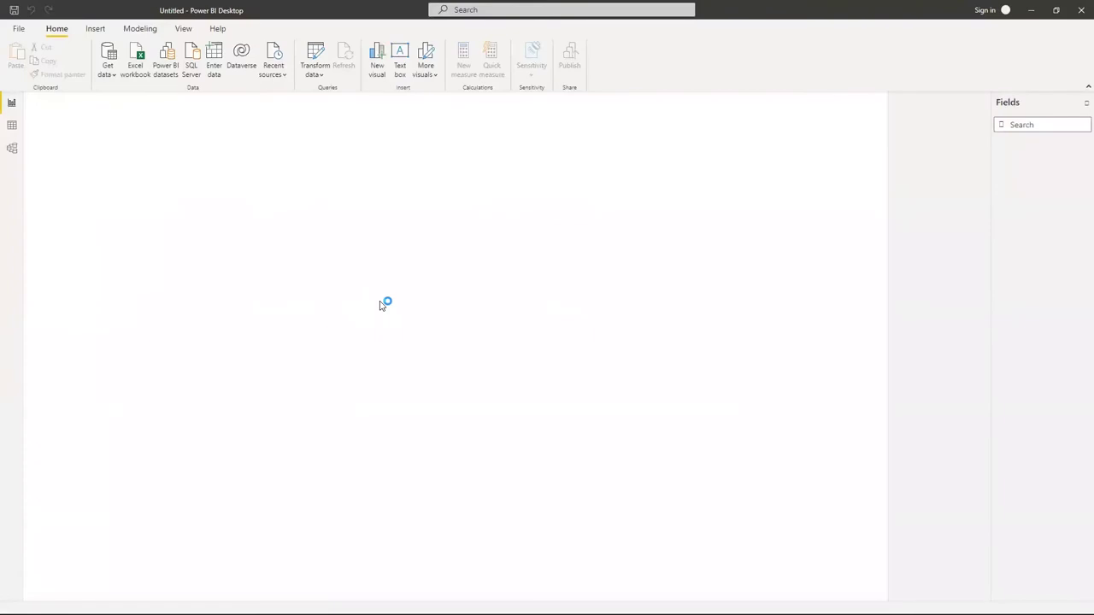
key(alt+Tab)
click(1028, 8)
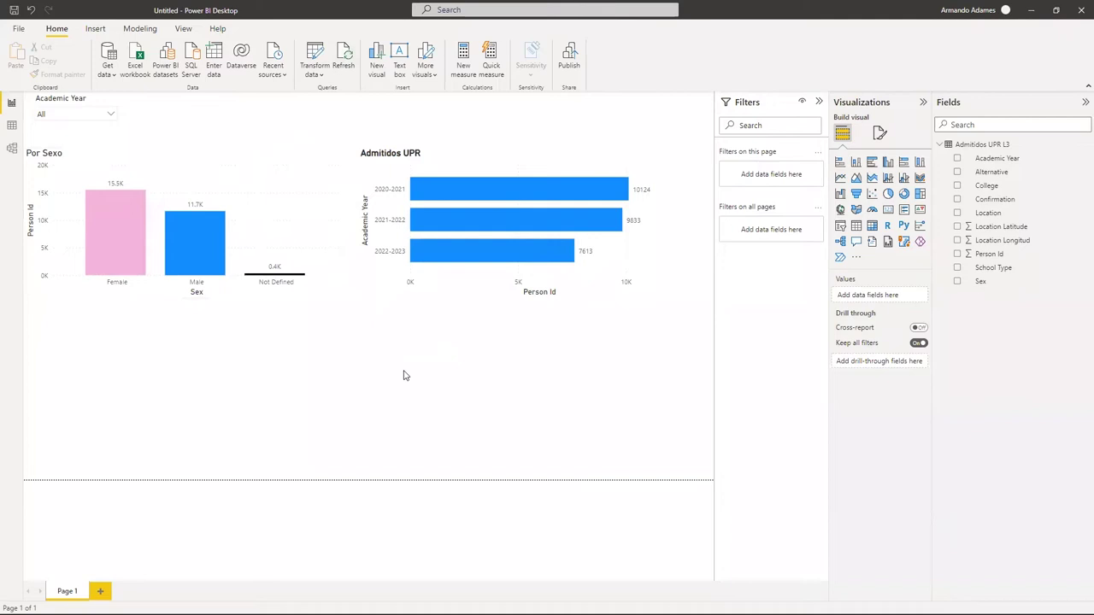
double_click(332, 388)
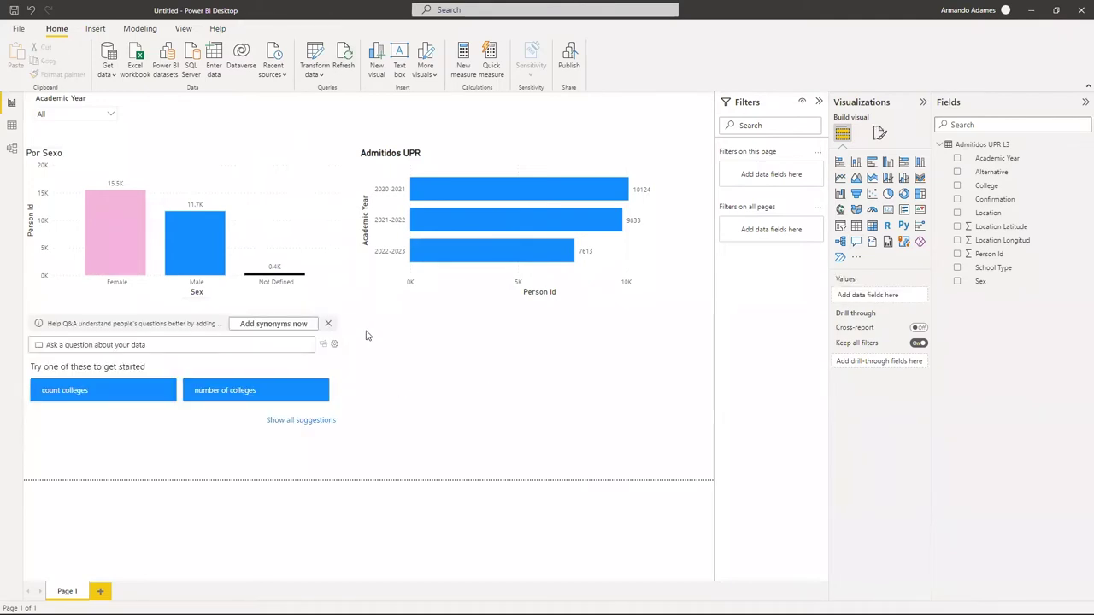
click(332, 326)
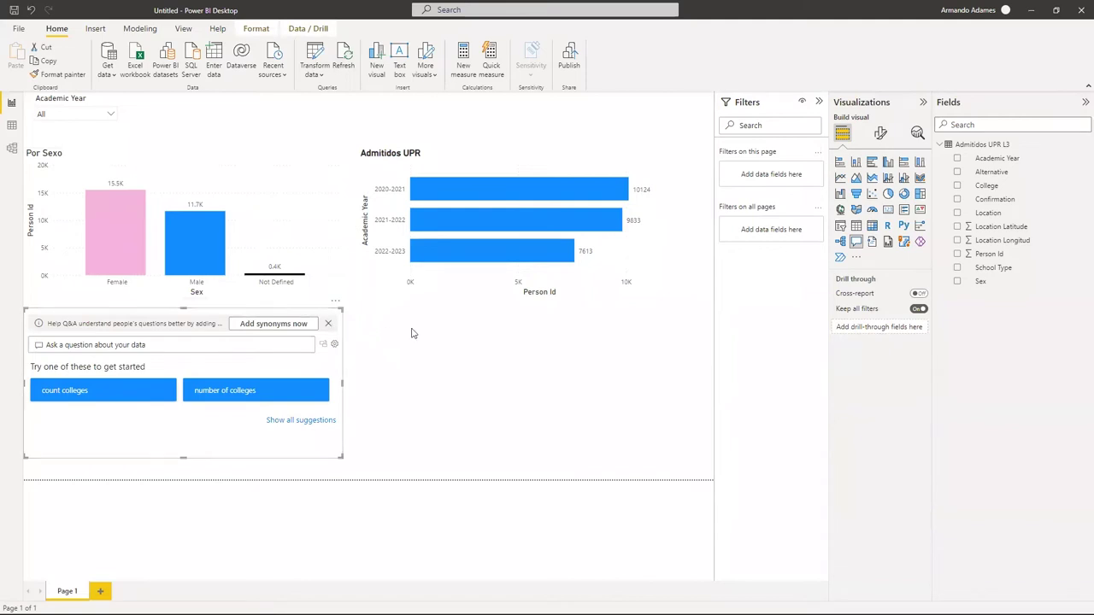
key(Delete)
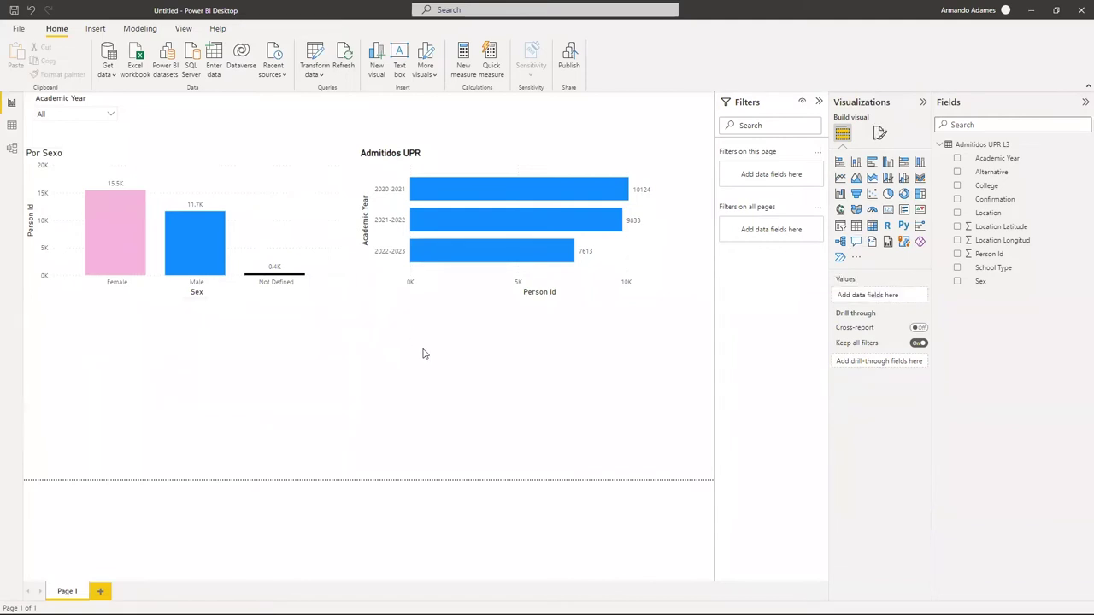
click(201, 160)
click(450, 164)
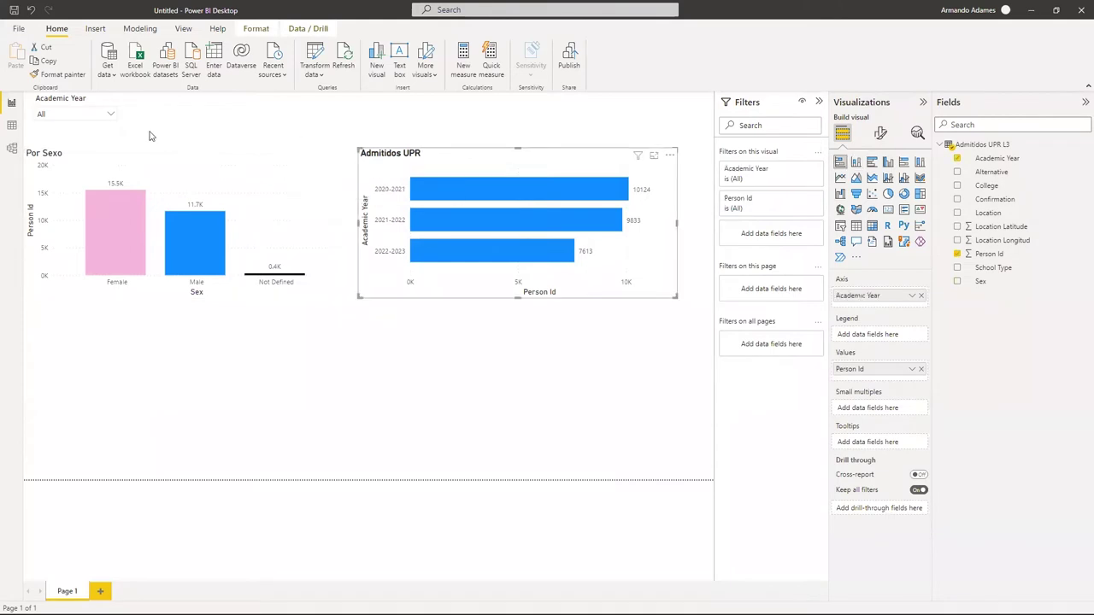
click(89, 104)
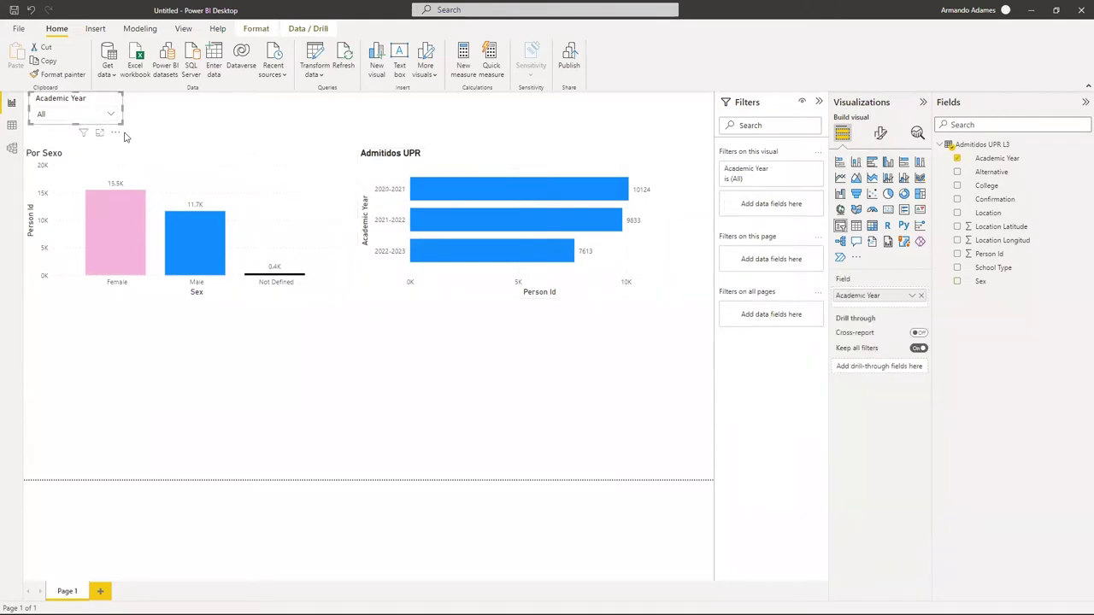
click(187, 157)
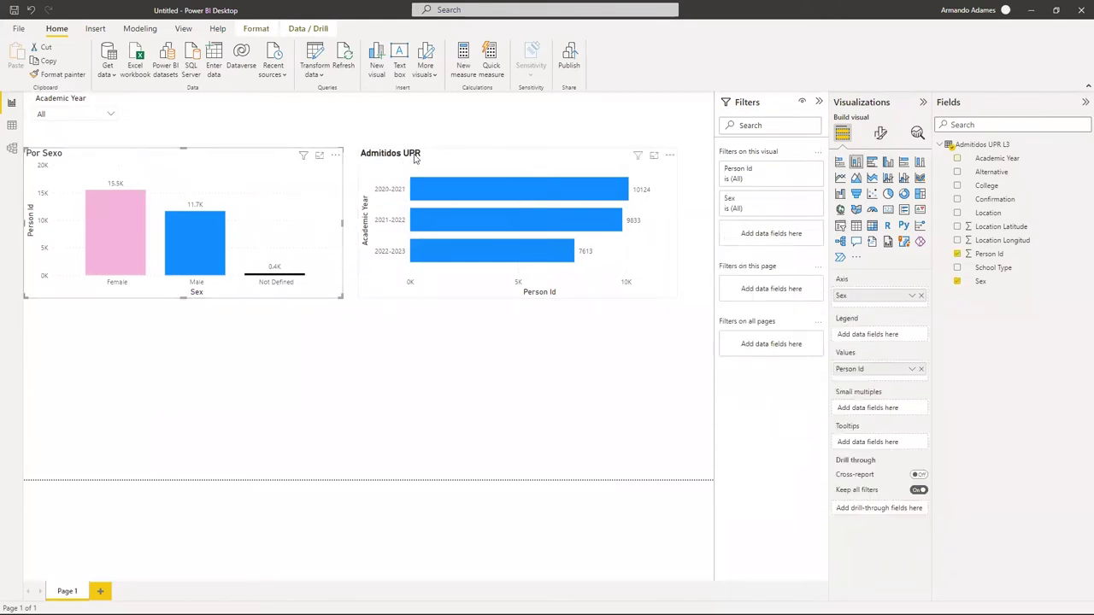
click(477, 162)
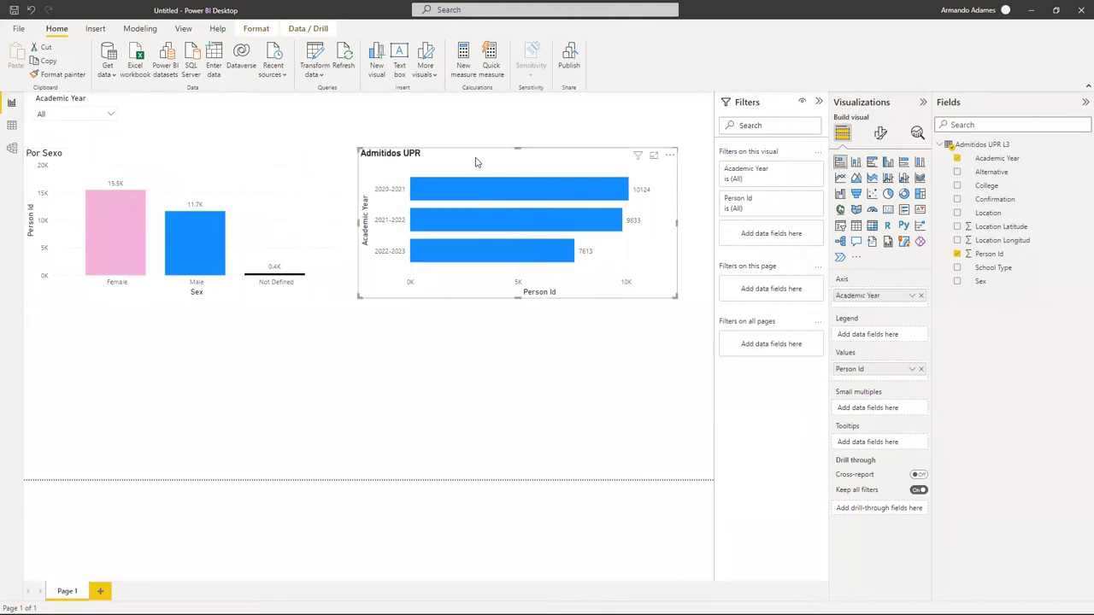
Set the report page's wallpaper to the background image from the Seminario Power BI folder on the Windows (H:) drive.
click(341, 372)
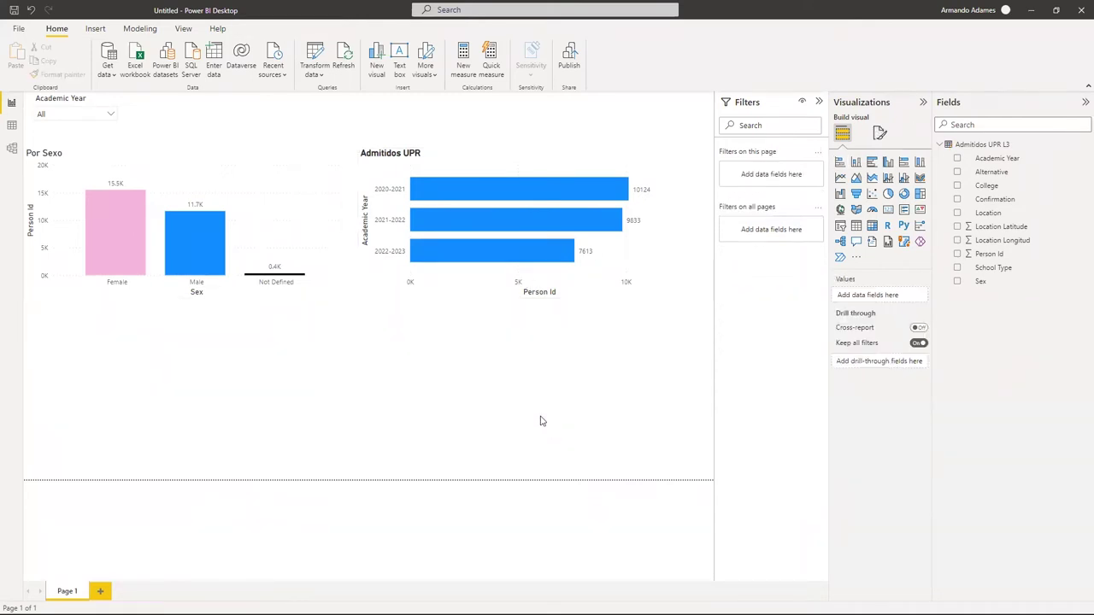
click(880, 135)
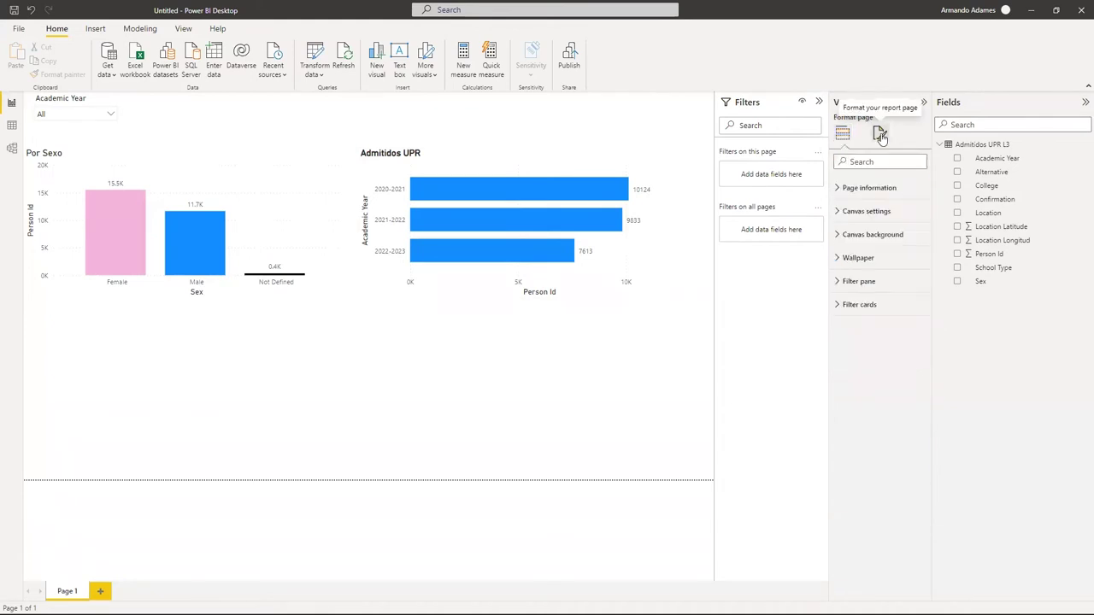
click(432, 367)
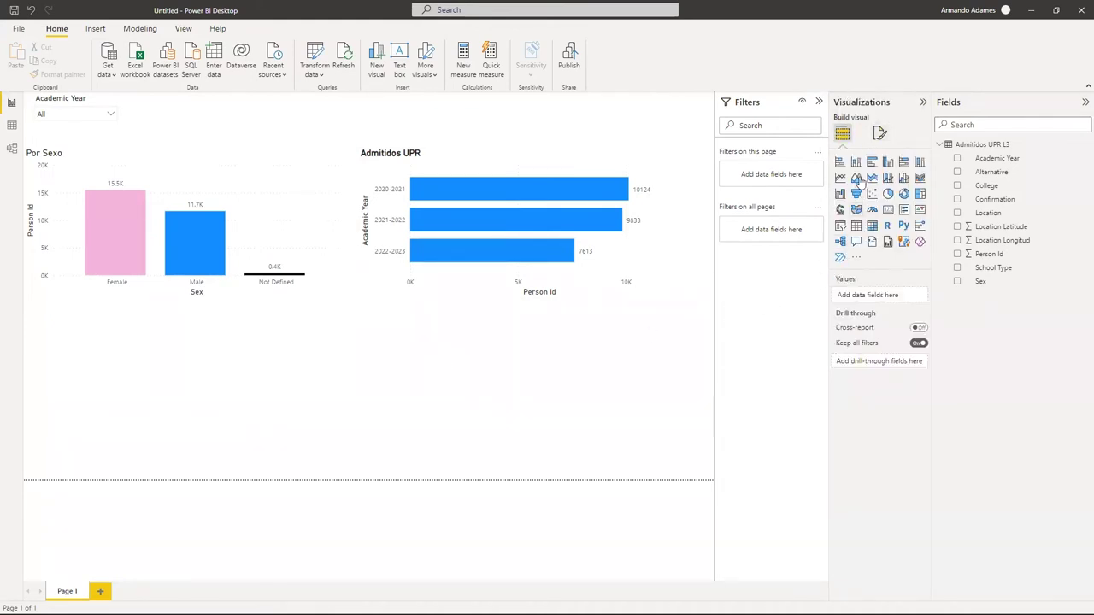
click(880, 134)
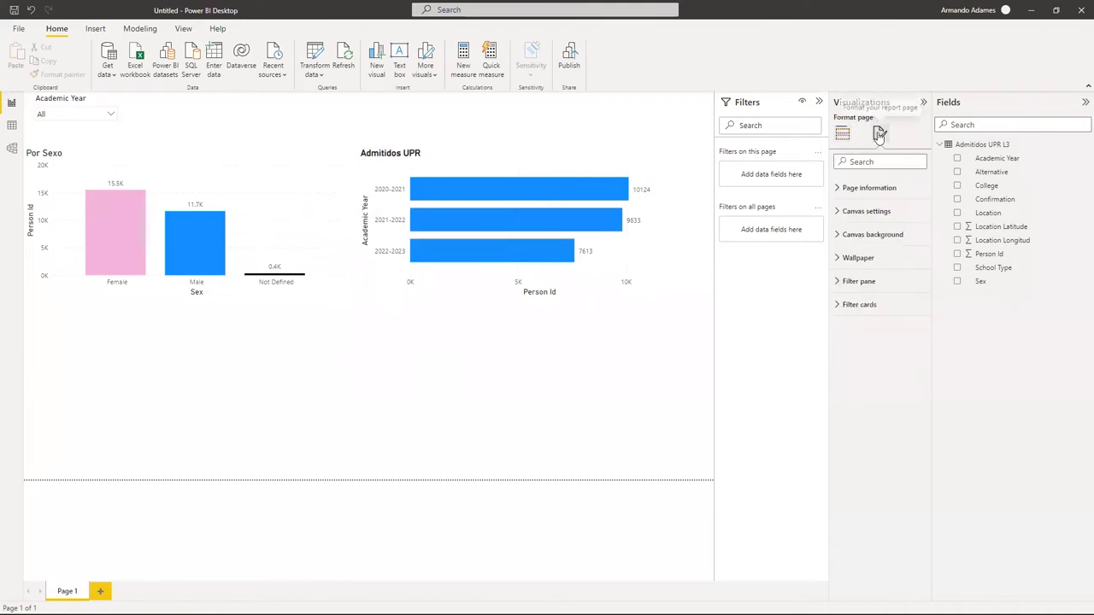
click(839, 259)
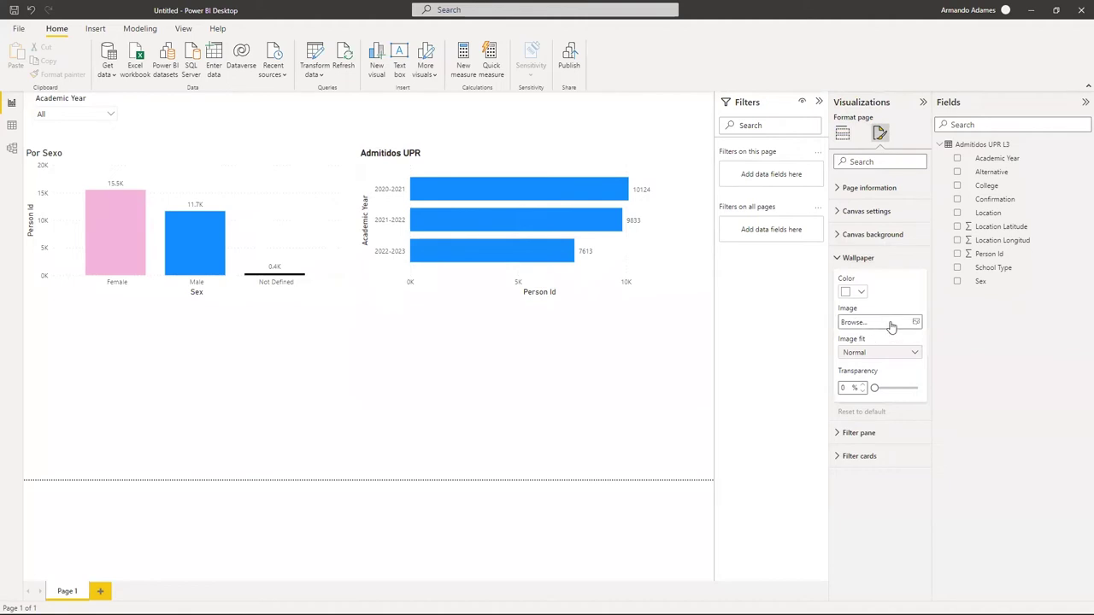
click(917, 324)
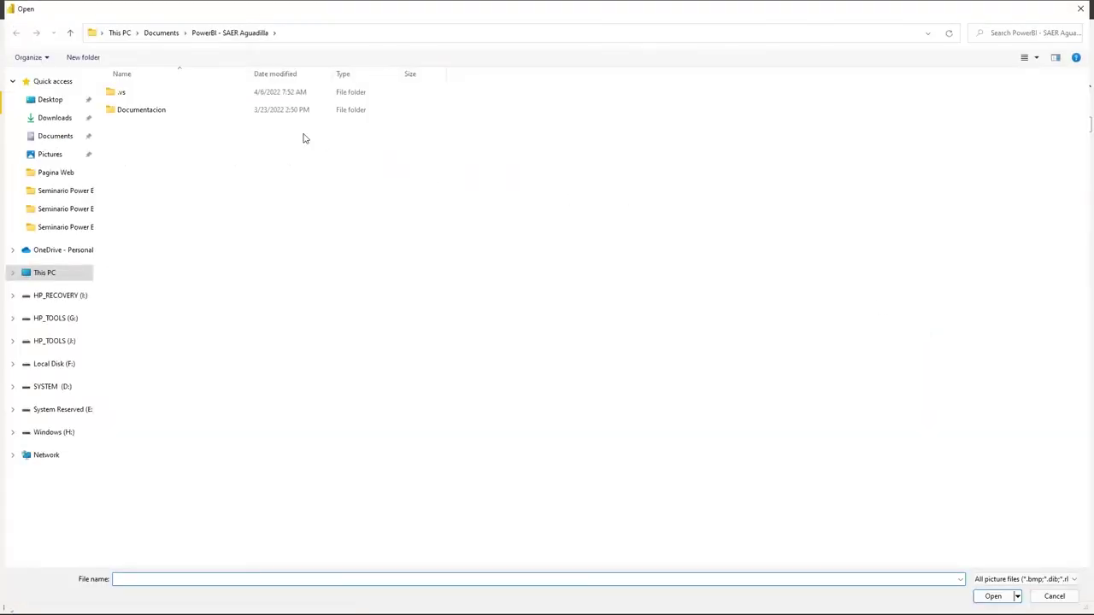
click(68, 433)
double_click(176, 91)
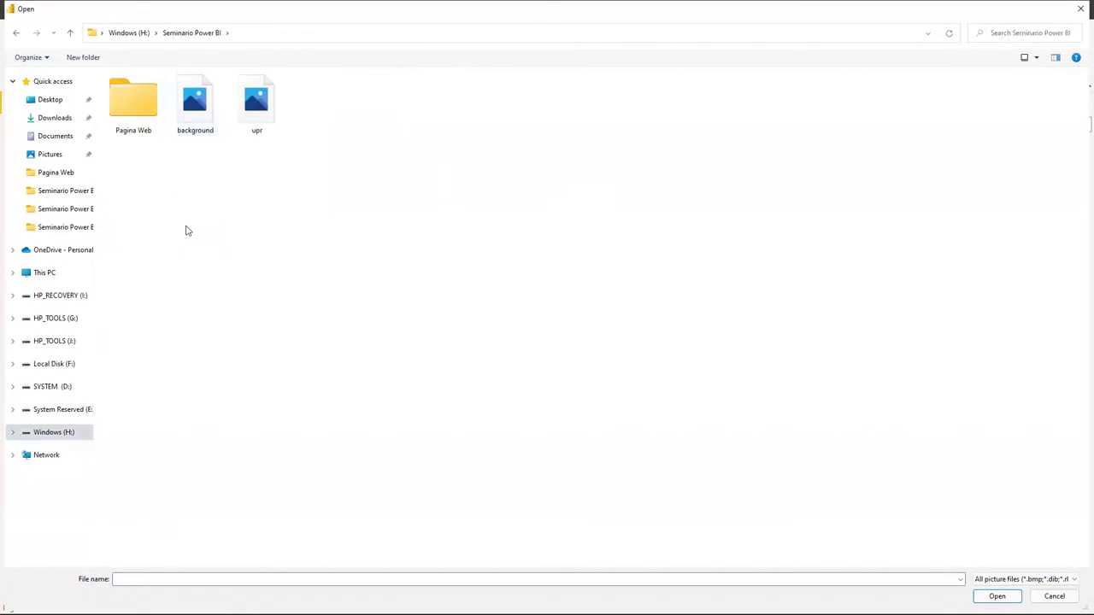
click(196, 118)
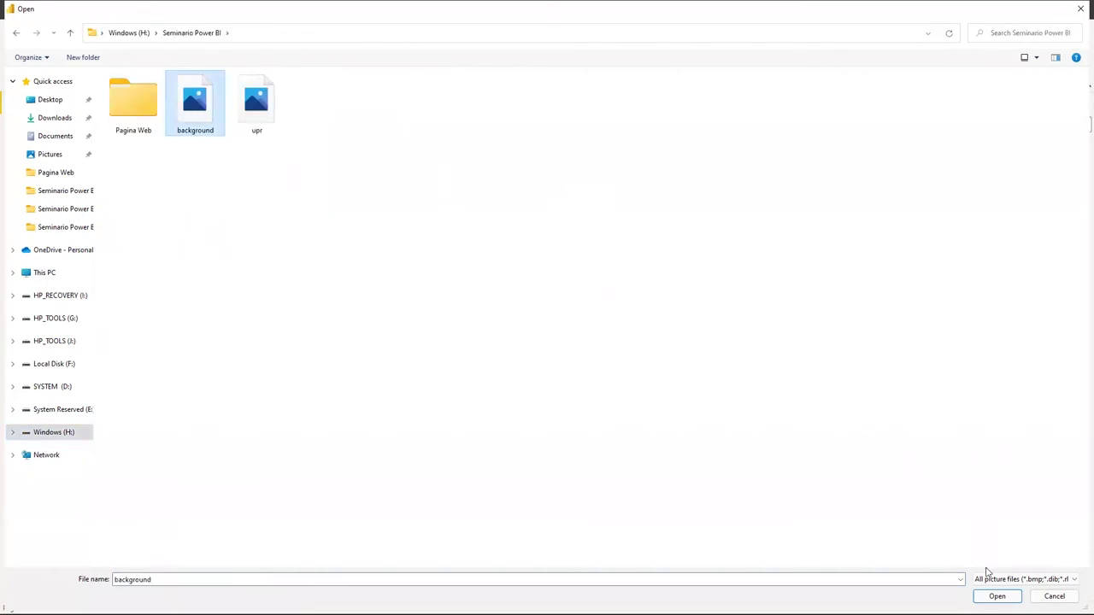
click(997, 596)
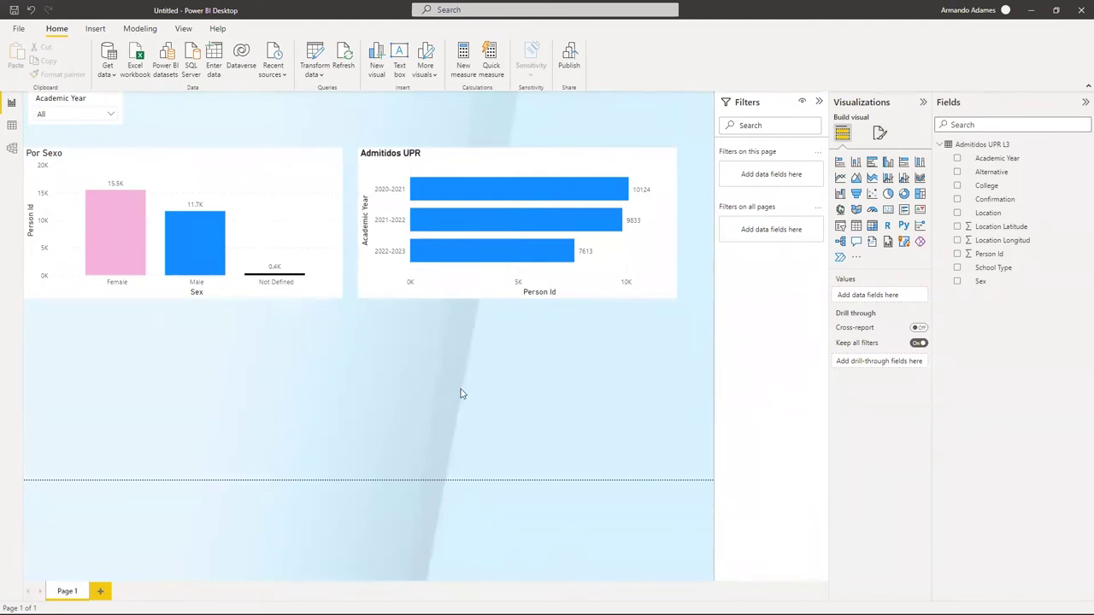
Set the background transparency of the Por Sexo column chart to 80%.
click(225, 160)
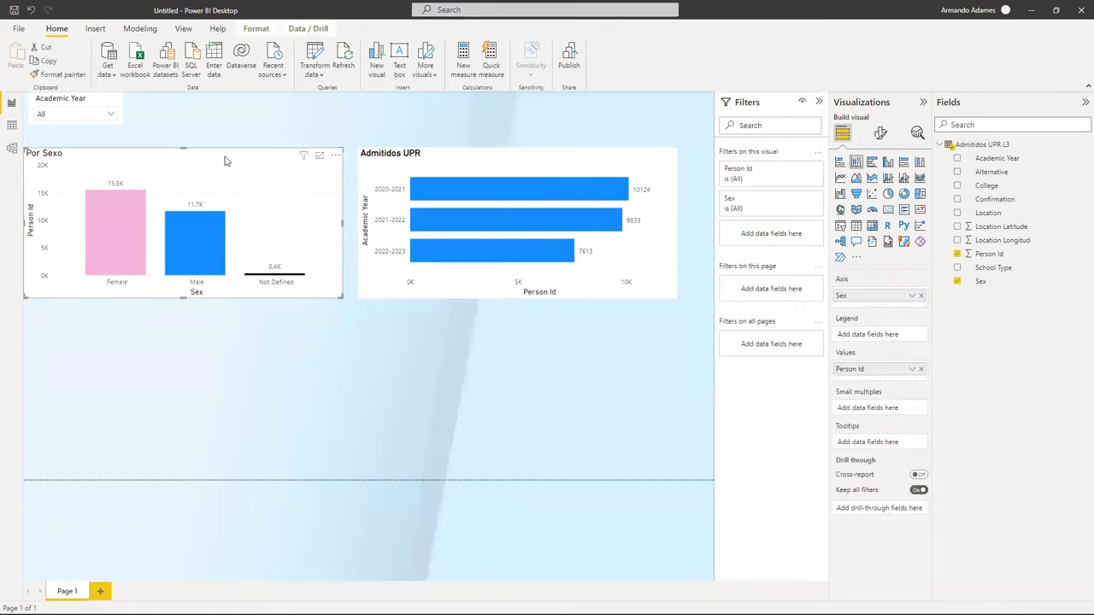
click(880, 133)
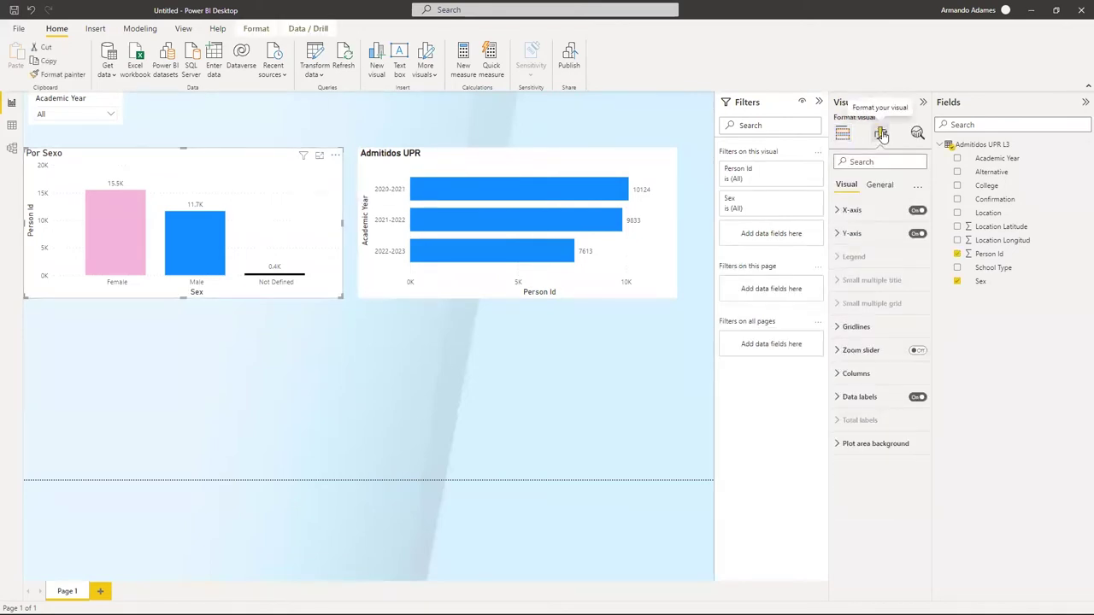
click(884, 188)
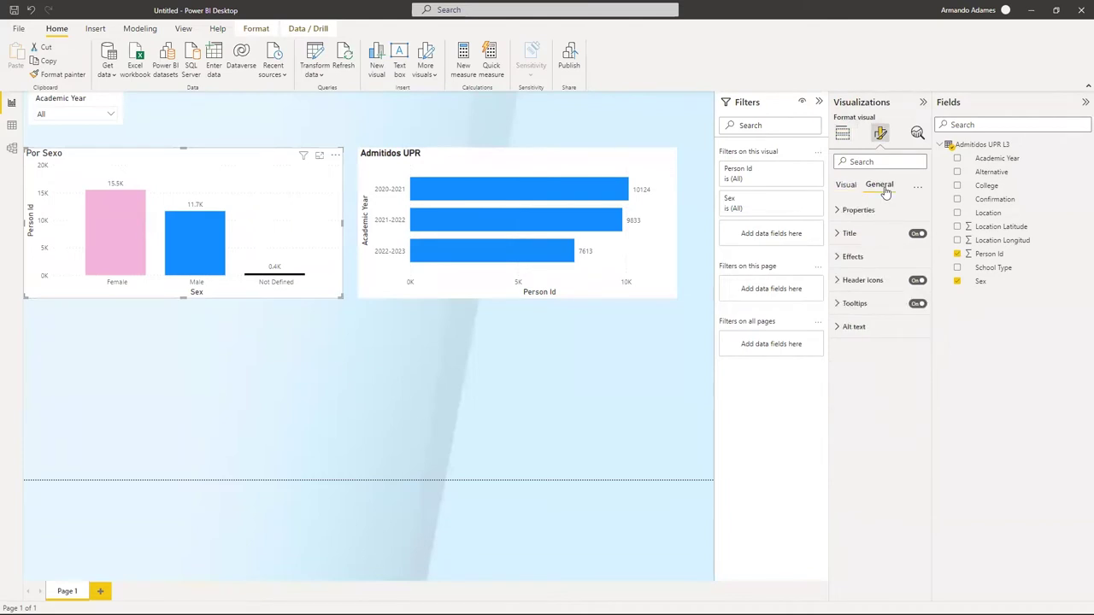
click(839, 211)
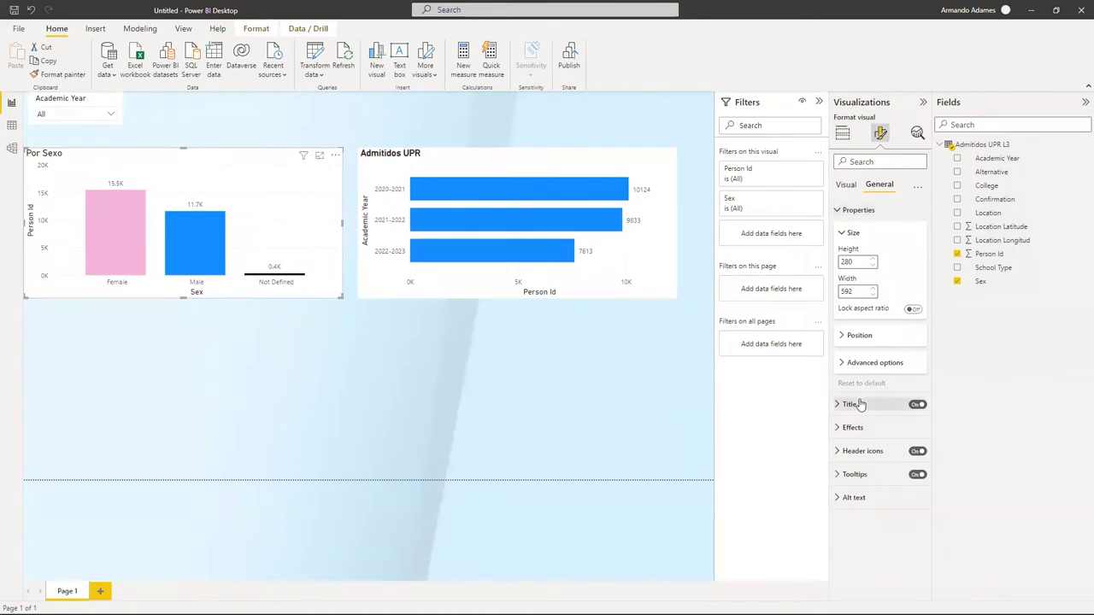
click(844, 363)
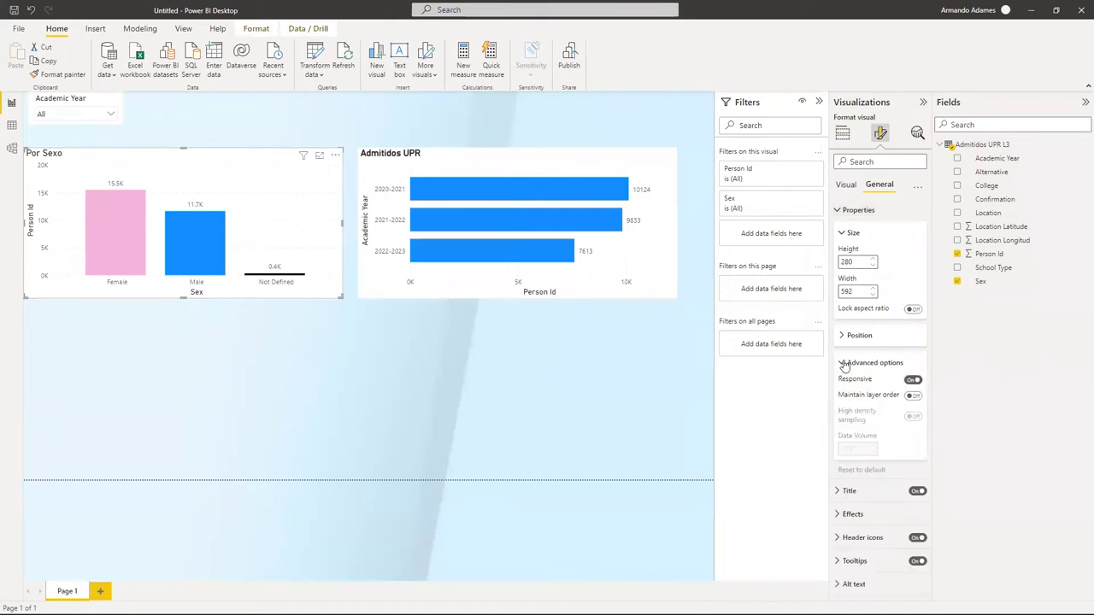
click(844, 514)
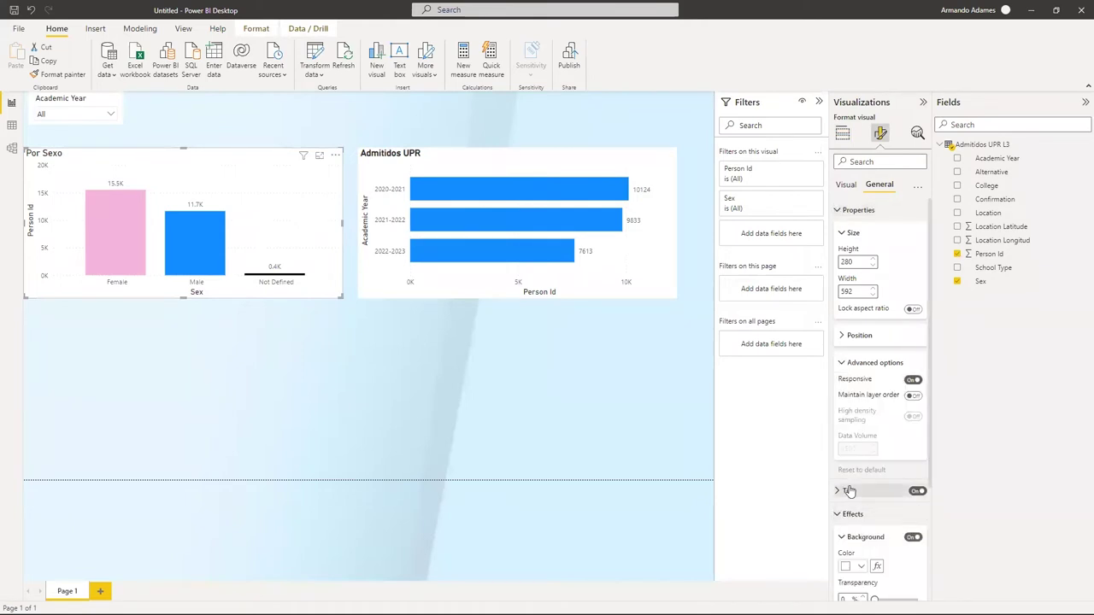
scroll(872, 479, down, 3)
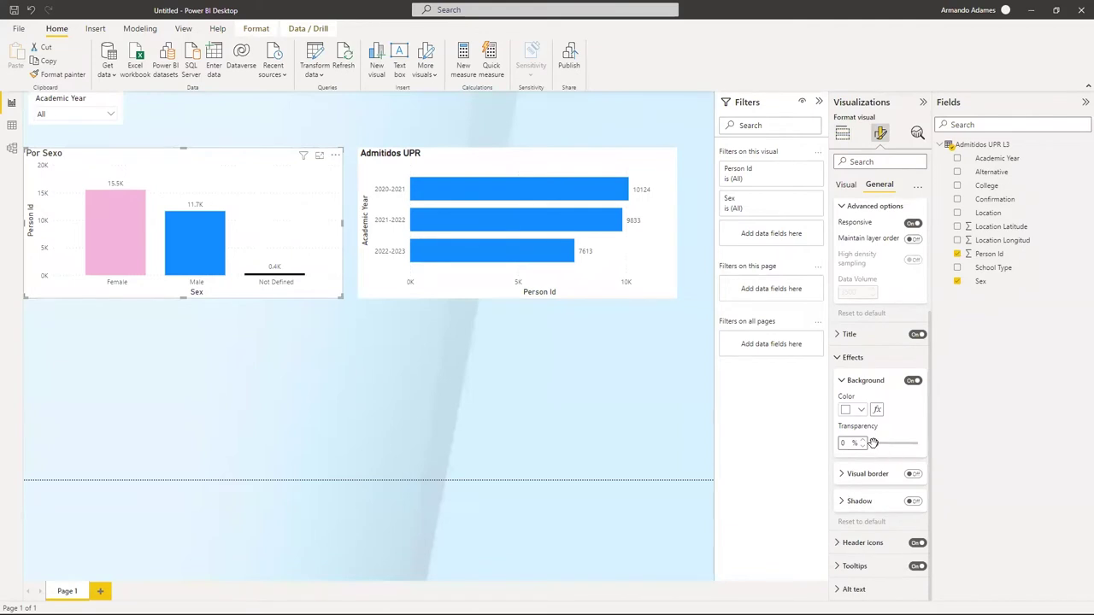
click(892, 444)
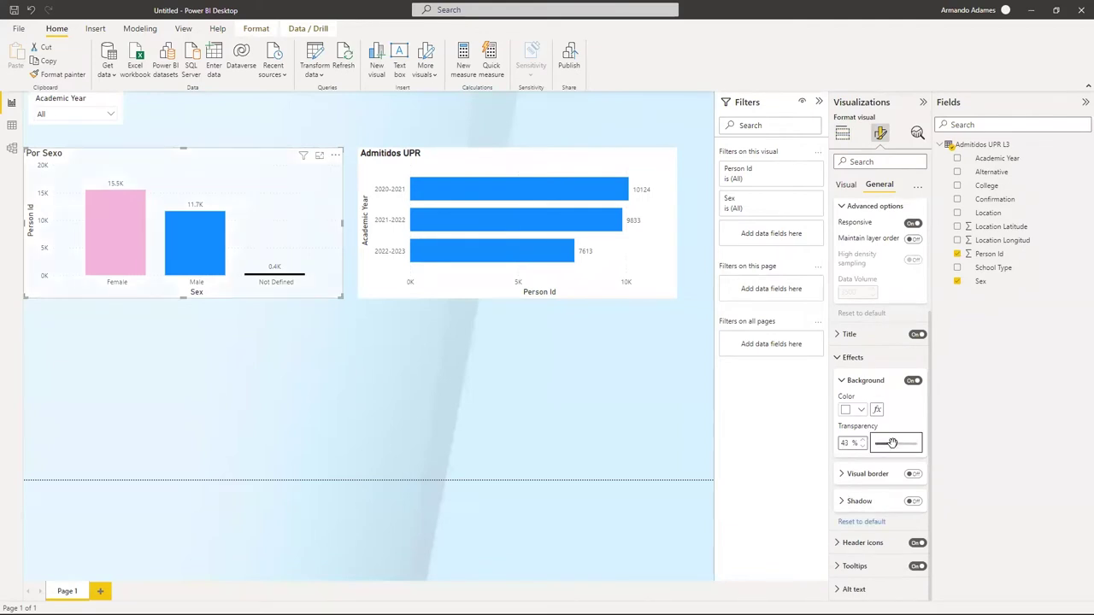
click(911, 443)
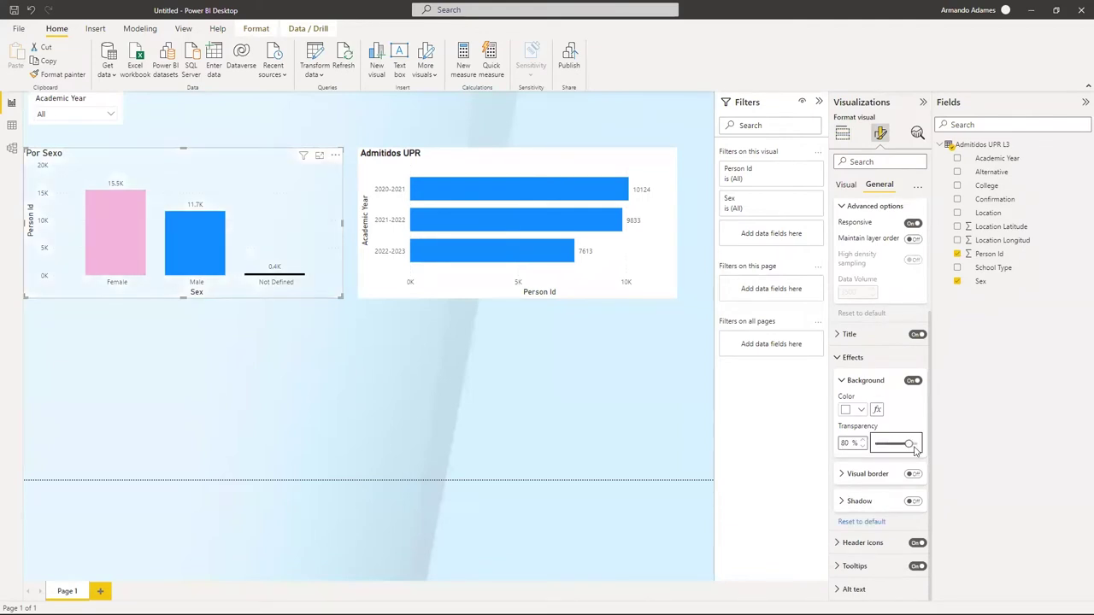
click(401, 354)
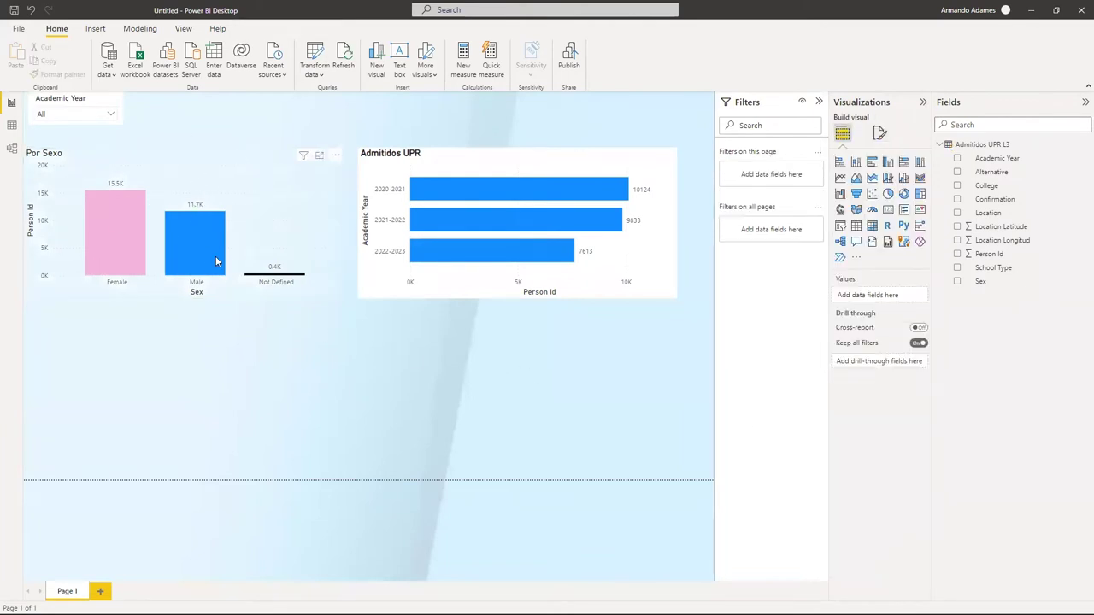
Set the background transparency of the Admitidos UPR bar chart to 95%.
click(462, 163)
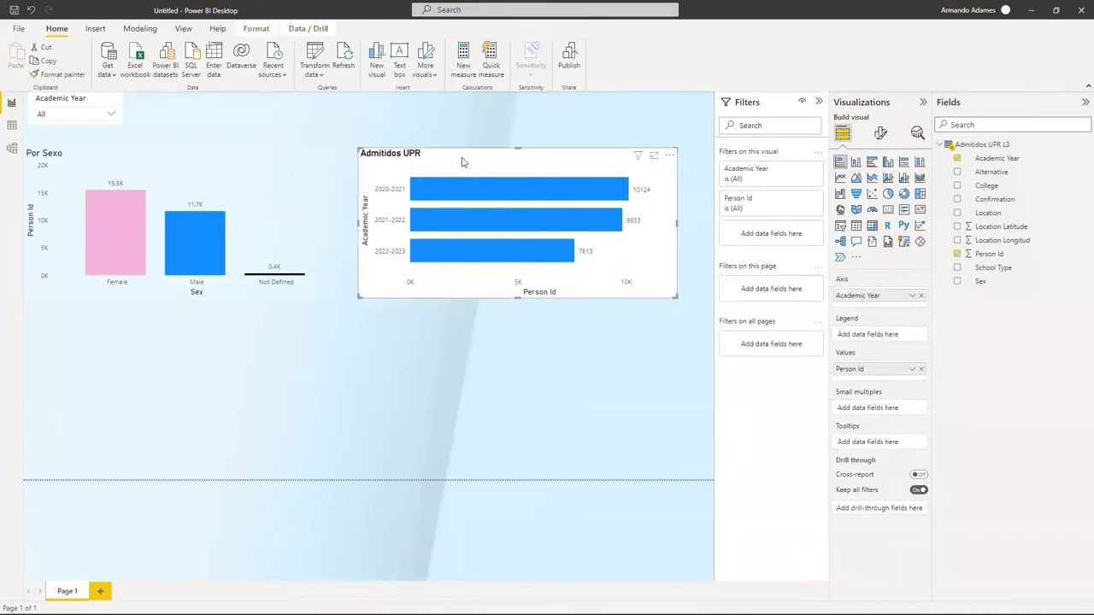
click(880, 133)
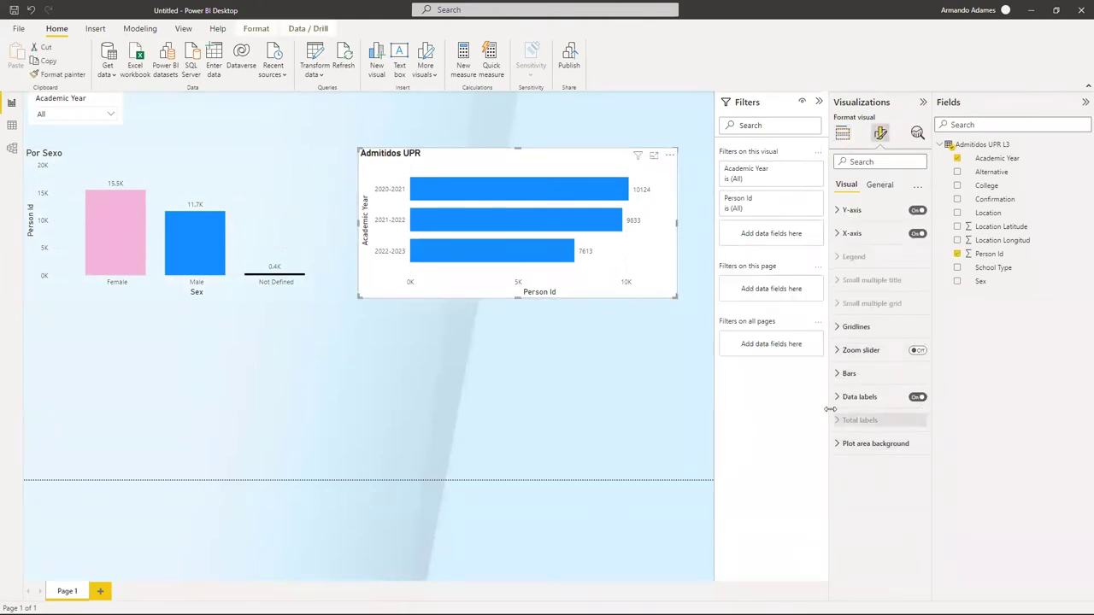
click(888, 185)
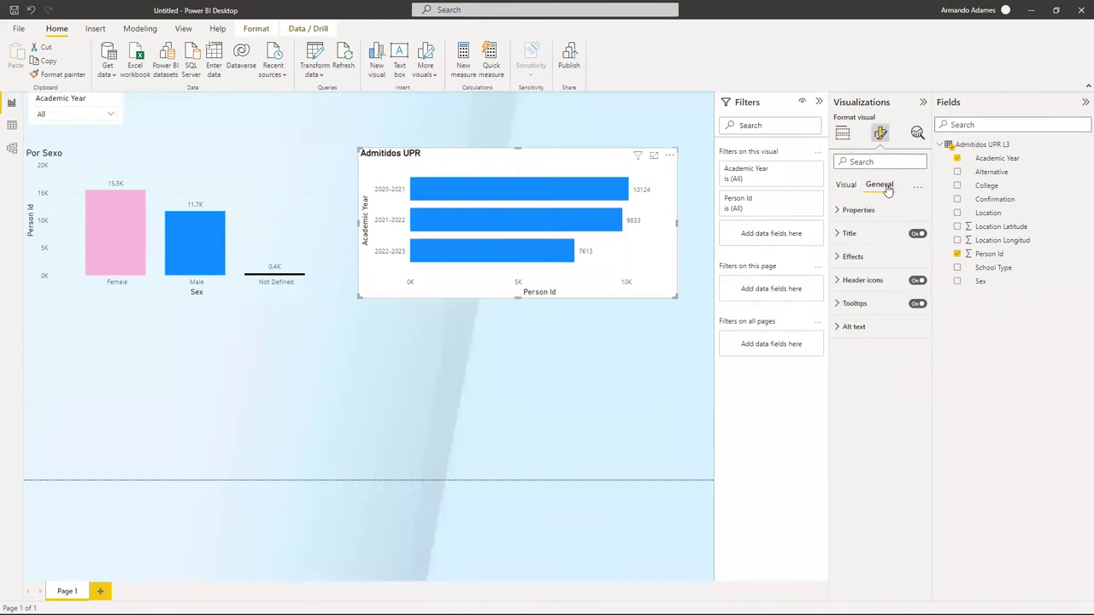
click(838, 212)
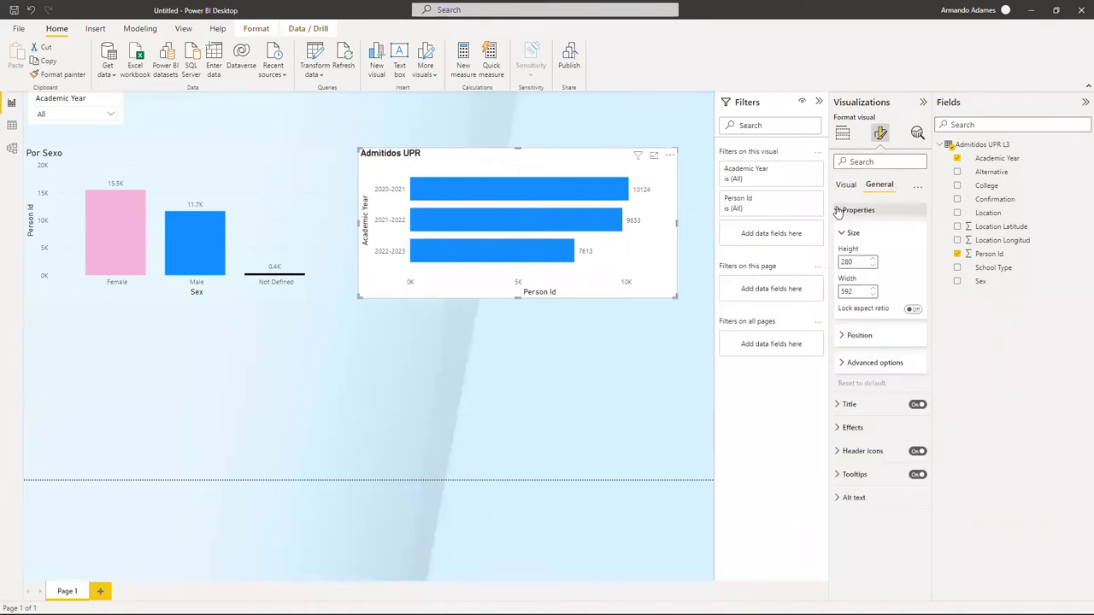
click(841, 363)
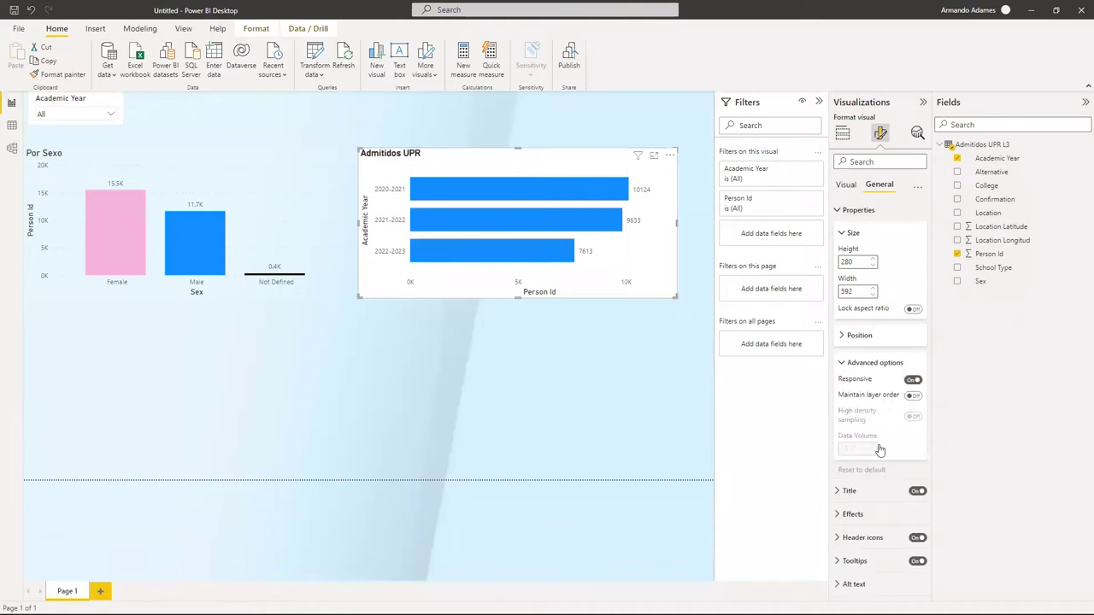
click(841, 514)
scroll(893, 481, down, 3)
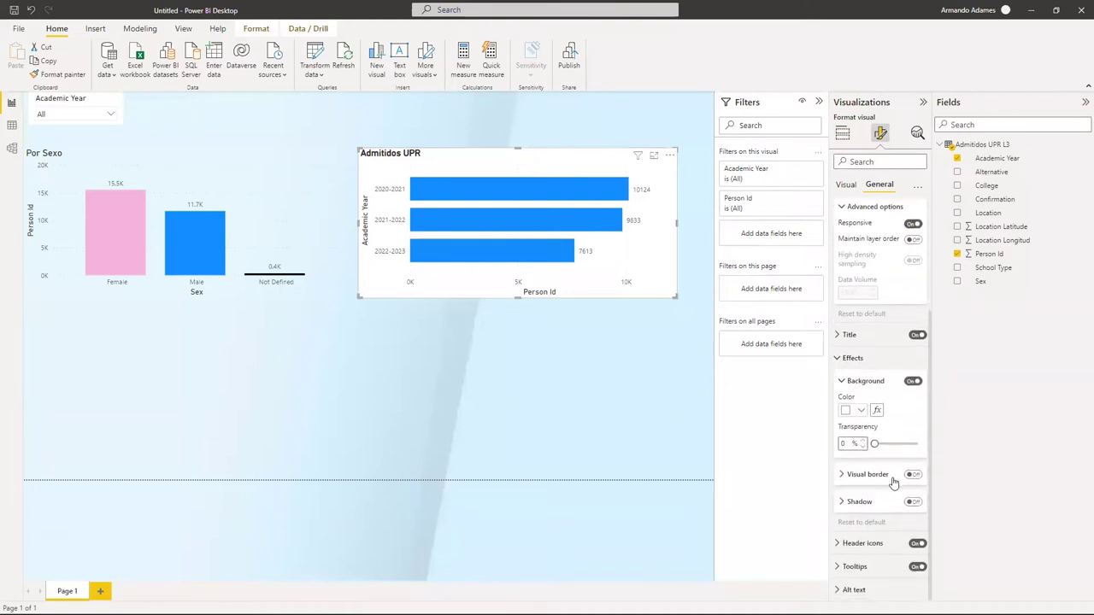
click(912, 443)
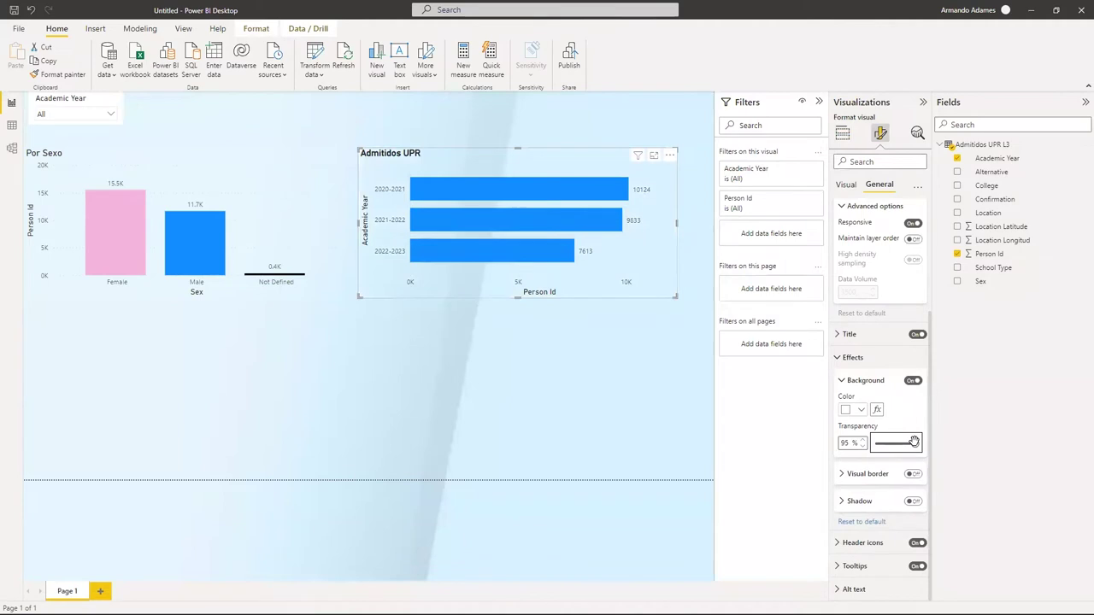
click(565, 388)
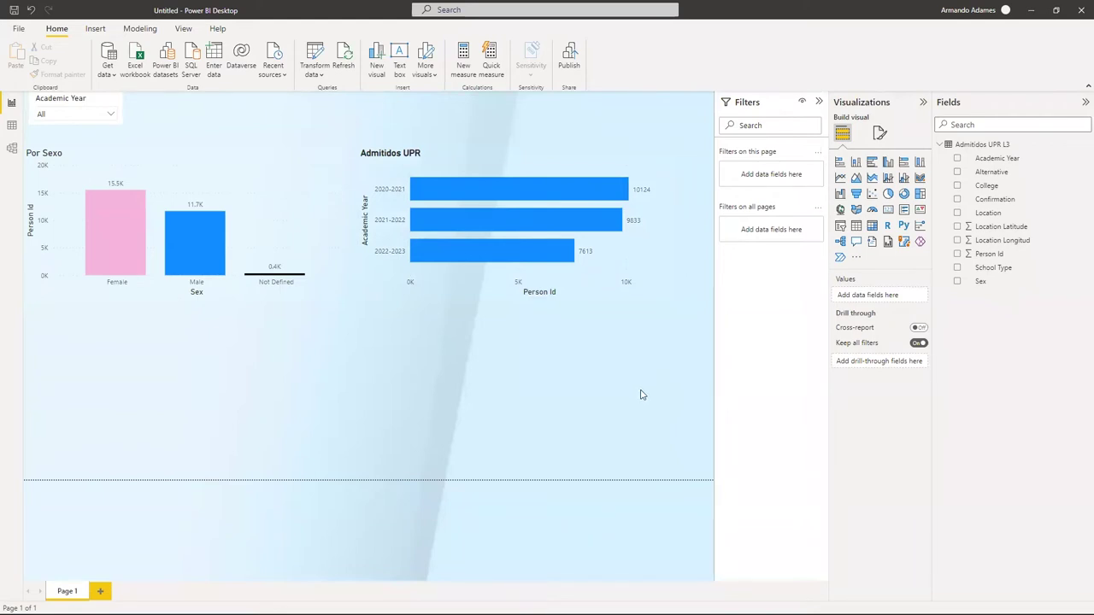
Save the report as Demo1 in the Seminario Power BI folder, and select the saved file in File Explorer.
click(14, 10)
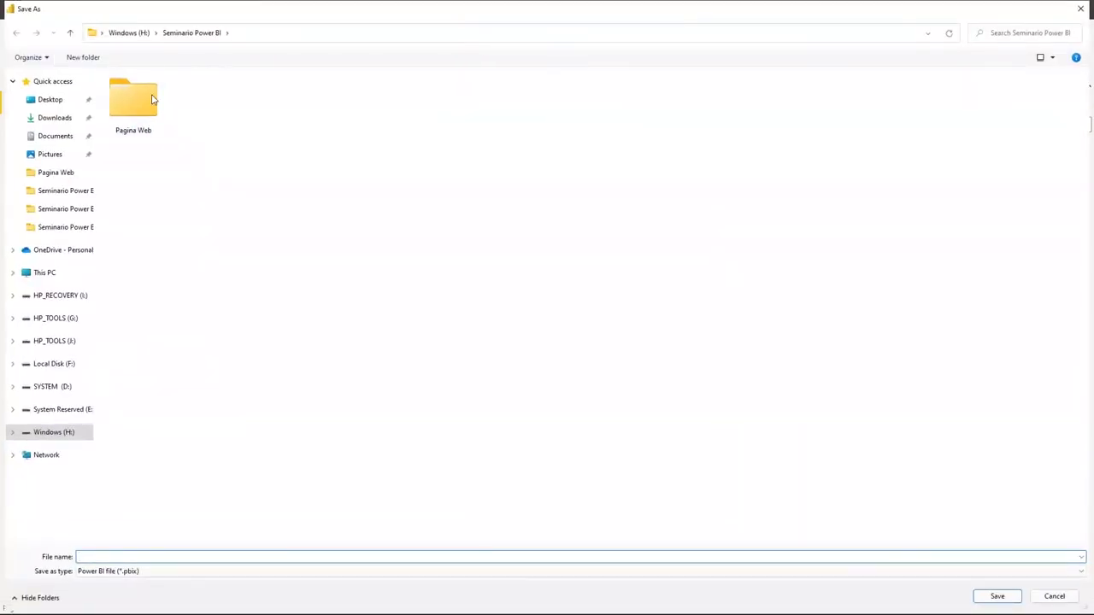
text(Demo1)
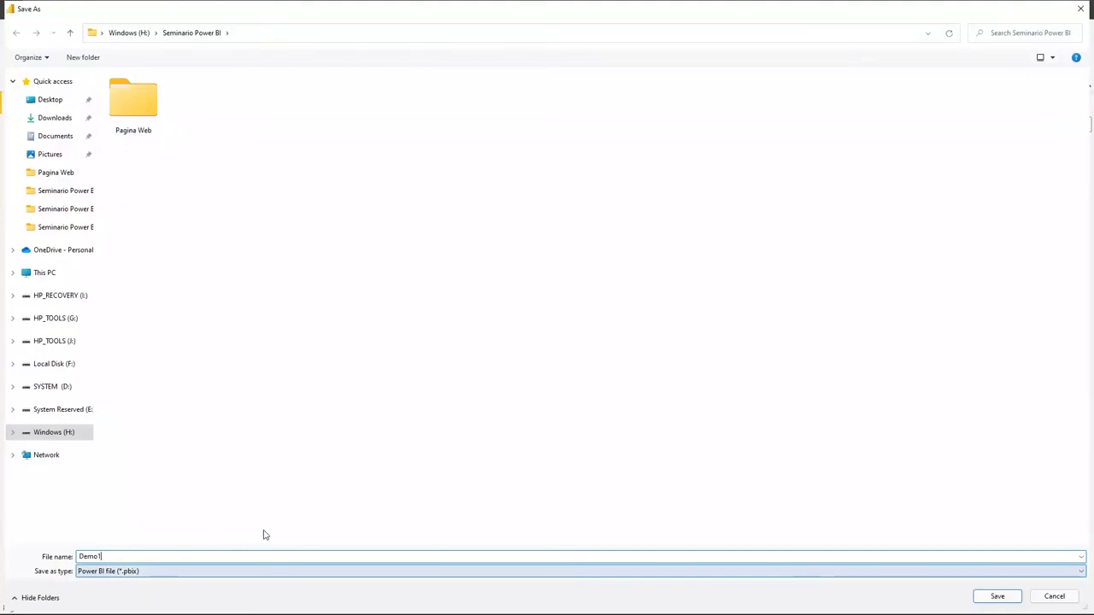
click(995, 596)
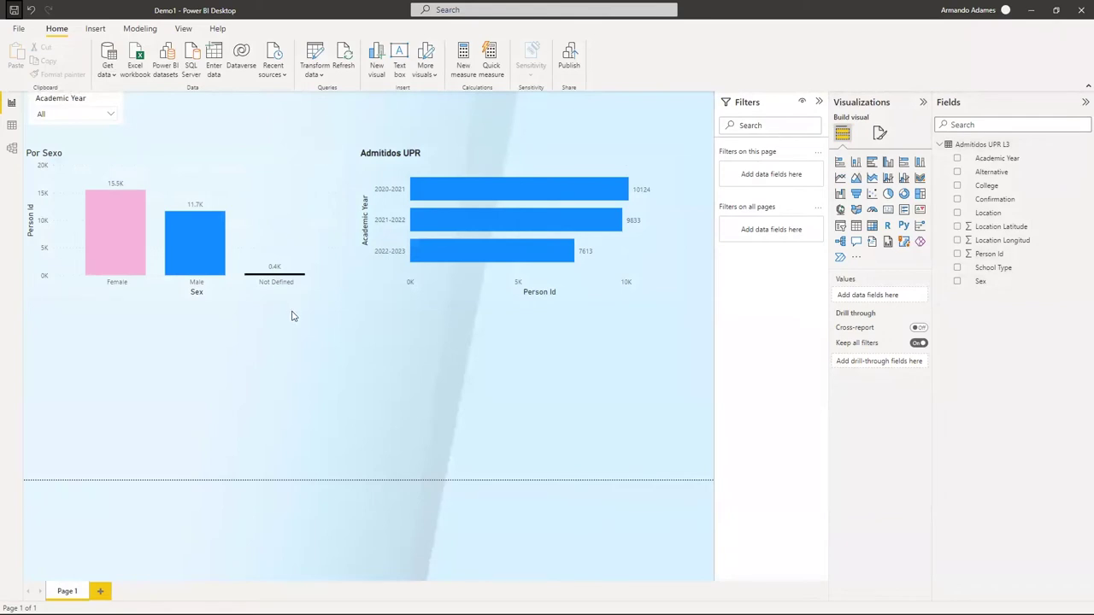
key(alt+Tab)
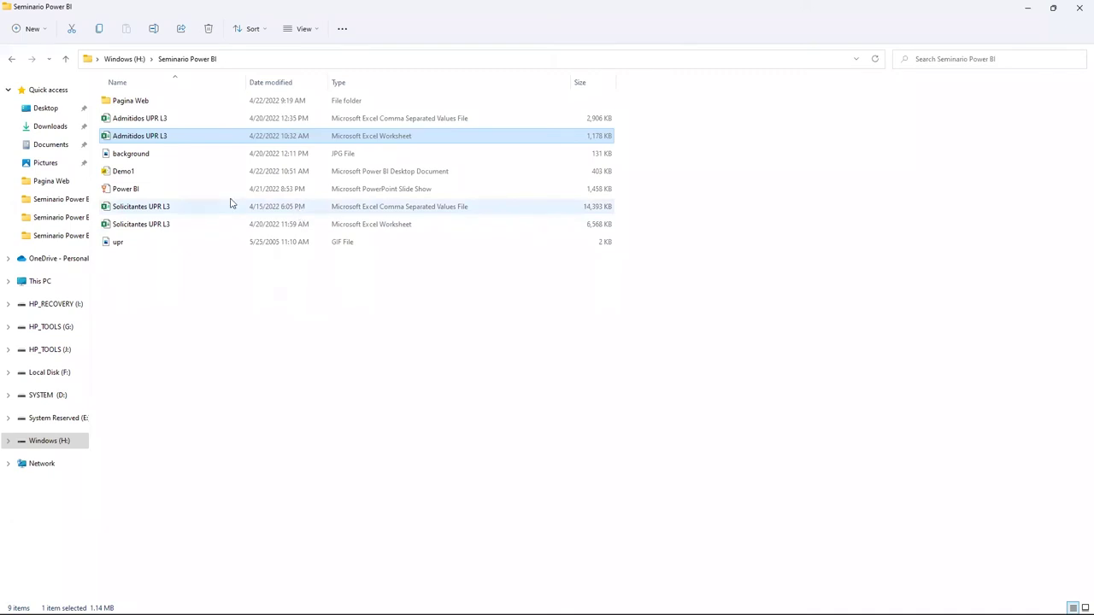
click(124, 172)
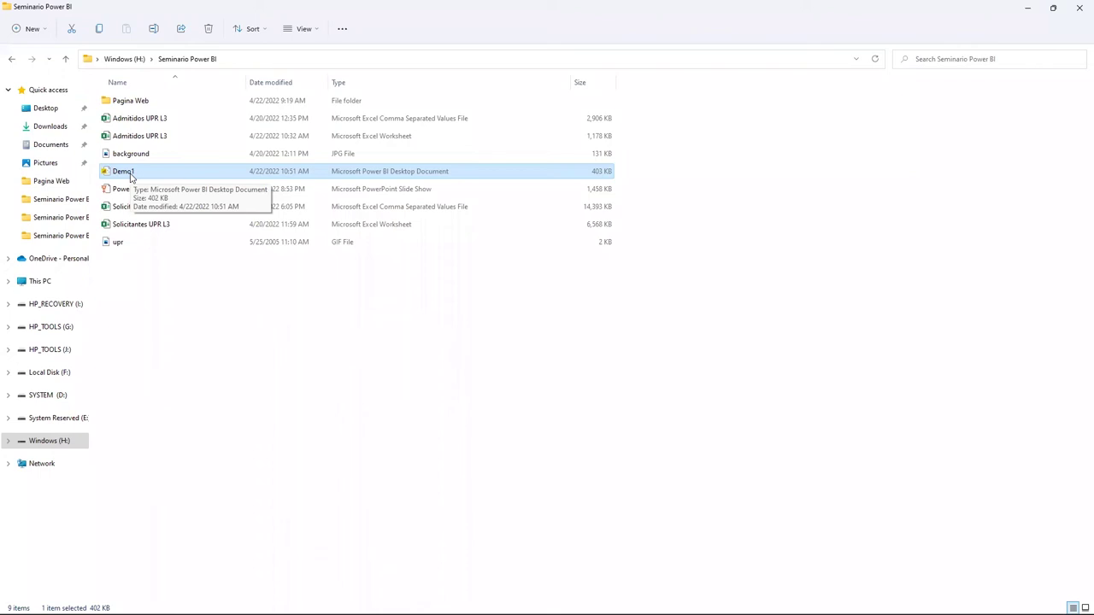
Review the Admitidos UPR L3 Excel worksheet's data, close it, and return from File Explorer to the Demo1 report in Power BI Desktop.
click(147, 119)
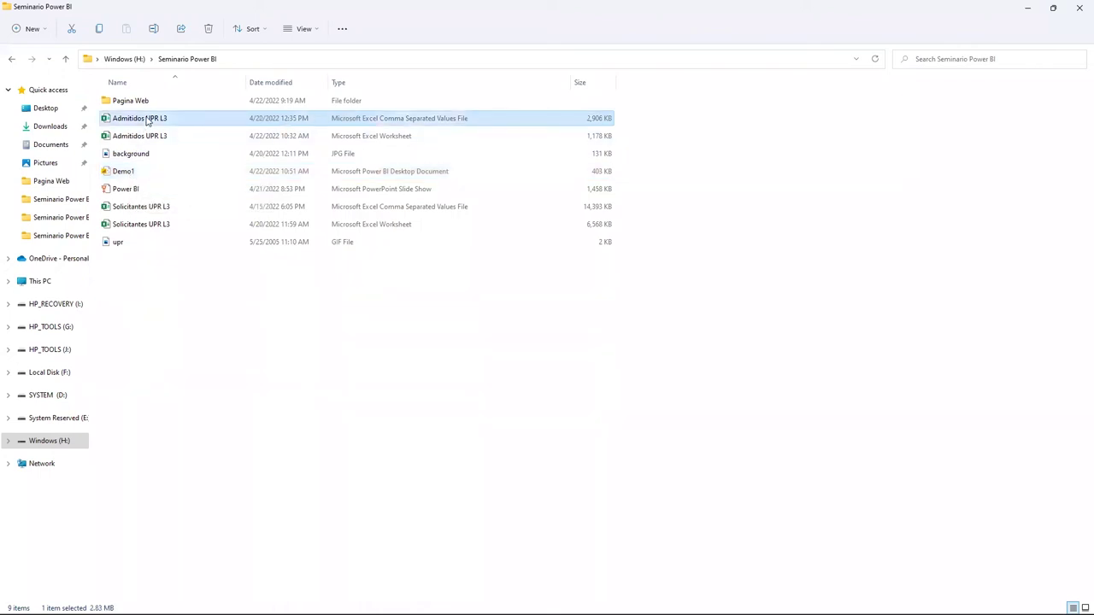
click(162, 139)
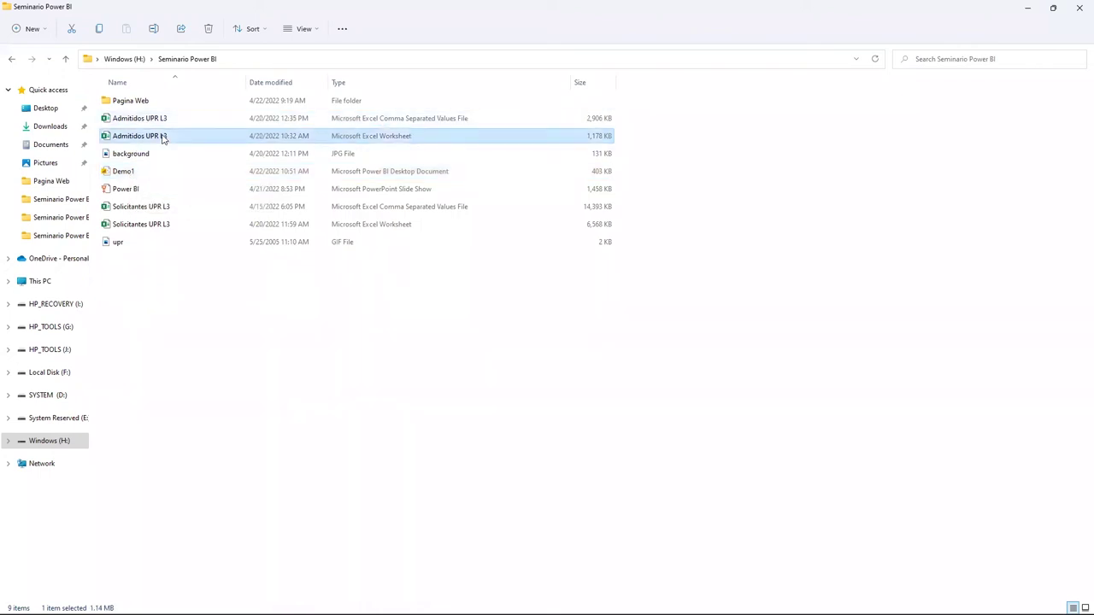
double_click(163, 138)
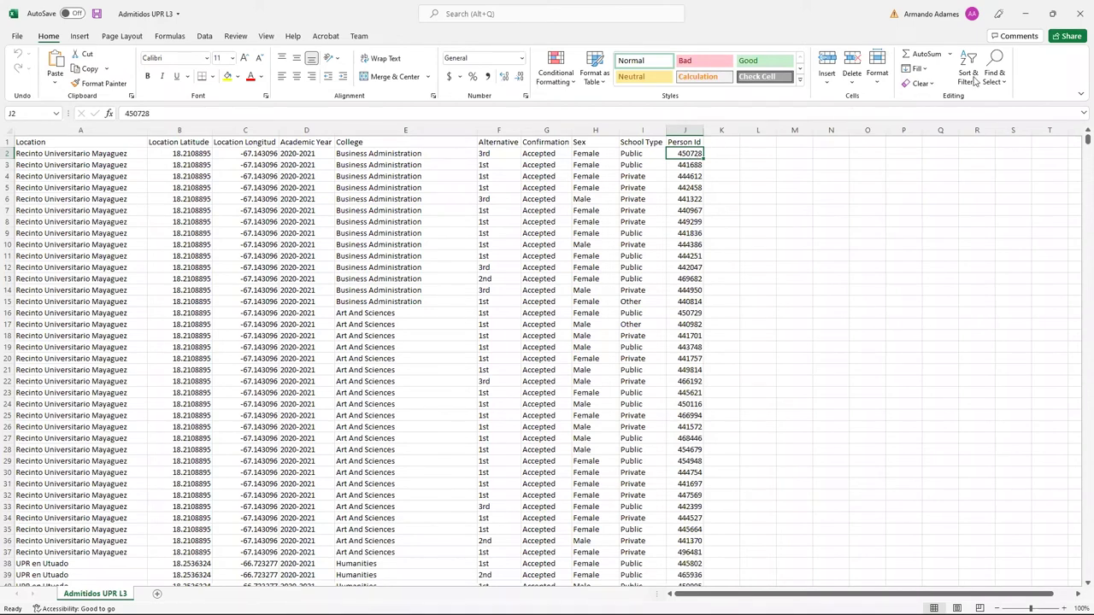
click(1078, 19)
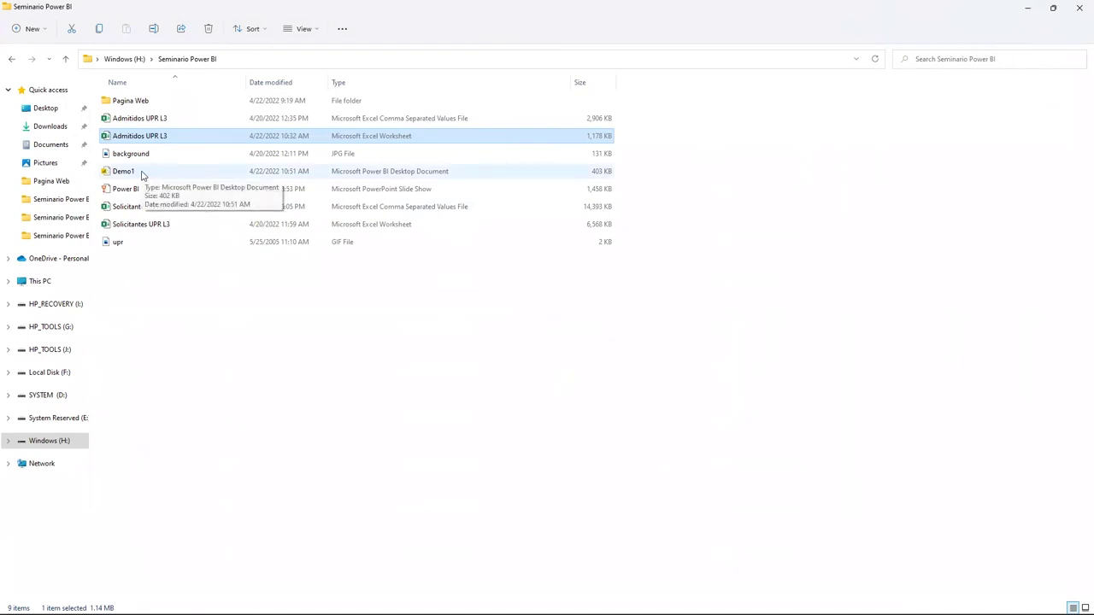
click(142, 174)
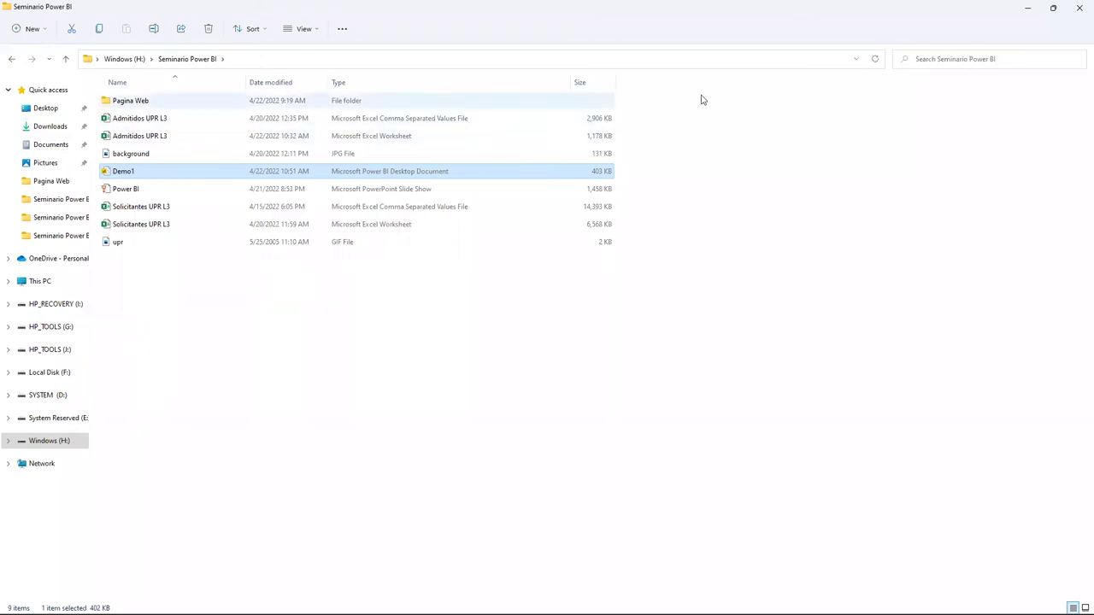
click(1028, 7)
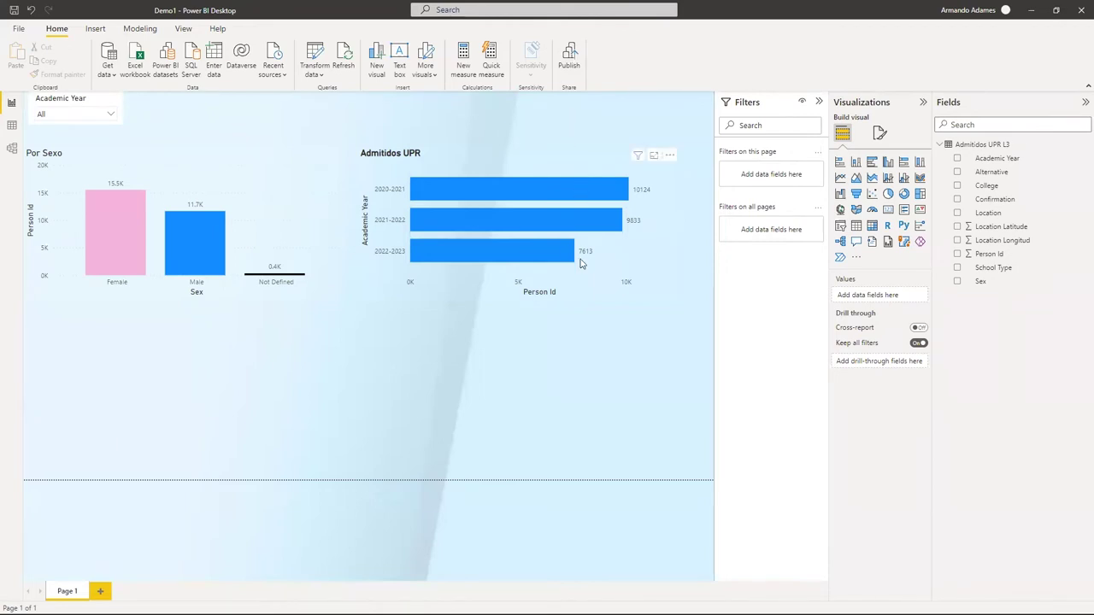
Publish the Demo1 report to My workspace and open the published report in the Power BI web service.
click(569, 57)
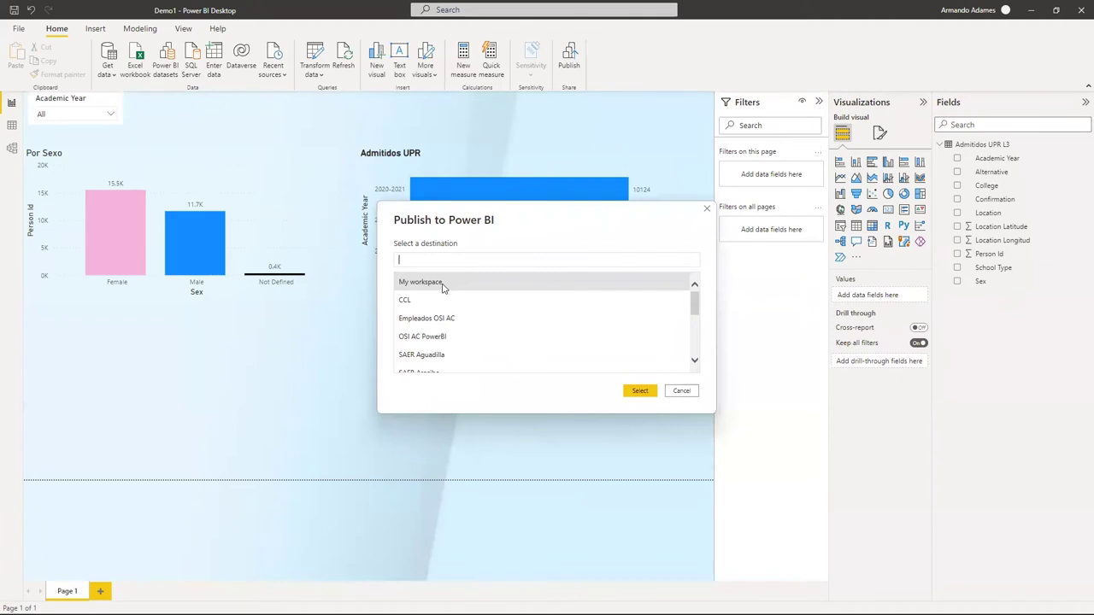
scroll(443, 289, down, 5)
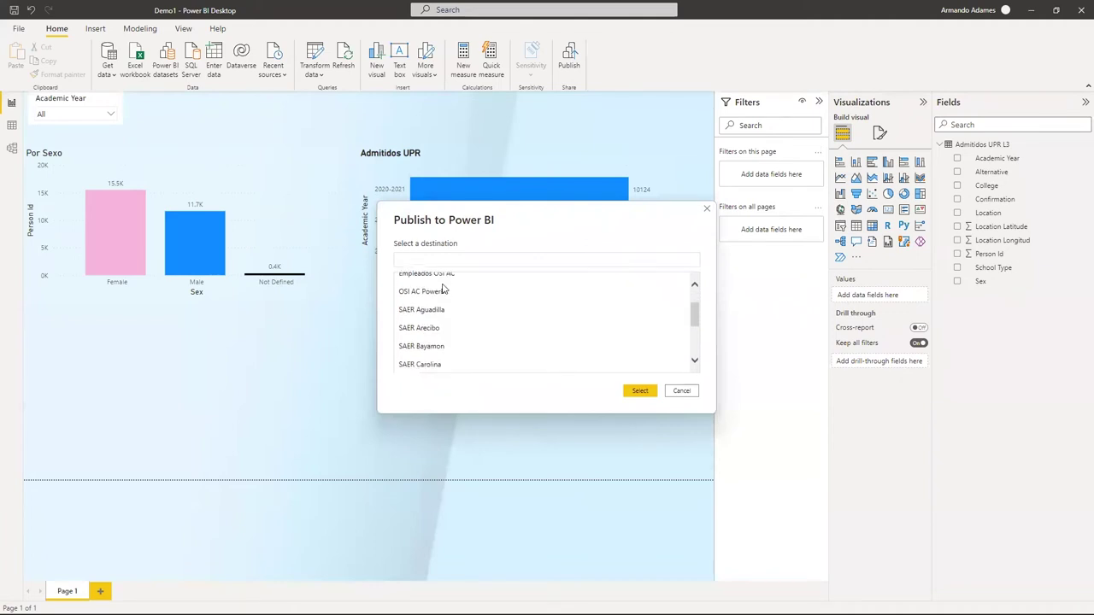
scroll(443, 288, up, 5)
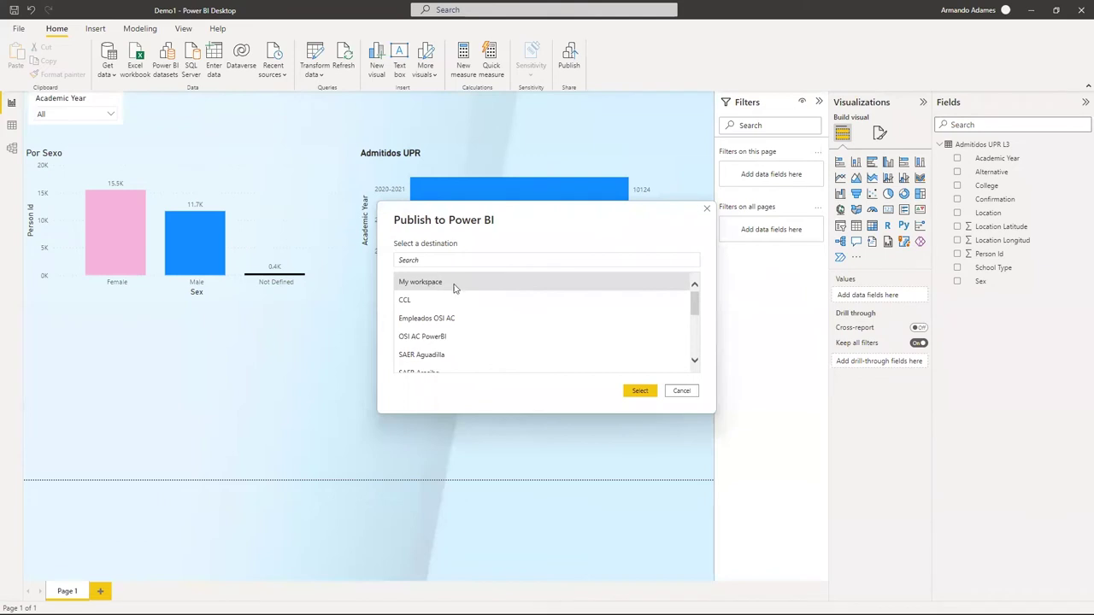
click(641, 392)
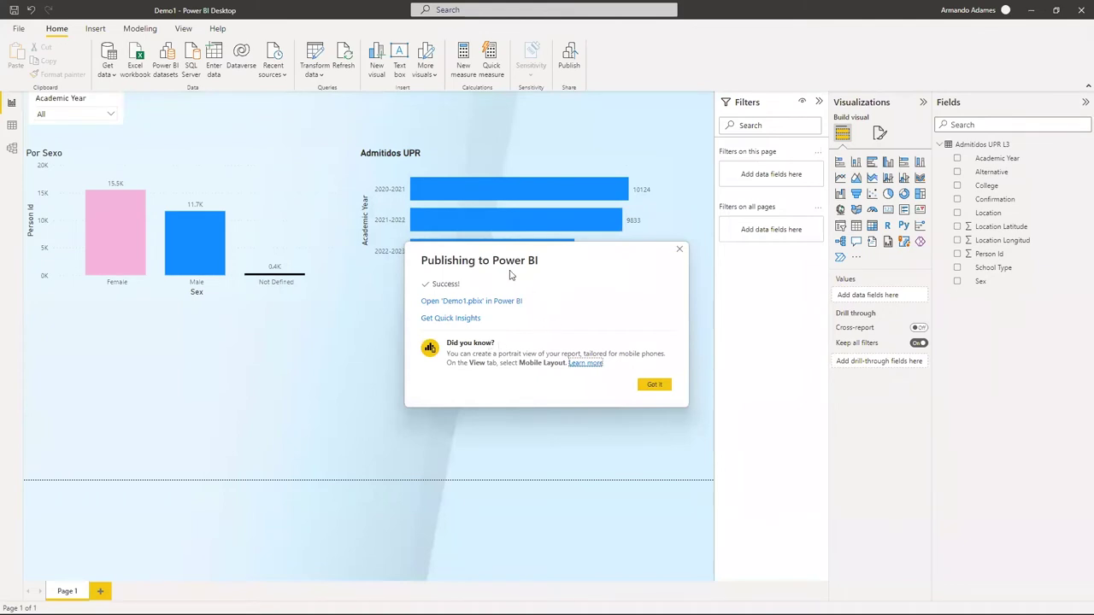
click(469, 303)
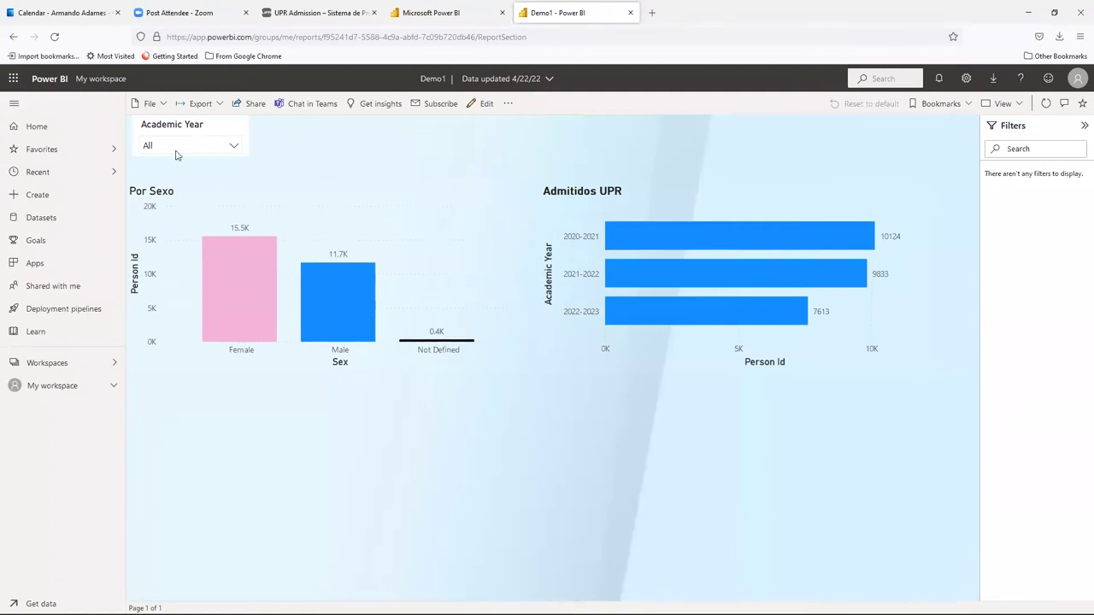
Create a public Publish to web embed code for the Demo1 report and confirm its publication.
click(162, 104)
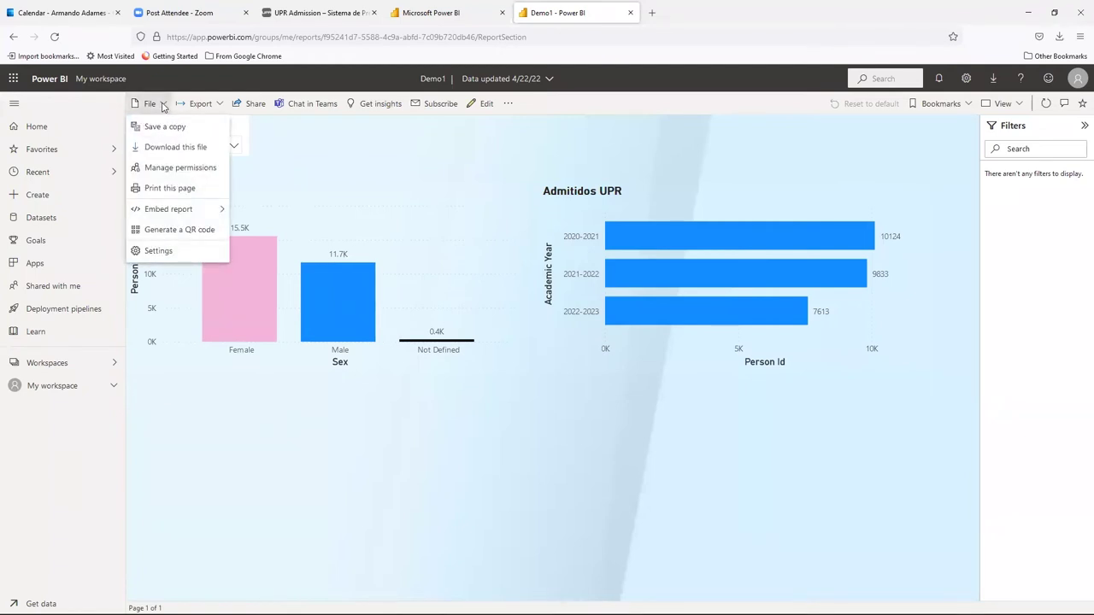
click(494, 199)
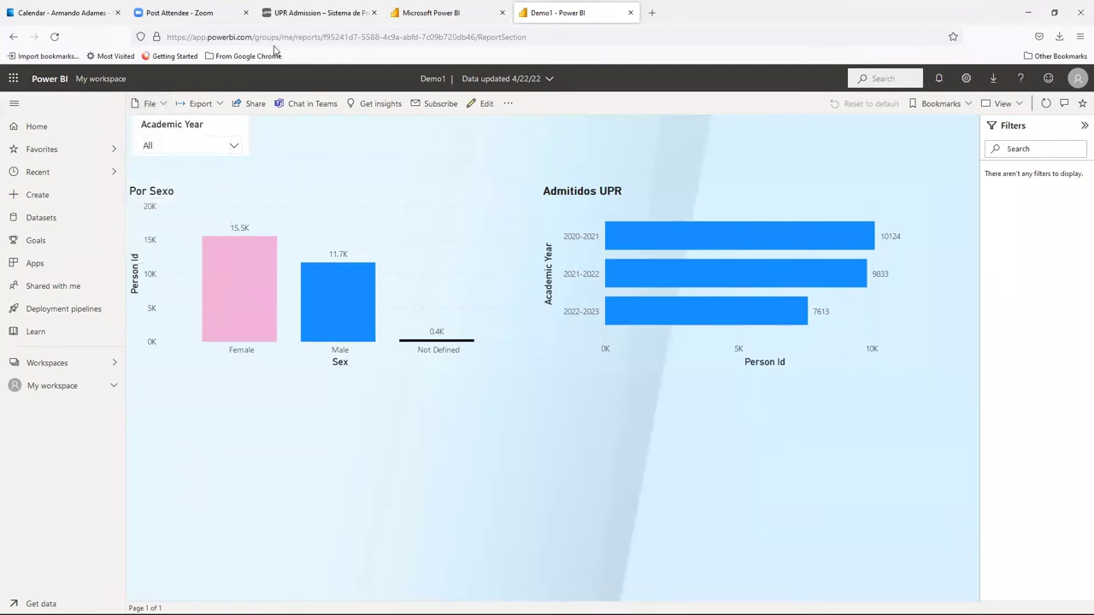
click(164, 105)
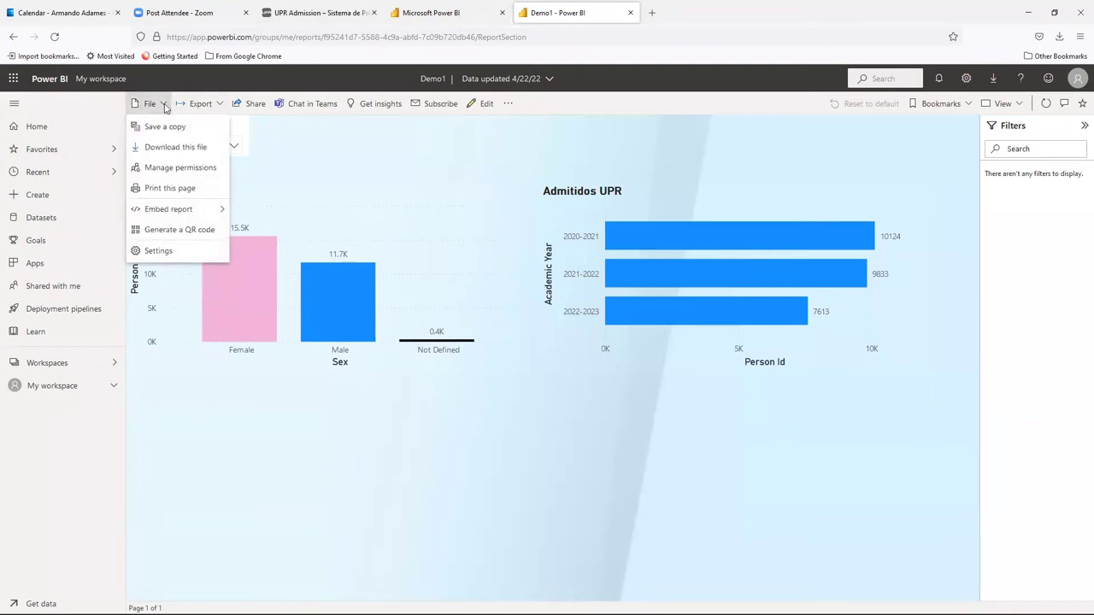
mouse_move(181, 214)
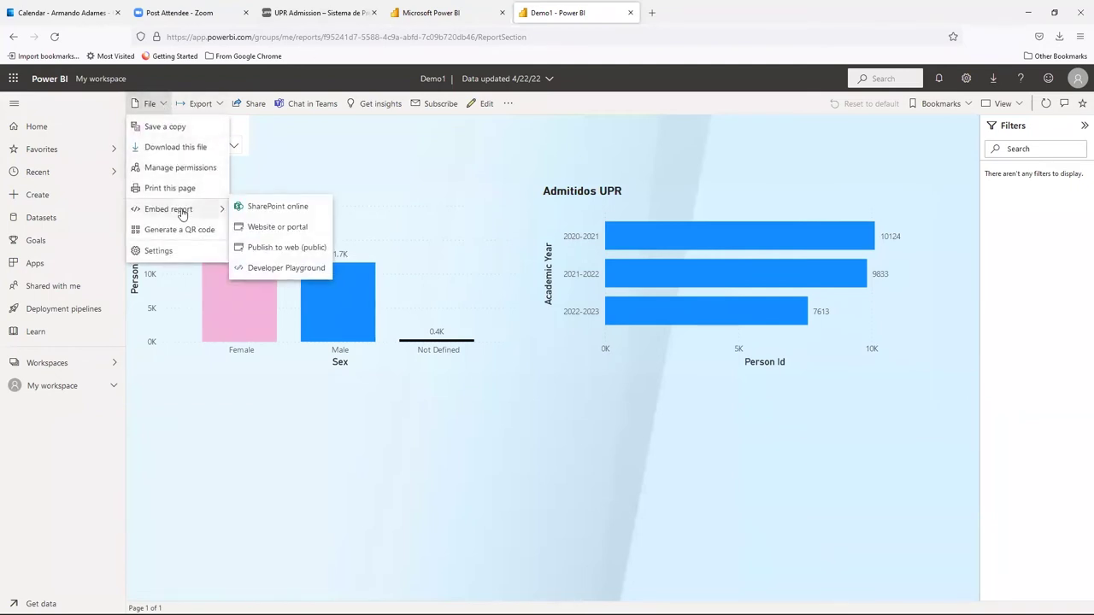
click(264, 249)
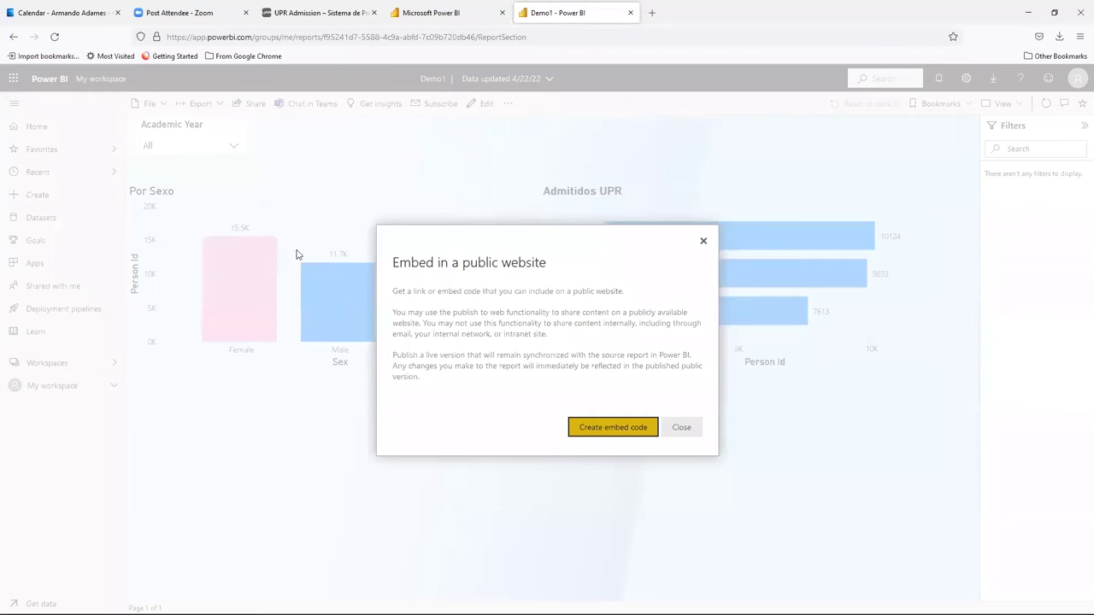
click(601, 429)
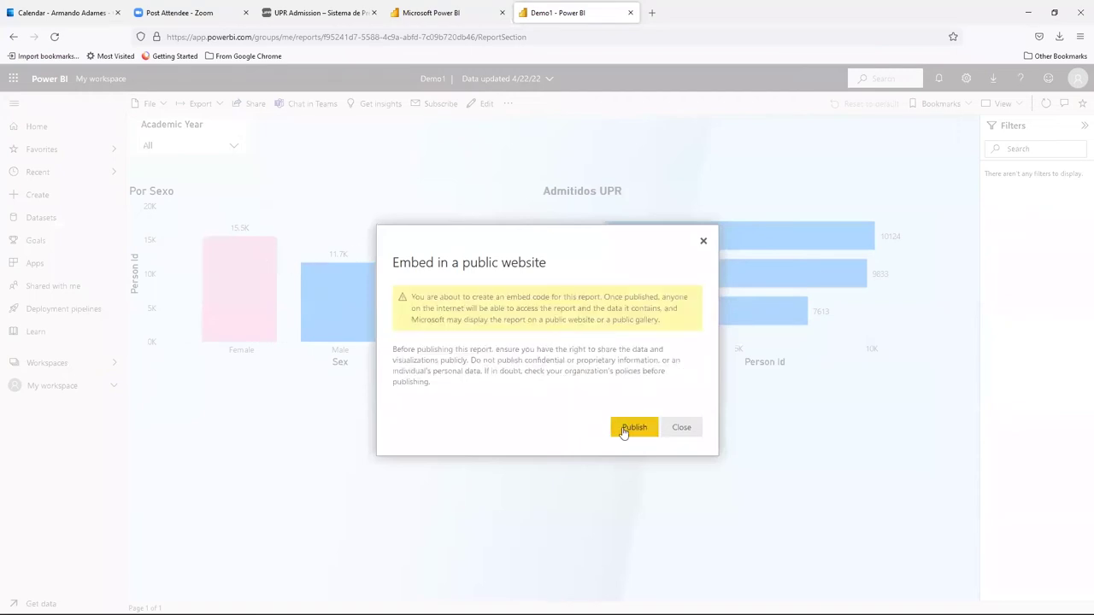
click(629, 431)
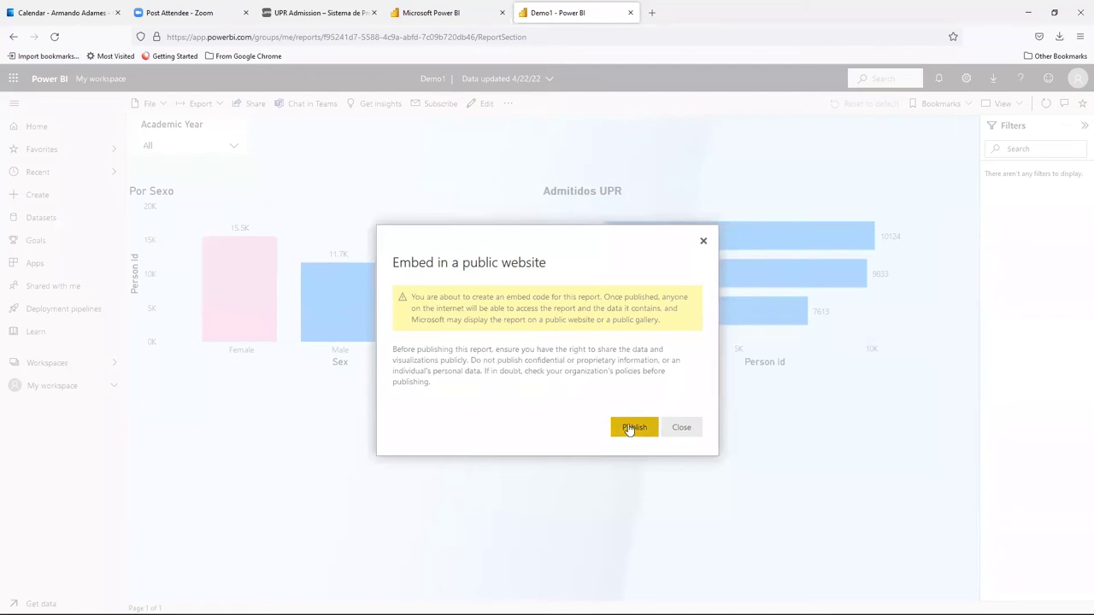
click(629, 428)
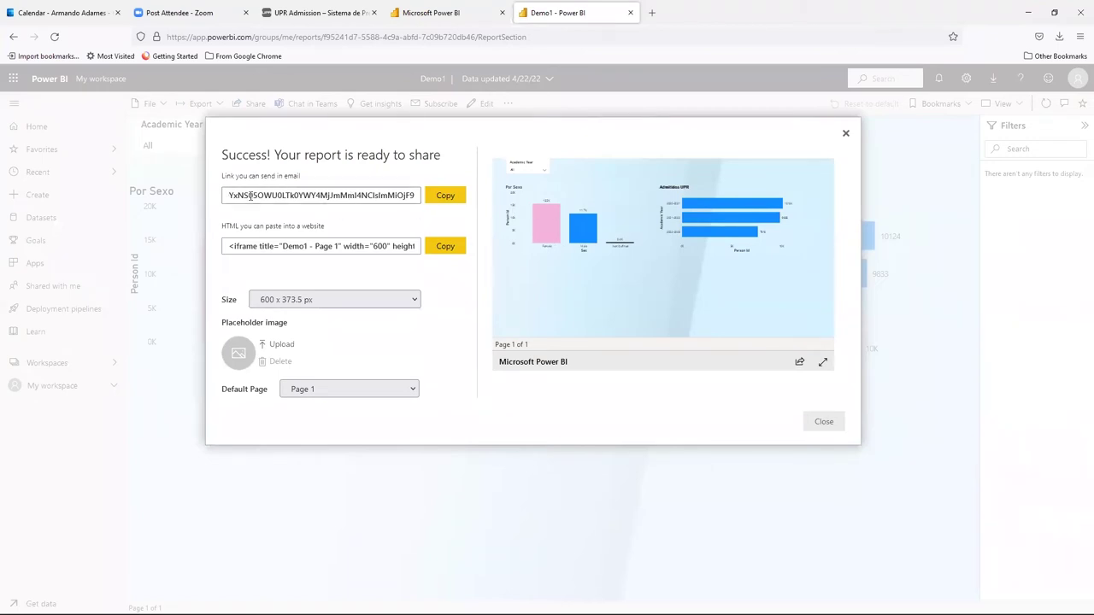
Copy the report's HTML iframe code for pasting into a website and close the sharing dialog.
click(300, 196)
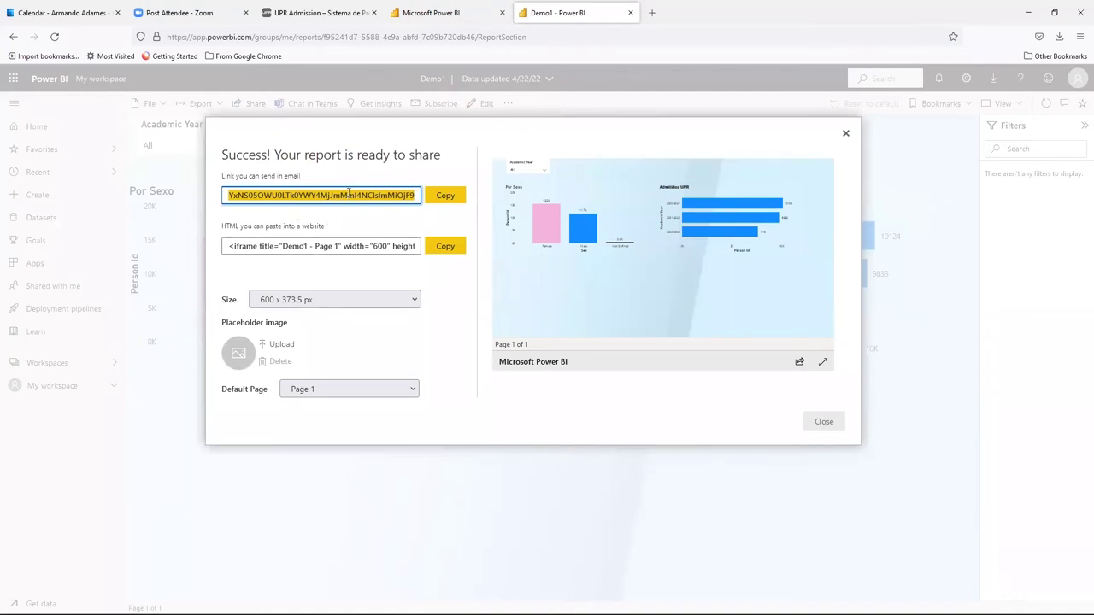
click(388, 246)
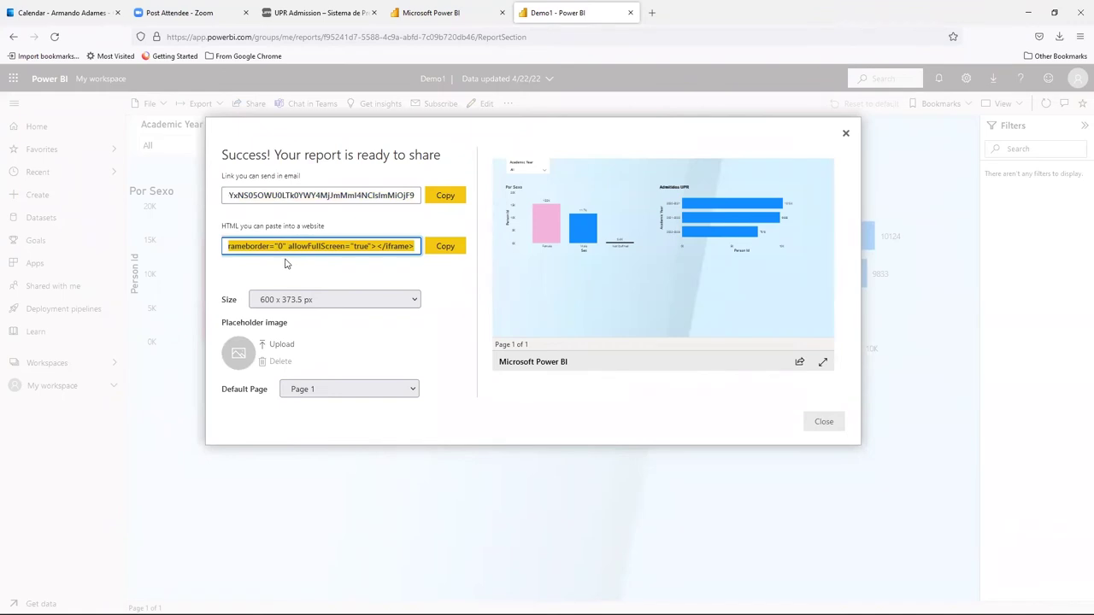
click(444, 246)
click(437, 253)
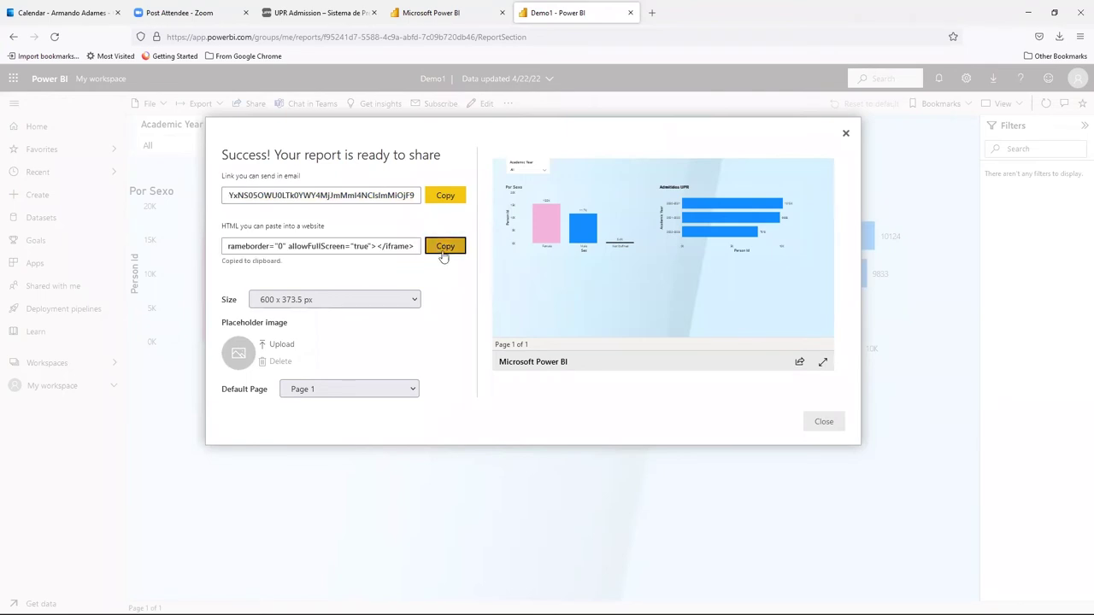
click(823, 423)
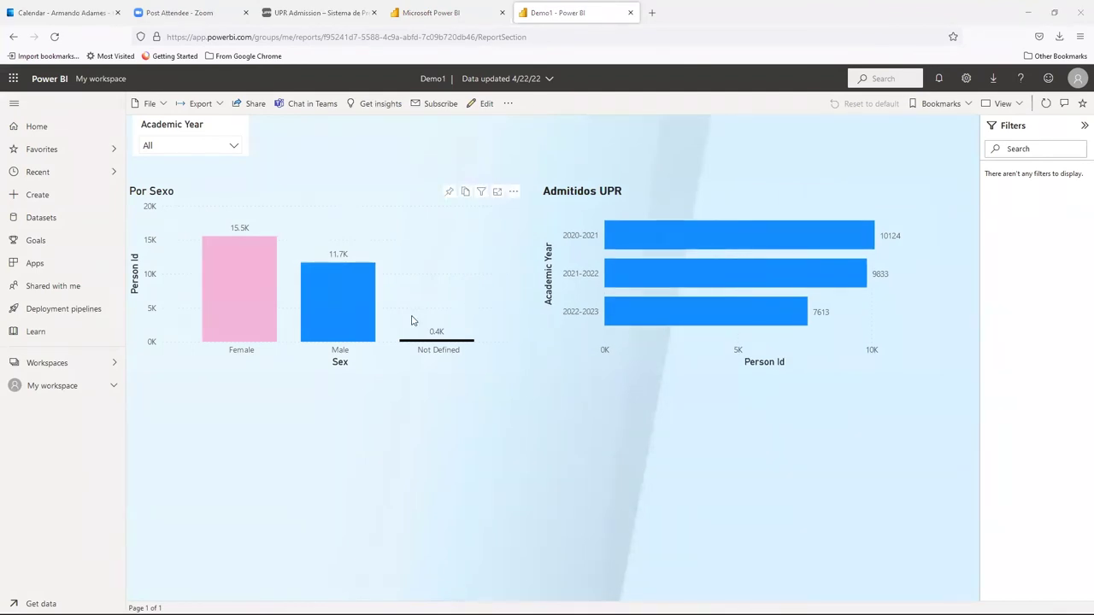
View the Demo1 HTML page from the Pagina Web folder in Firefox and close it.
key(alt+Tab)
key(alt+Tab)
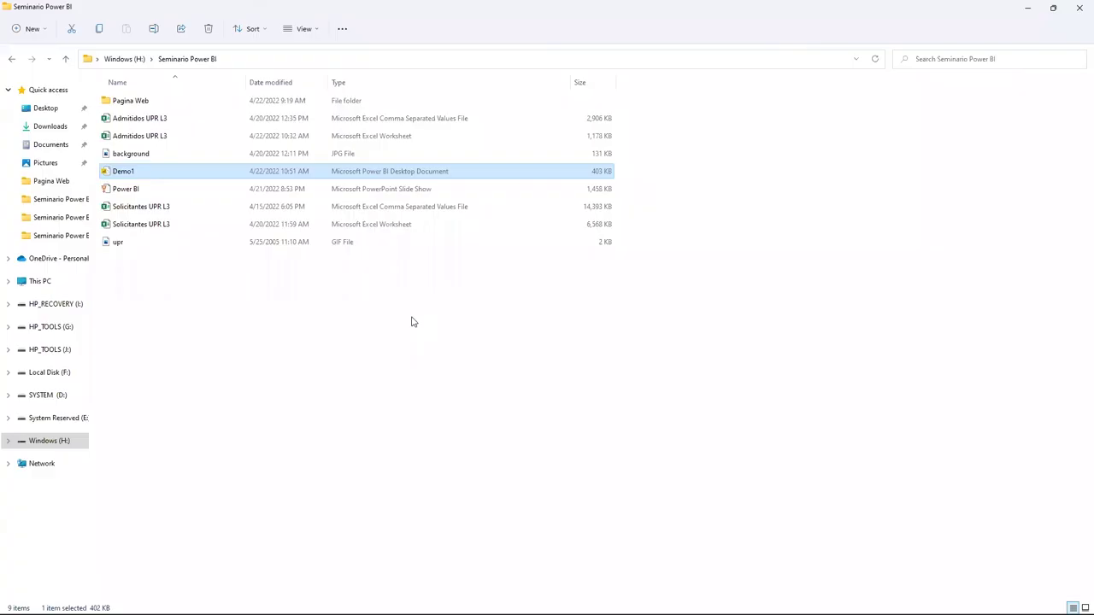
double_click(122, 101)
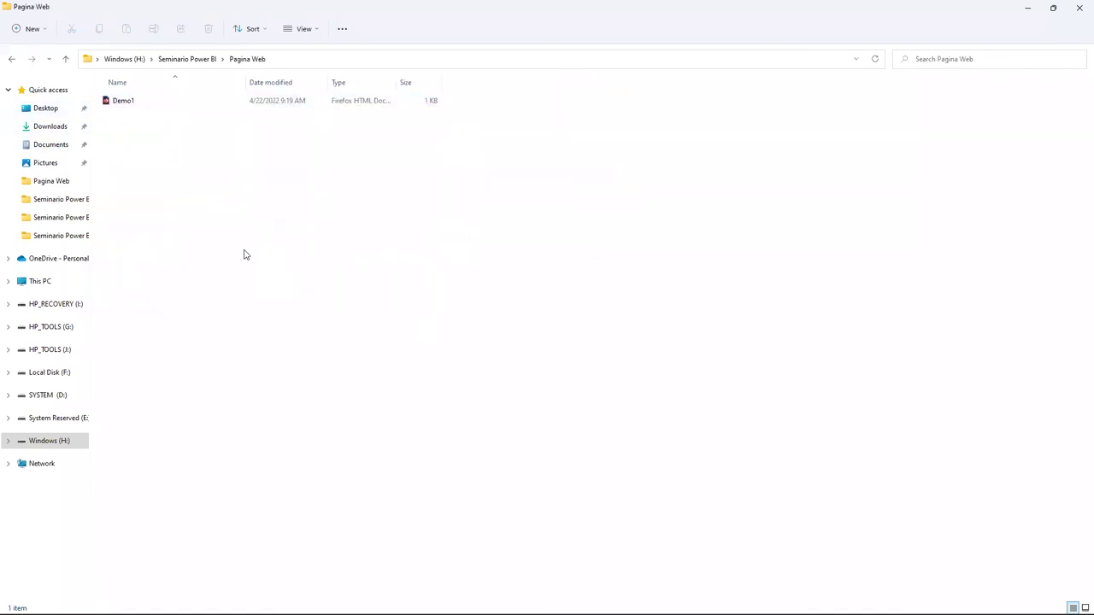
double_click(141, 104)
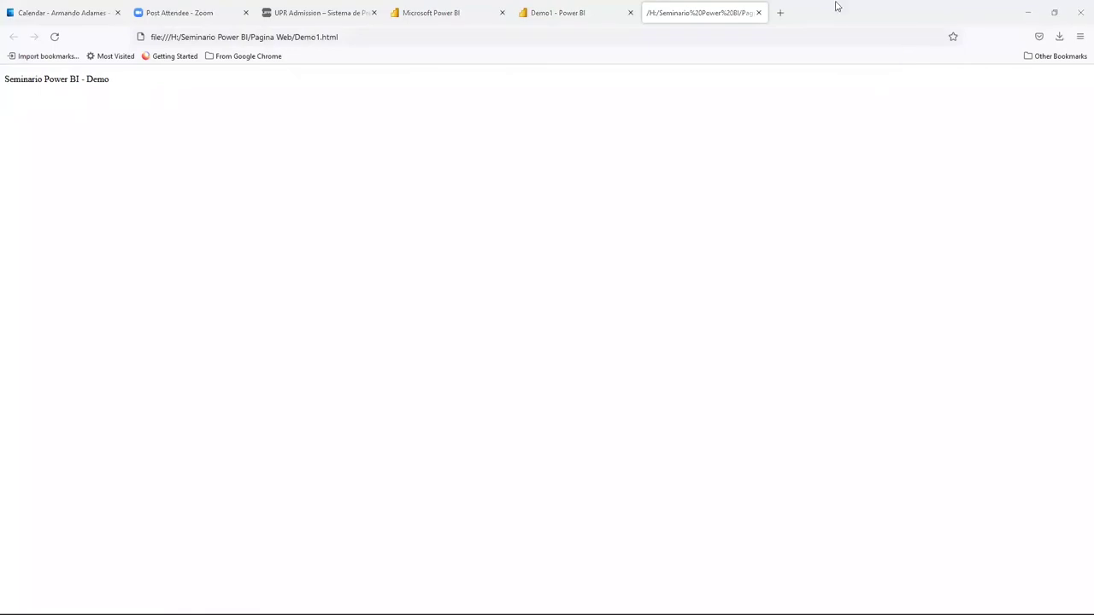
click(758, 13)
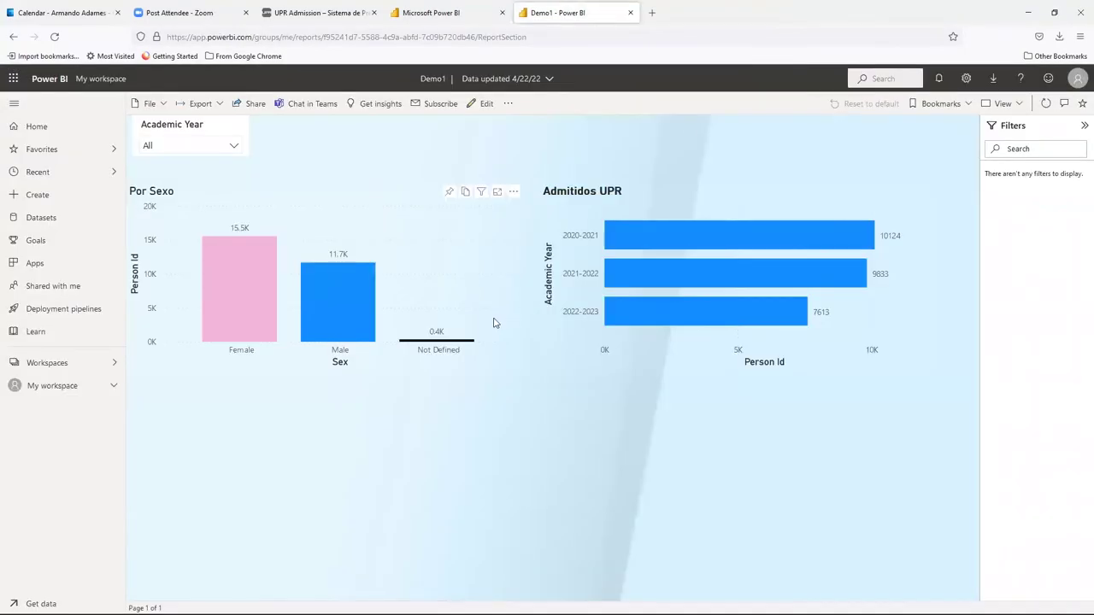
Return to the Pagina Web folder in File Explorer and open the Demo1 HTML file in Notepad++ for editing.
key(super+Tab)
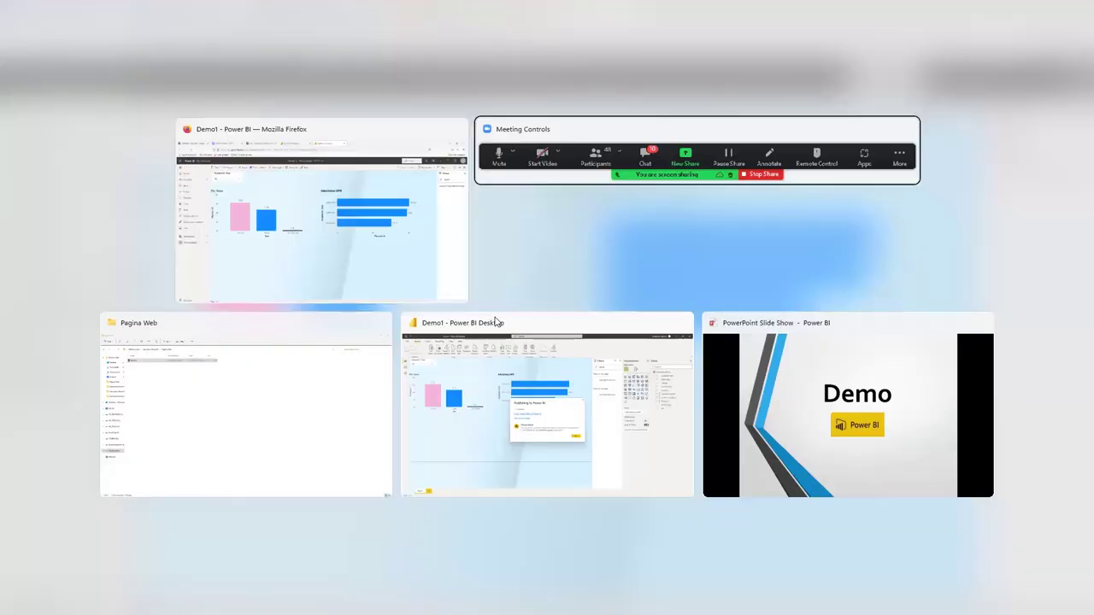
key(Right)
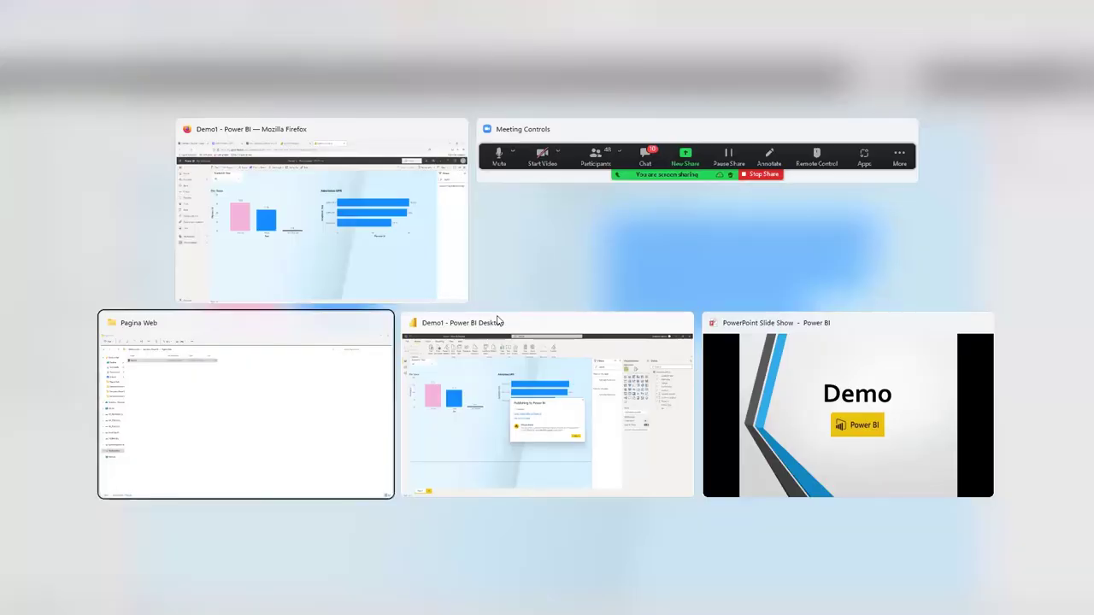
key(Return)
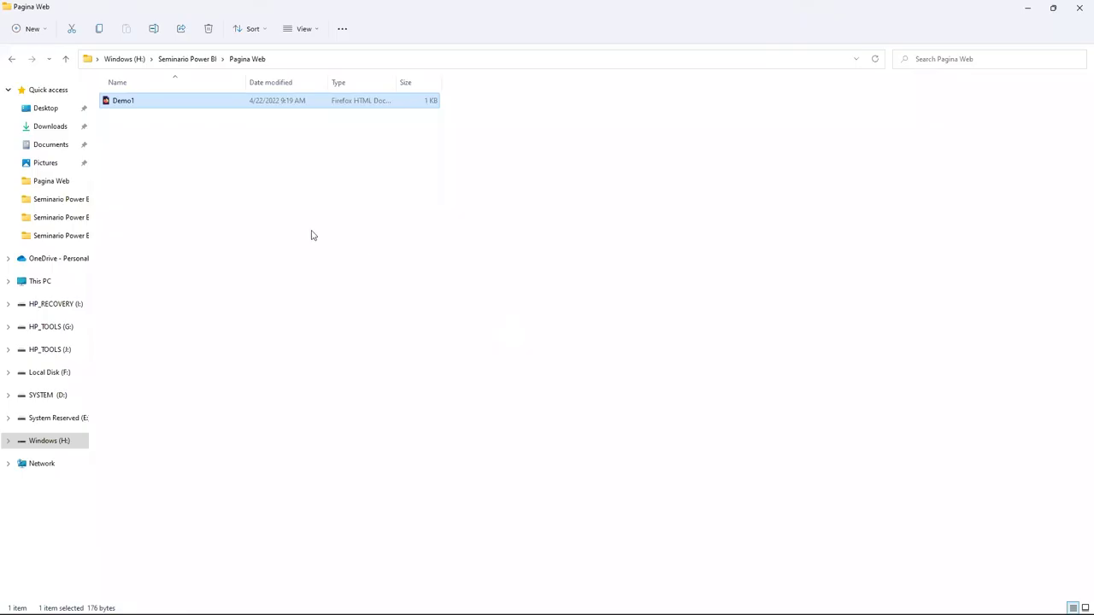
right_click(120, 103)
mouse_move(174, 159)
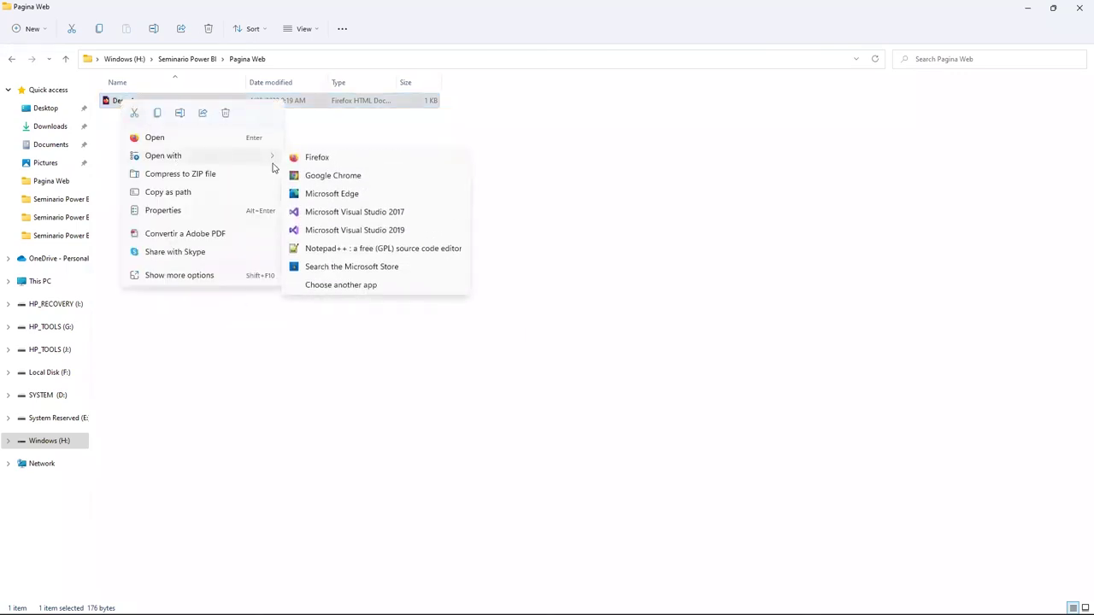
click(344, 250)
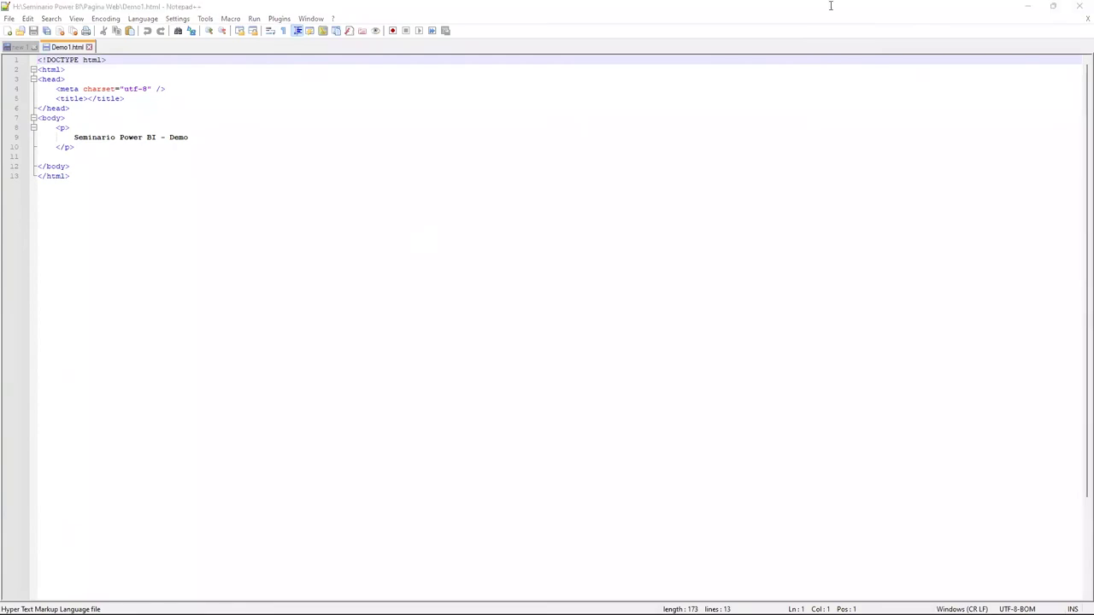
Paste the copied report iframe code on the blank line 11, between the closing paragraph and body tags.
click(78, 155)
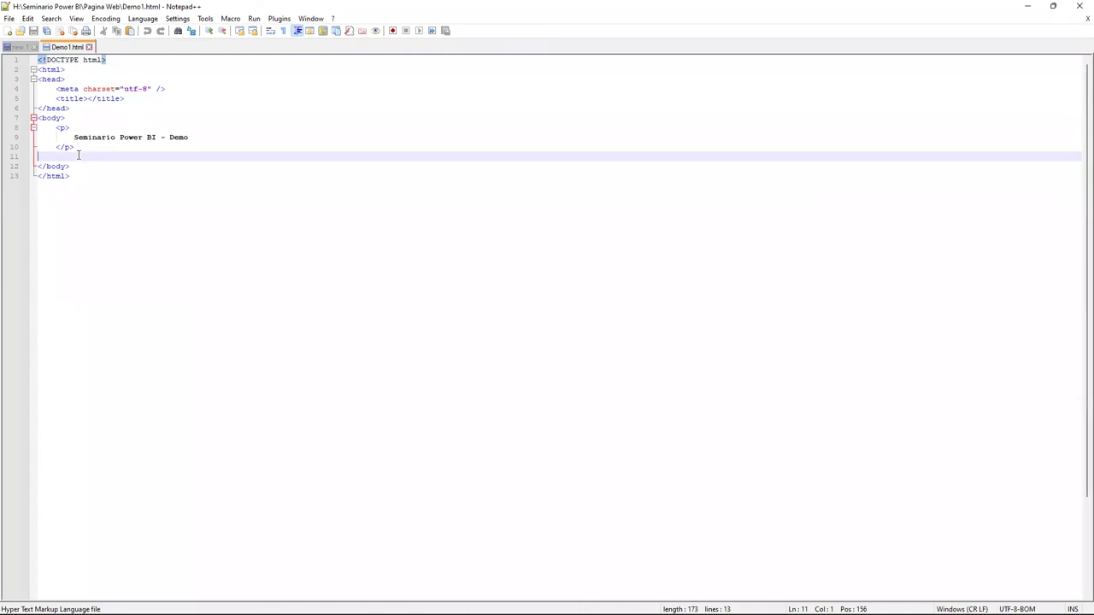
key(ctrl+v)
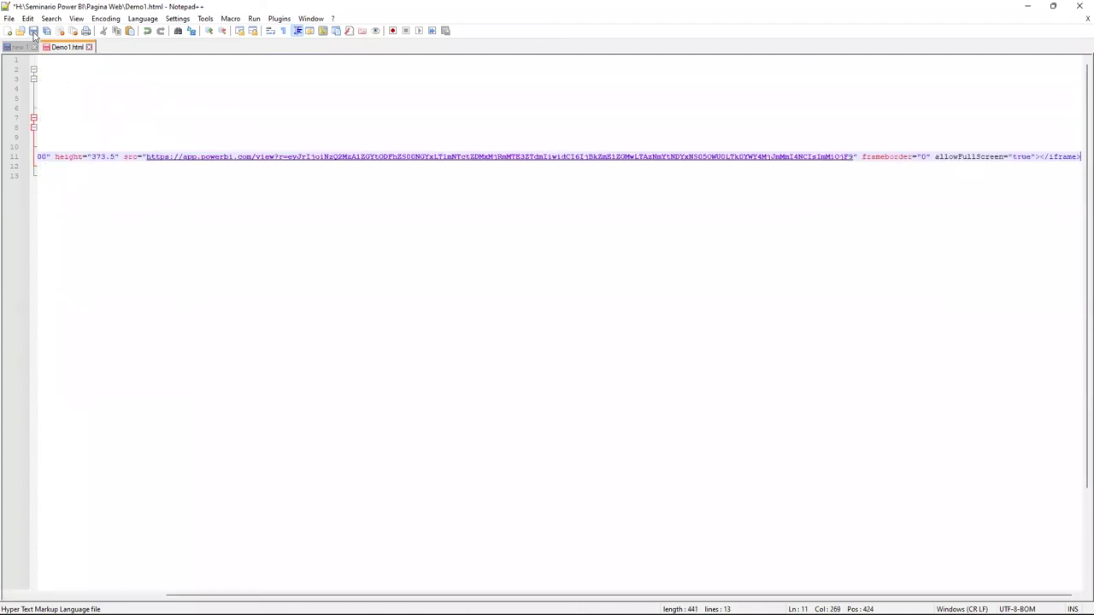
click(481, 214)
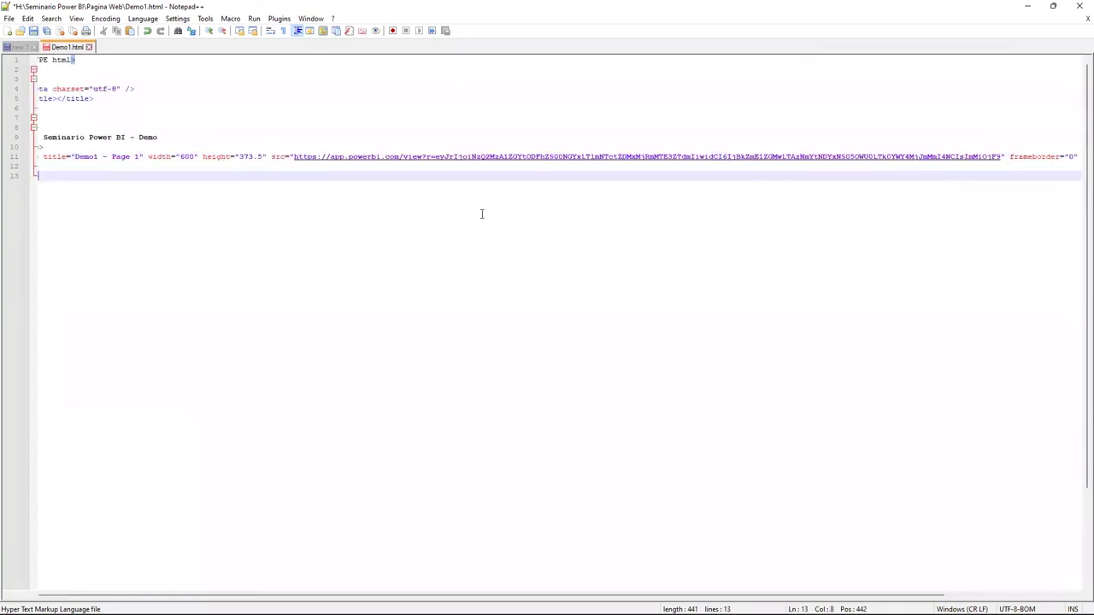
Break the iframe code on line 11 after the height attribute so that src starts on a new line.
key(Home)
key(Up)
key(Up)
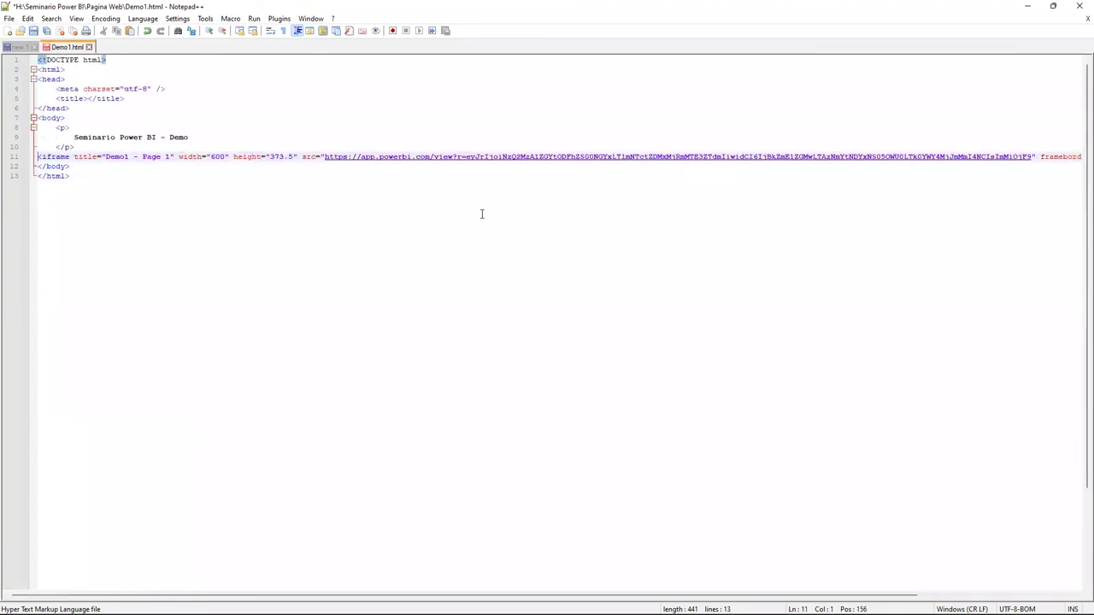
key(Right)
key(Right)
key(Right)
key(Right)
key(Right)
key(Right)
key(Right)
key(Right)
key(Right)
key(Right)
key(Right)
key(Right)
key(Right)
key(Right)
key(Right)
key(Right)
key(Right)
key(Right)
key(Right)
key(Right)
key(Right)
key(Right)
key(Return)
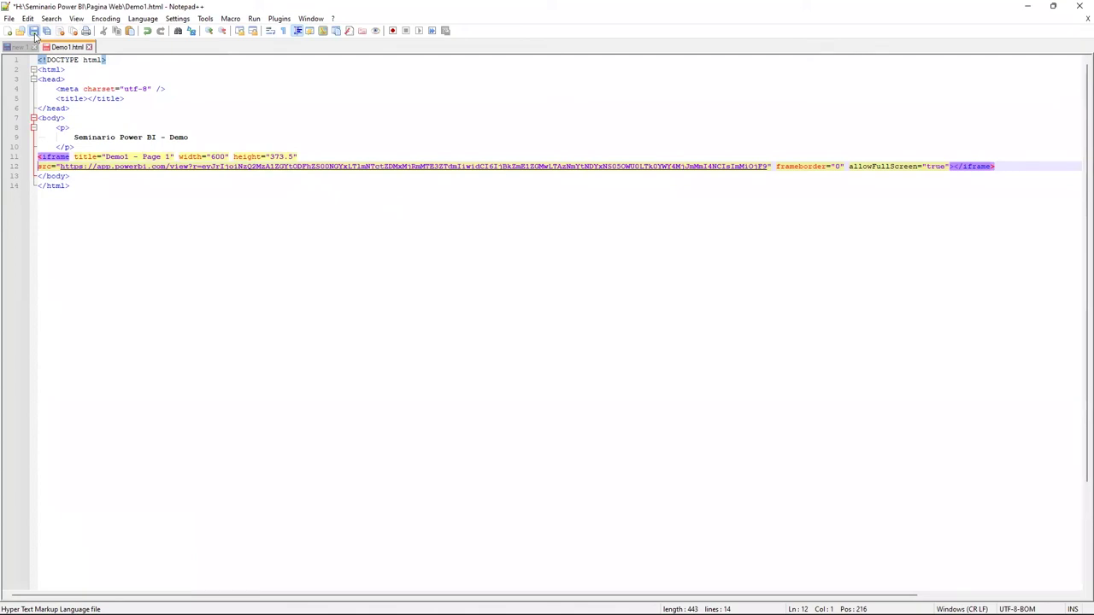
Save and close the Demo1 HTML file, and open it in Firefox from the Pagina Web folder.
key(ctrl+s)
click(88, 47)
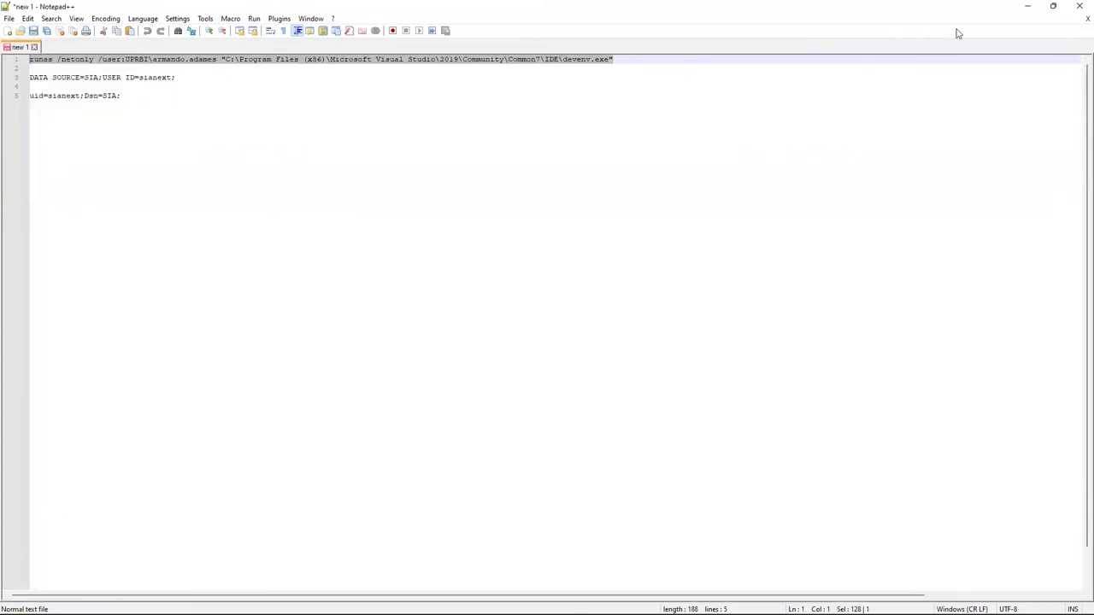
click(1027, 7)
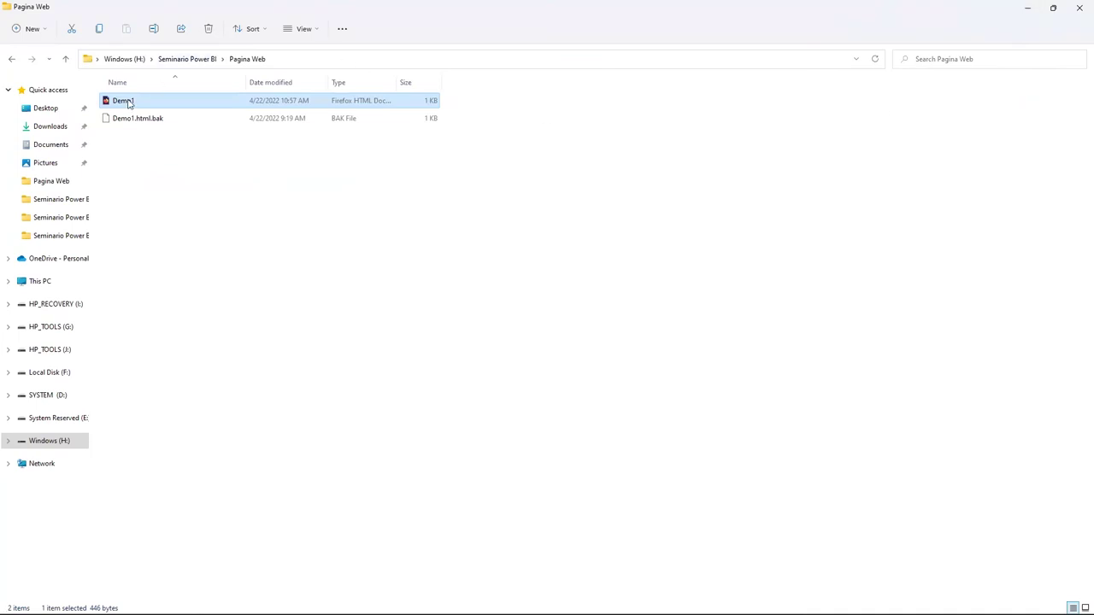
double_click(124, 101)
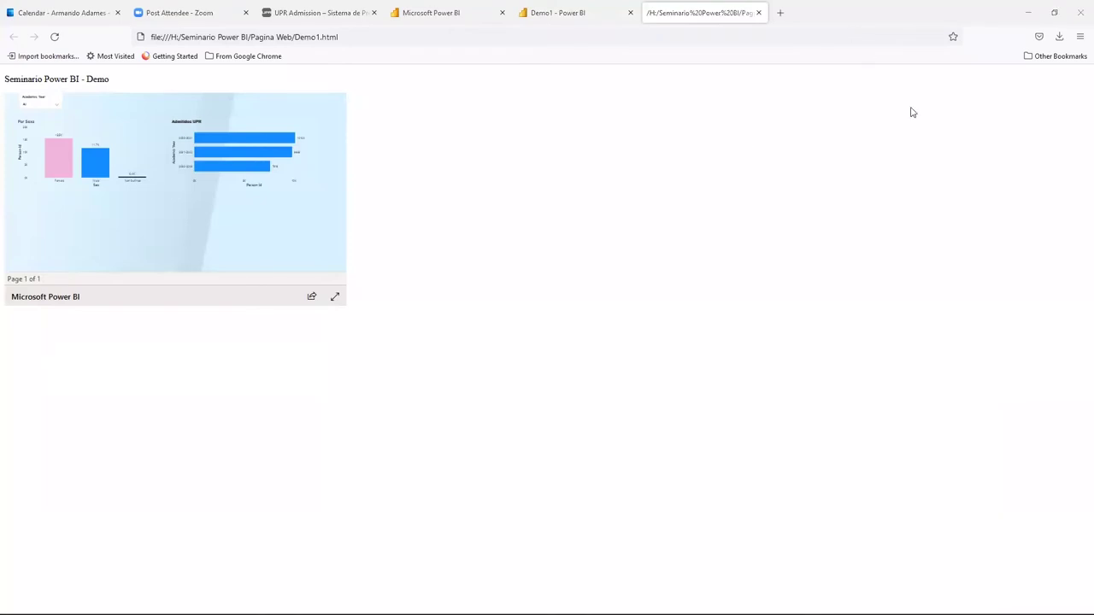
Close the Demo1 Power BI report page in Firefox, keeping the payroll report and the HTML page open.
click(441, 23)
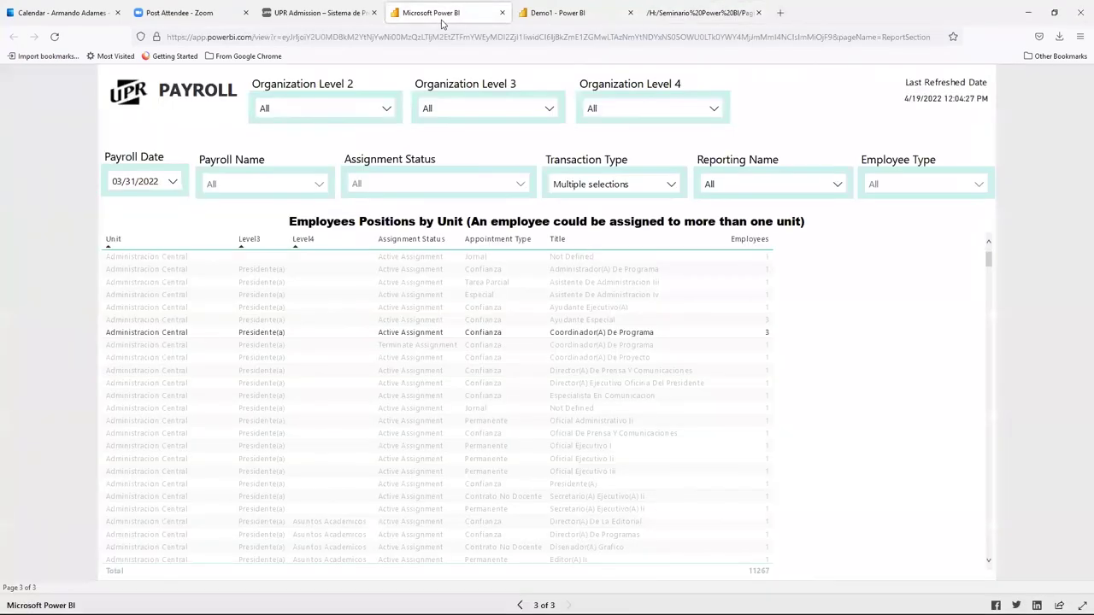
click(551, 18)
click(458, 14)
click(631, 15)
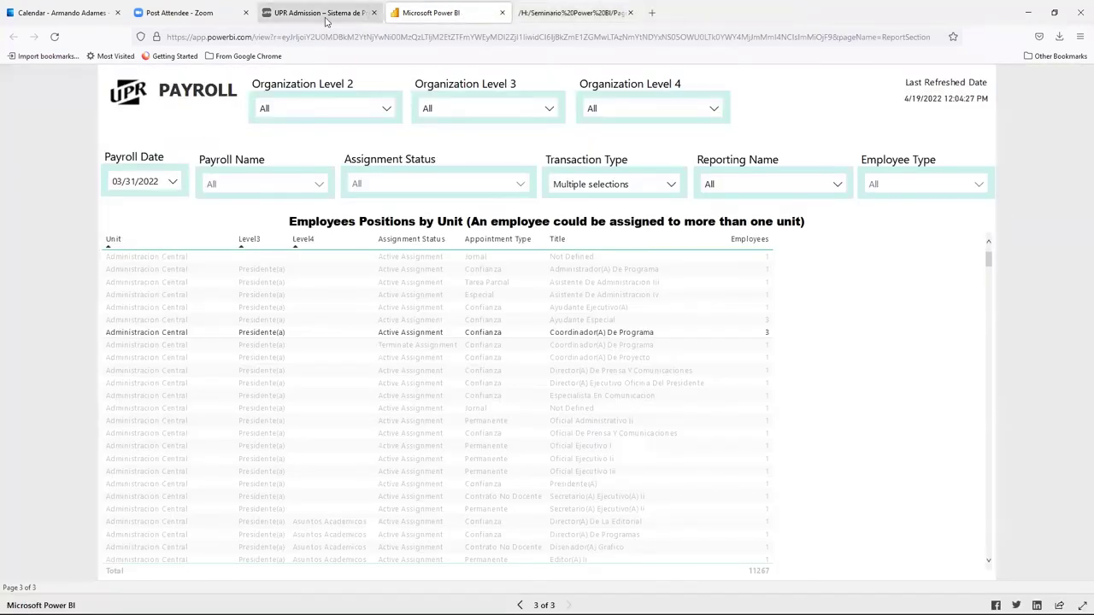
View the Admission and Enrolled Students visualizations on the UPR site and the payroll report, and return to the Demo1 page.
click(327, 17)
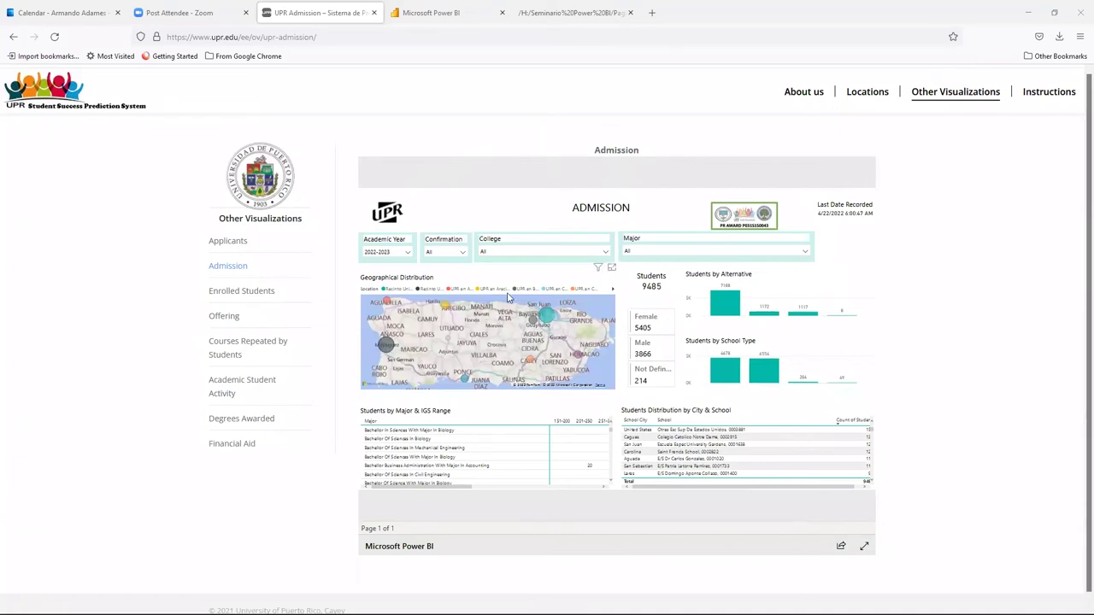
click(256, 292)
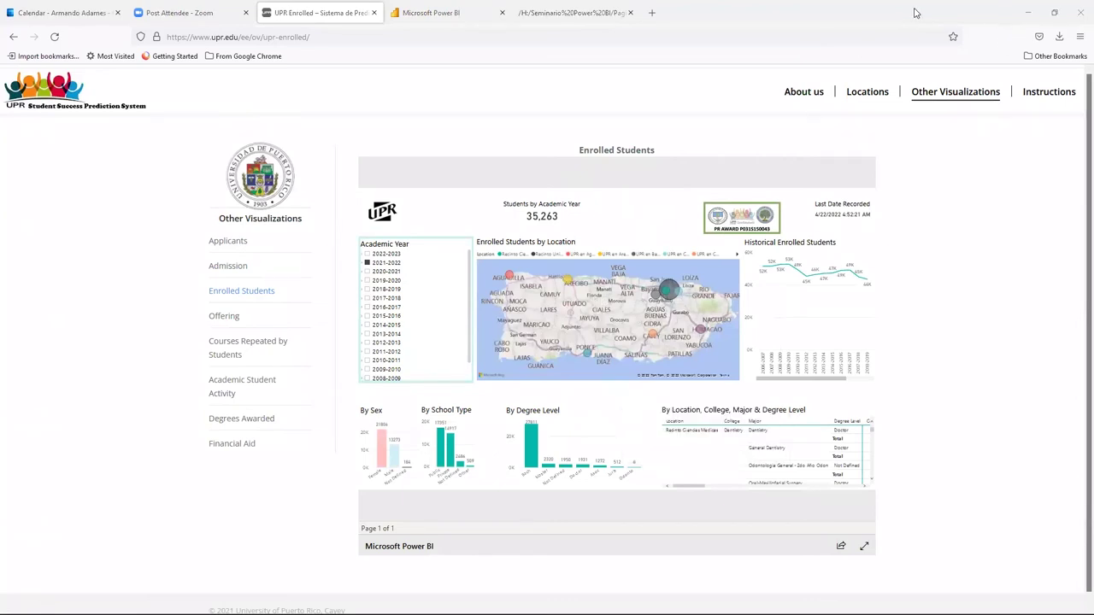
click(436, 15)
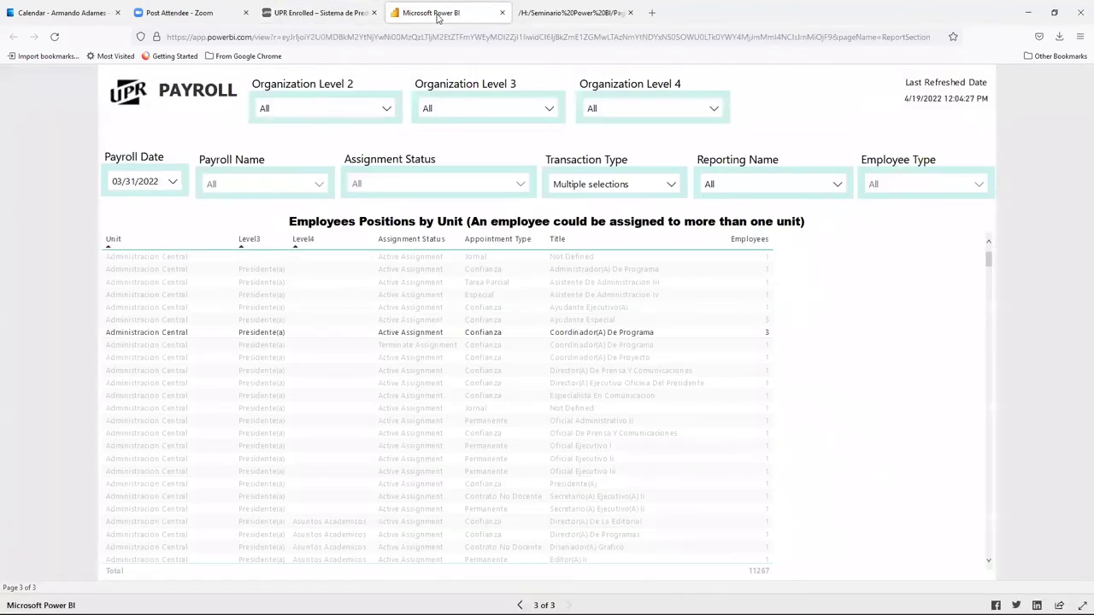
click(336, 15)
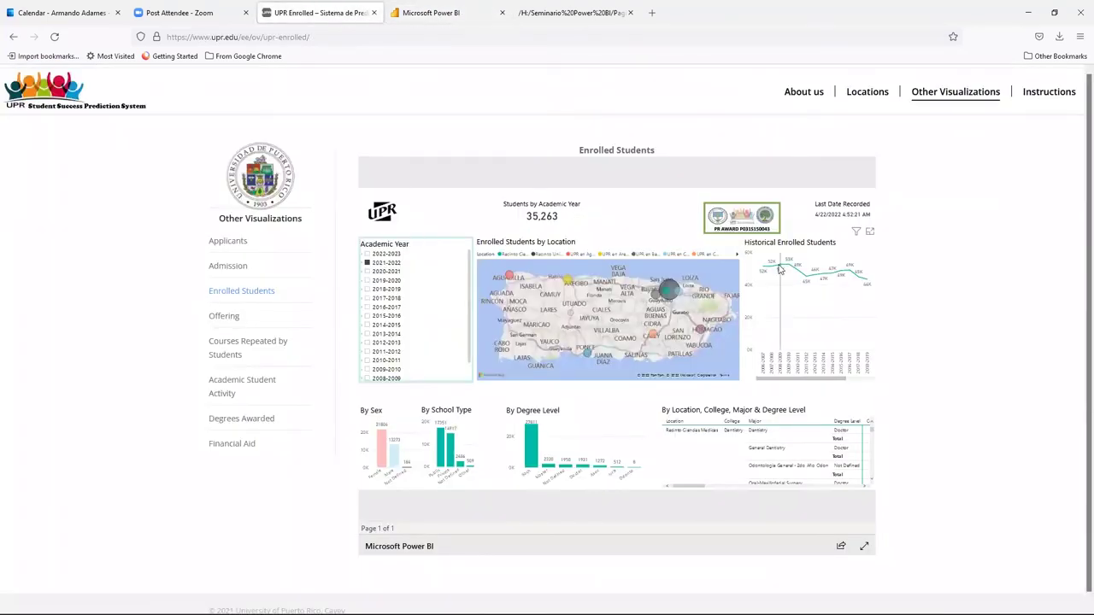
click(570, 14)
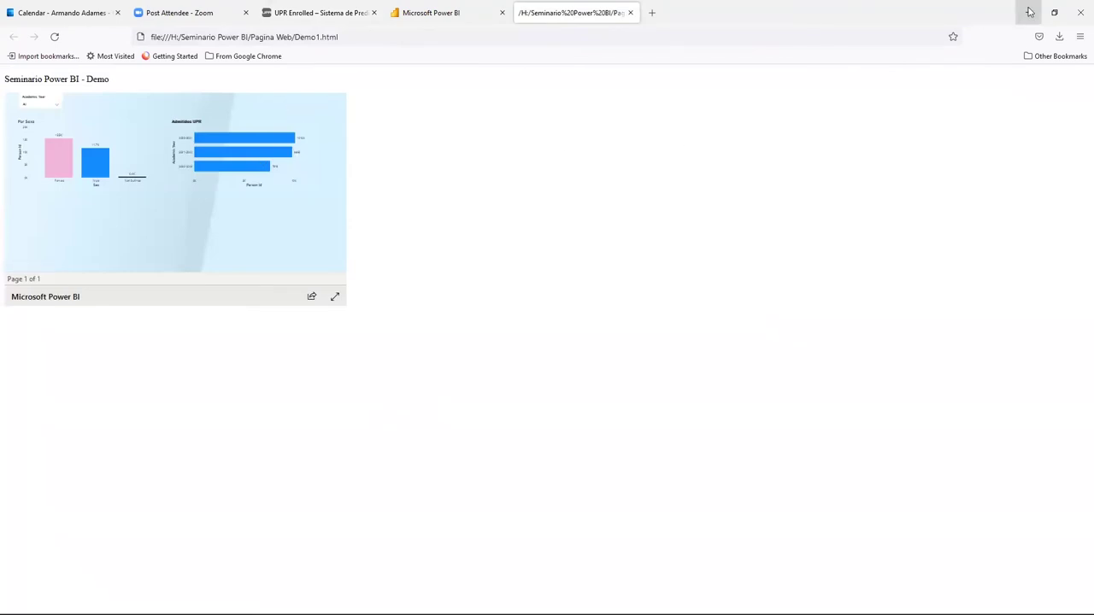
Switch to the PowerPoint slide show and go back to the Flujo del proceso slide.
key(alt+Tab)
key(alt+Tab)
key(alt+Tab)
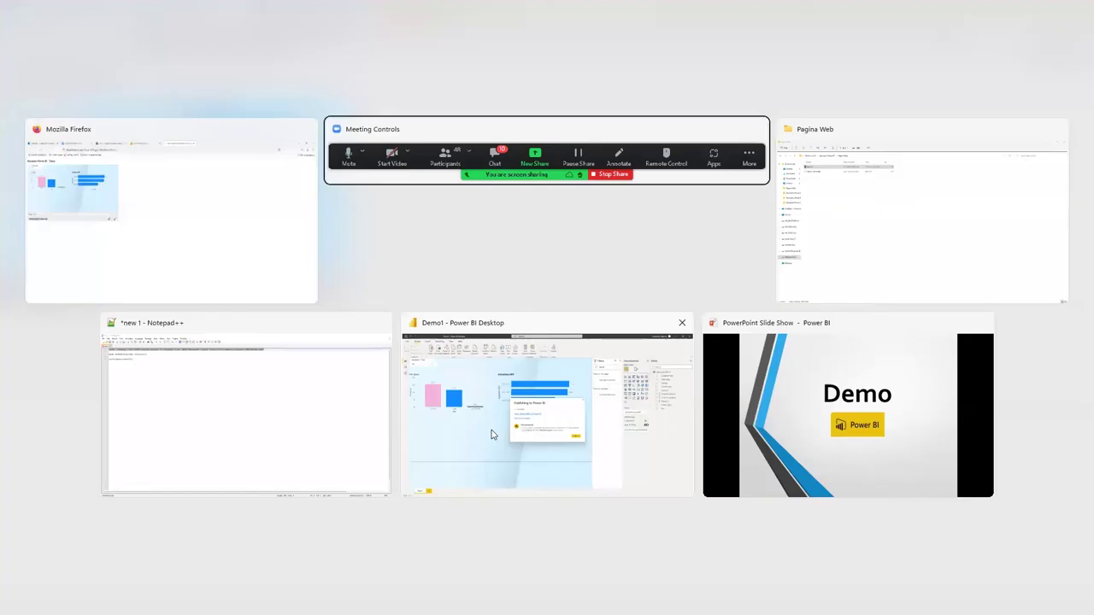
key(alt+Tab)
key(alt+Tab)
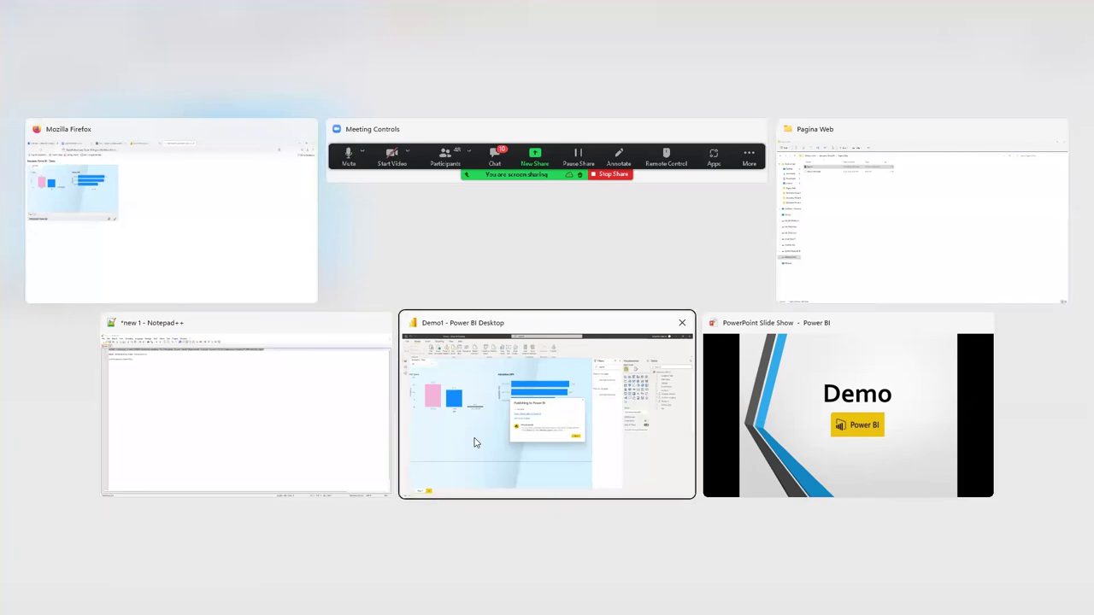
key(Left)
key(Left)
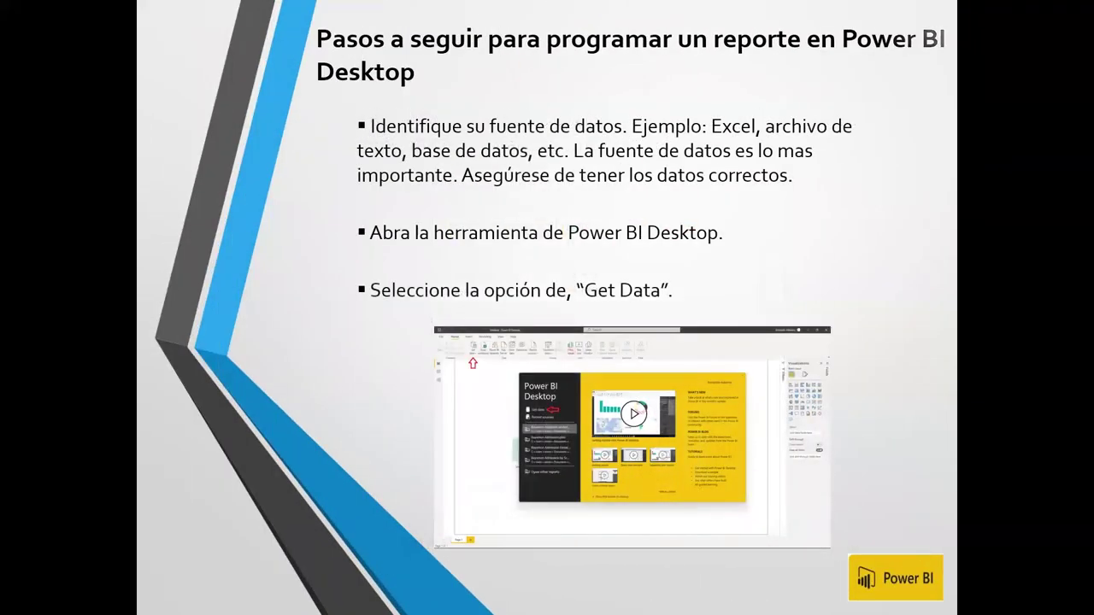
key(Left)
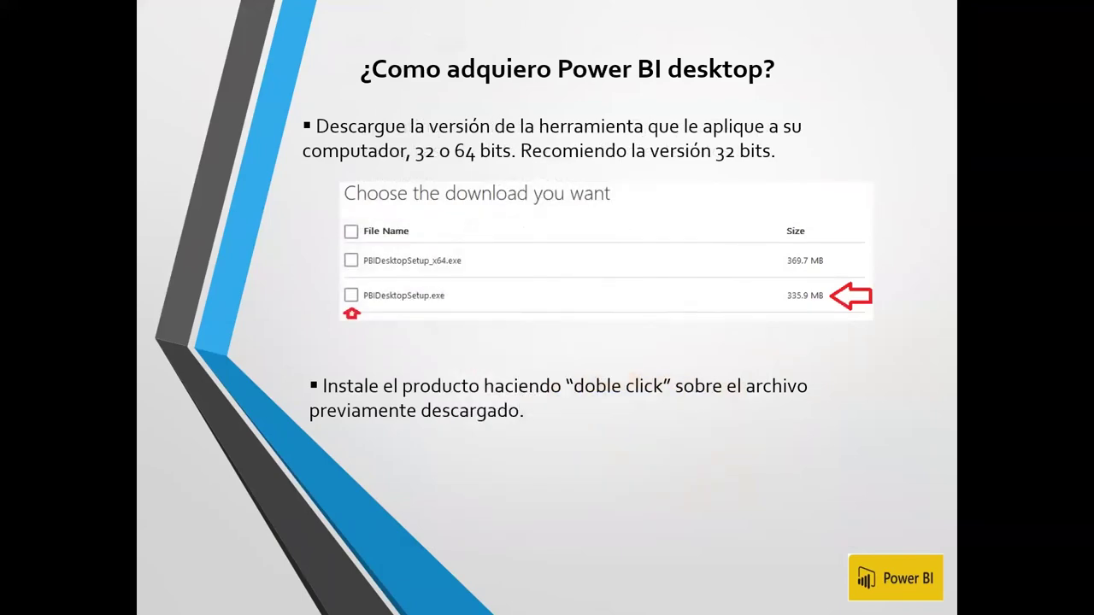
key(Left)
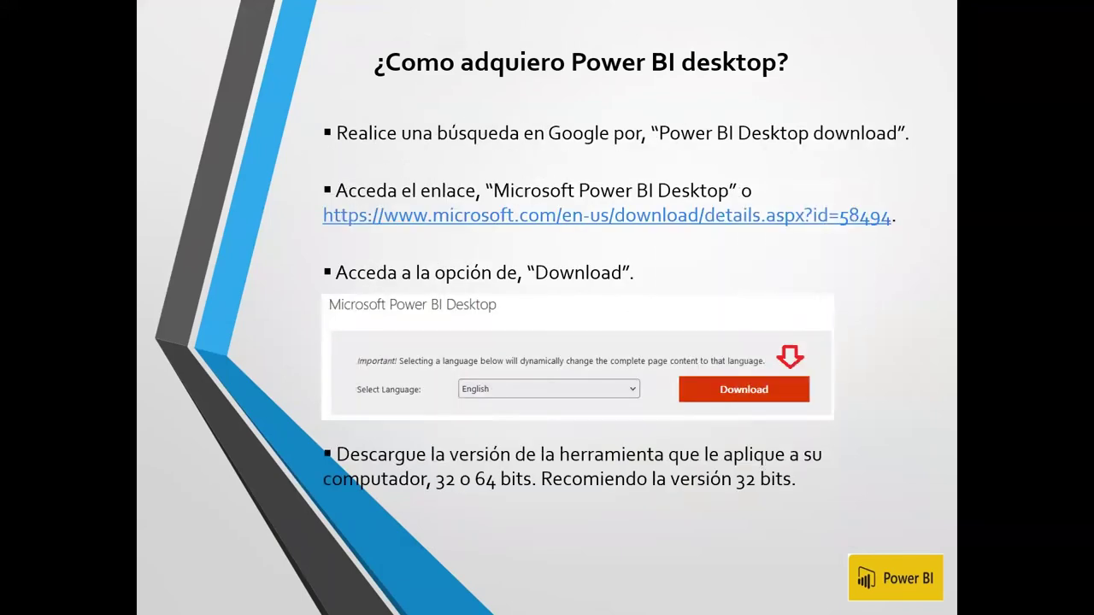
key(Left)
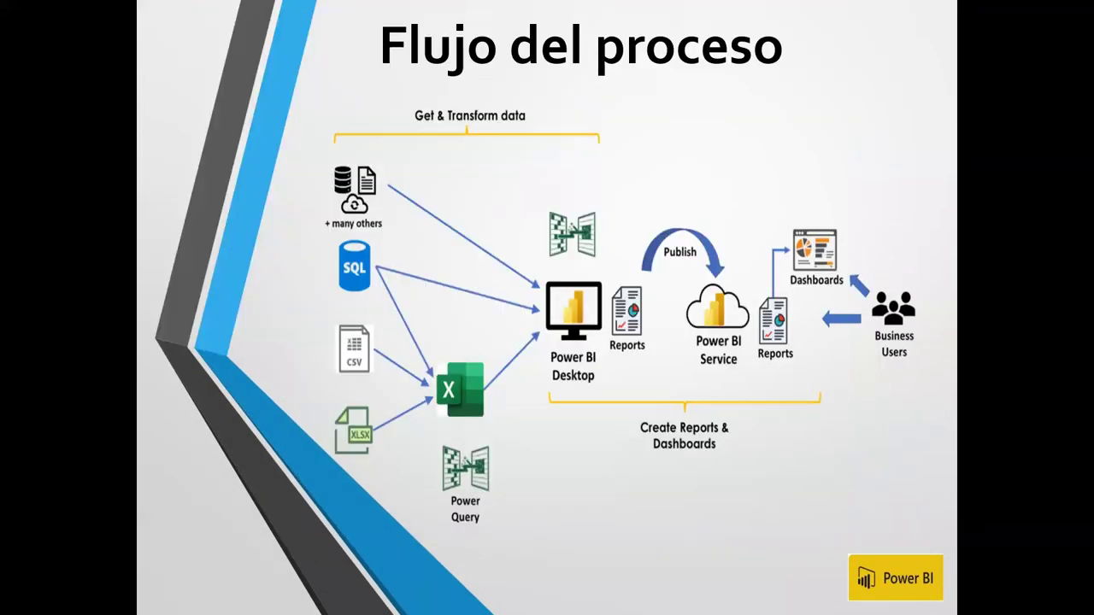
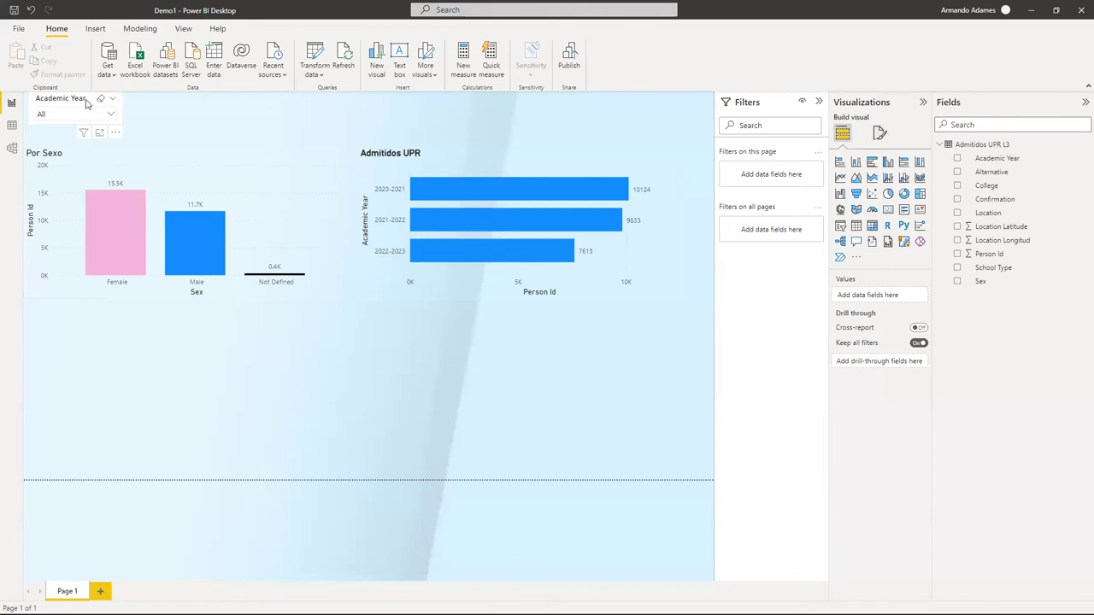
In Power BI Desktop, set the background transparency of the Academic Year slicer to about 92% and deselect the slicer.
click(90, 103)
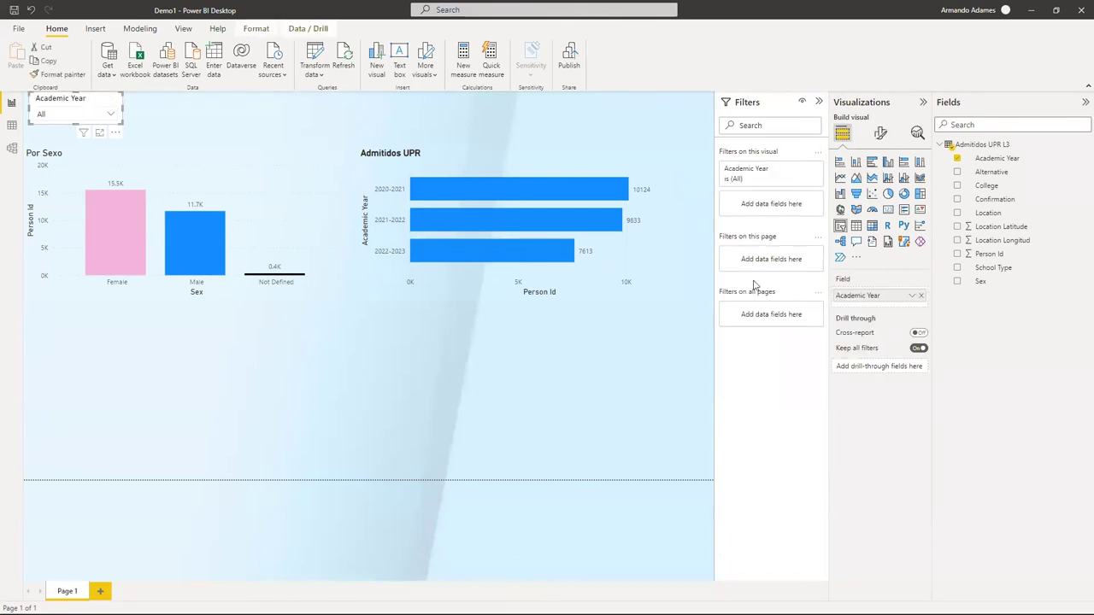
click(880, 135)
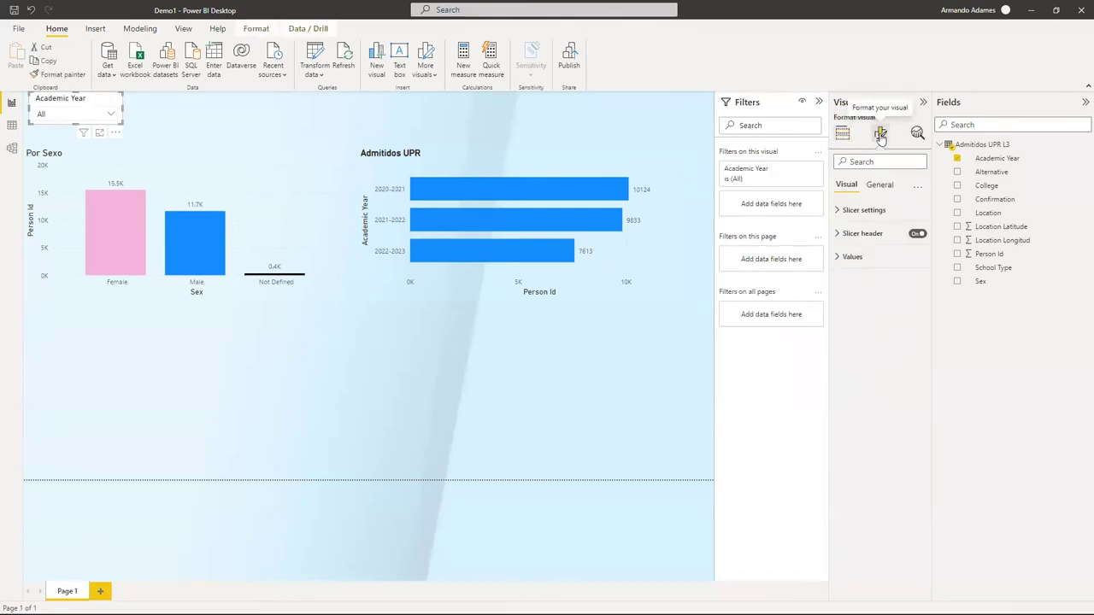
click(878, 185)
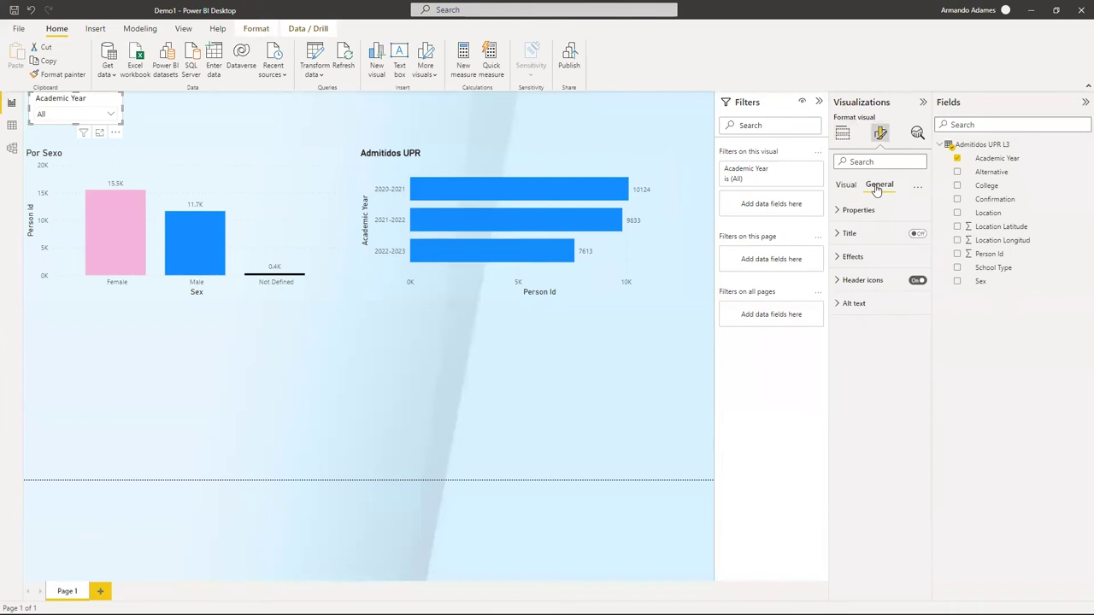
click(846, 257)
click(916, 343)
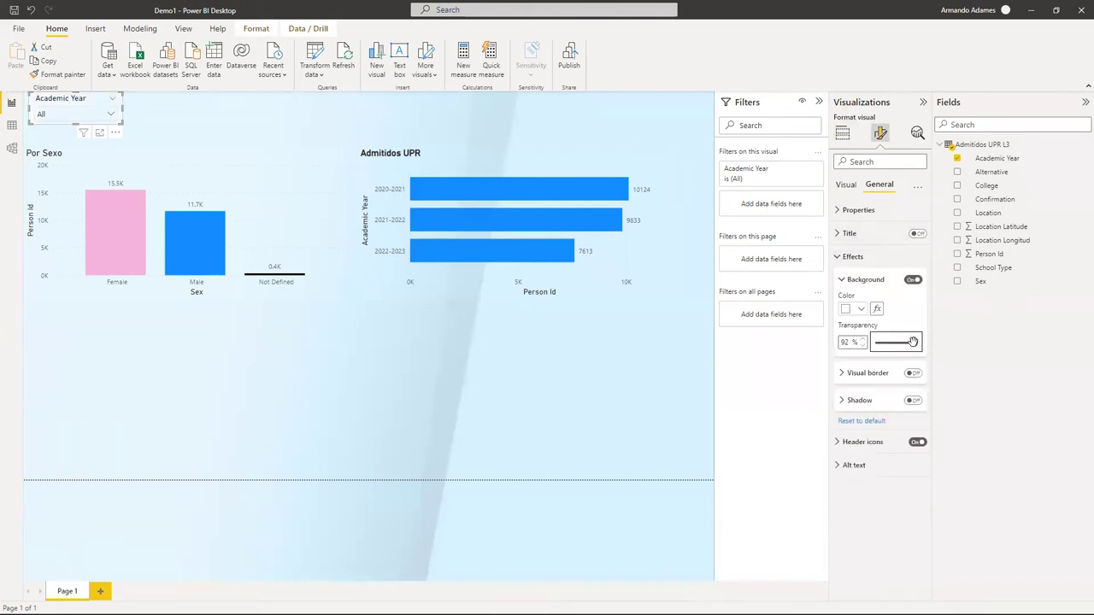
click(457, 355)
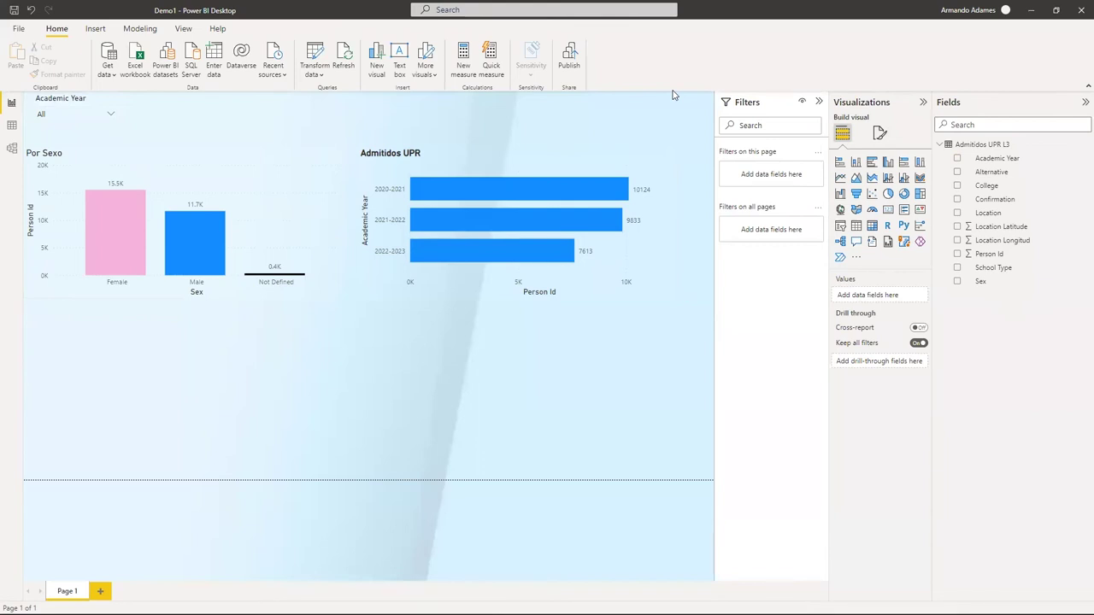
Save the report and publish it to My workspace, replacing the existing Demo1 dataset.
click(574, 56)
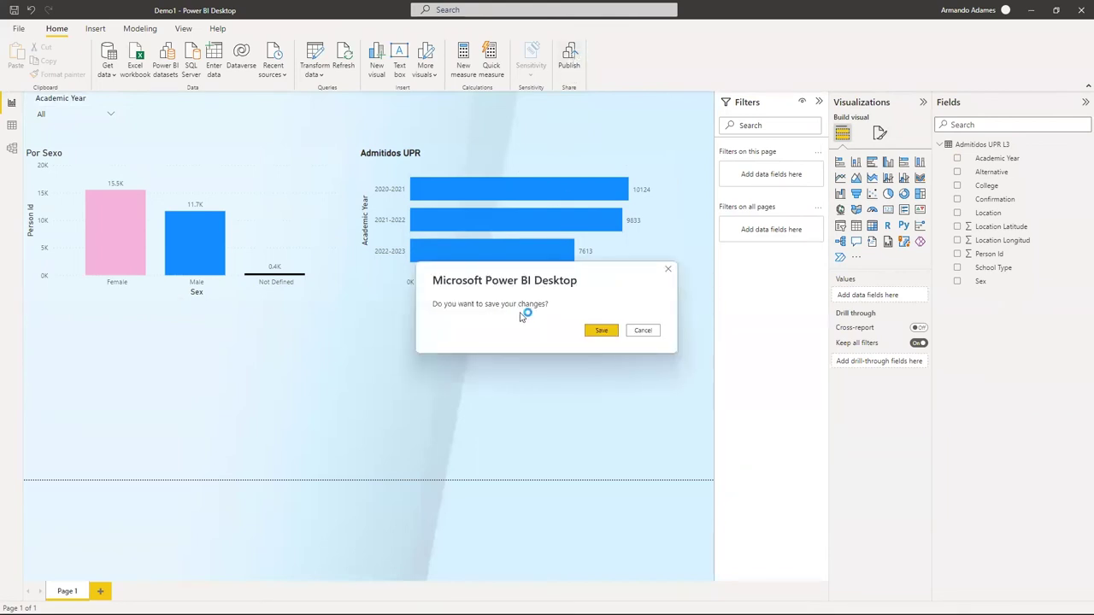
click(601, 331)
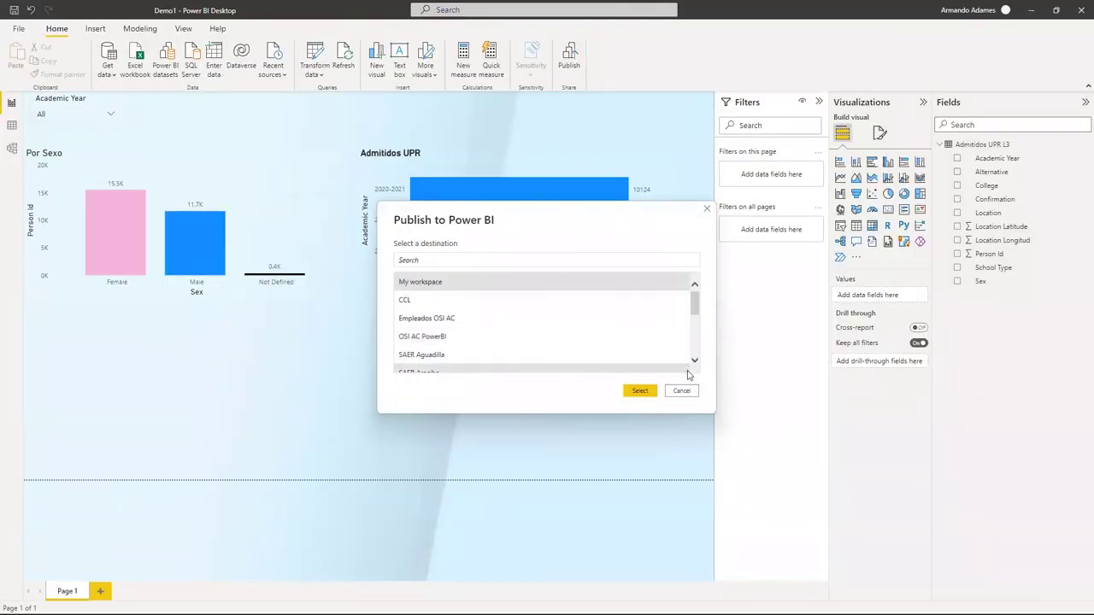
click(641, 395)
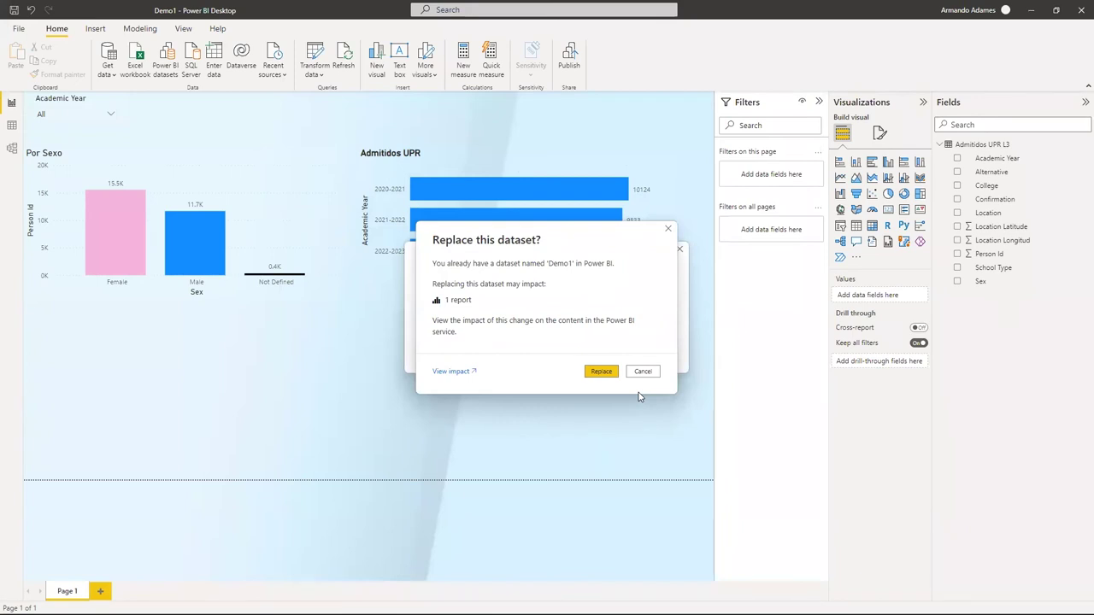
click(600, 371)
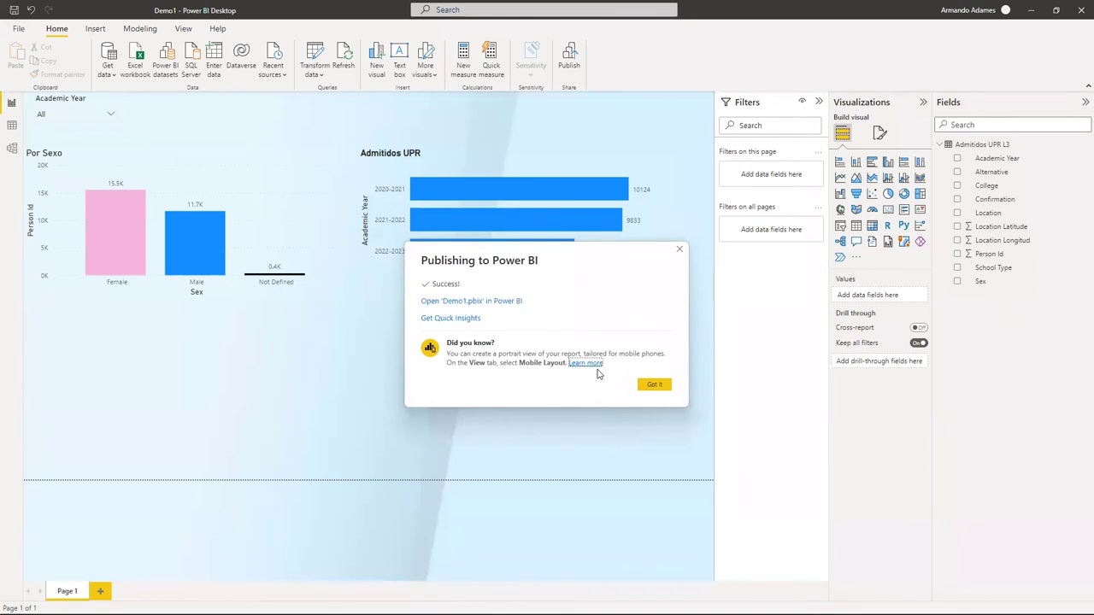
click(654, 385)
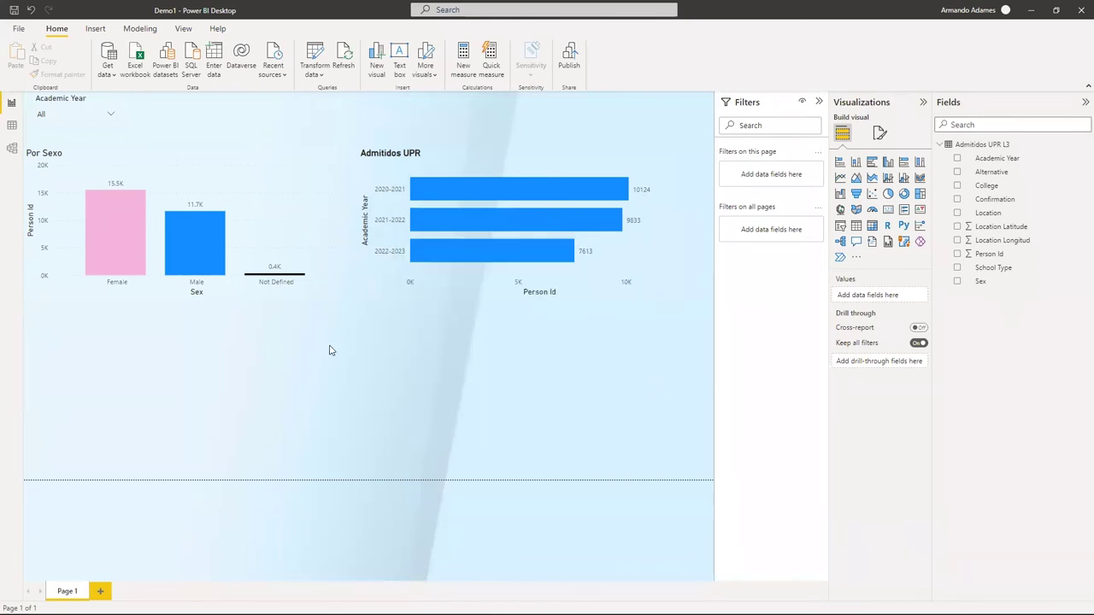
Switch to the Pagina Web folder in File Explorer and open the Demo1 HTML page in Firefox again.
key(alt+Tab)
key(alt+Tab)
key(alt+Tab)
key(alt+Tab)
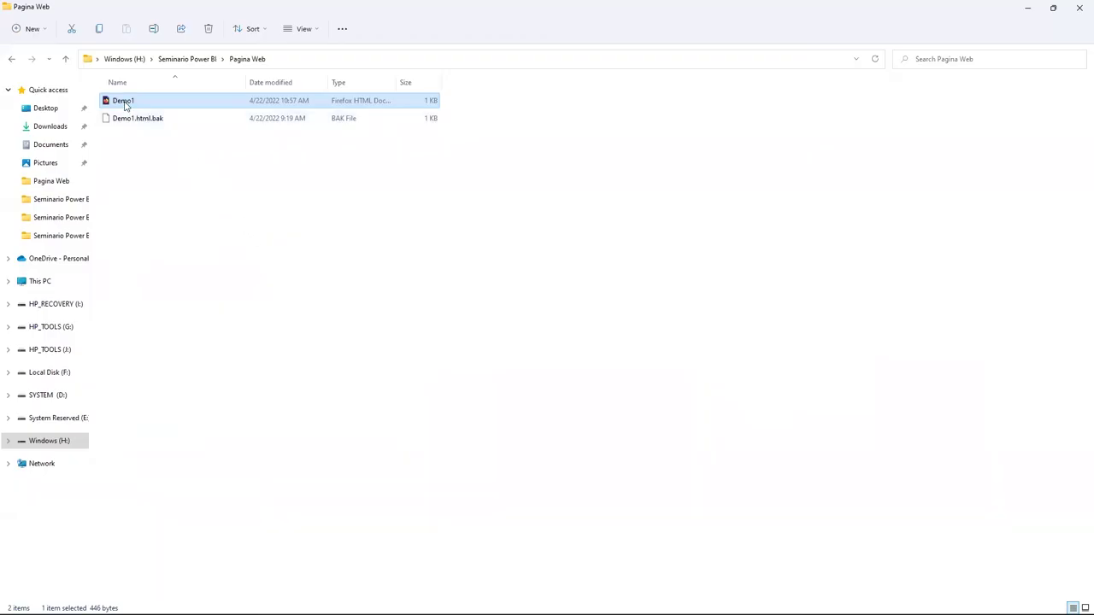
double_click(124, 102)
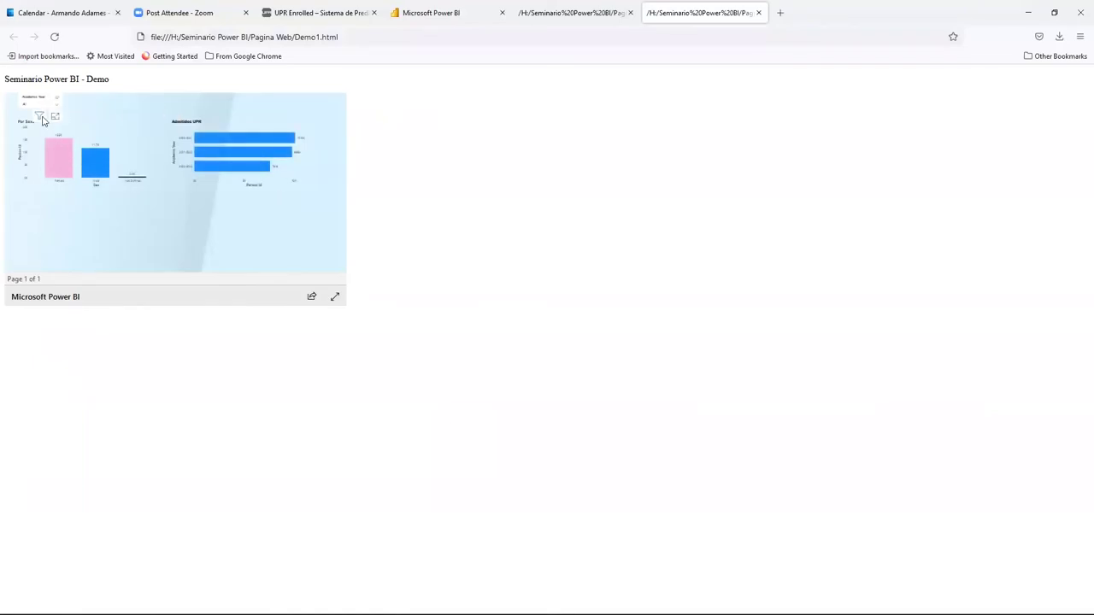
Reload the Demo1 page several times to check the embedded report's slicer background, and return to Power BI Desktop.
click(54, 37)
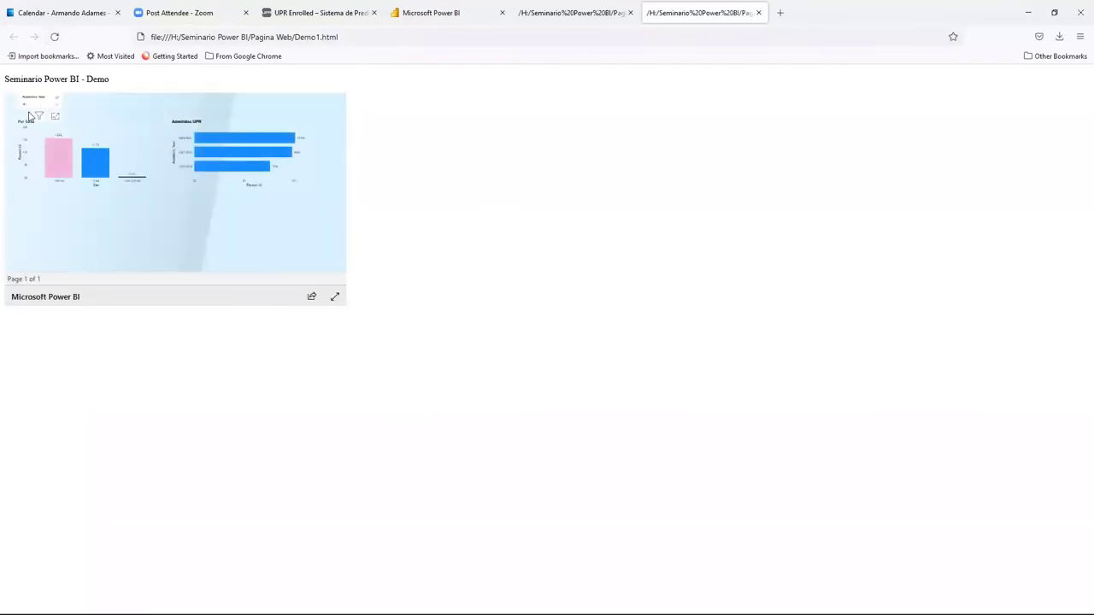
click(55, 38)
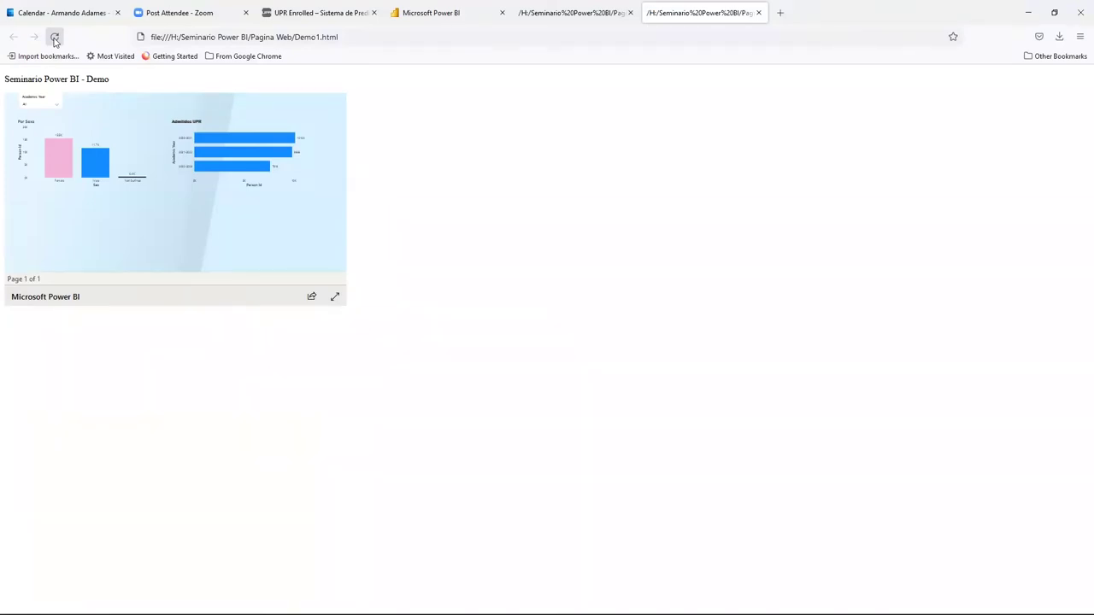
click(54, 38)
click(54, 37)
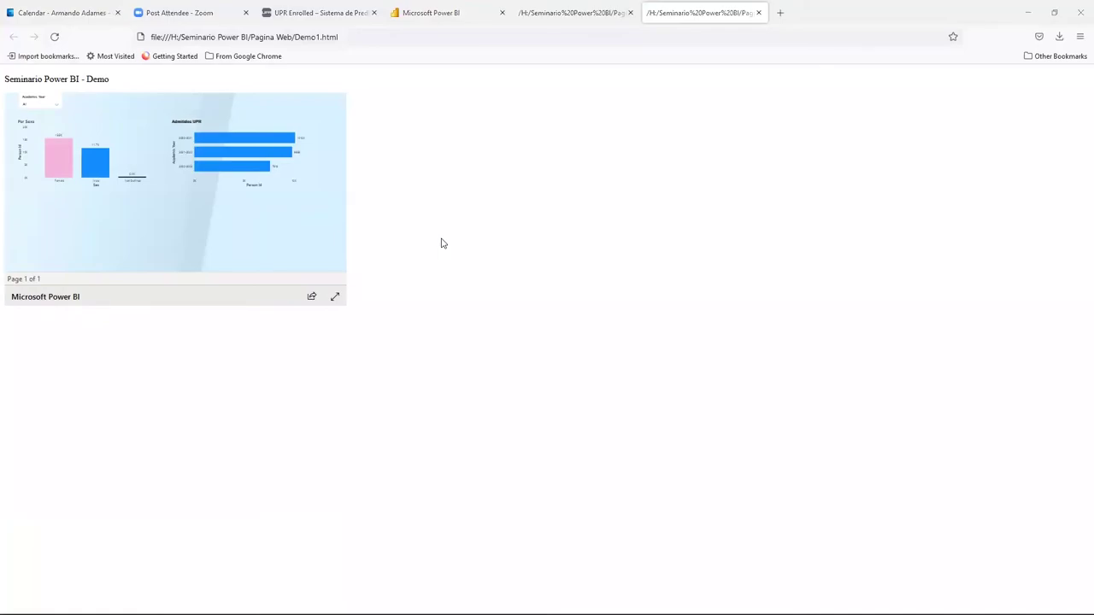
key(alt+Tab)
key(alt+Tab)
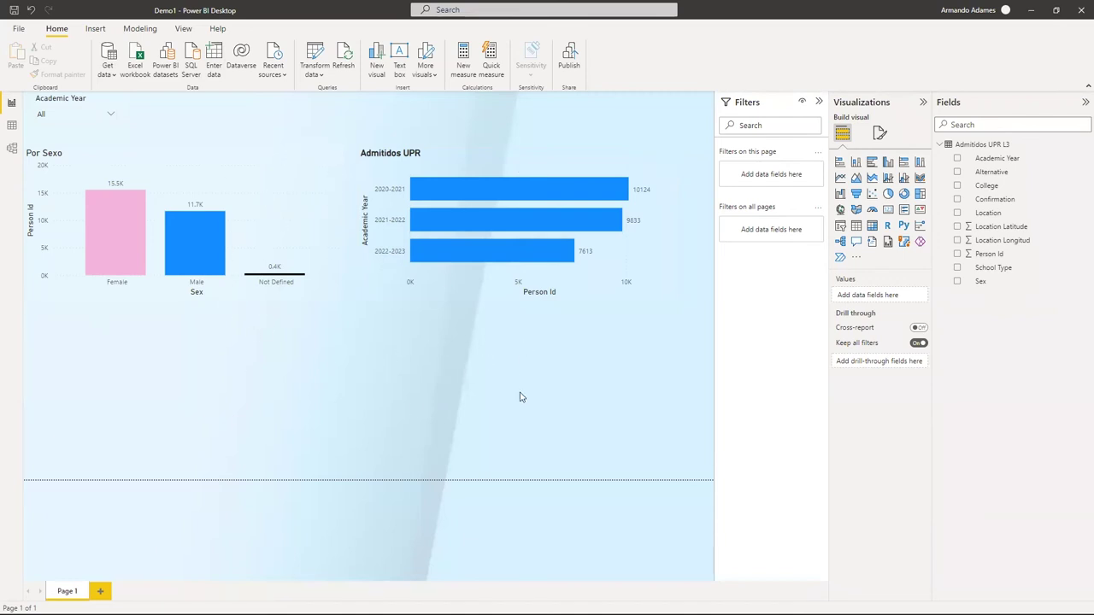
Add a second report page with a line chart using Academic Year as the axis and Person Id as the values.
click(100, 591)
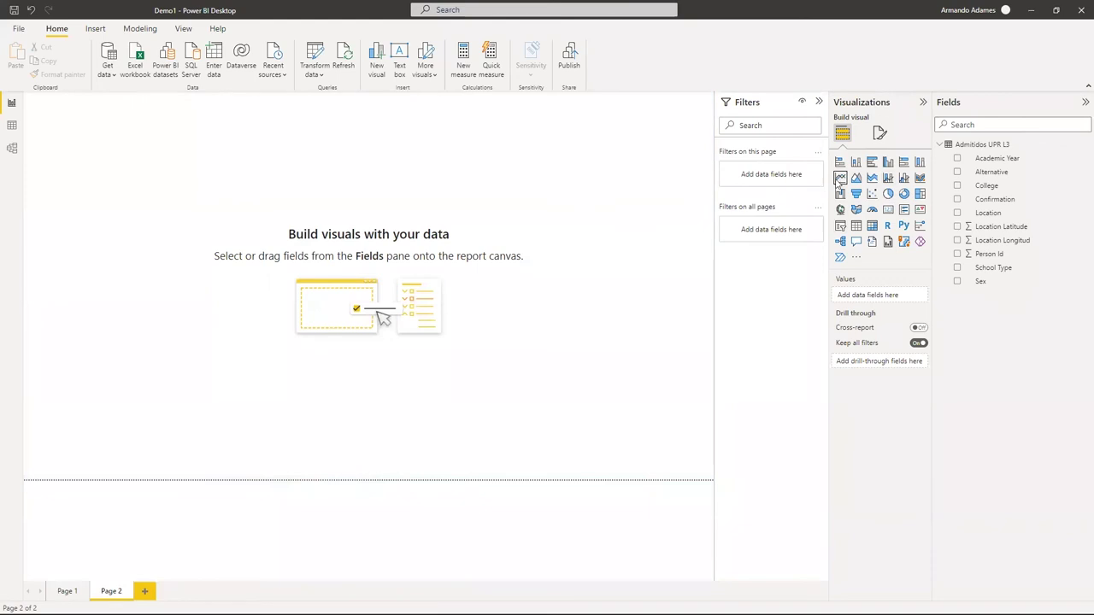
click(840, 178)
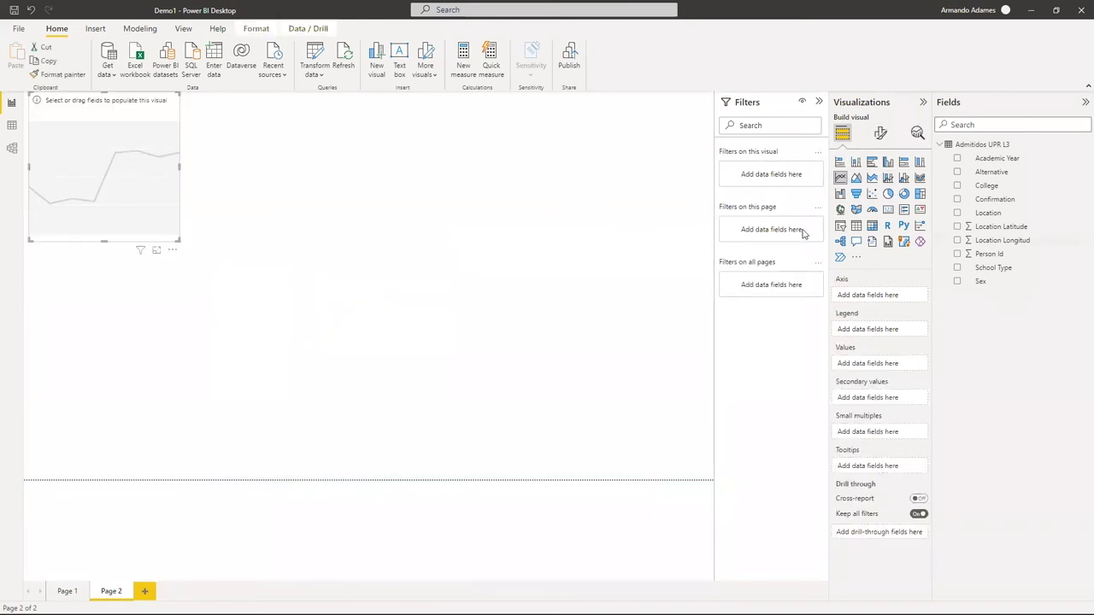
drag(992, 162, 870, 295)
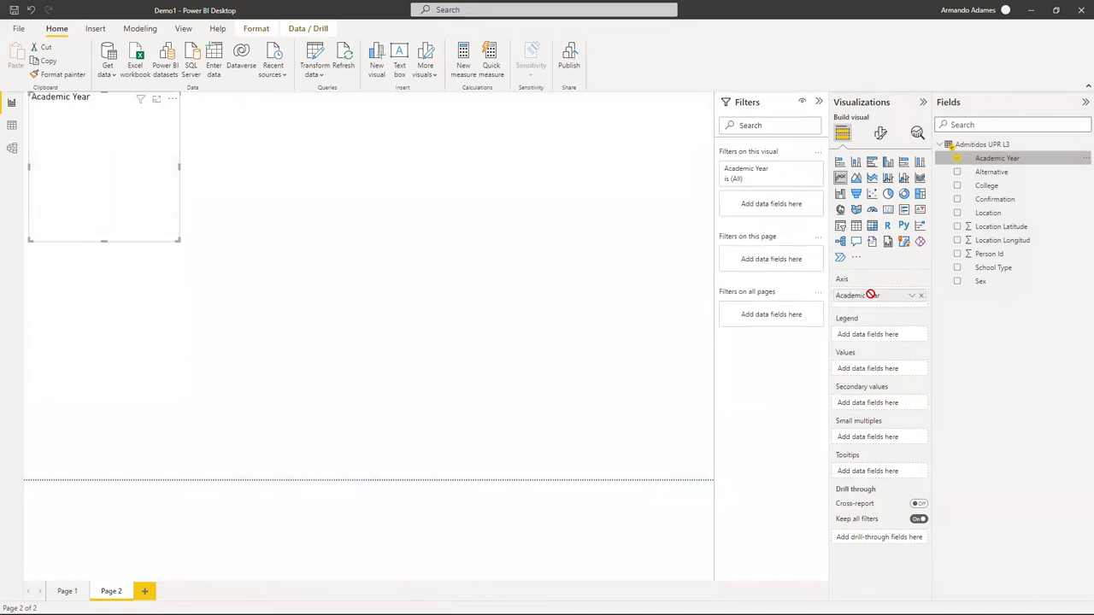
drag(989, 254, 891, 371)
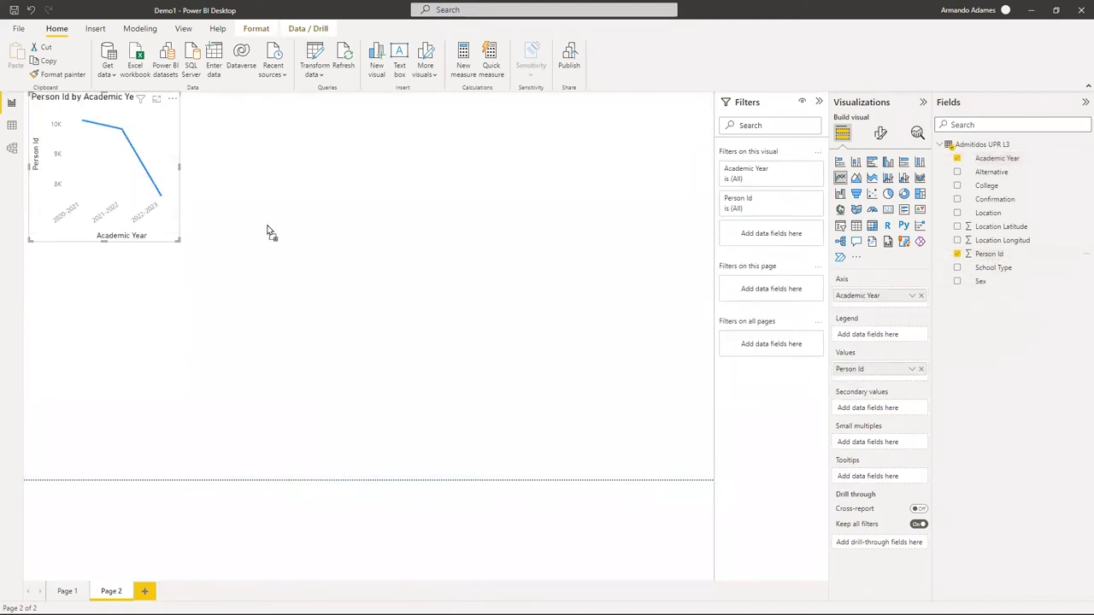
Enlarge the line chart to cover most of the page's width and height.
drag(178, 169, 637, 169)
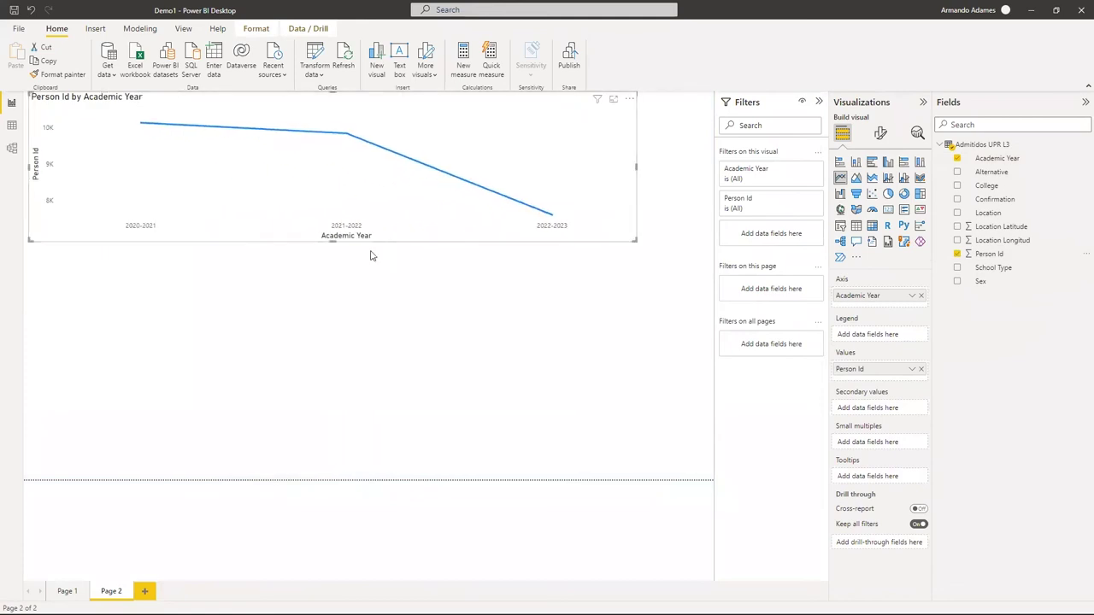
drag(329, 286, 350, 414)
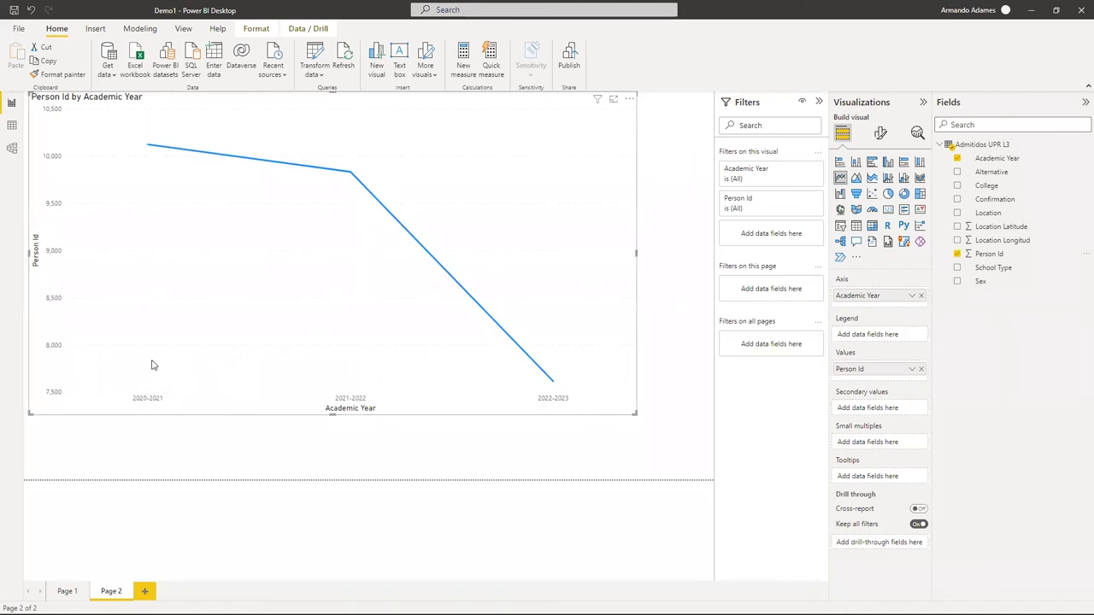
mouse_move(148, 150)
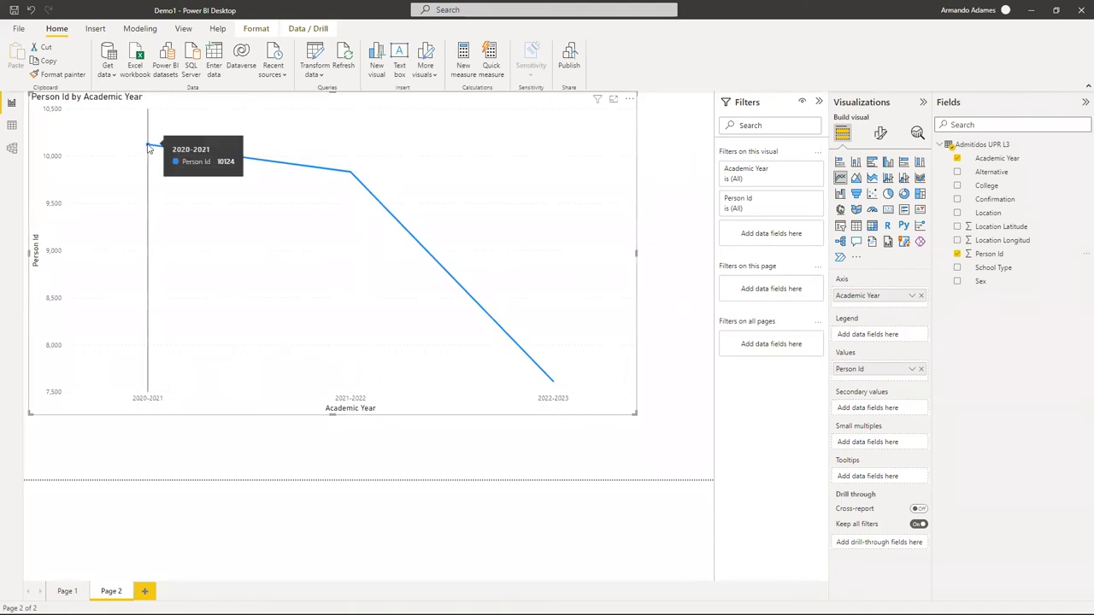
mouse_move(346, 172)
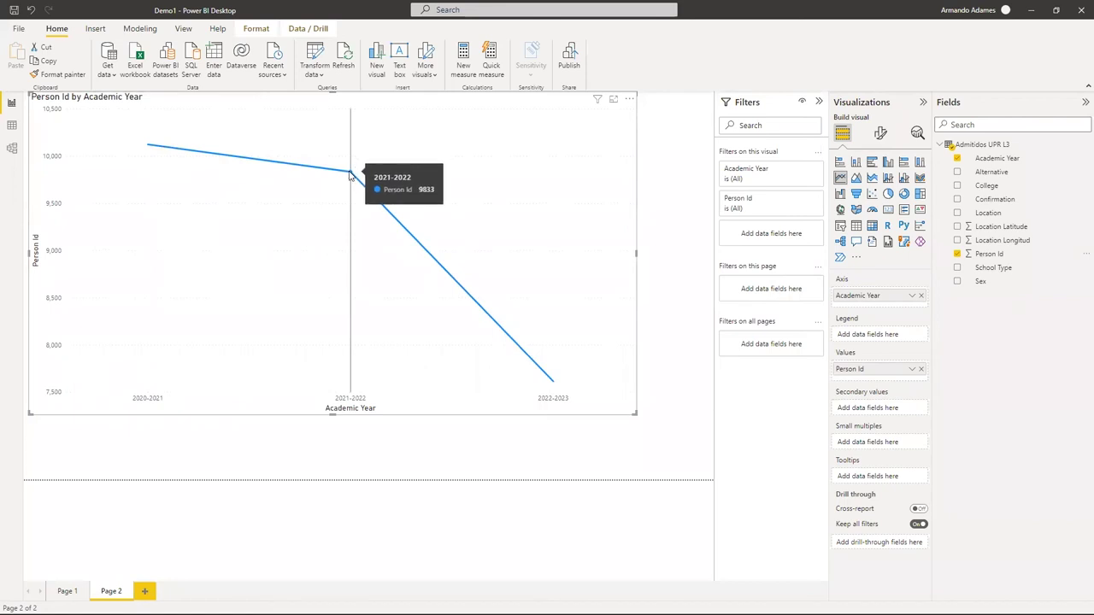
mouse_move(567, 376)
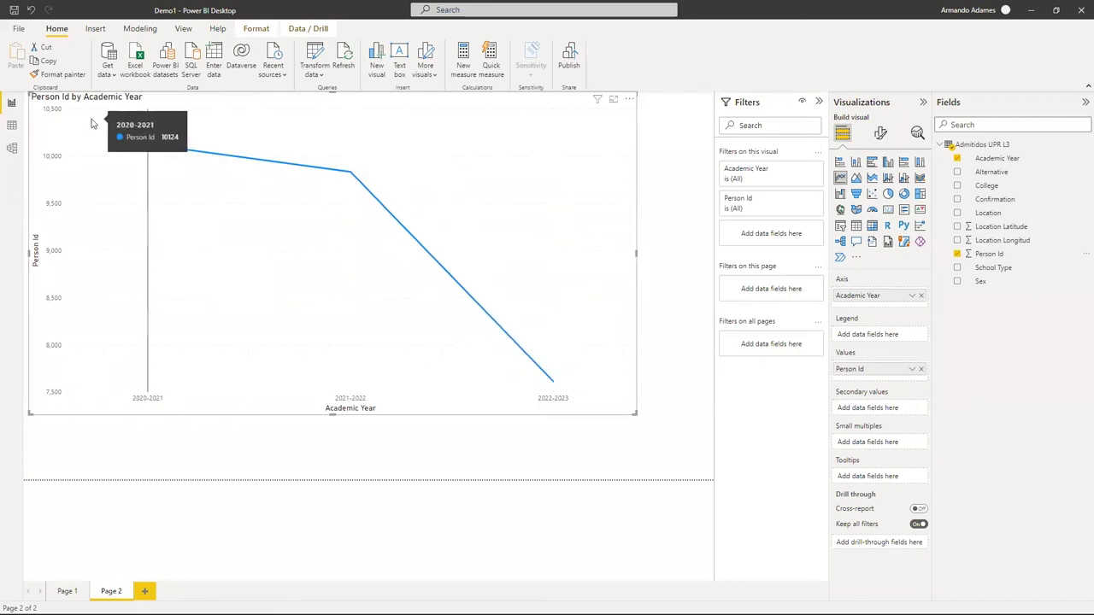
Rename Page 2 as Tendencia.
right_click(114, 594)
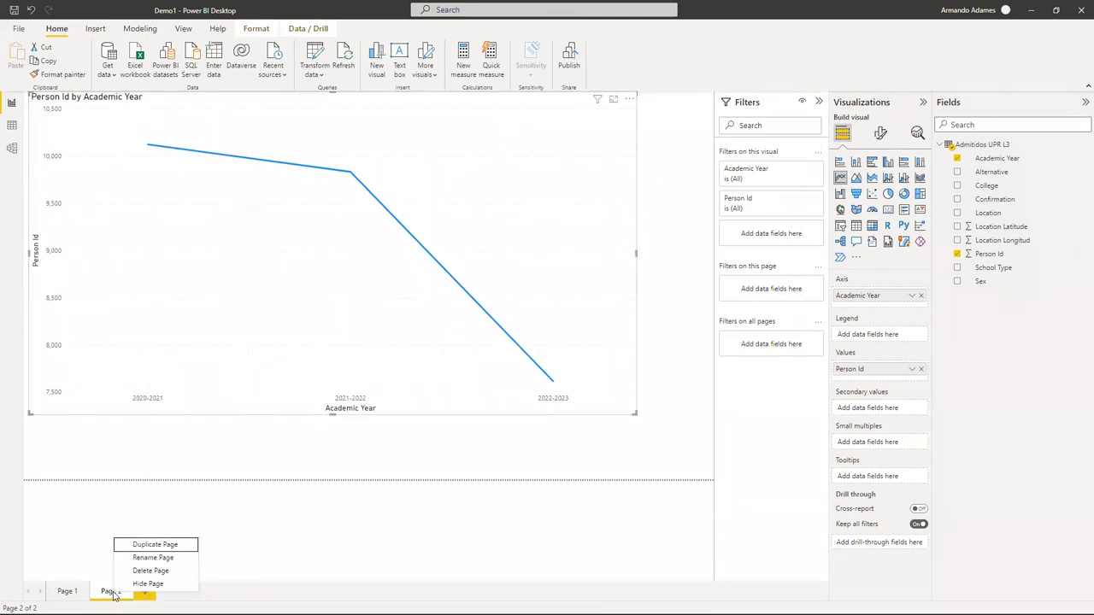
click(142, 558)
text(Tender)
key(Return)
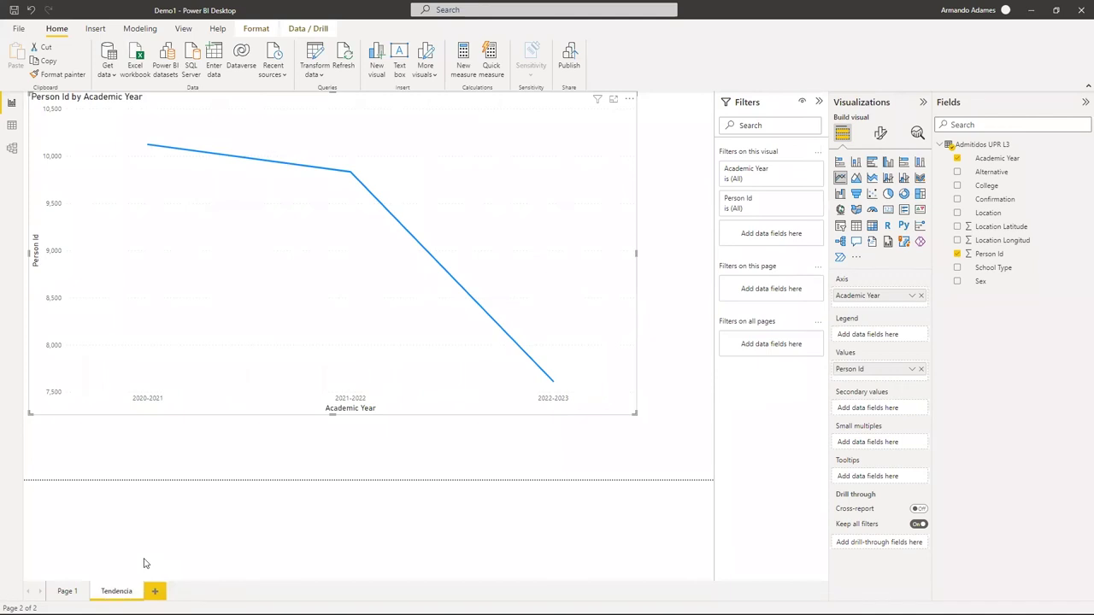
Rename Page 1 as Principal.
click(68, 591)
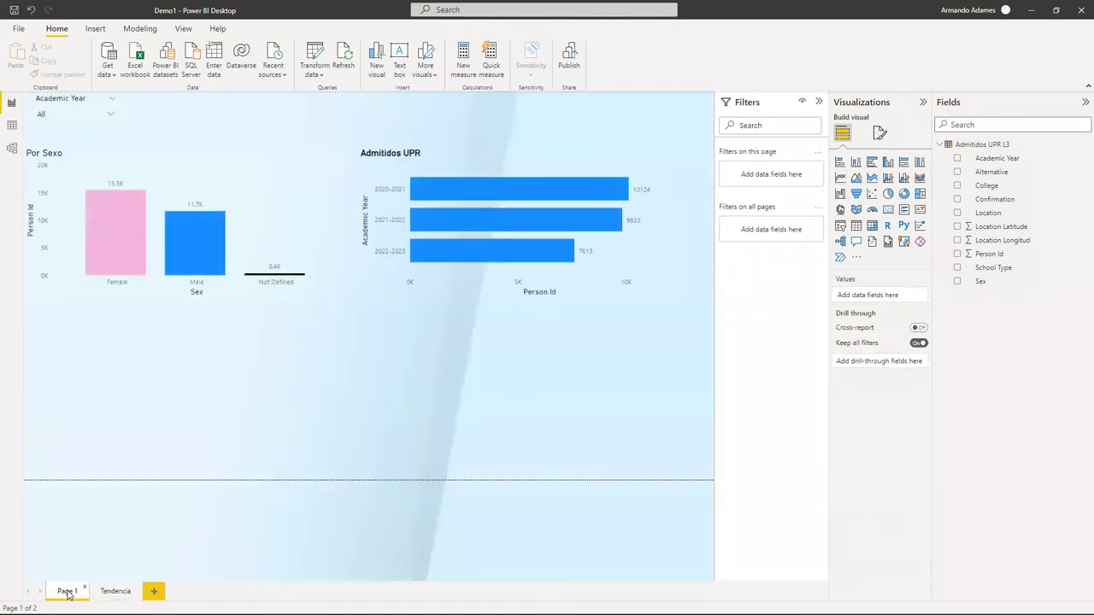
right_click(68, 591)
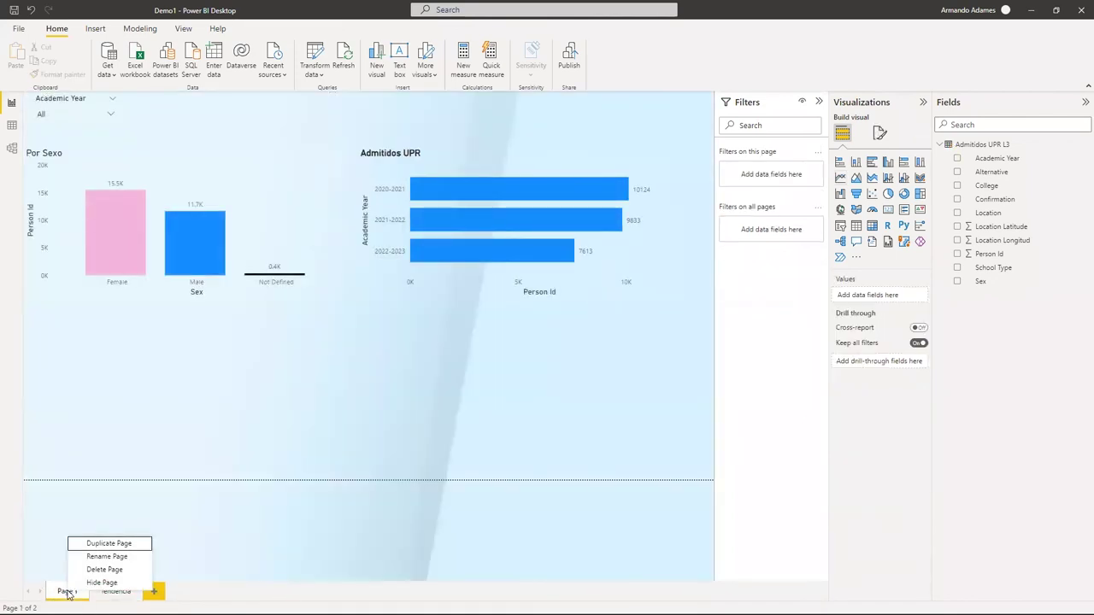
click(107, 556)
text(Prin)
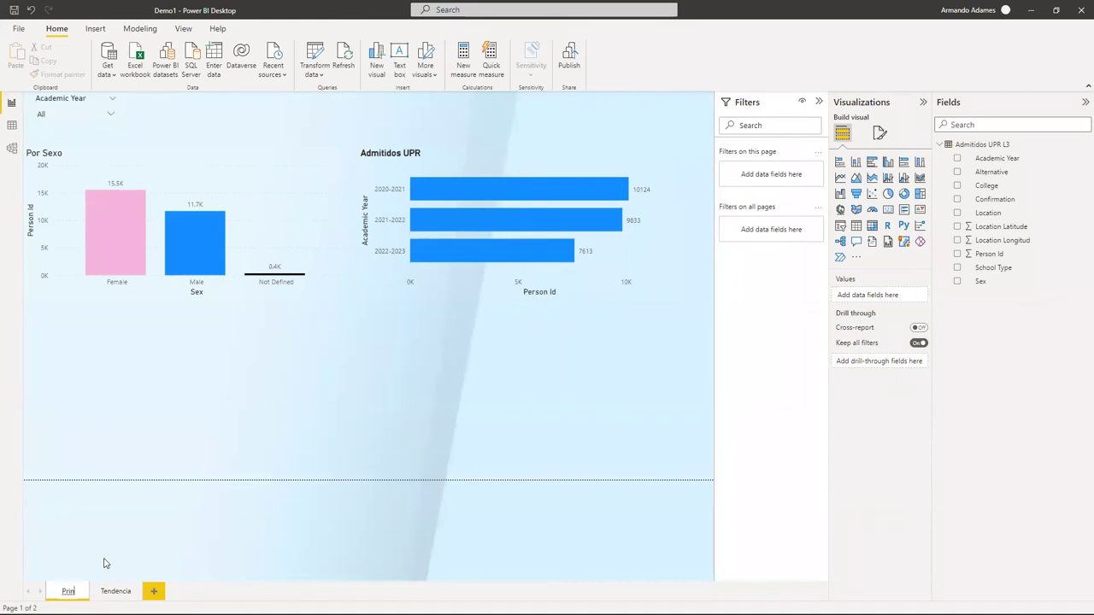
text(cipal)
key(Return)
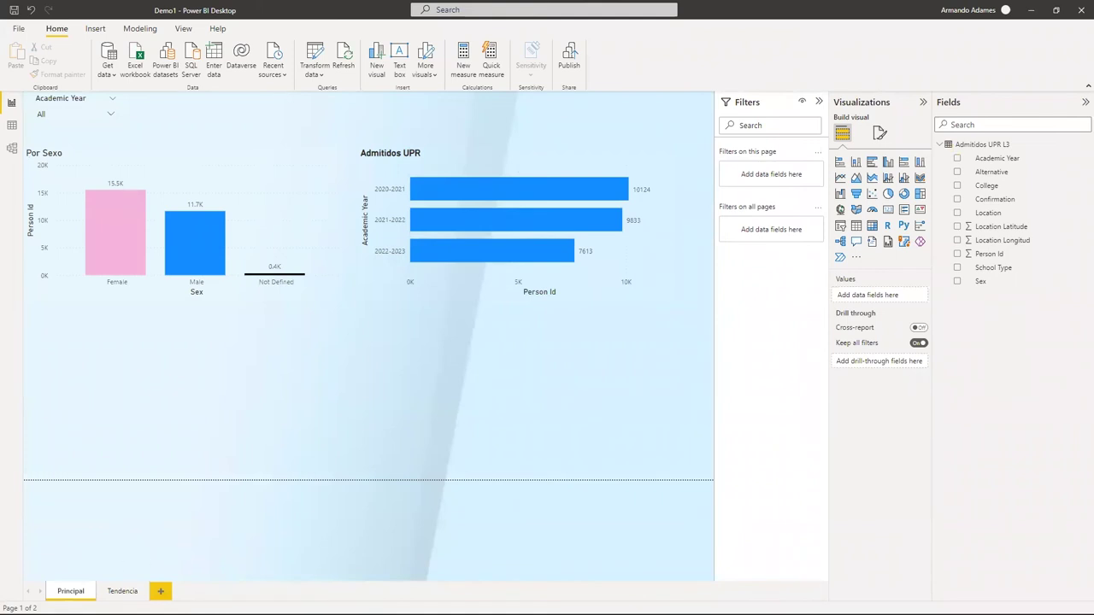
From the Tendencia page, save the report and publish it to My workspace, replacing the existing Demo1 dataset.
click(118, 592)
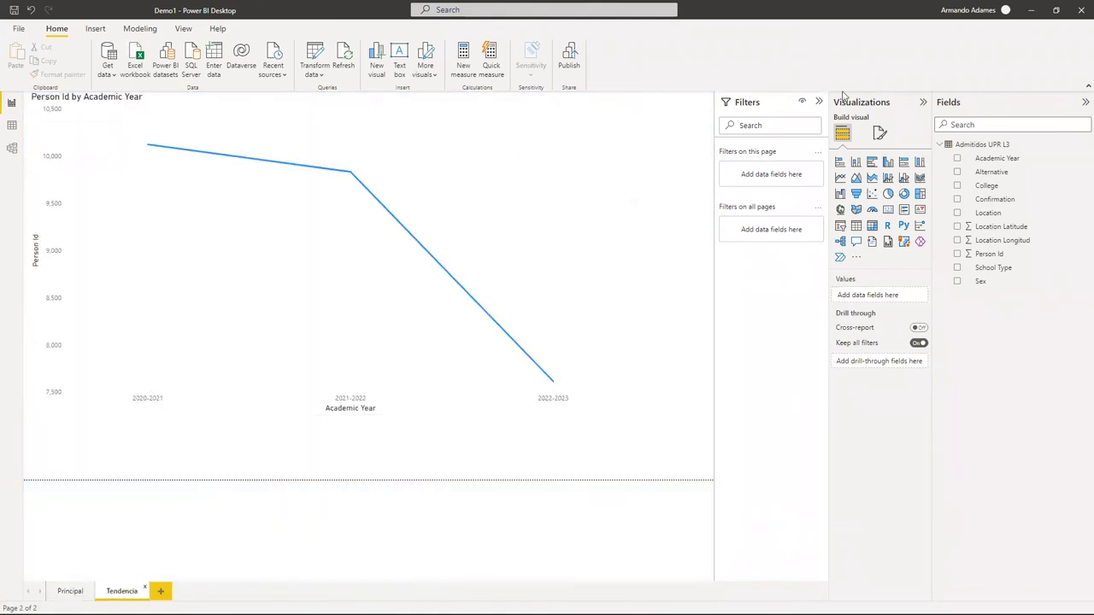
click(575, 51)
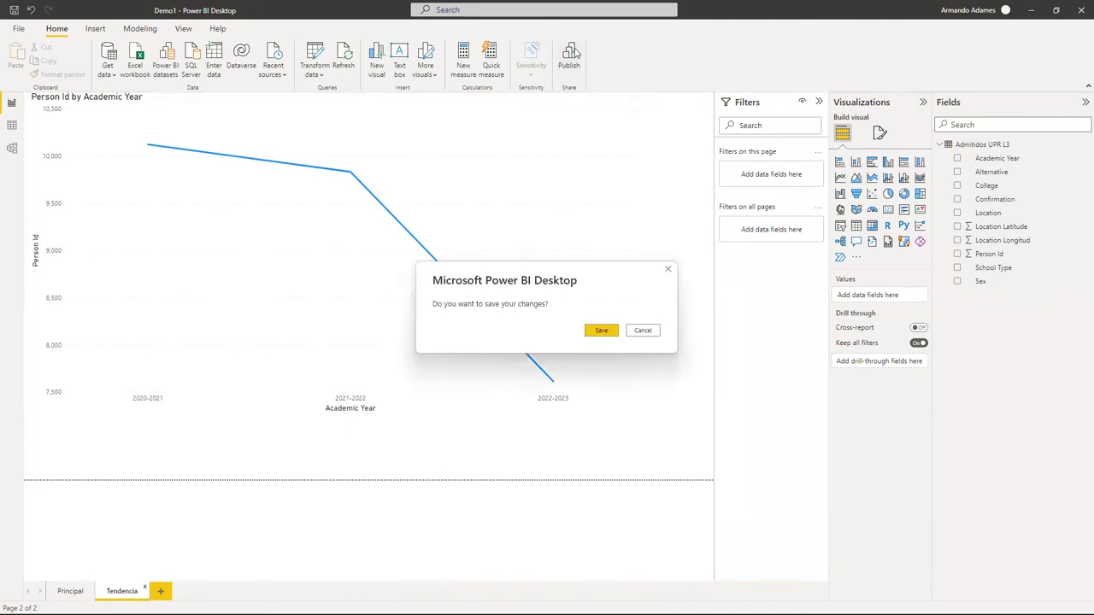
click(601, 333)
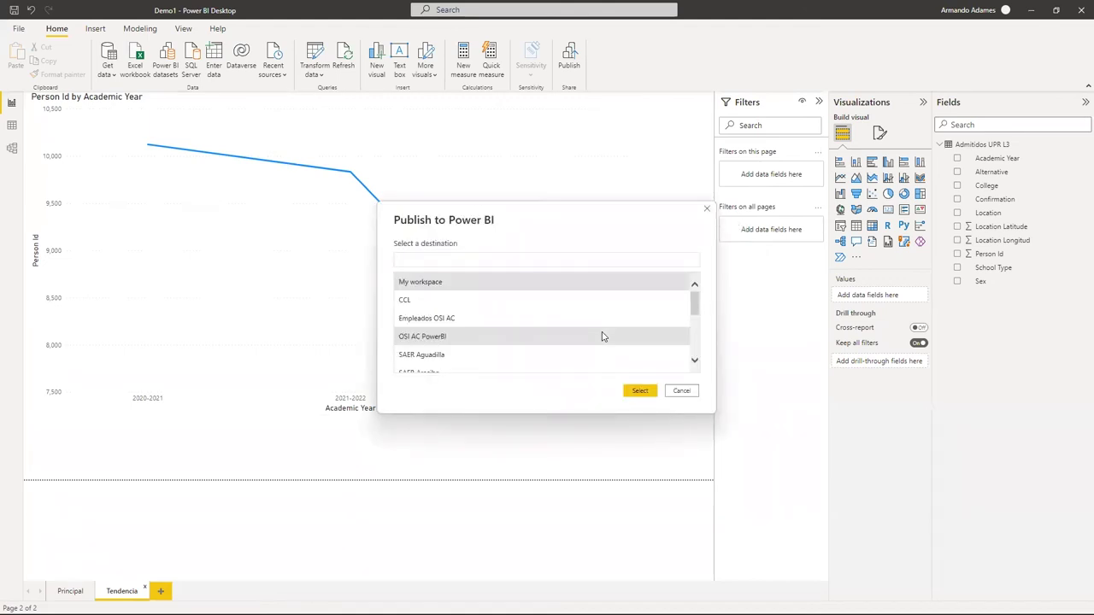
click(427, 284)
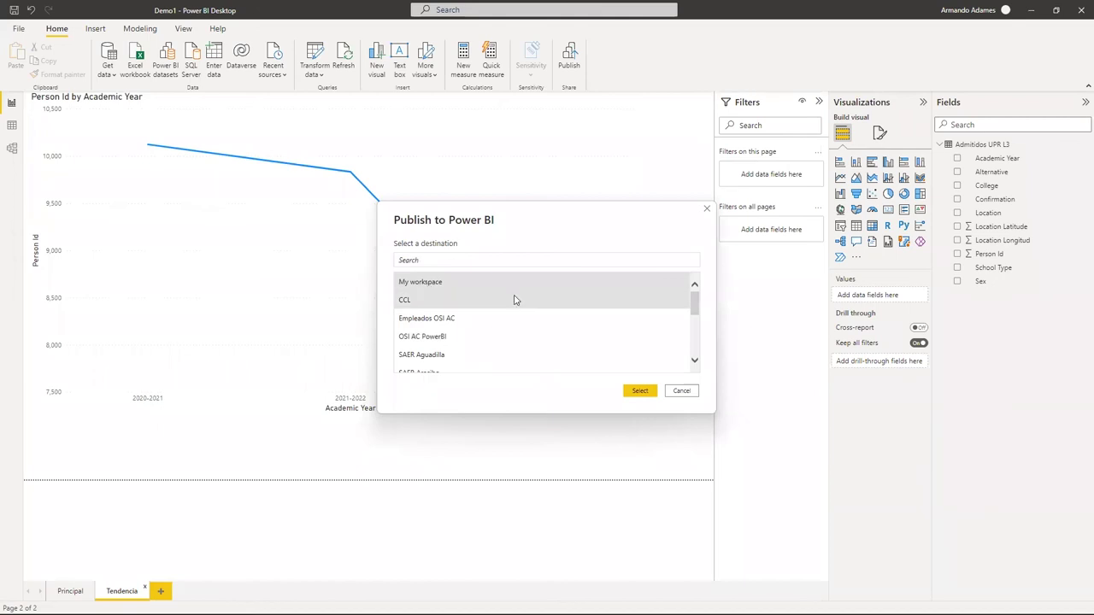
click(642, 393)
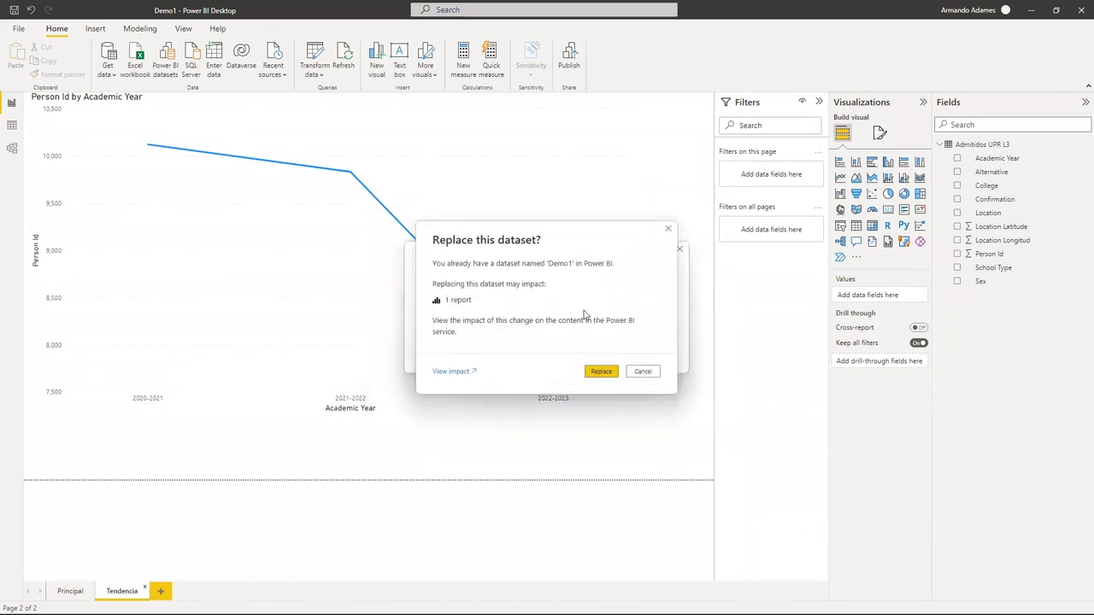
click(588, 371)
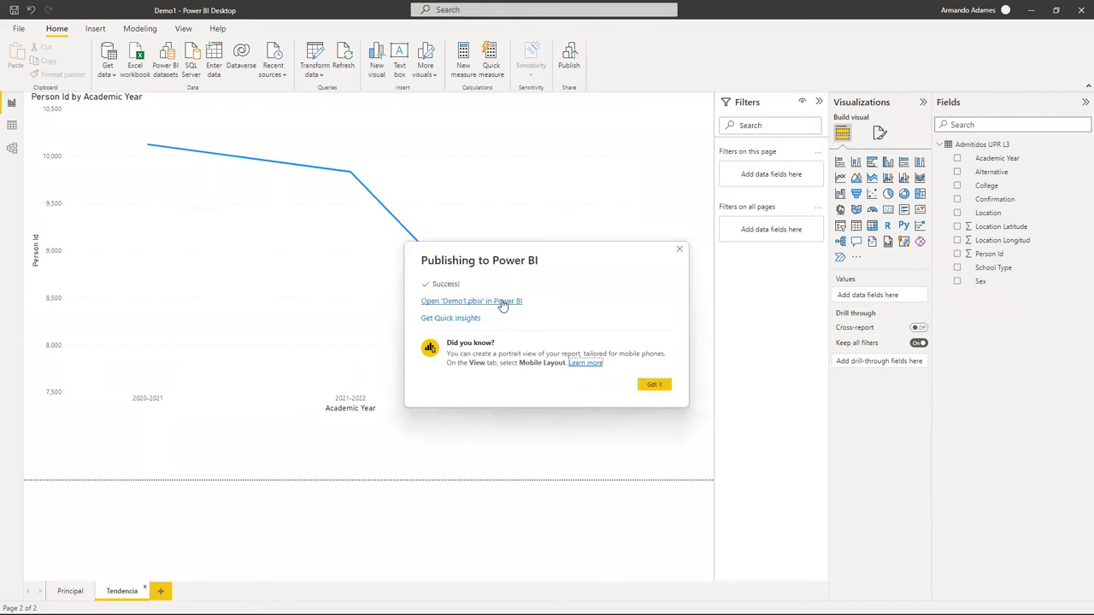
Open the published Demo1 report in the browser and view its Principal and Tendencia pages.
click(502, 306)
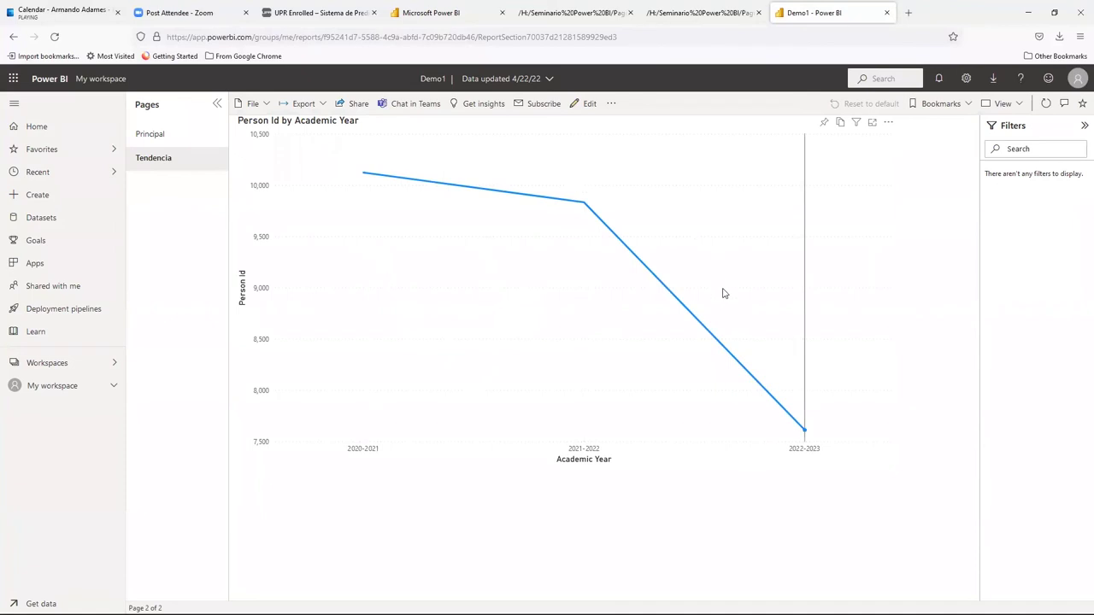
mouse_move(694, 345)
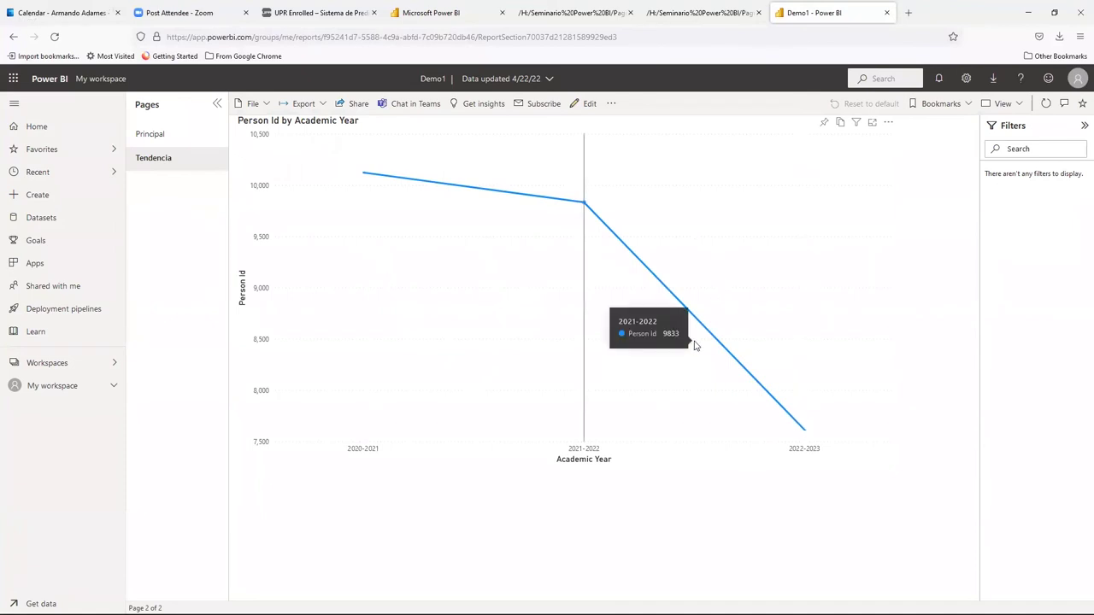
click(154, 136)
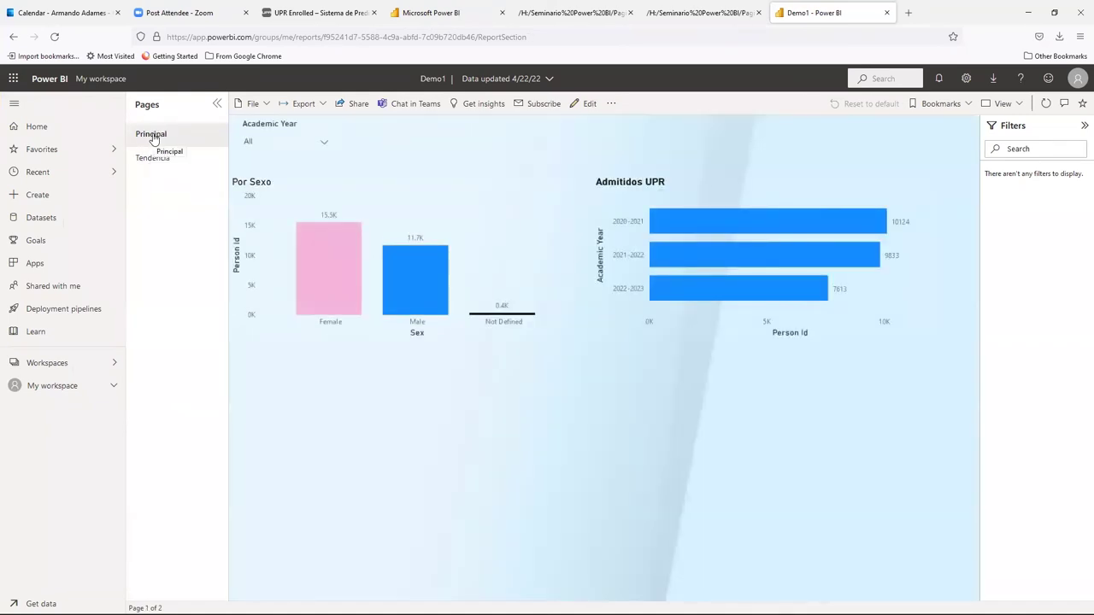
click(156, 159)
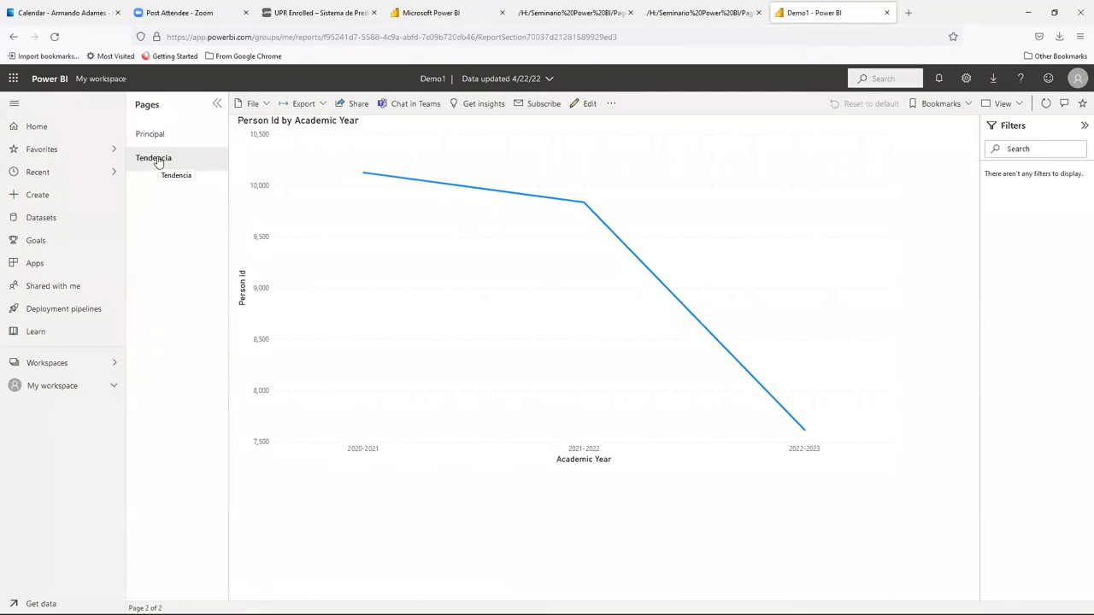
Reload the Demo1.html page to check the embedded report for the new page, closing the duplicate browser tab.
click(671, 12)
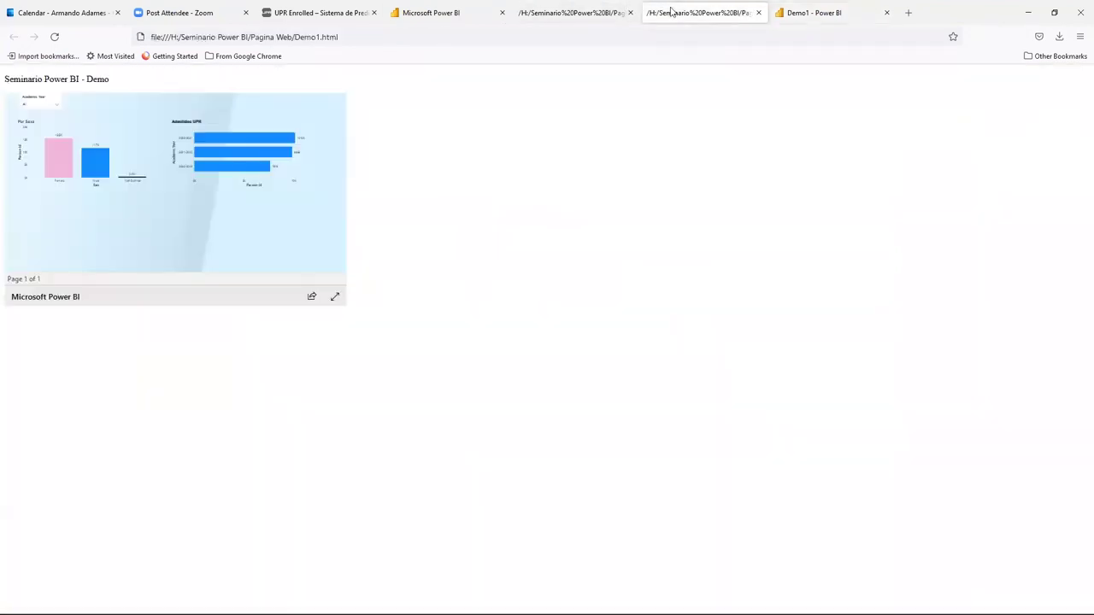
click(55, 37)
click(540, 14)
click(629, 13)
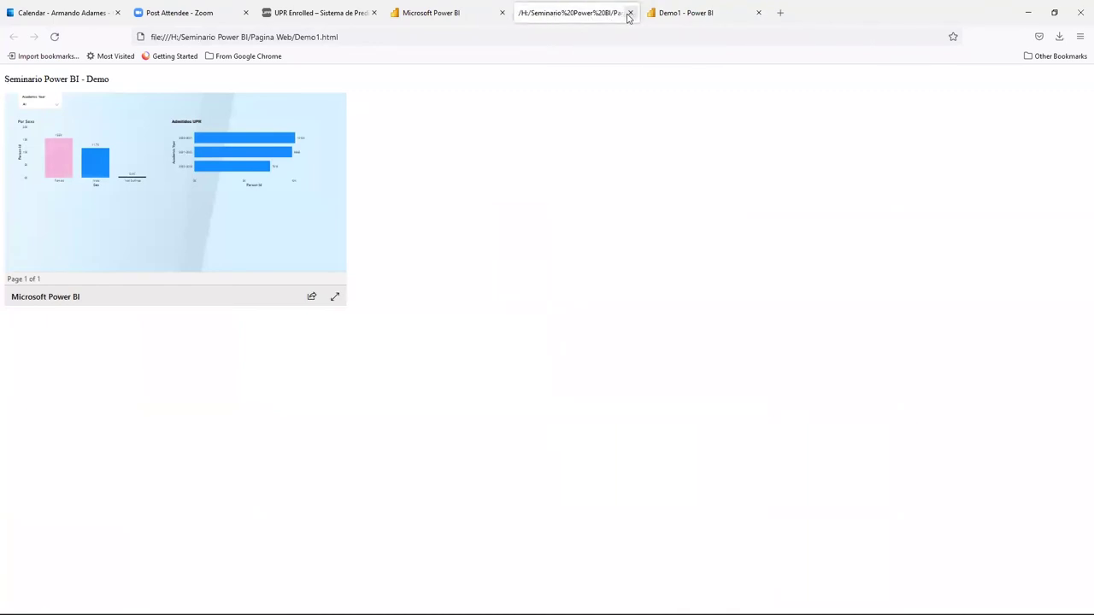
click(55, 37)
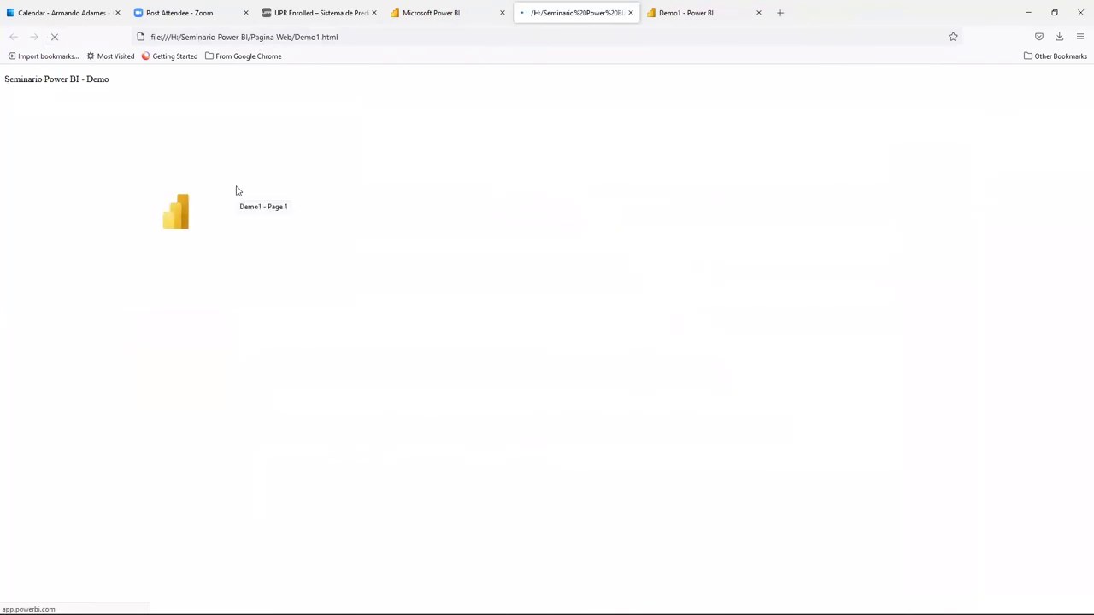